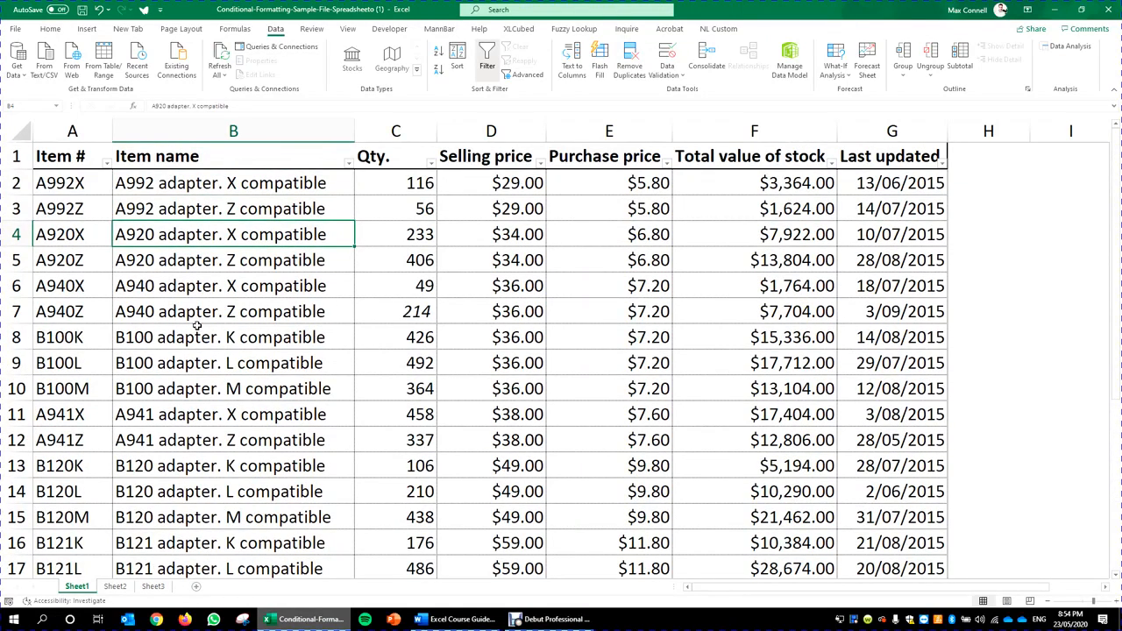
- Turn off the filter on the stock list's header row
click(158, 185)
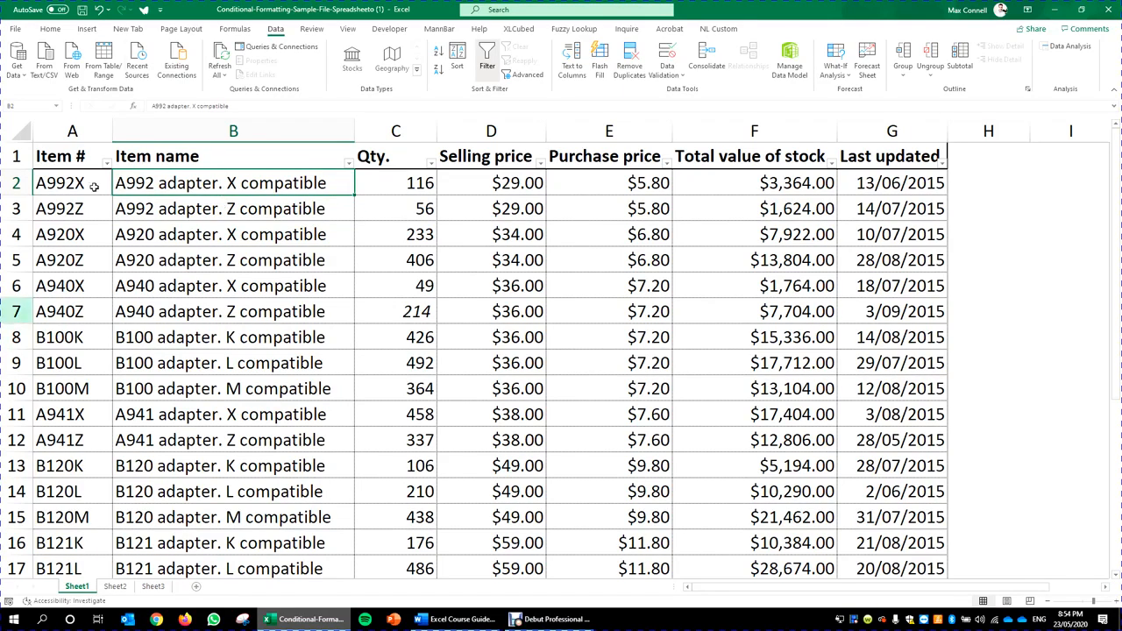
click(233, 130)
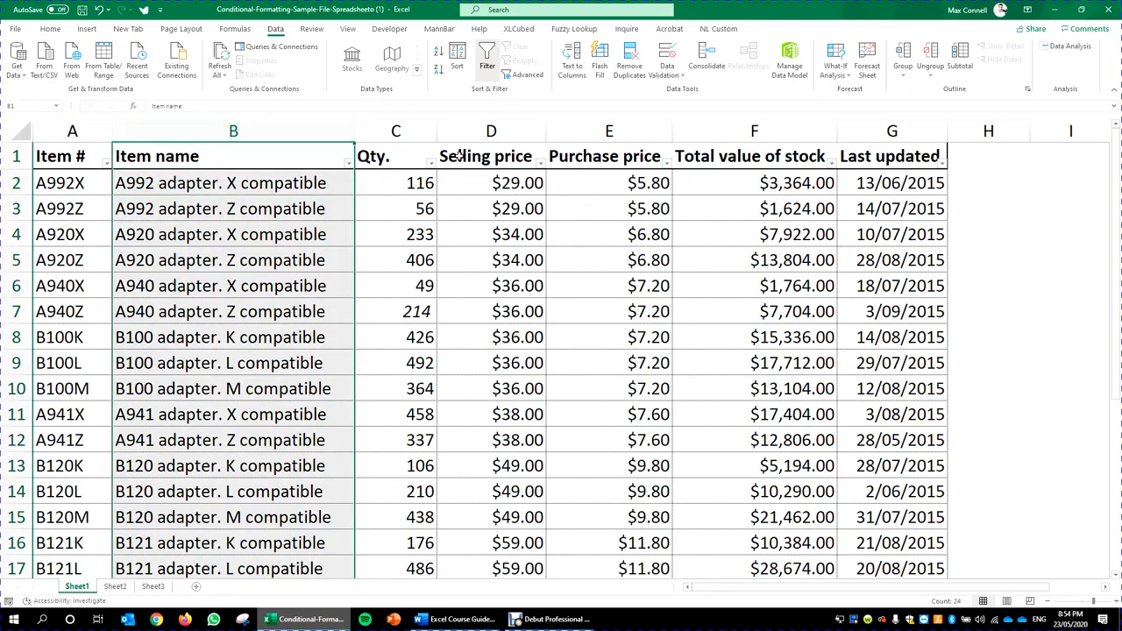
click(395, 130)
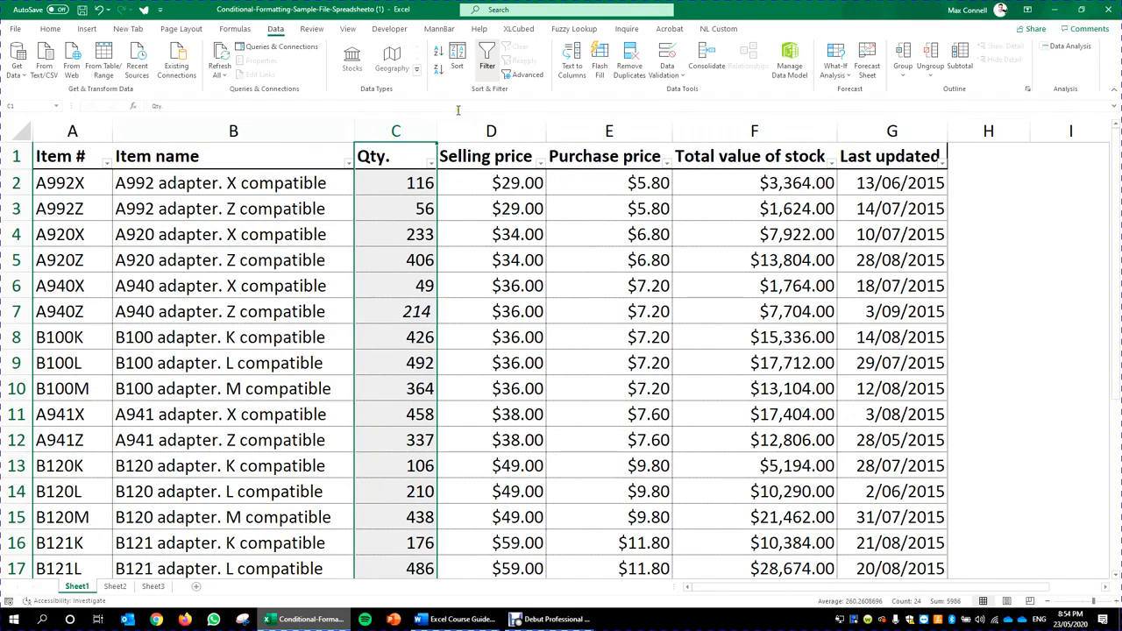
click(217, 311)
scroll(509, 272, down, 3)
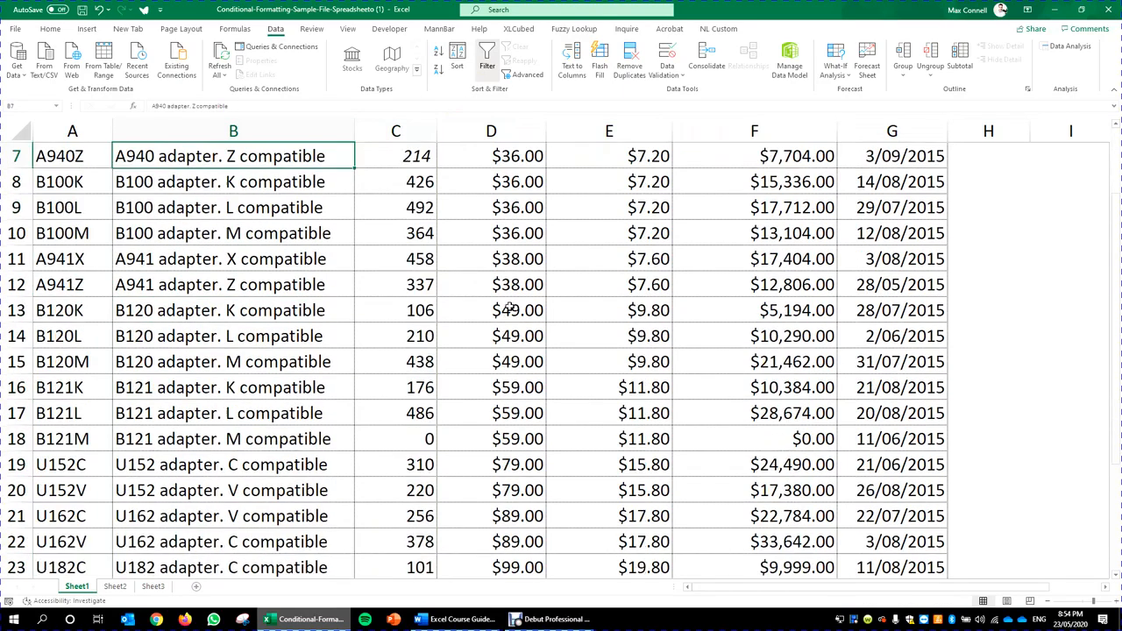
scroll(292, 261, up, 3)
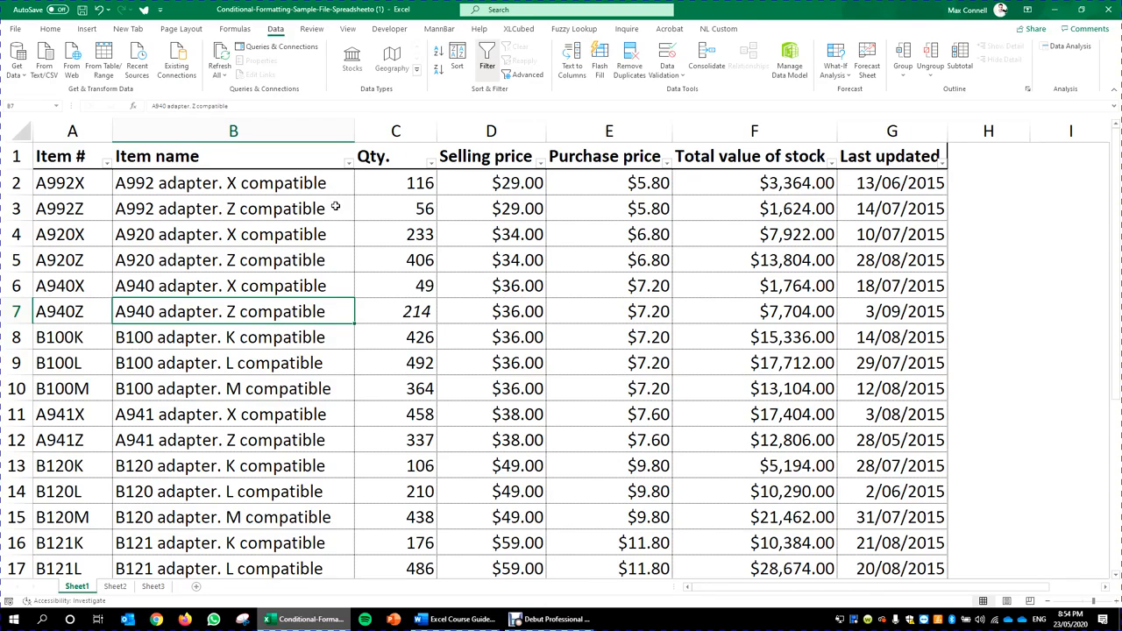
key(ctrl+shift+l)
- Examine the header row and the data rows of the unfiltered stock list
click(446, 282)
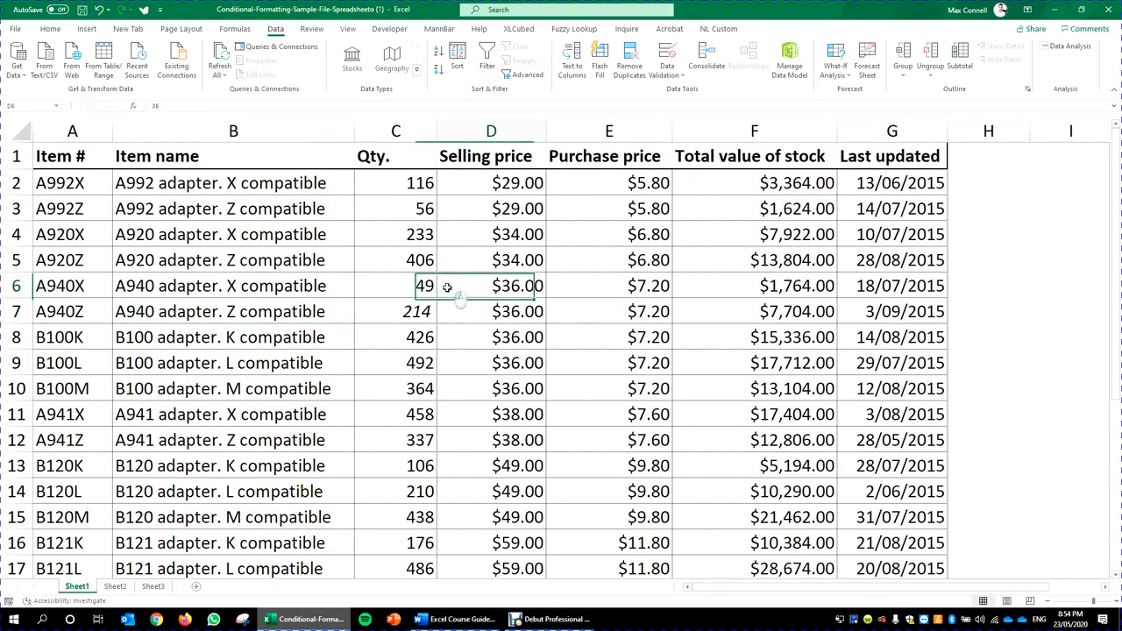
scroll(395, 344, down, 5)
scroll(394, 344, up, 5)
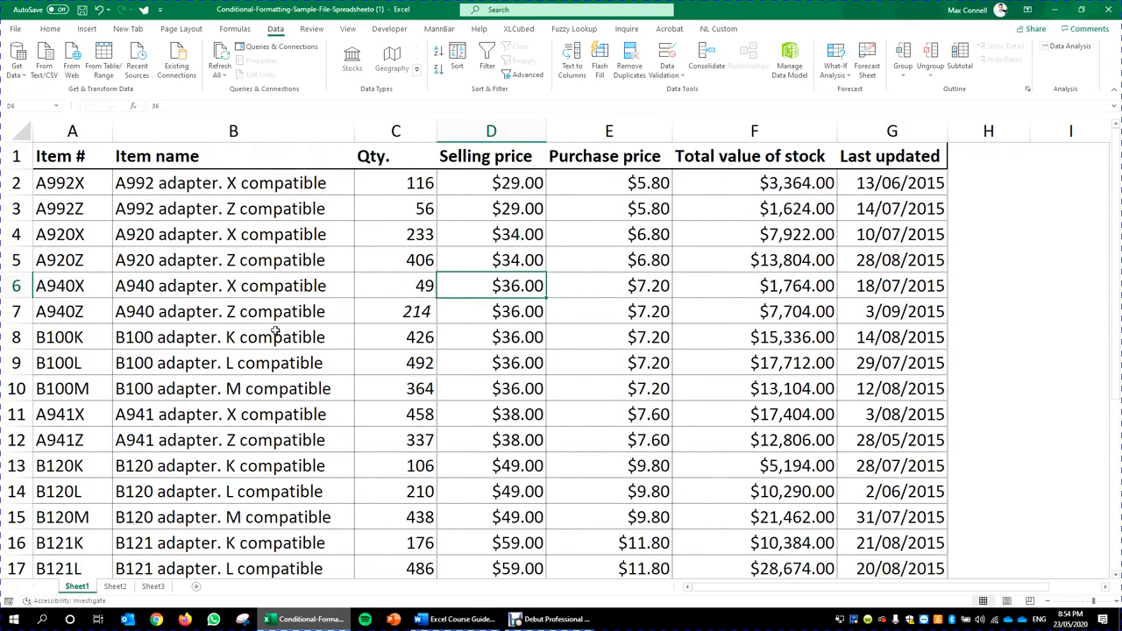
click(241, 332)
click(551, 391)
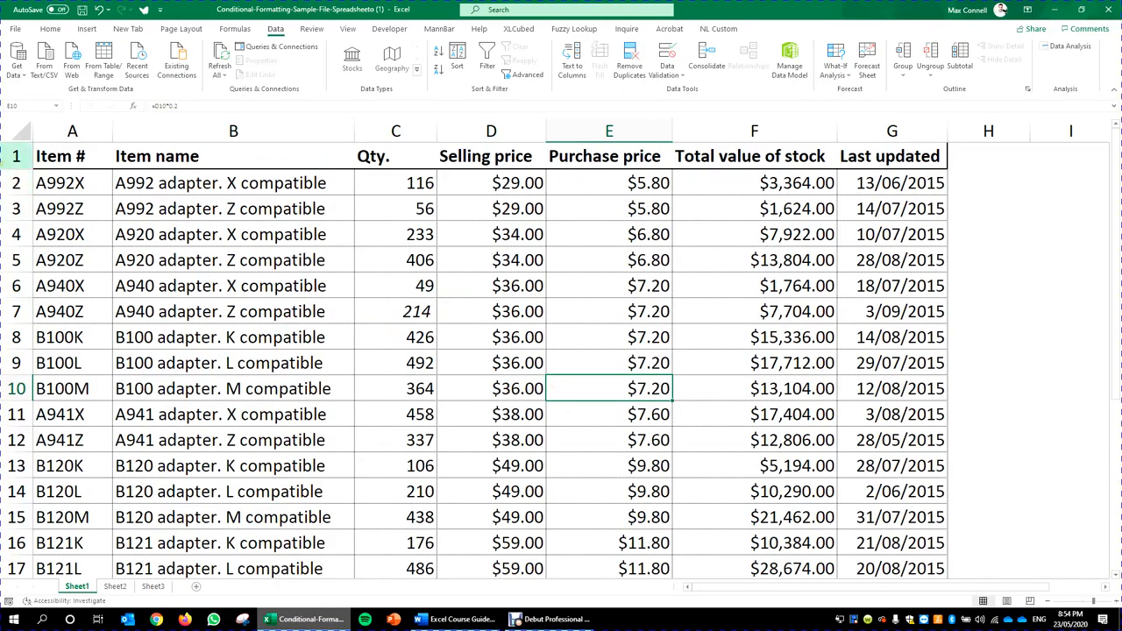
click(12, 157)
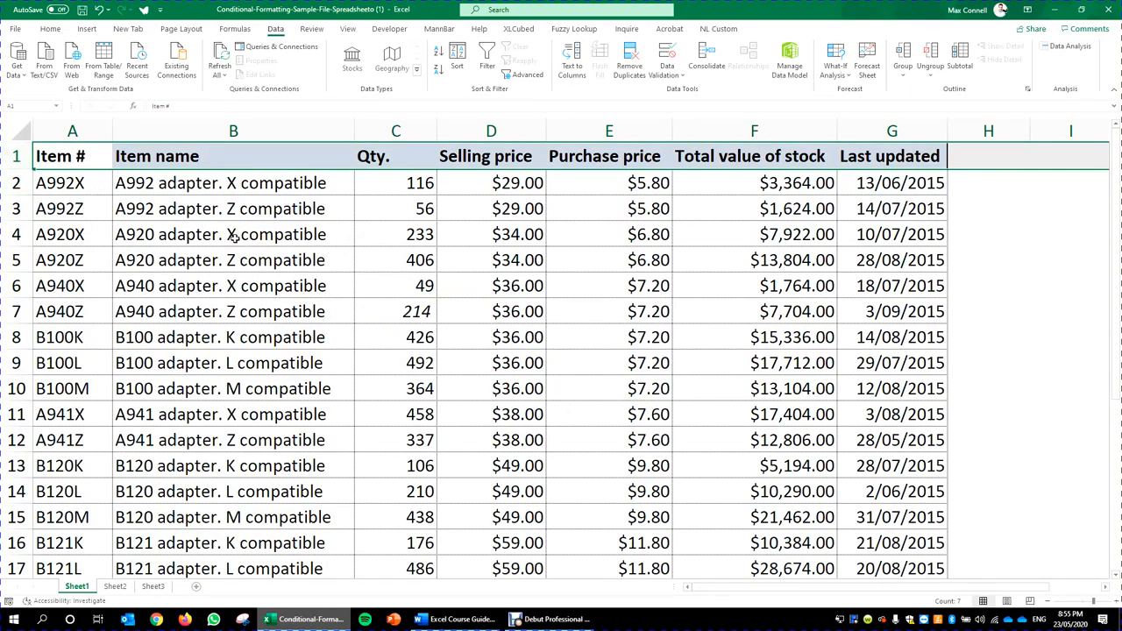
drag(13, 182, 12, 465)
click(267, 279)
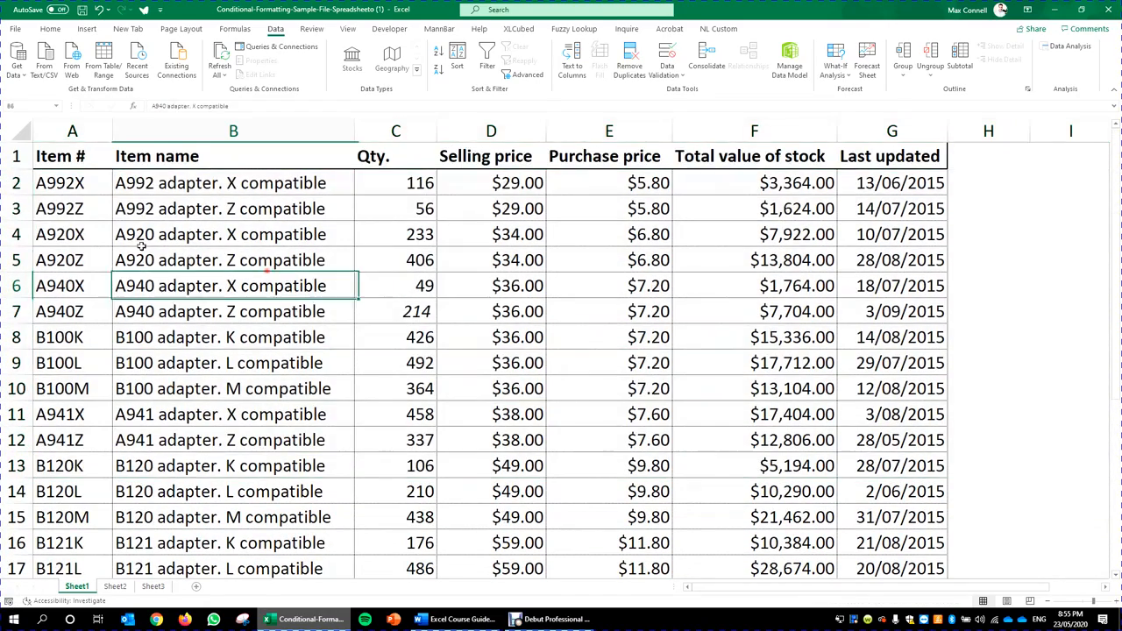
click(18, 158)
click(425, 282)
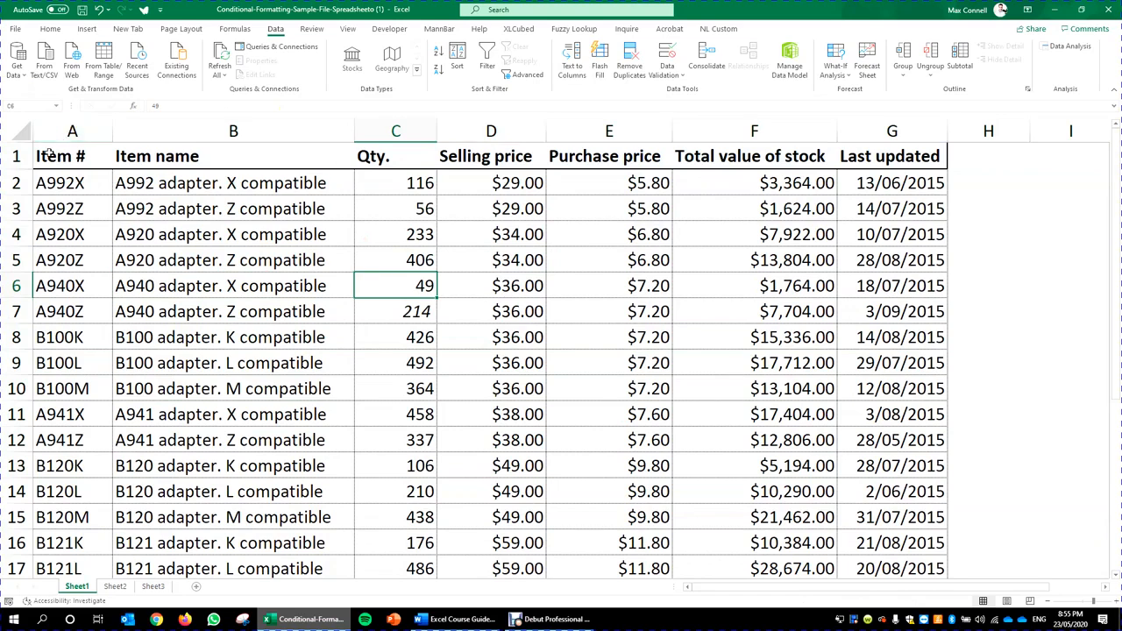
- Turn on the filter for the header row from Item # to Last updated, starting from the Item # cell
drag(49, 153, 872, 160)
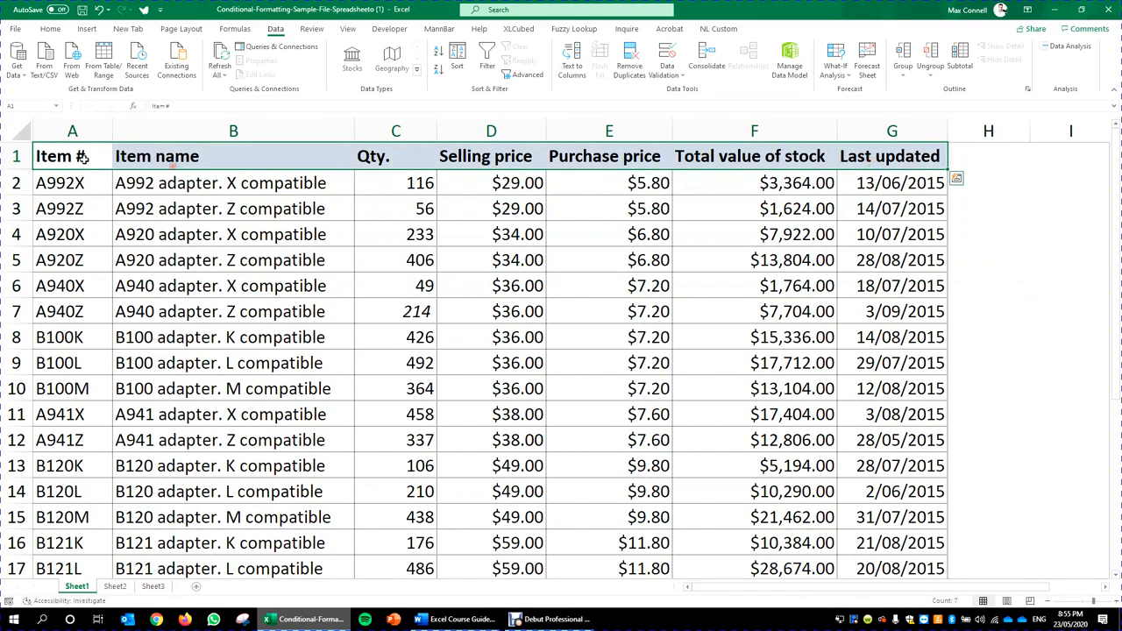
drag(96, 162, 907, 150)
click(462, 260)
click(81, 156)
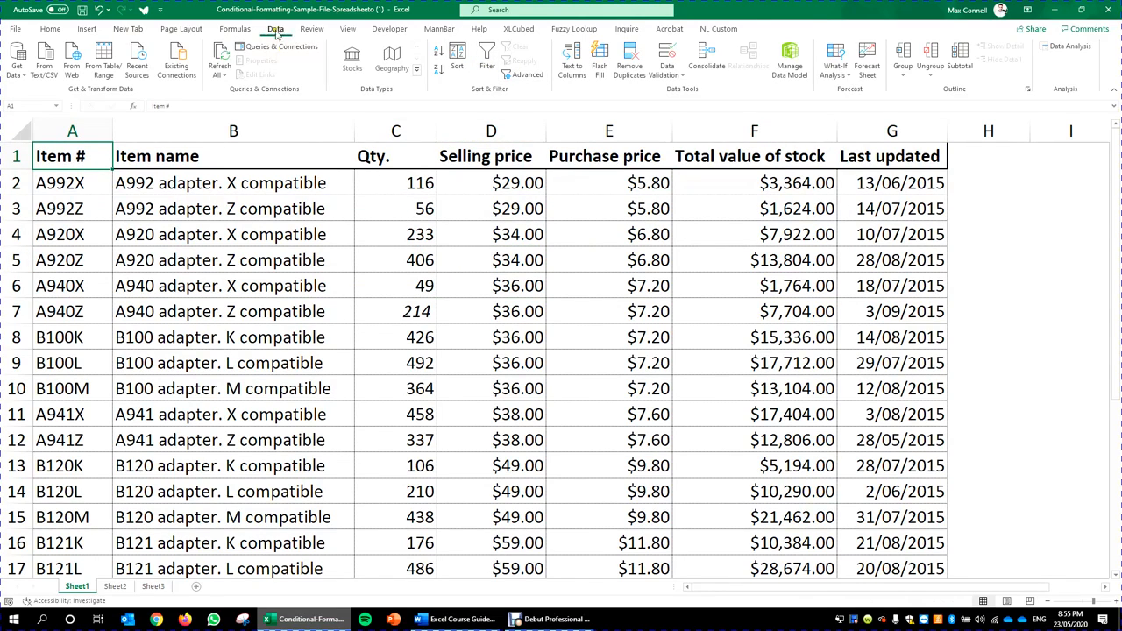
click(488, 65)
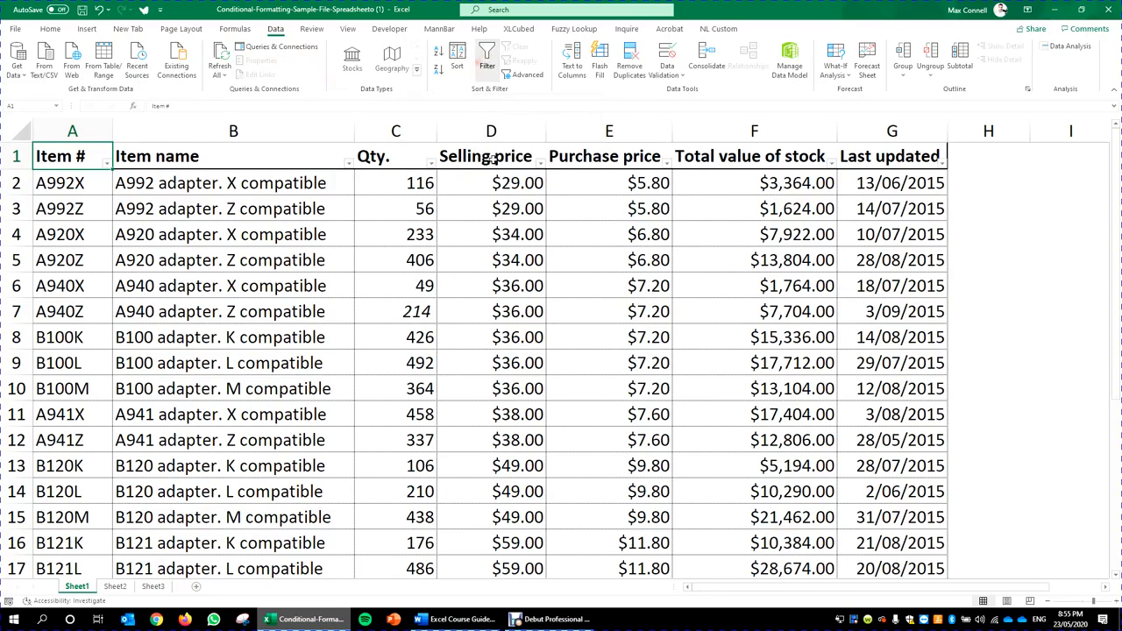
- View the filter options of the Selling price column and close them without changes
scroll(114, 166, up, 2)
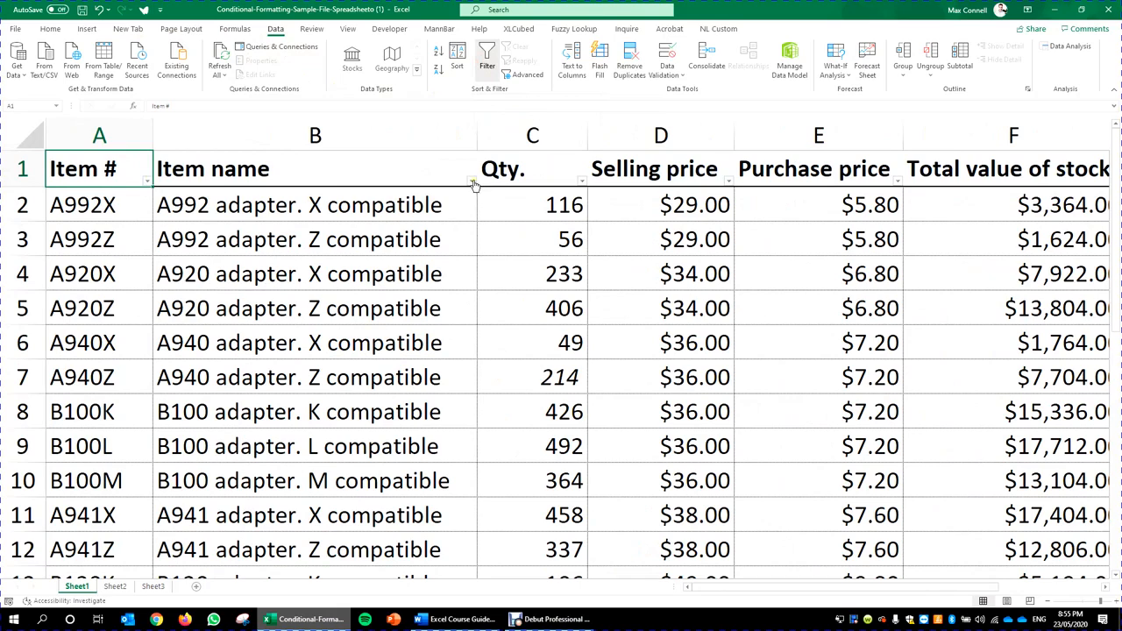
click(728, 181)
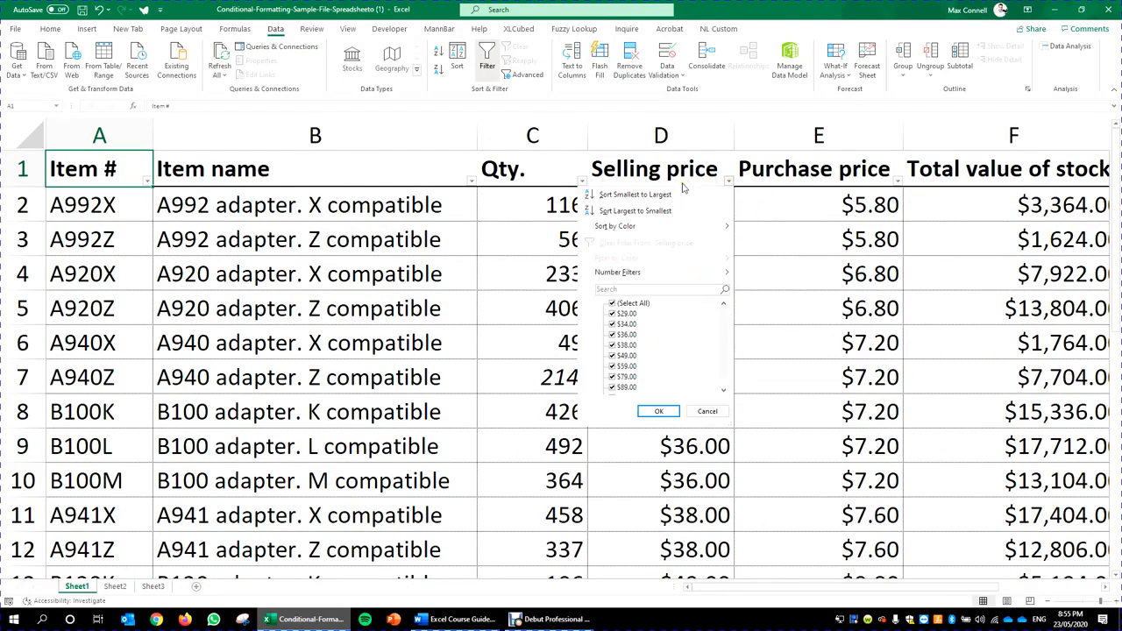
click(728, 181)
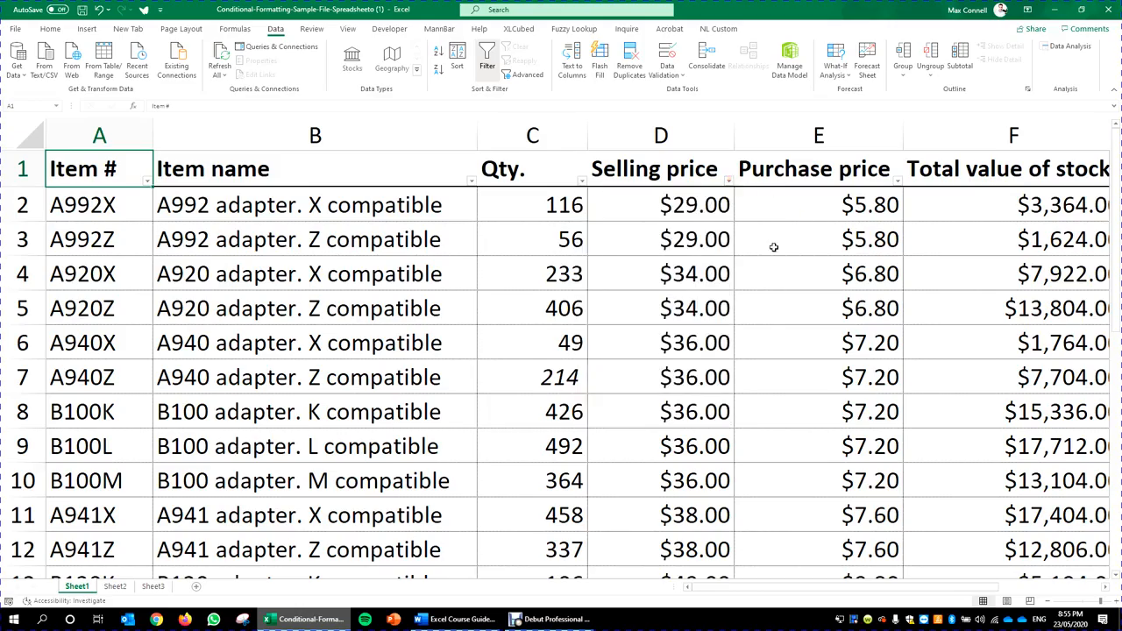
scroll(749, 220, down, 5)
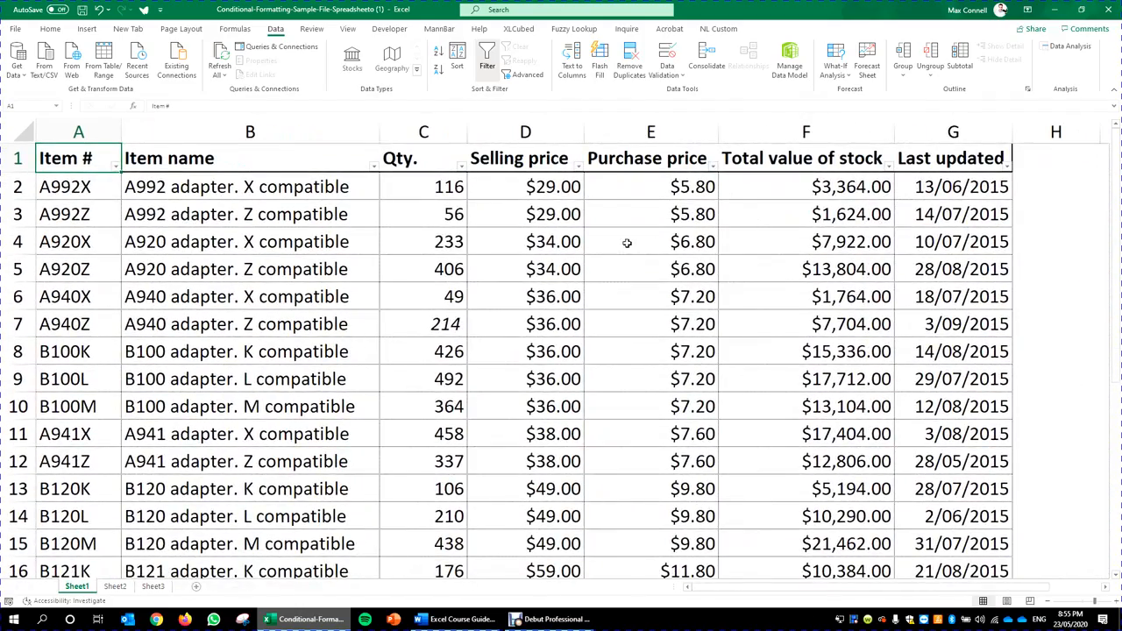
- Examine the extent of the stock list, from the header row down to the empty rows beneath the last item
scroll(614, 245, down, 1)
scroll(265, 299, down, 7)
scroll(1033, 345, up, 4)
drag(914, 542, 76, 117)
click(219, 210)
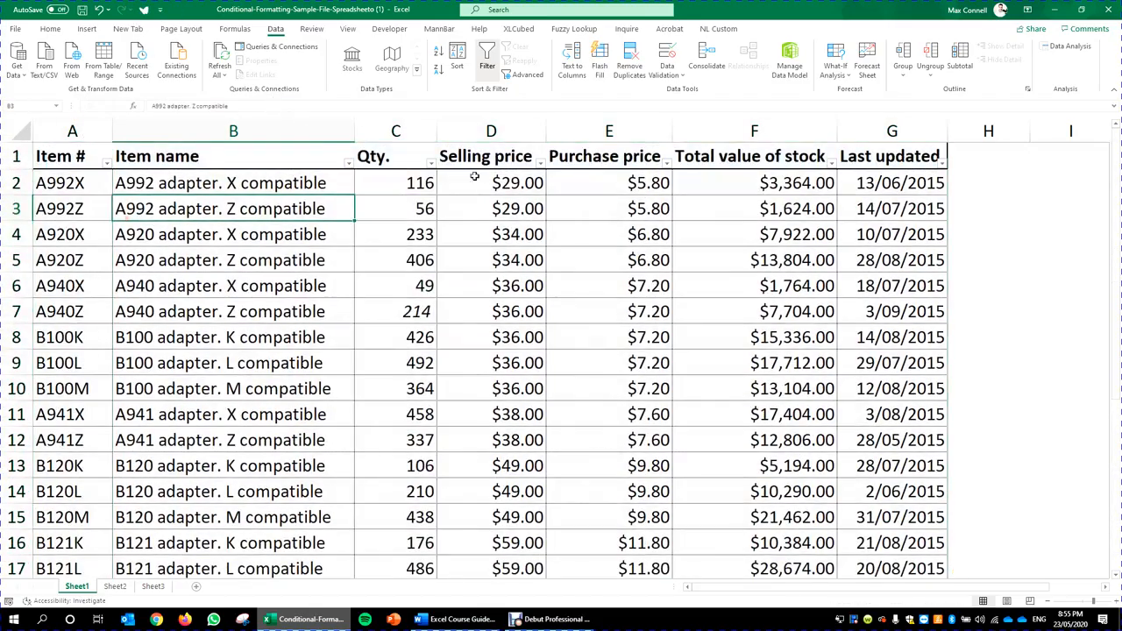
scroll(535, 462, down, 6)
scroll(336, 421, up, 6)
scroll(313, 444, down, 7)
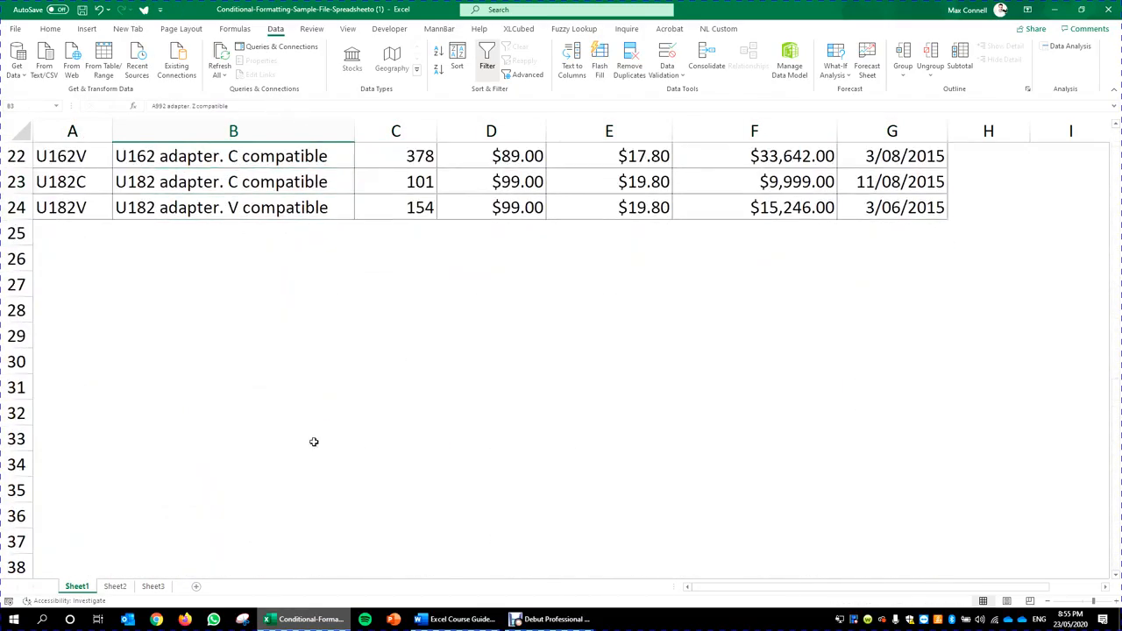
scroll(309, 411, up, 7)
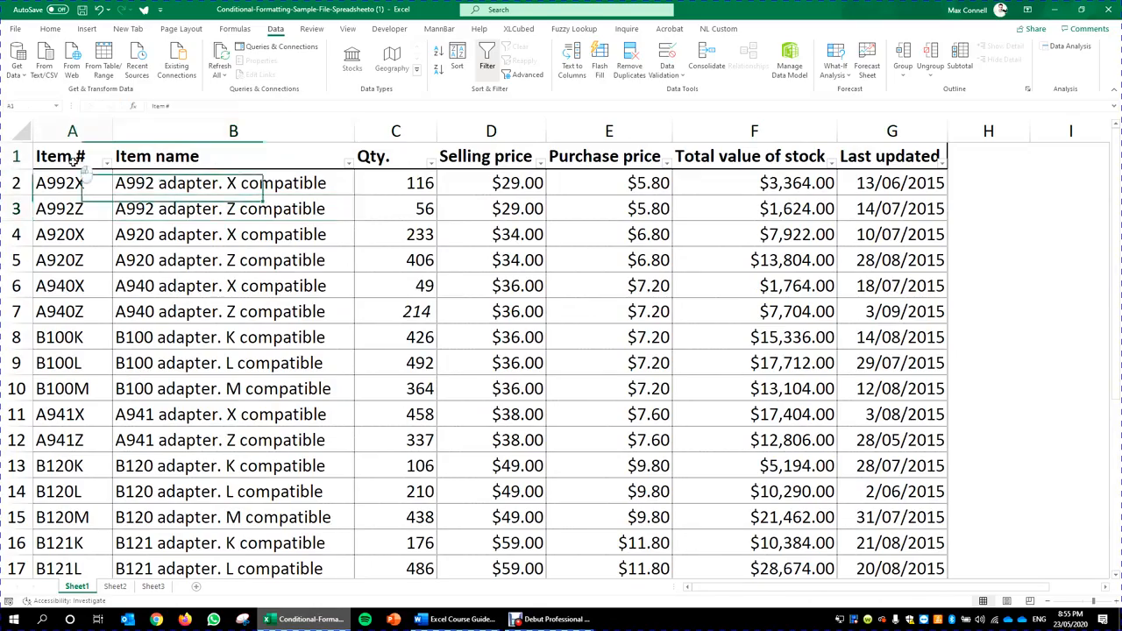
drag(65, 156, 914, 559)
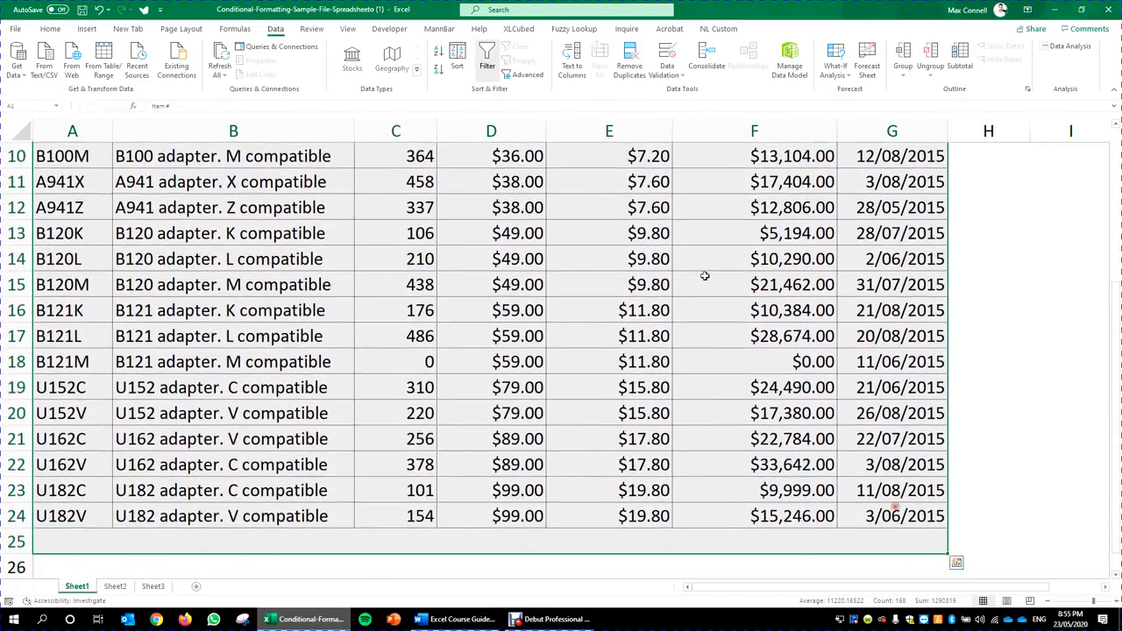
scroll(571, 310, up, 3)
click(395, 310)
scroll(324, 316, down, 7)
scroll(324, 316, up, 1)
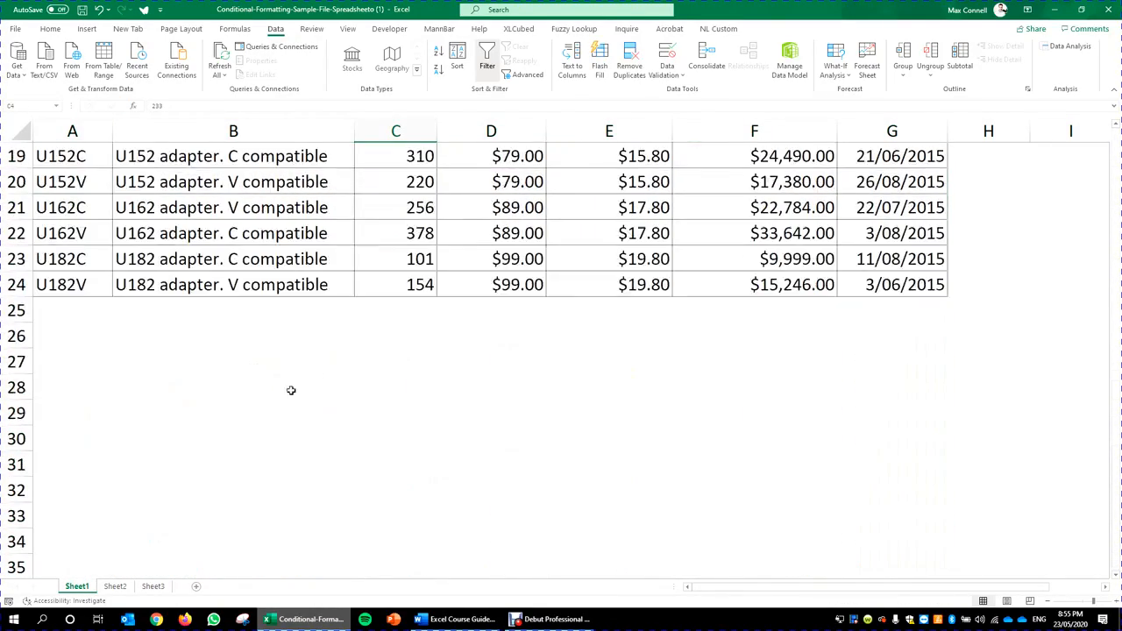
- Try copying row 24 into row 26 with row 25 left blank, and undo the paste
click(16, 310)
click(22, 362)
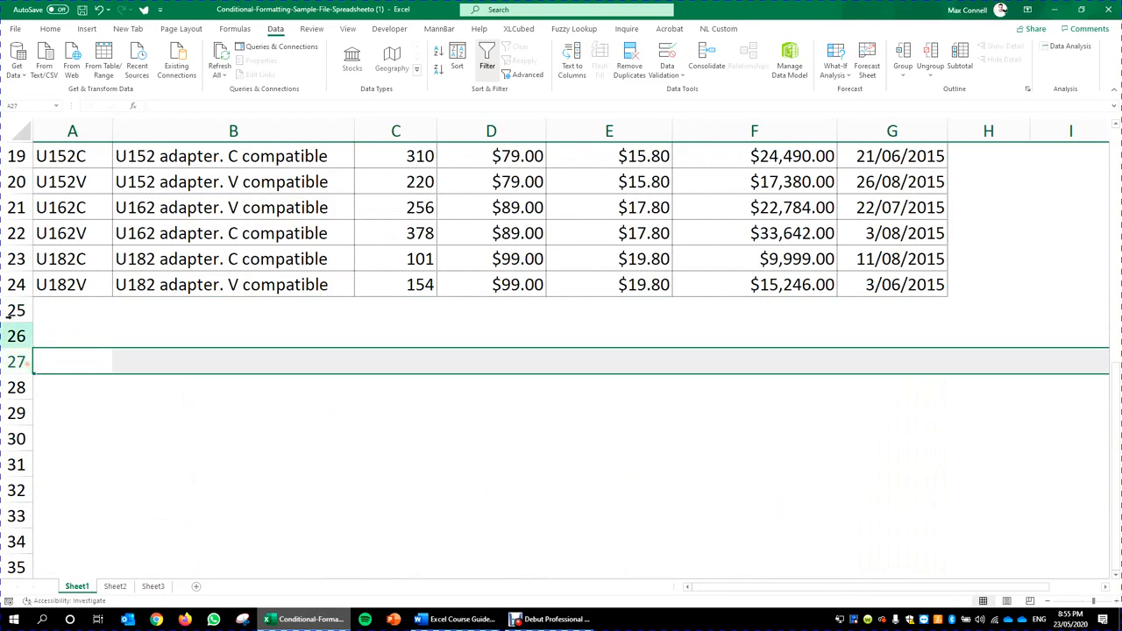
click(15, 311)
click(19, 285)
key(ctrl+c)
click(16, 336)
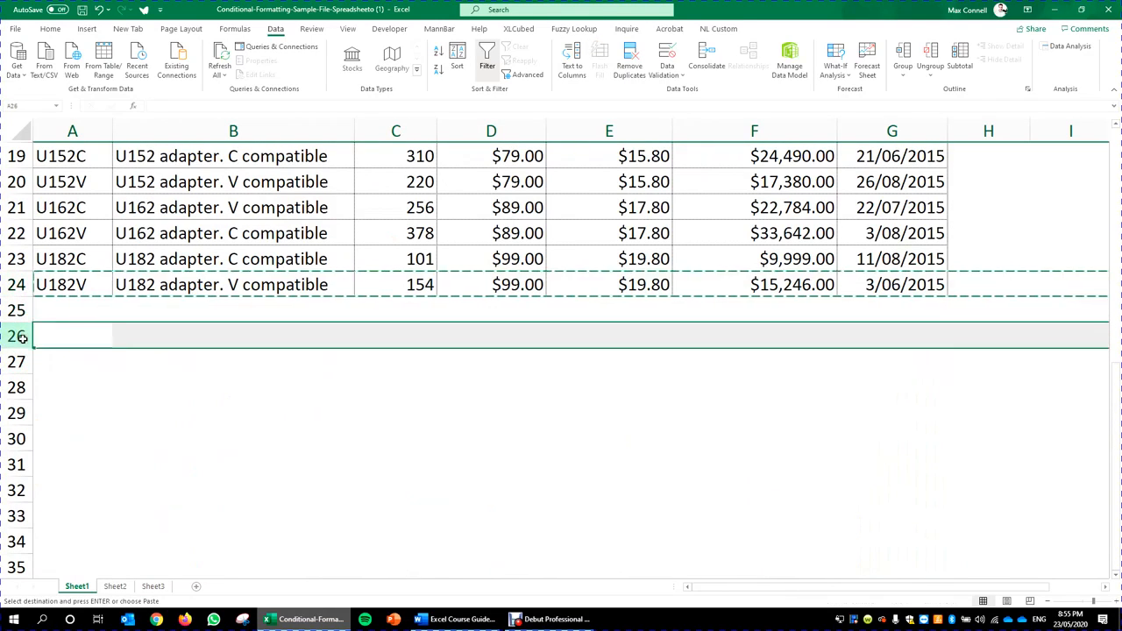
key(ctrl+v)
click(243, 436)
key(ctrl+c)
key(ctrl+z)
click(377, 341)
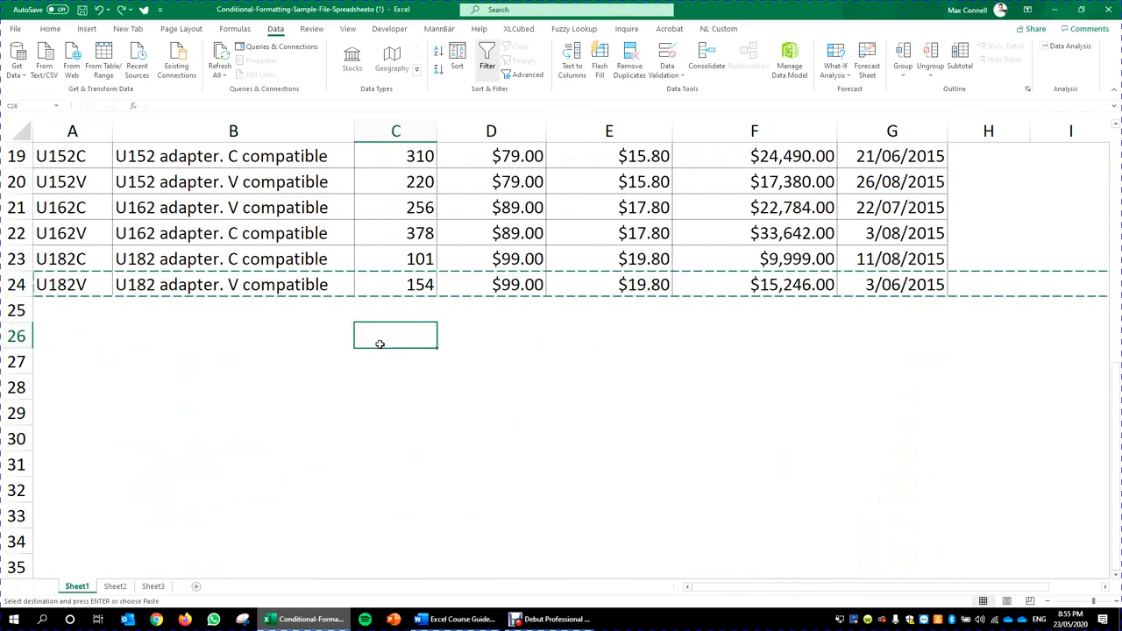
- Remove the filter arrows from the stock list, working from a cell in the Qty. column
scroll(382, 340, up, 6)
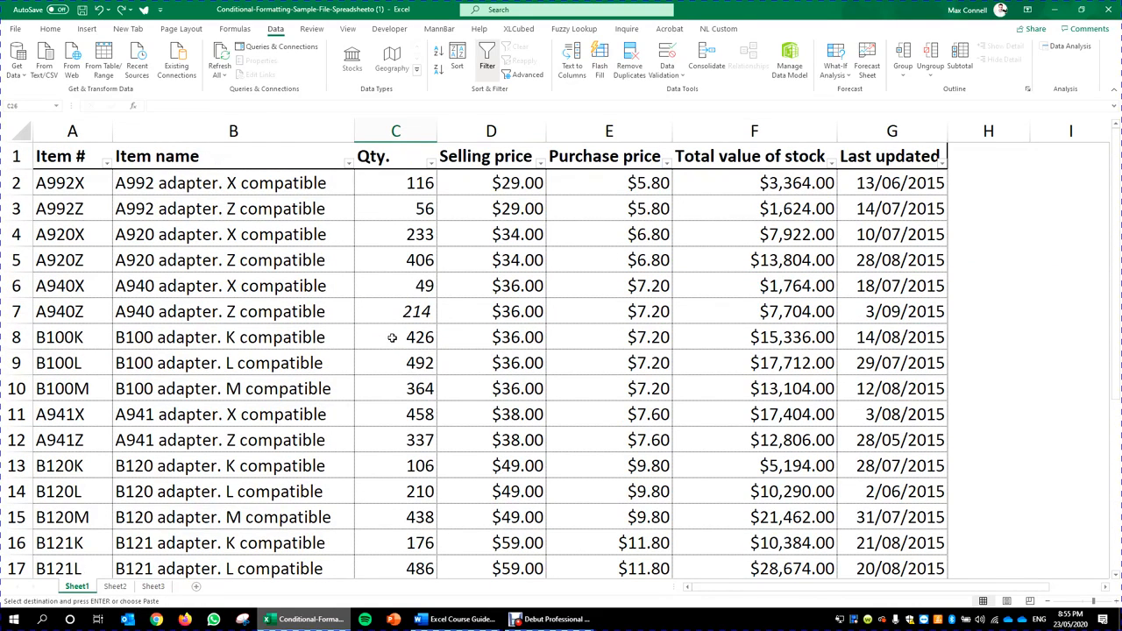
click(405, 298)
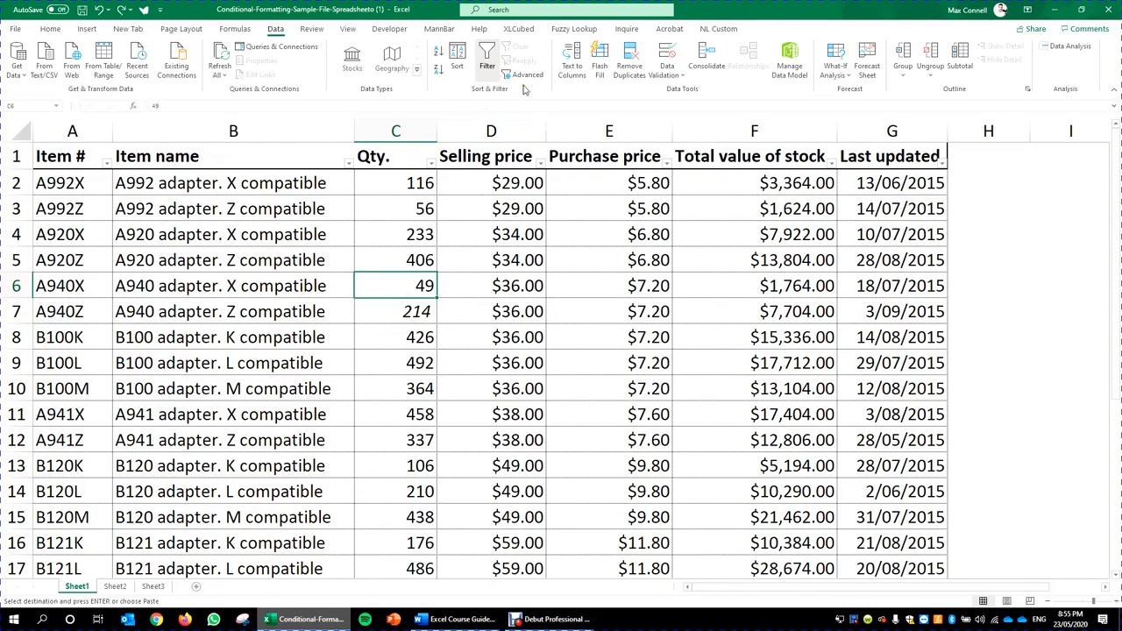
click(426, 200)
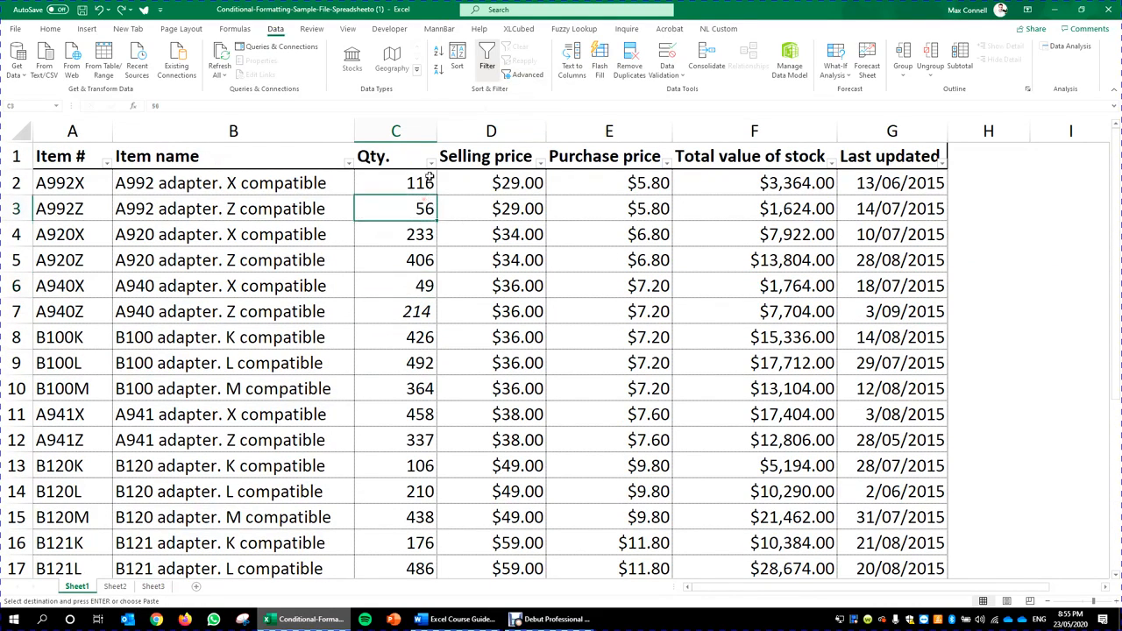
click(488, 70)
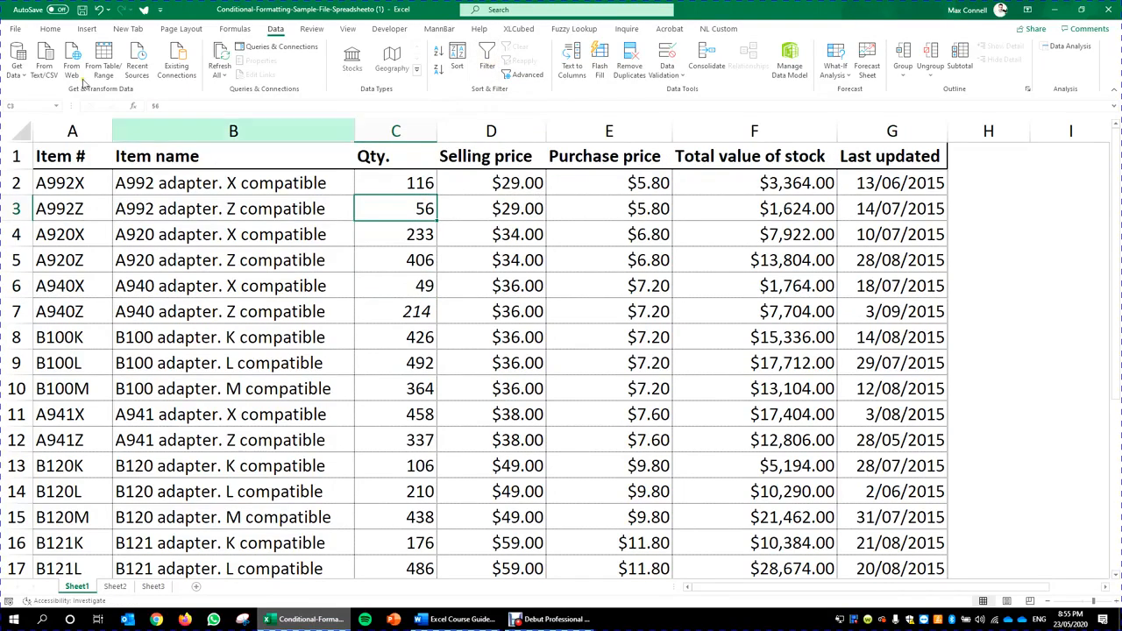
- Apply the filter to the stock list again from the Item name header, using the Sort & Filter command
click(50, 28)
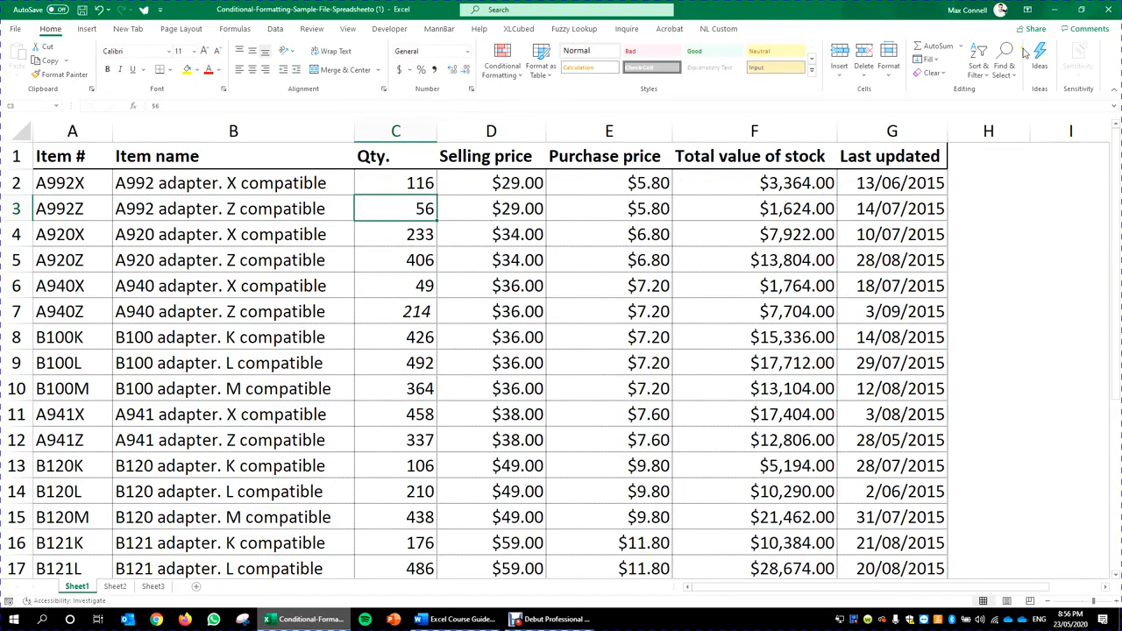
click(986, 77)
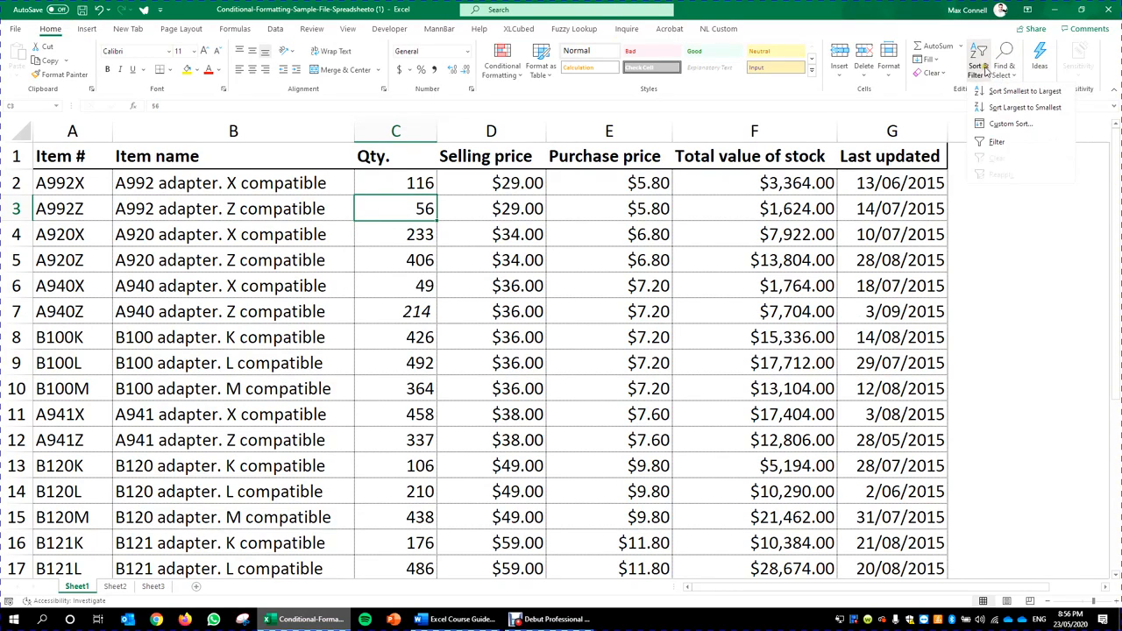
click(144, 153)
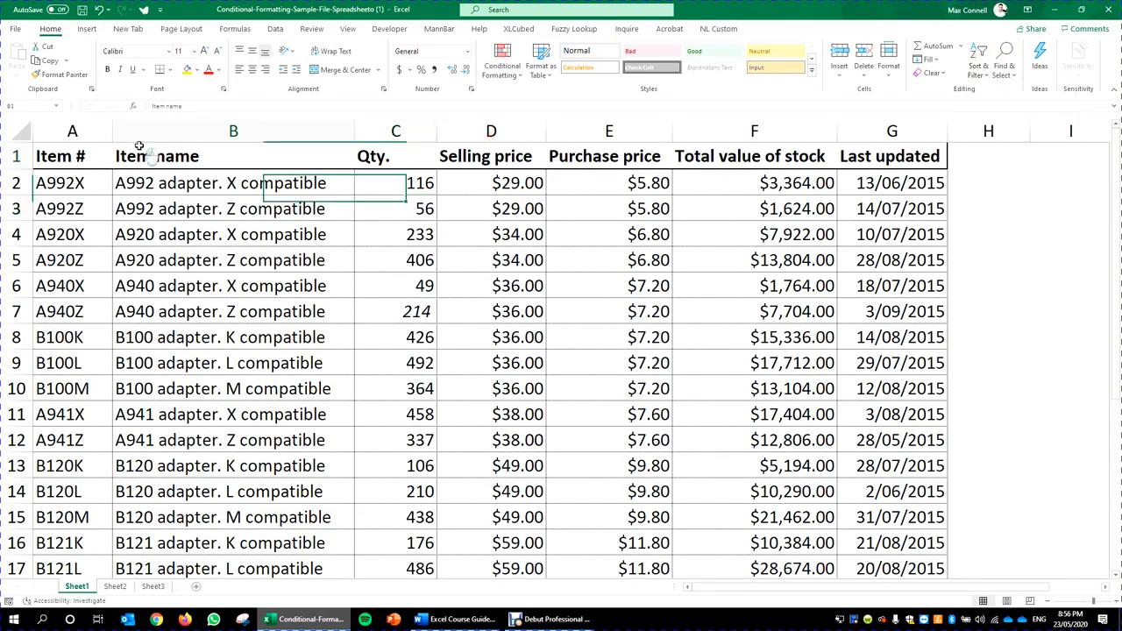
click(993, 72)
click(1022, 151)
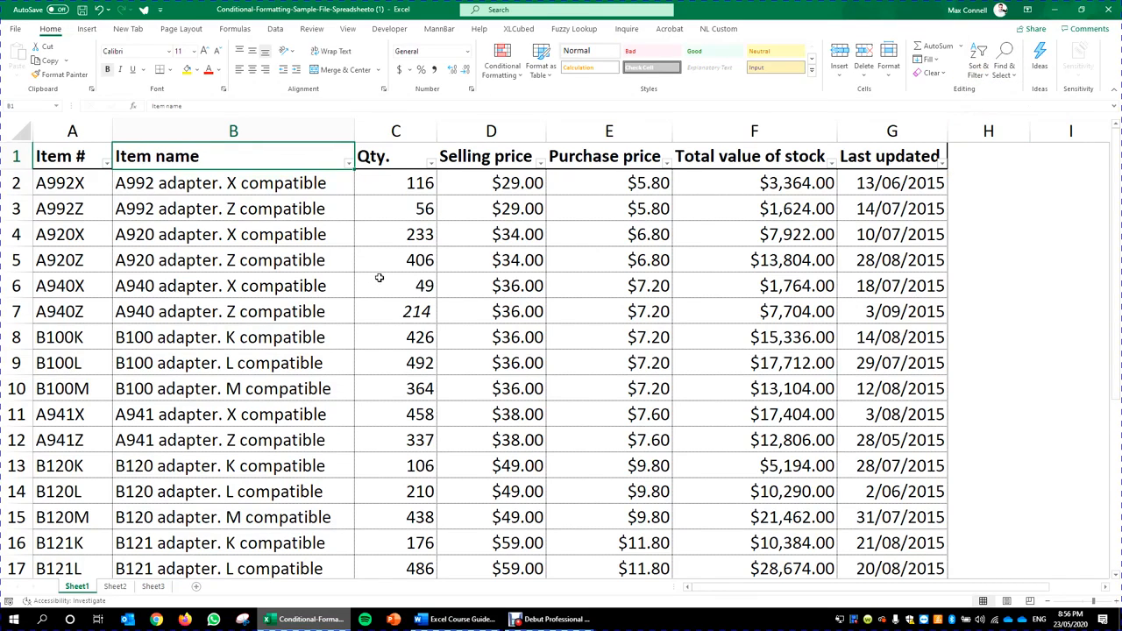
- Remove the stock list's filter with the Sort & Filter command, and toggle the filter back on from cell B4
click(993, 72)
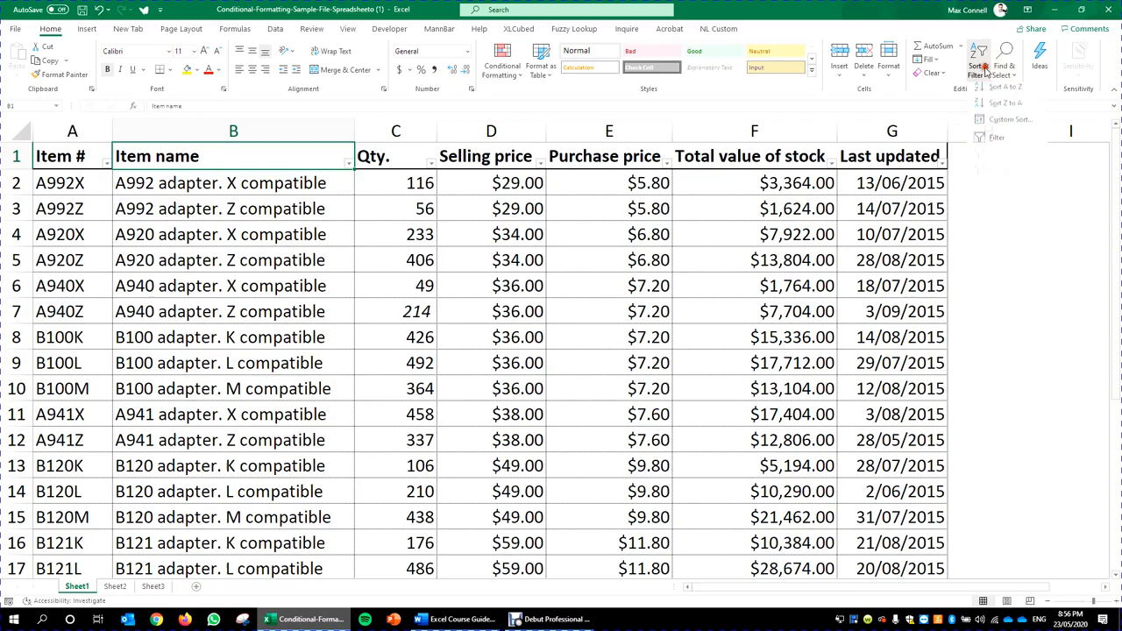
click(1002, 151)
click(487, 258)
click(347, 236)
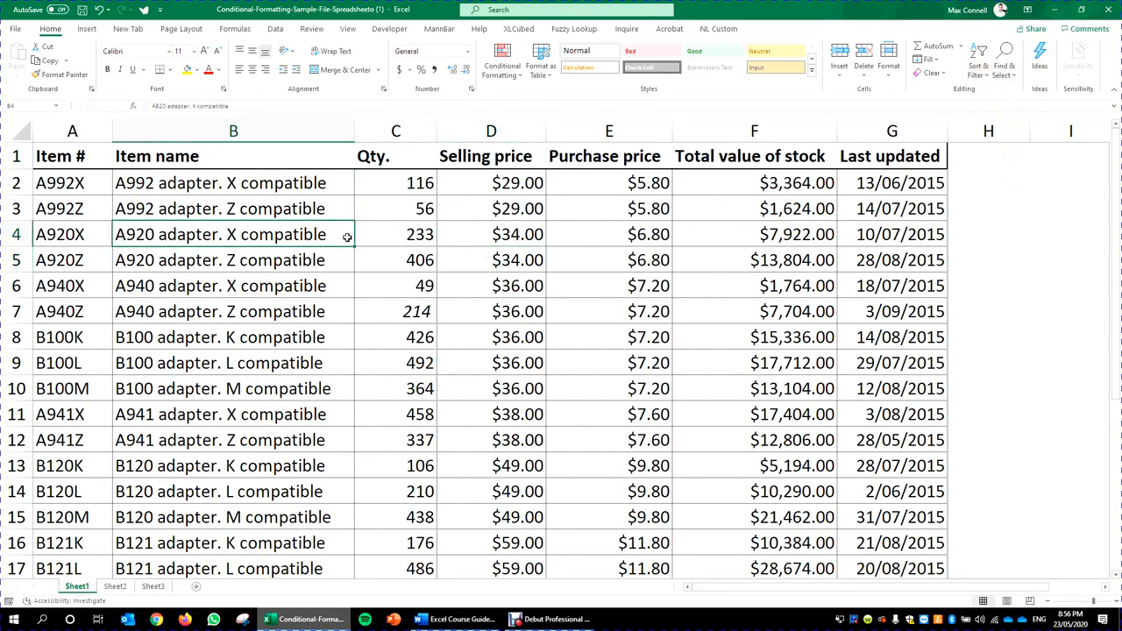
key(ctrl+shift+l)
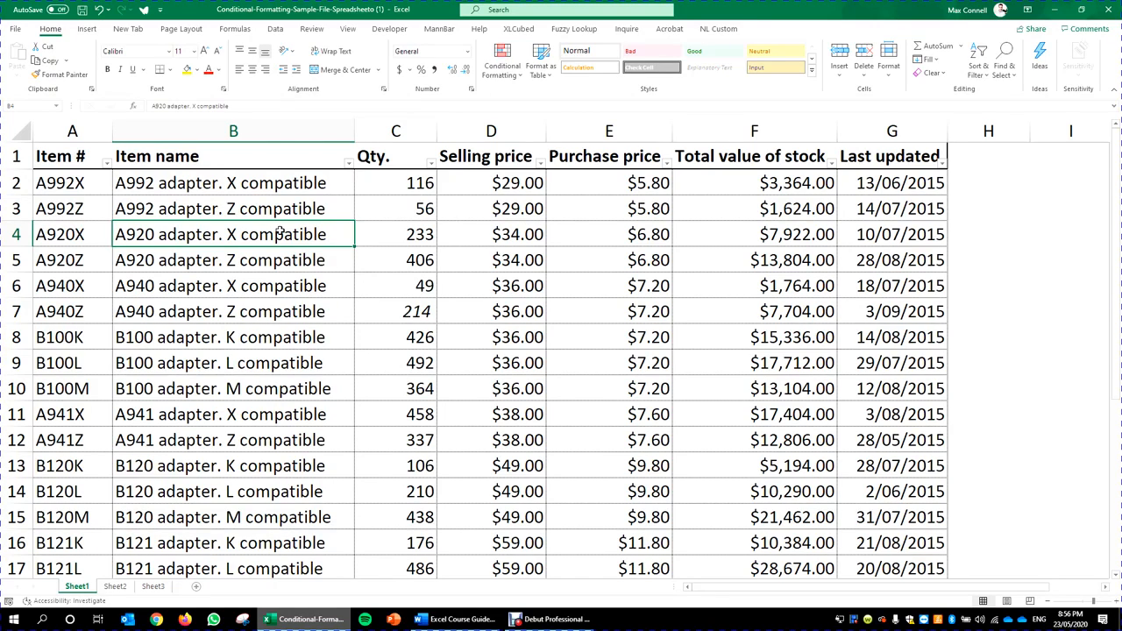
key(ctrl+shift+l)
key(ctrl+shift+l)
- Switch the stock list's filter off with the Filter command, and reapply it from a cell inside the list
click(275, 28)
click(499, 66)
click(490, 65)
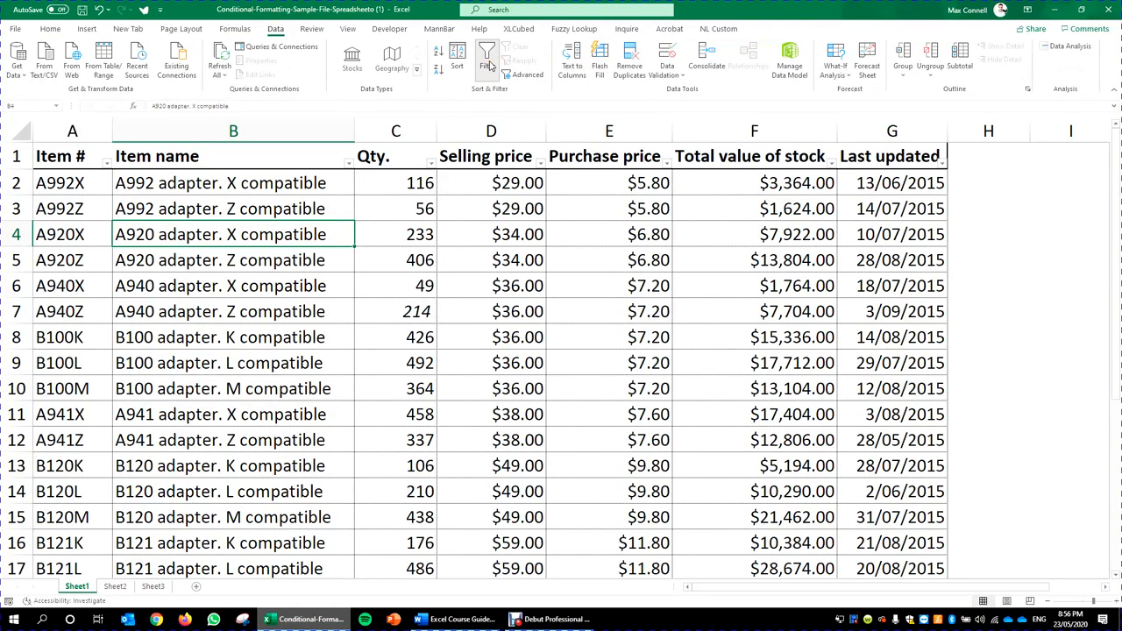
click(491, 67)
click(413, 229)
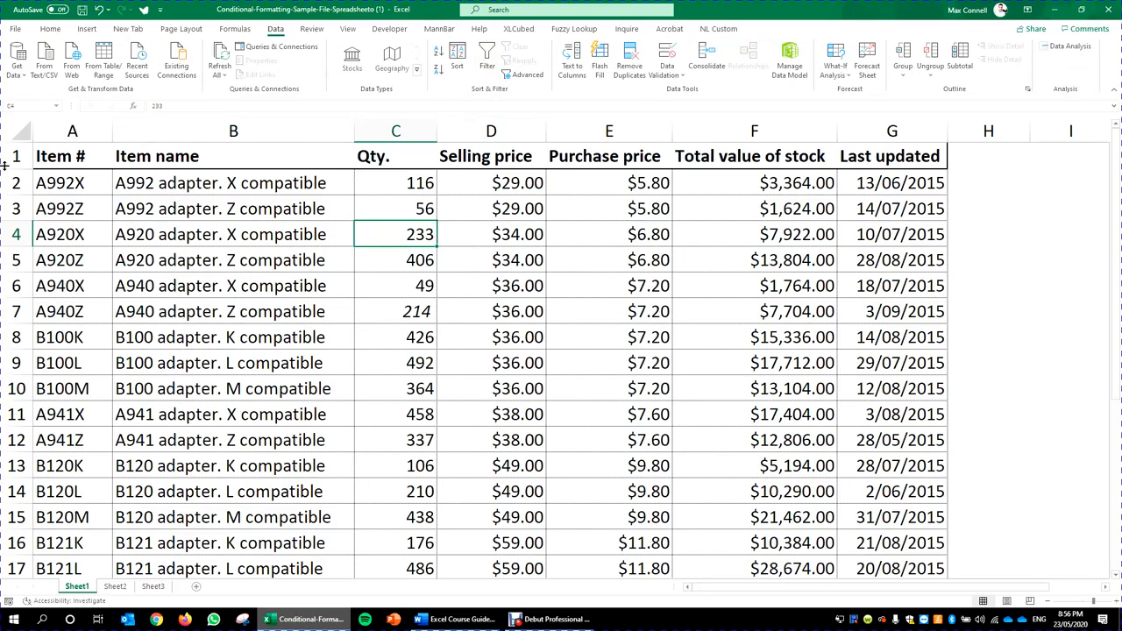
key(ctrl+shift+l)
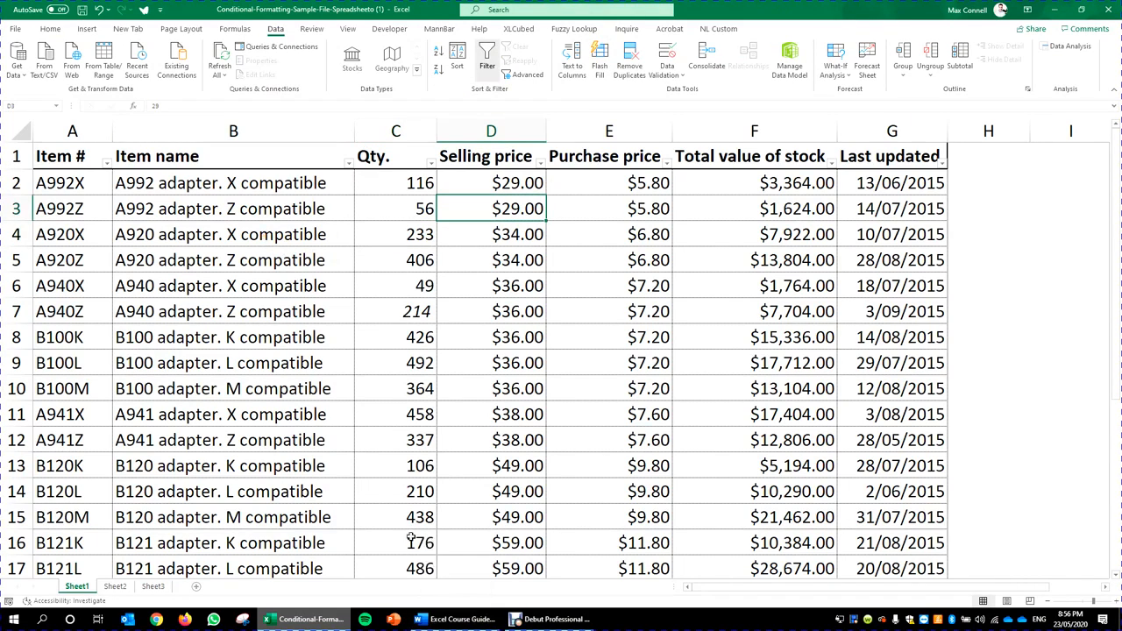
click(420, 333)
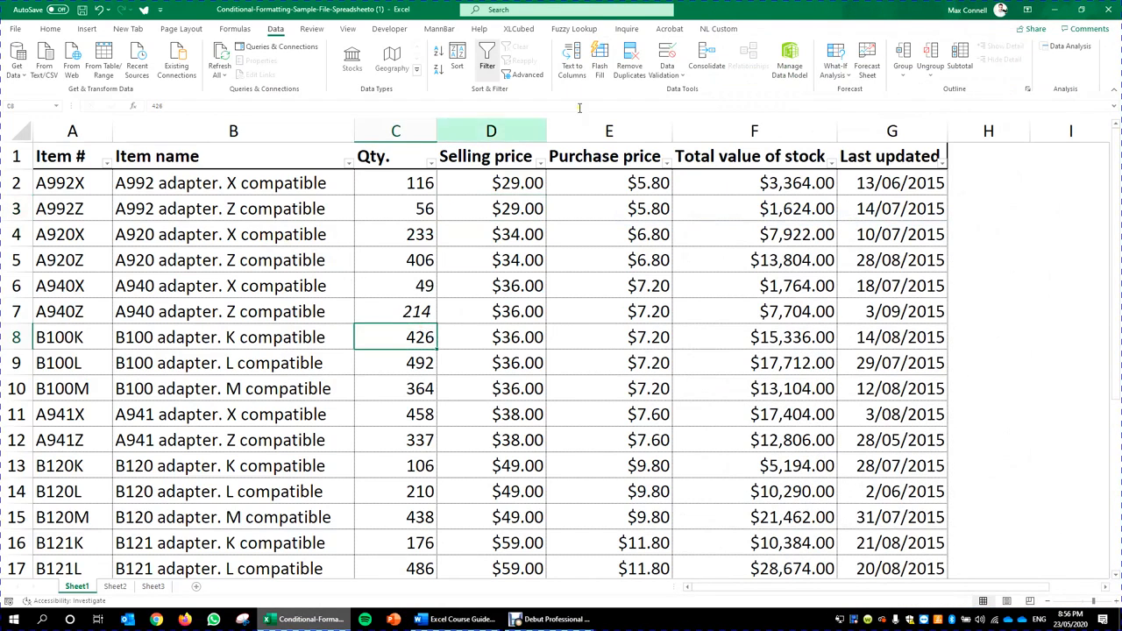
- Examine the sort and text filter options offered for the Item # column and the rows they cover
click(105, 165)
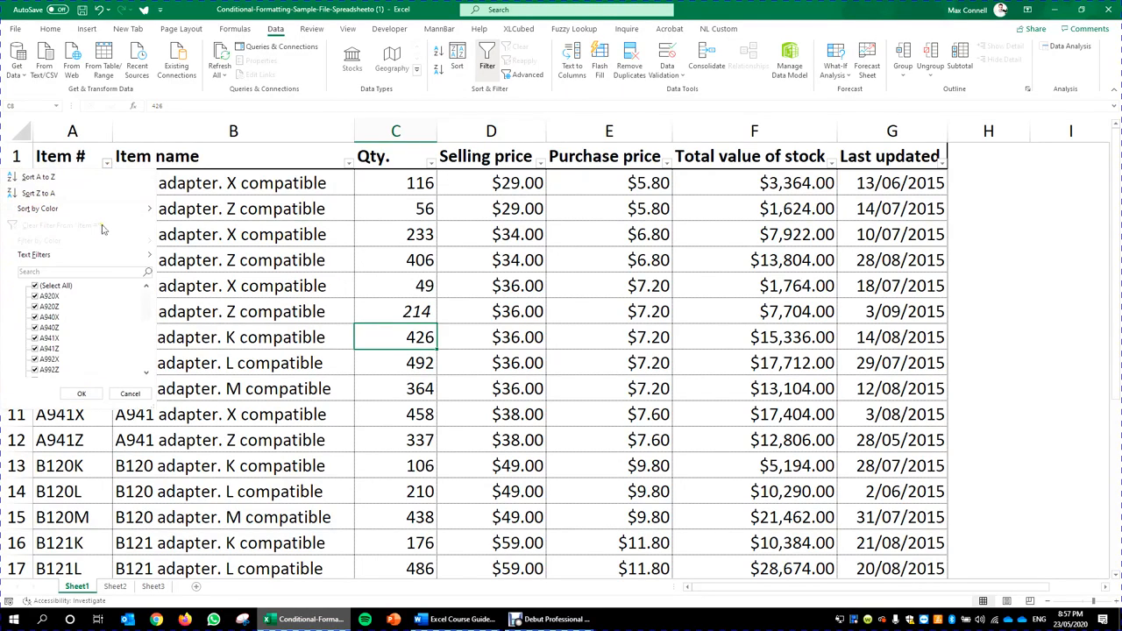
mouse_move(41, 213)
click(394, 262)
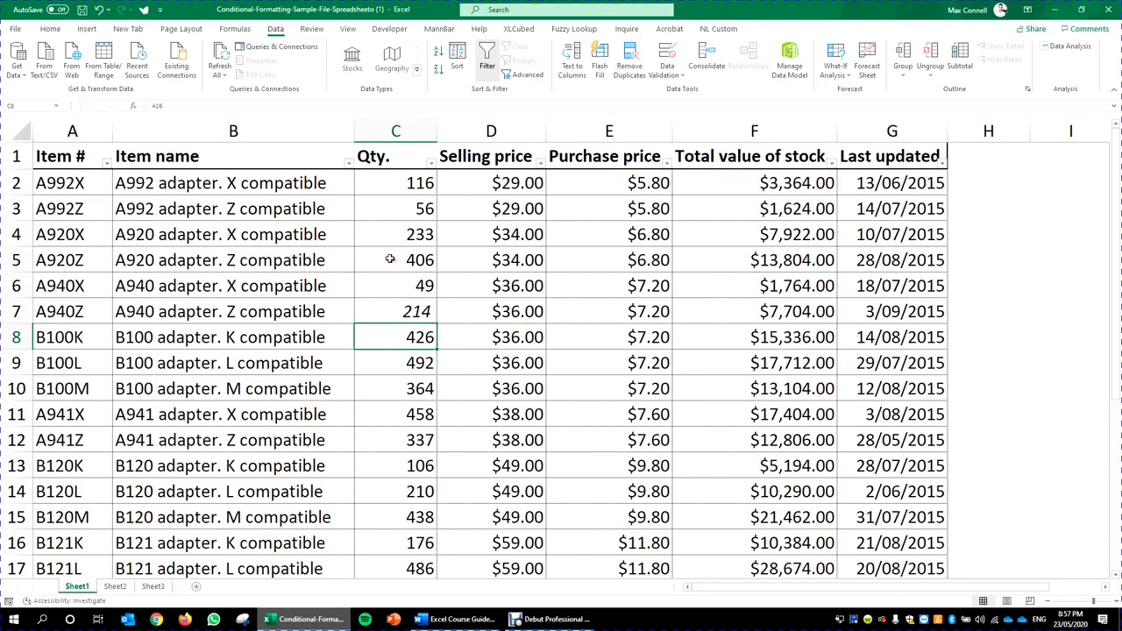
scroll(117, 346, down, 6)
scroll(119, 384, up, 6)
click(130, 202)
click(106, 164)
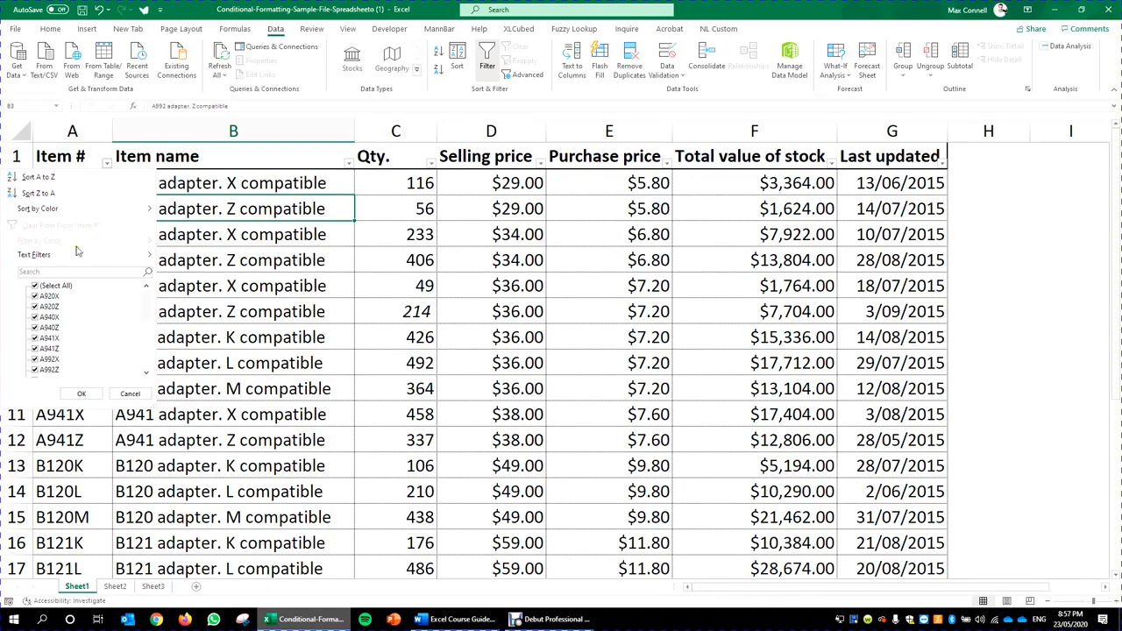
mouse_move(72, 255)
click(291, 281)
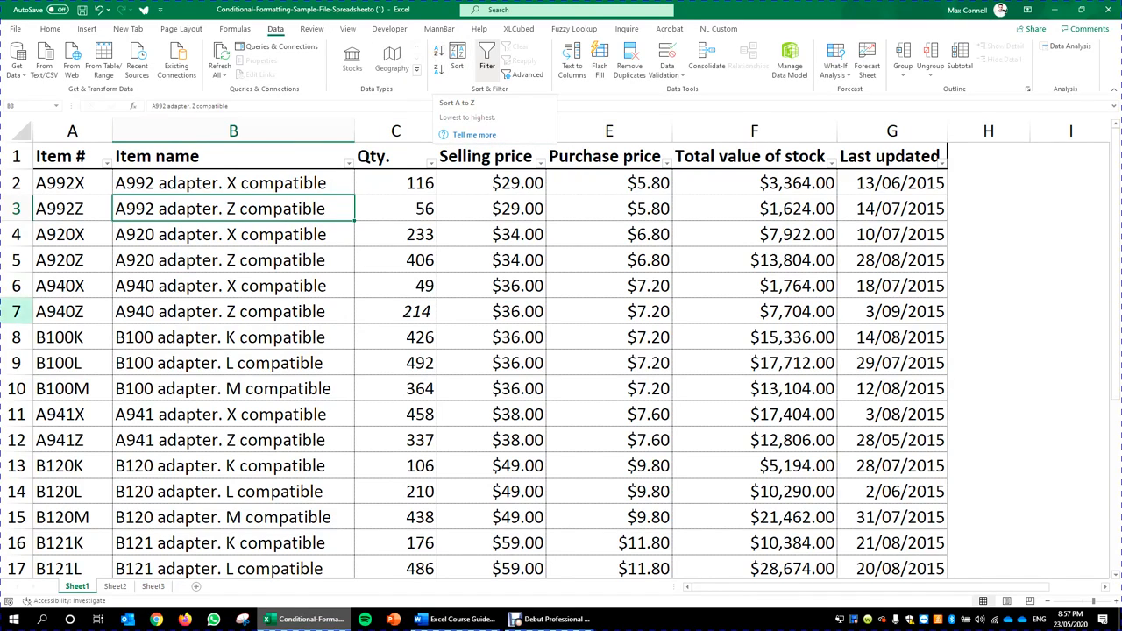
- Look over the item names and the Item #, Selling price, Total value of stock and Last updated columns
click(235, 236)
click(293, 341)
click(251, 231)
click(247, 201)
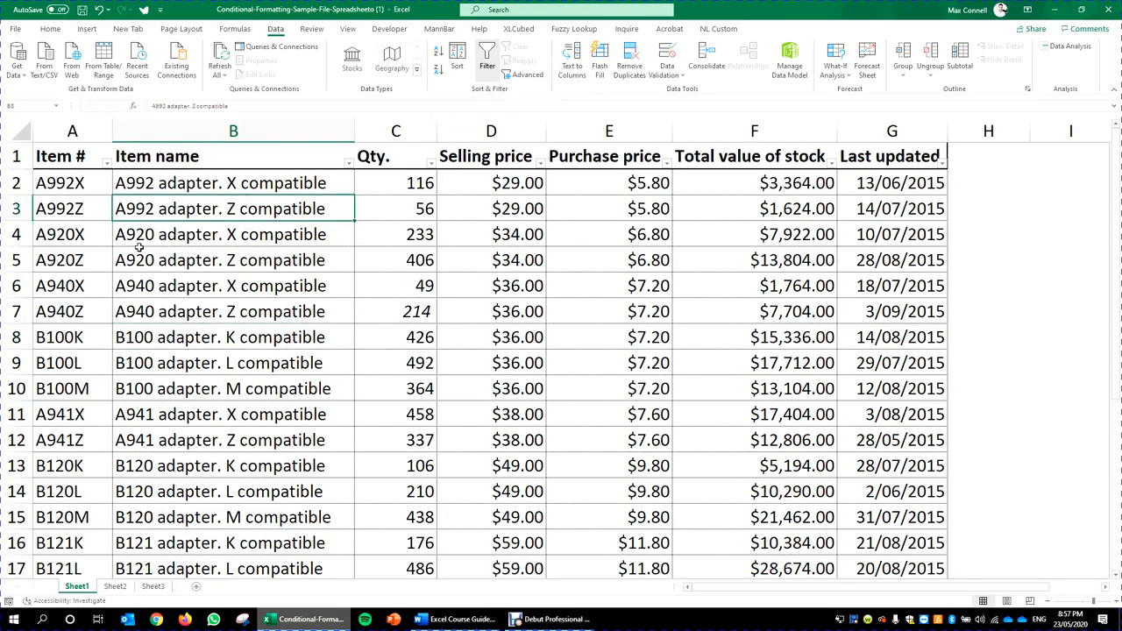
click(75, 130)
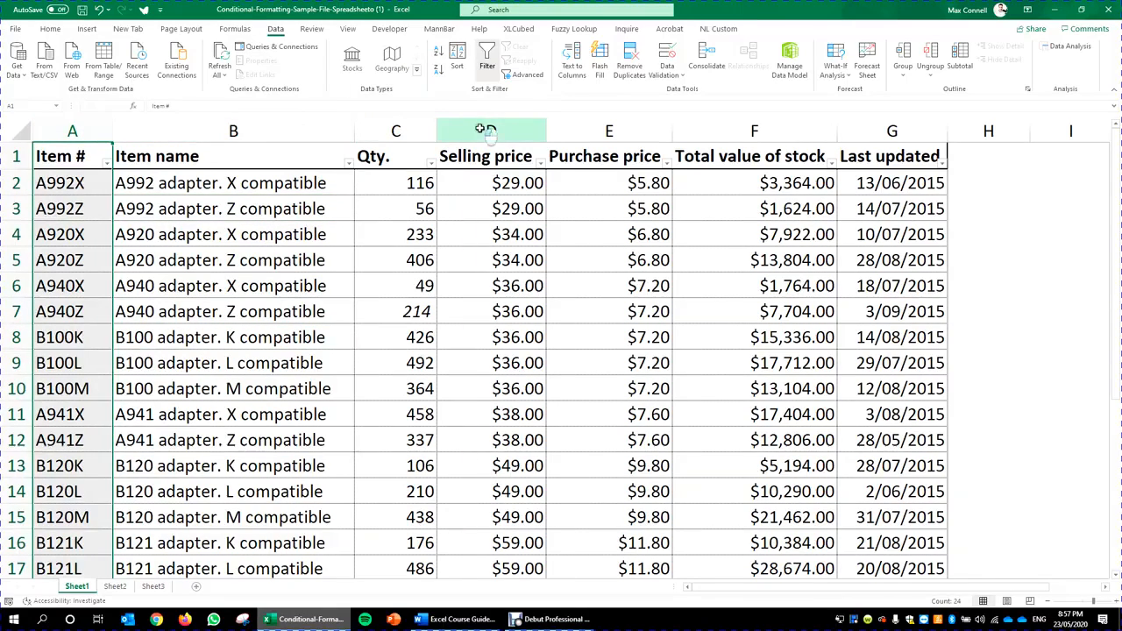
click(493, 131)
click(754, 131)
click(892, 130)
- Sort the stock list by Item # from Z to A and check the reordered rows
click(88, 184)
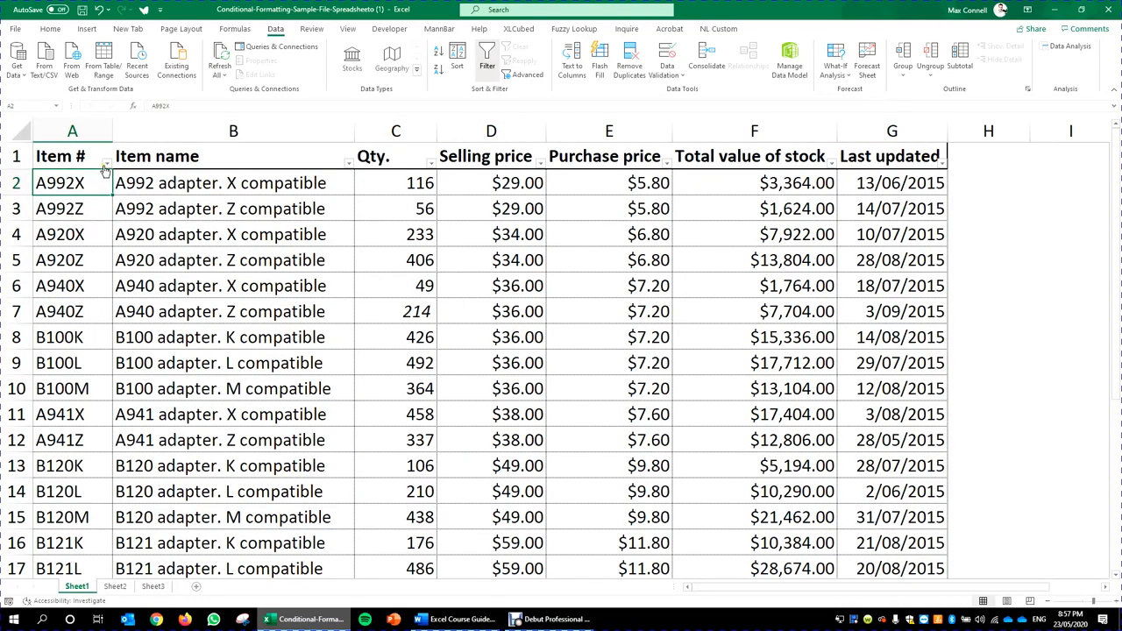
click(107, 165)
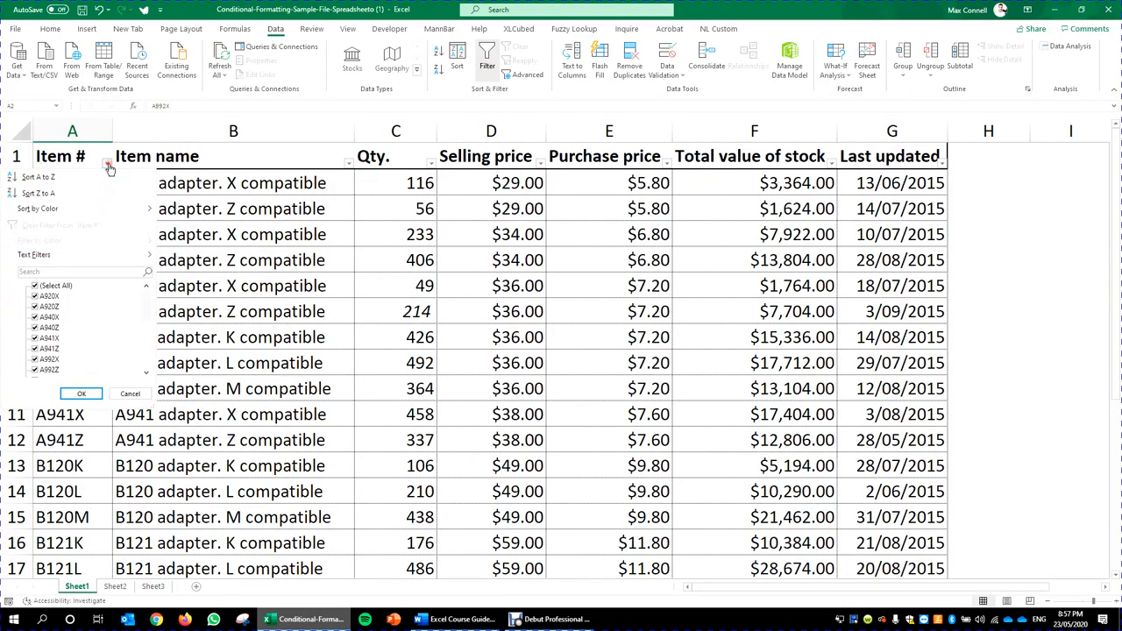
click(50, 195)
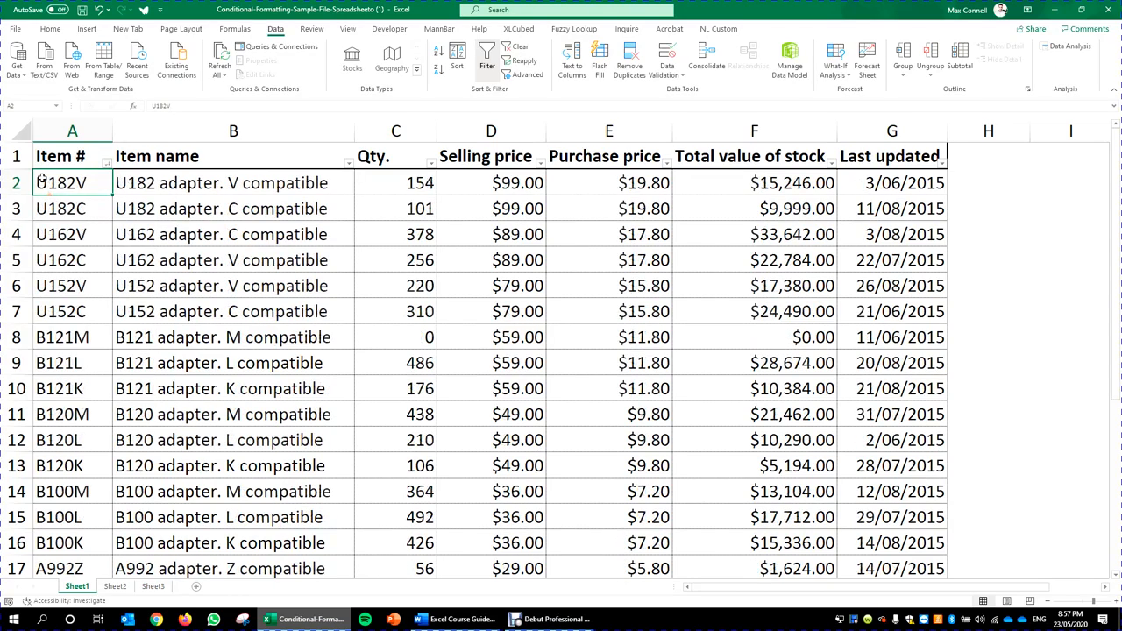
click(122, 239)
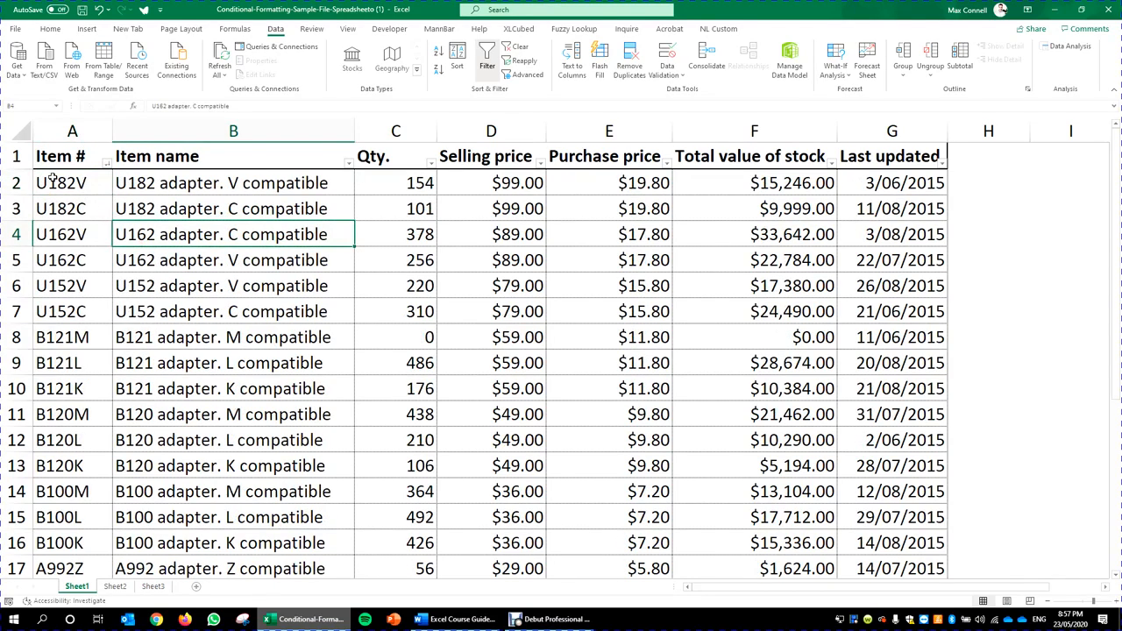
scroll(52, 184, down, 4)
scroll(55, 420, up, 4)
- Sort the stock list by Selling price from smallest to largest and check the order down the column
click(542, 164)
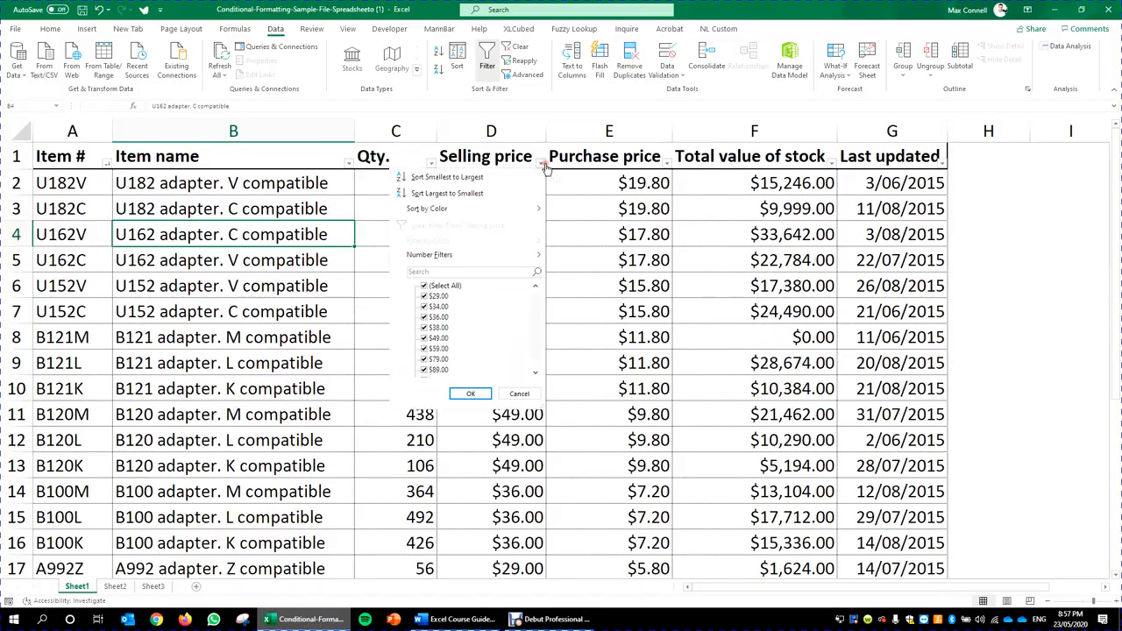
click(464, 178)
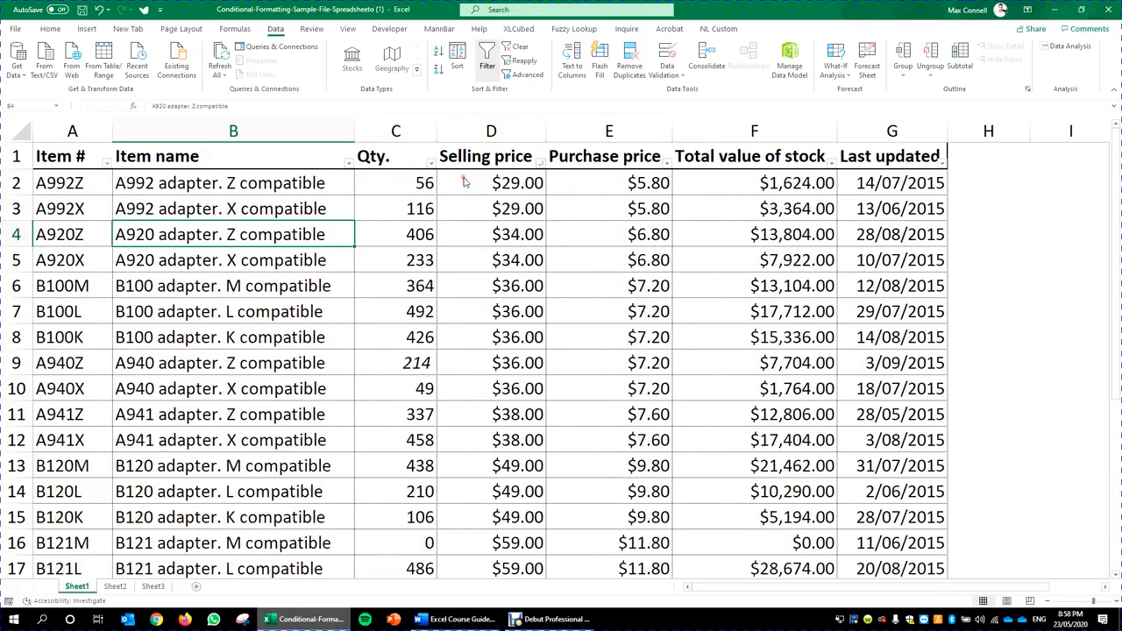
drag(505, 186, 508, 520)
scroll(508, 466, up, 3)
drag(1047, 285, 1038, 268)
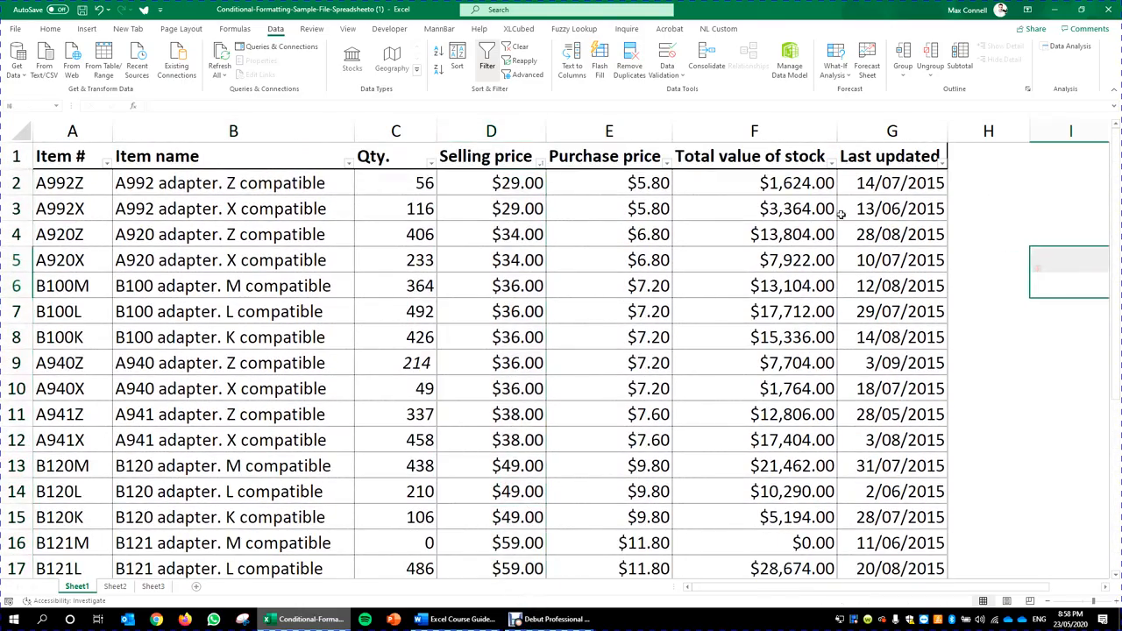
- Sort the stock list by Last updated from oldest to newest, and reverse it to newest to oldest
click(813, 200)
click(893, 183)
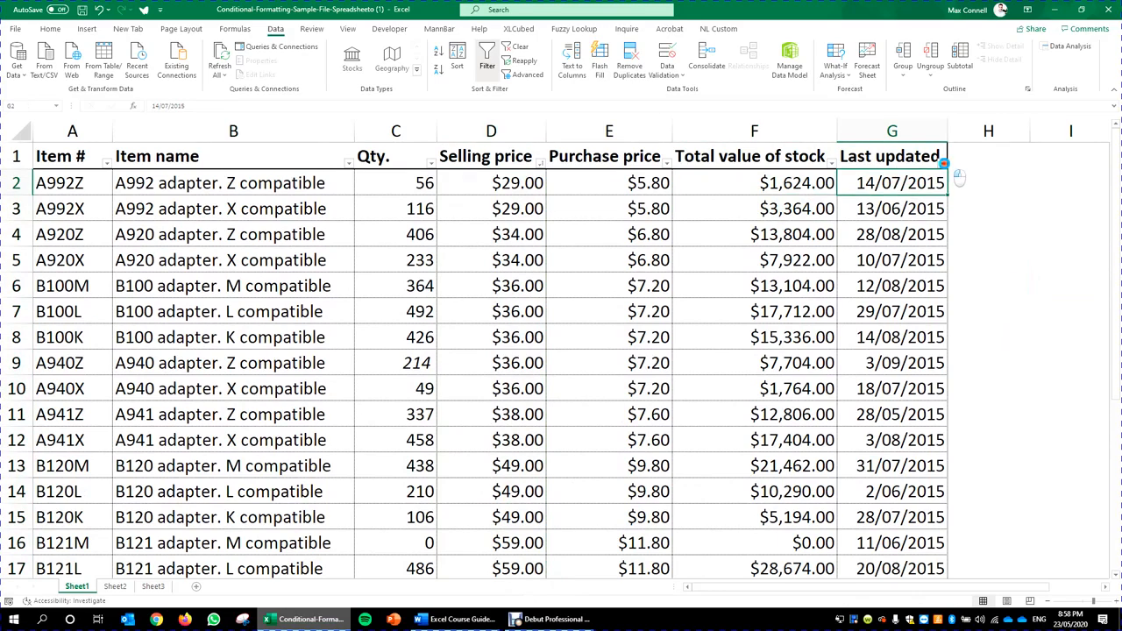
click(941, 163)
click(870, 182)
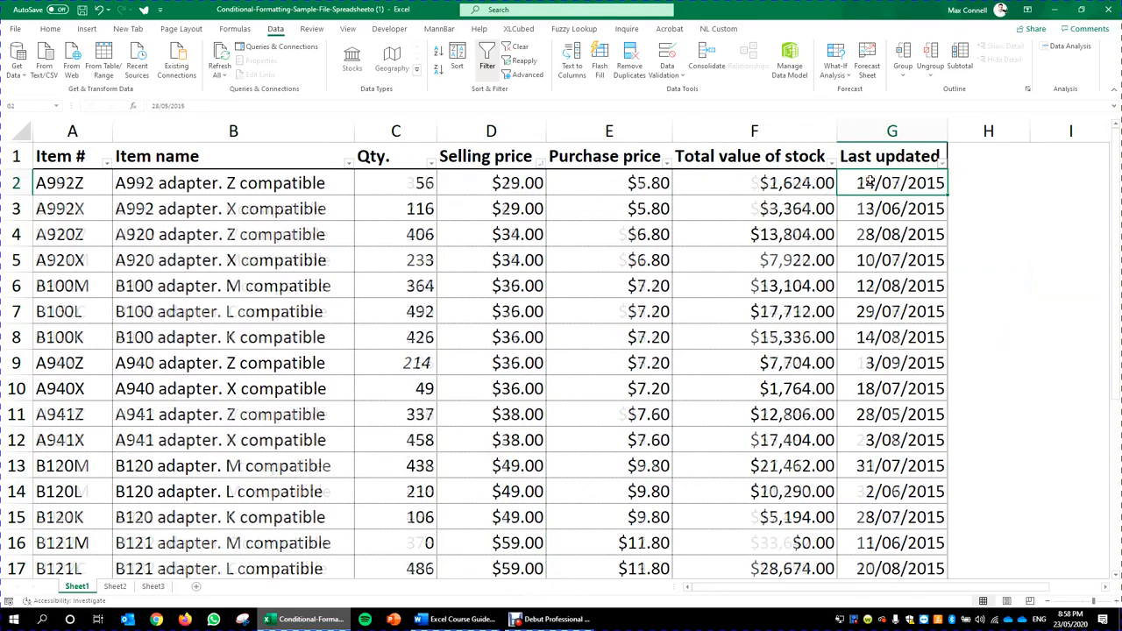
click(941, 163)
click(870, 202)
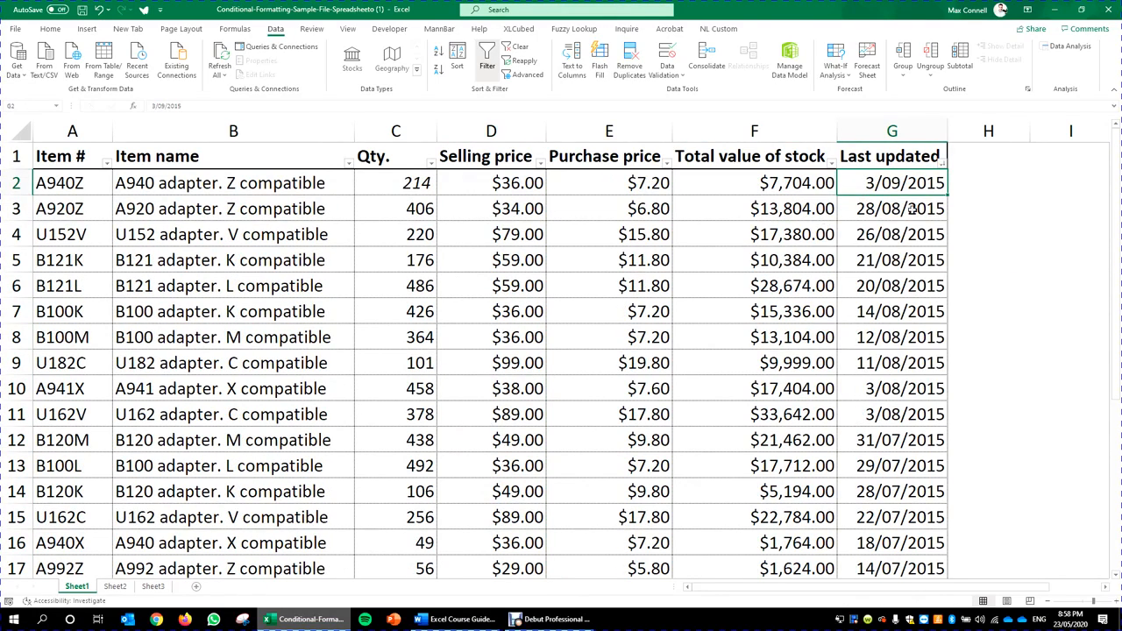
- Review the Last updated column's sort options and the custom Sort settings, leaving them unchanged
click(942, 163)
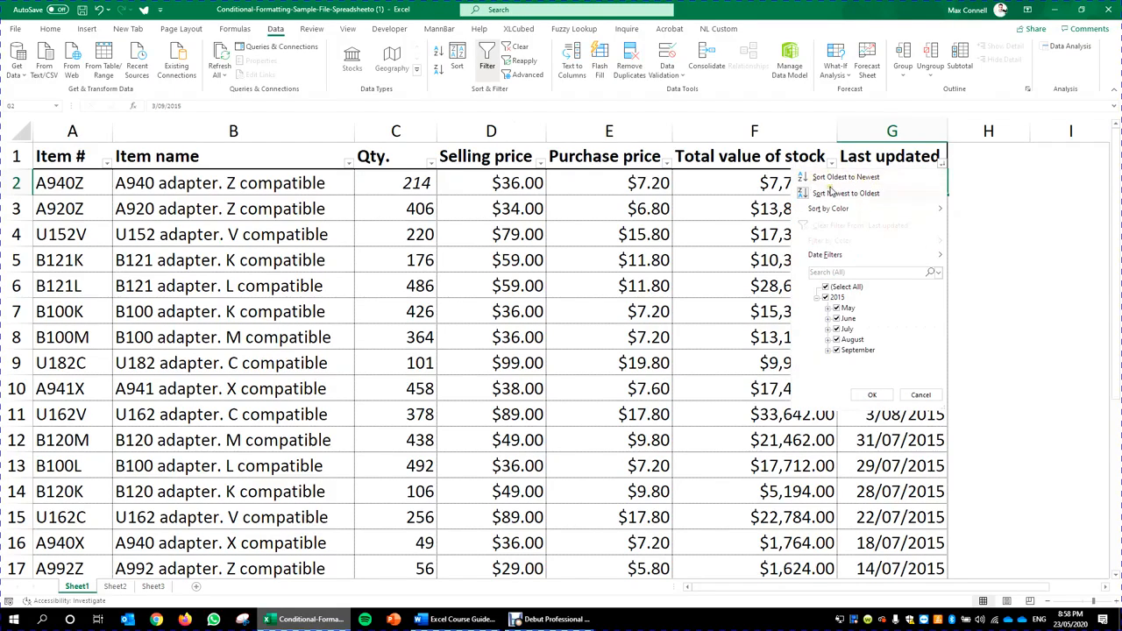
click(455, 61)
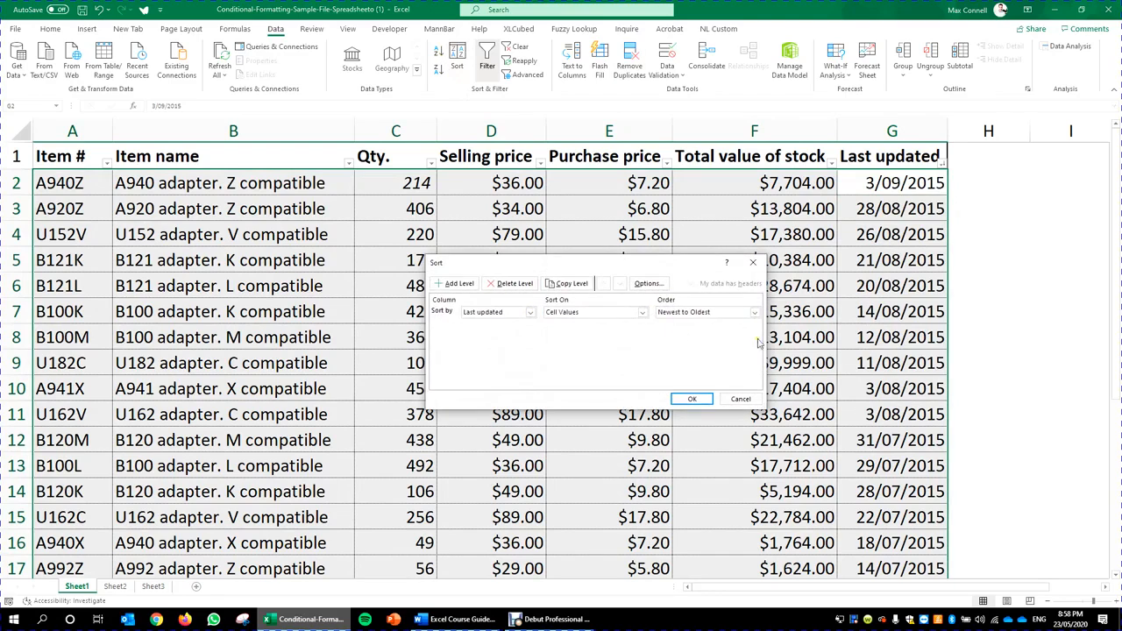
click(751, 263)
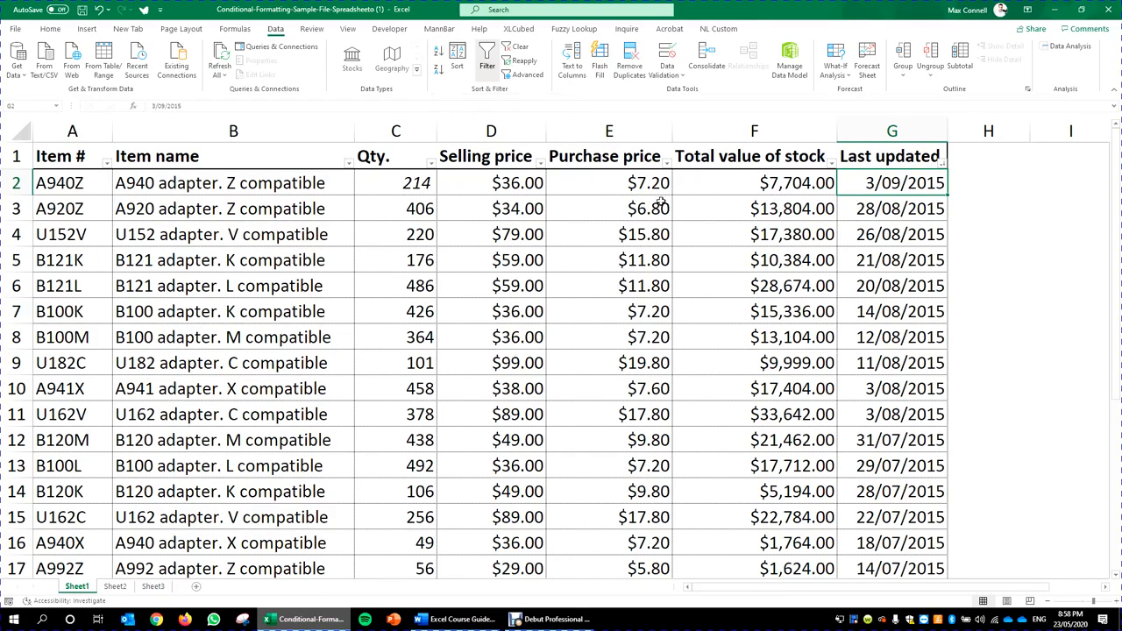
- Sort the stock list by Total value of stock from smallest to largest, and reverse it to largest to smallest
click(261, 183)
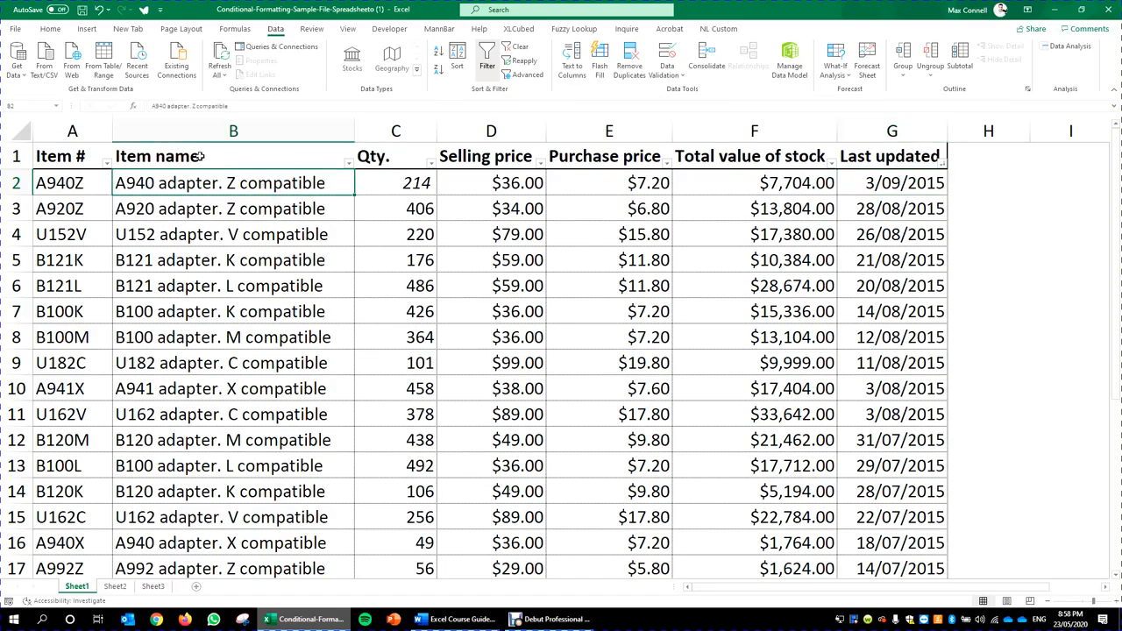
click(767, 256)
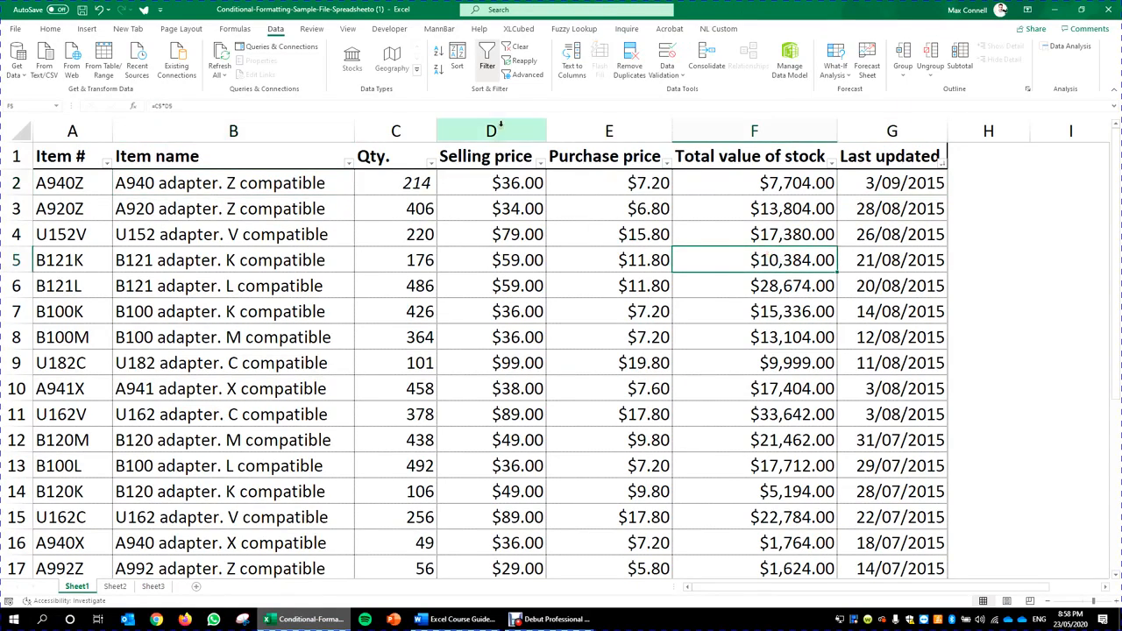
click(439, 54)
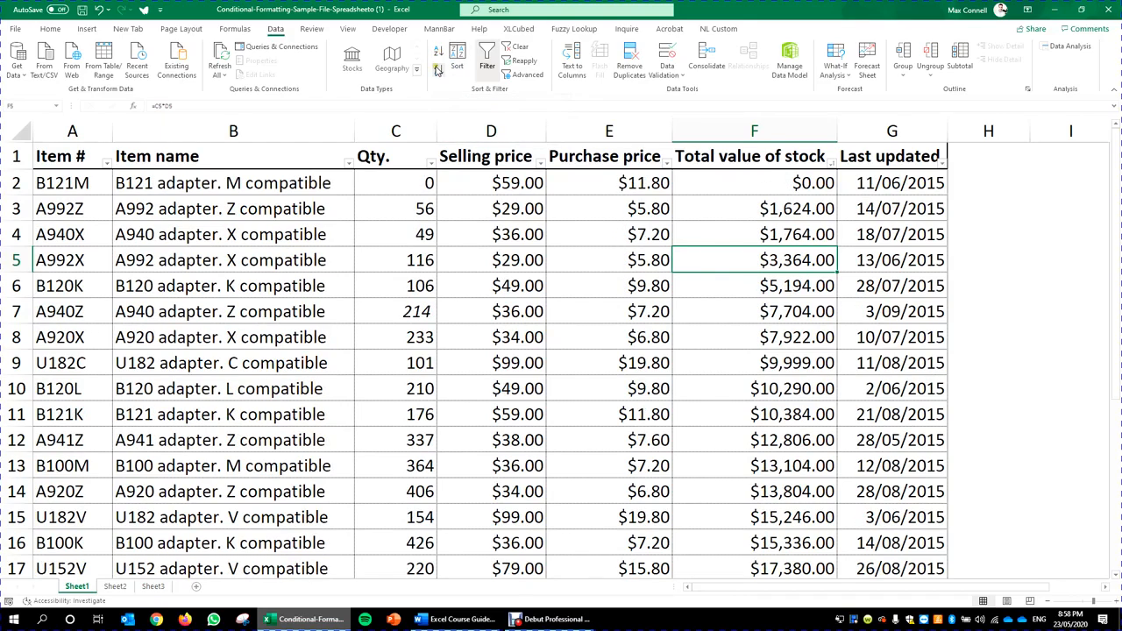
click(439, 72)
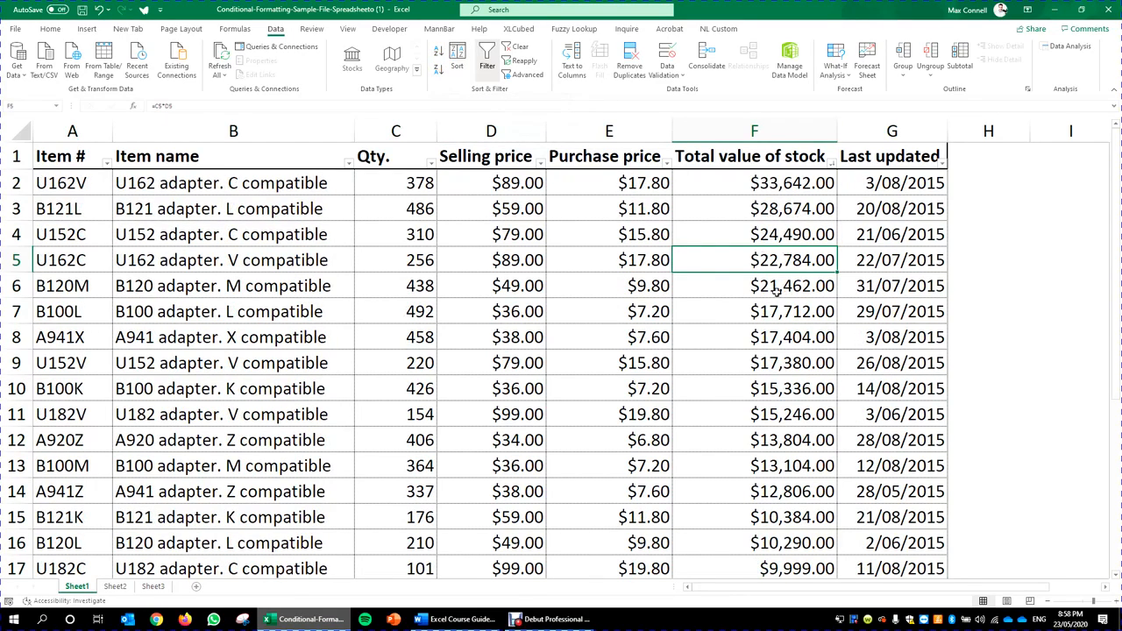
click(779, 131)
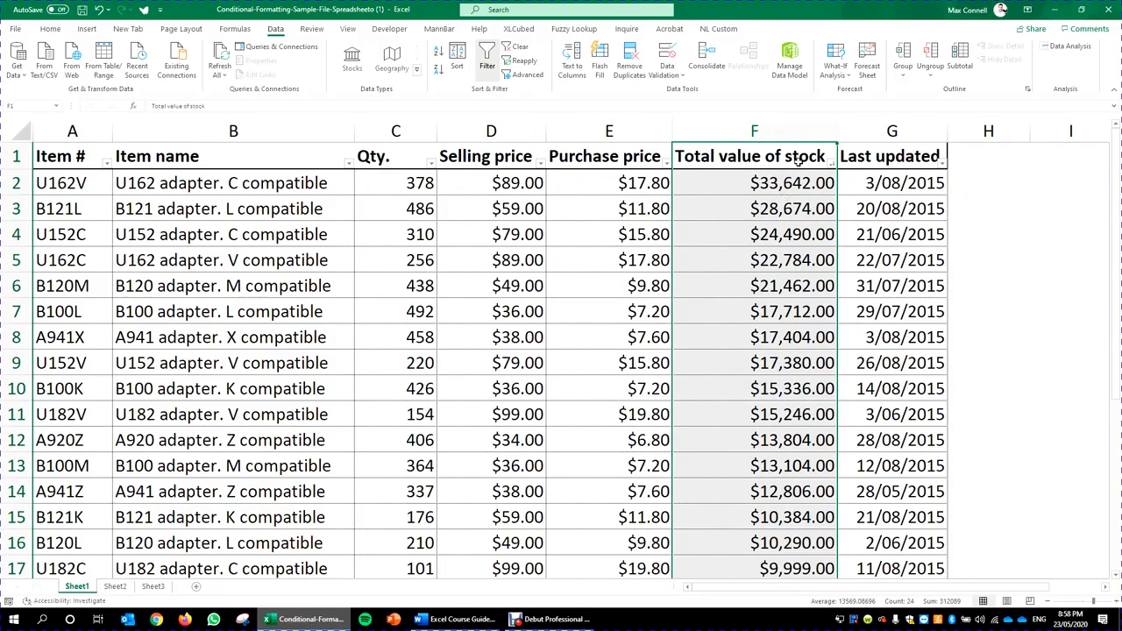
- Review the custom Sort dialog's column, sort-on and order settings for Total value of stock, leaving them unchanged
click(789, 337)
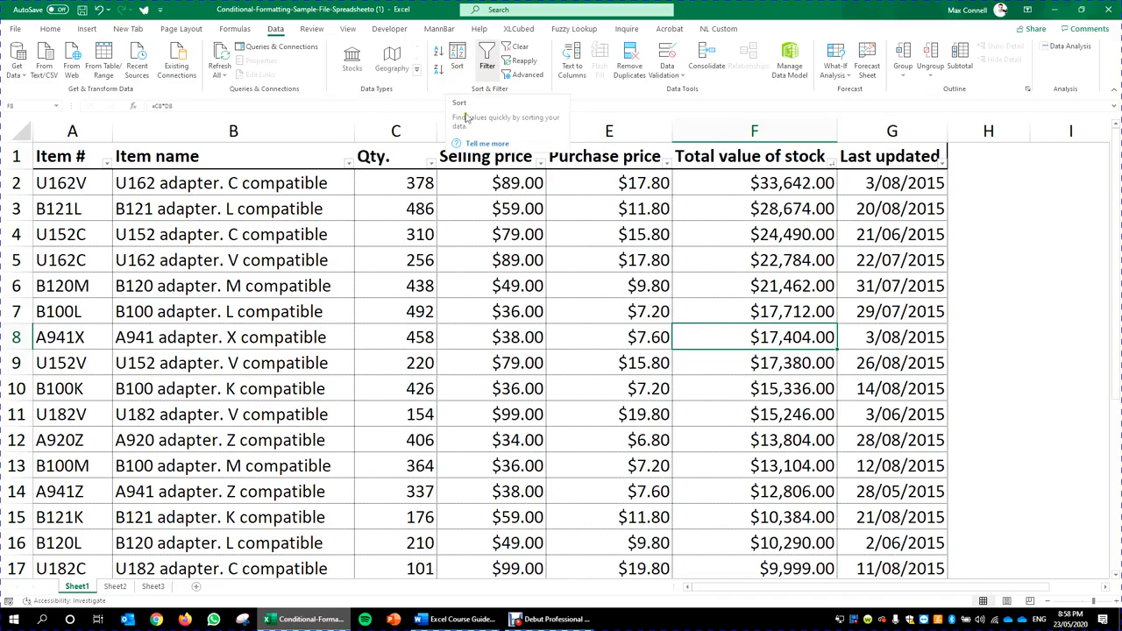
click(455, 54)
click(455, 68)
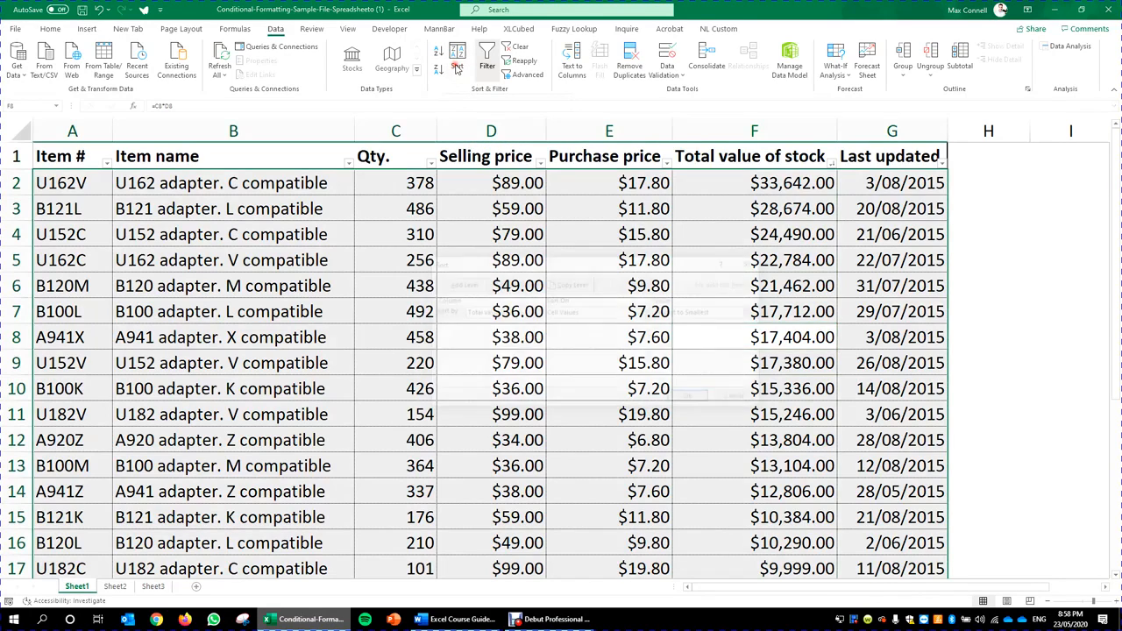
drag(535, 263, 388, 232)
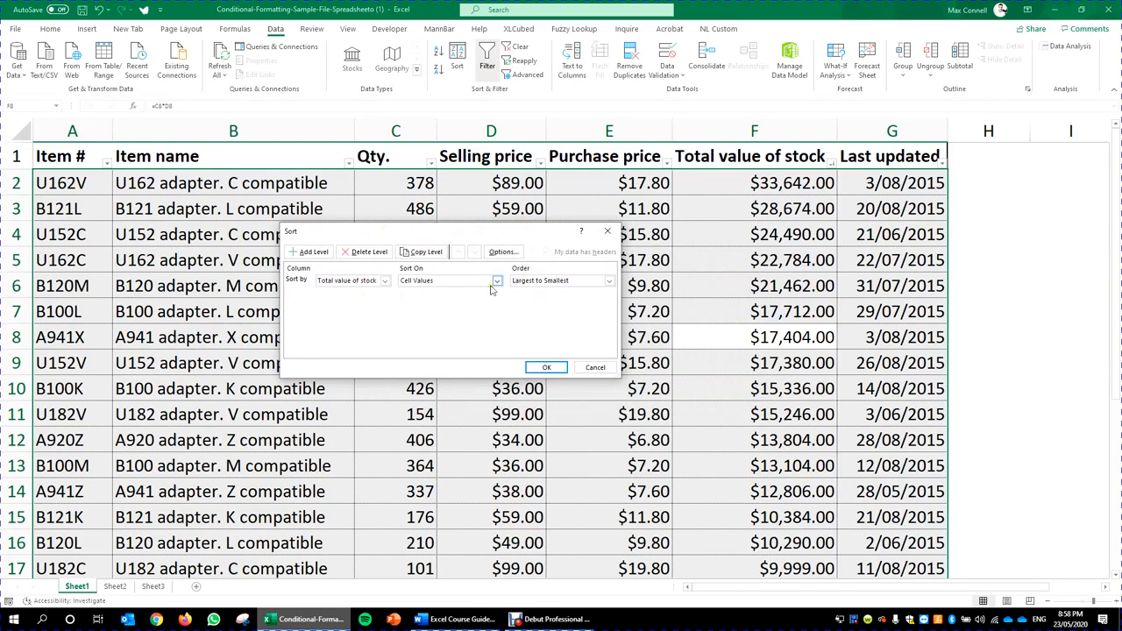
click(535, 233)
drag(535, 232, 475, 223)
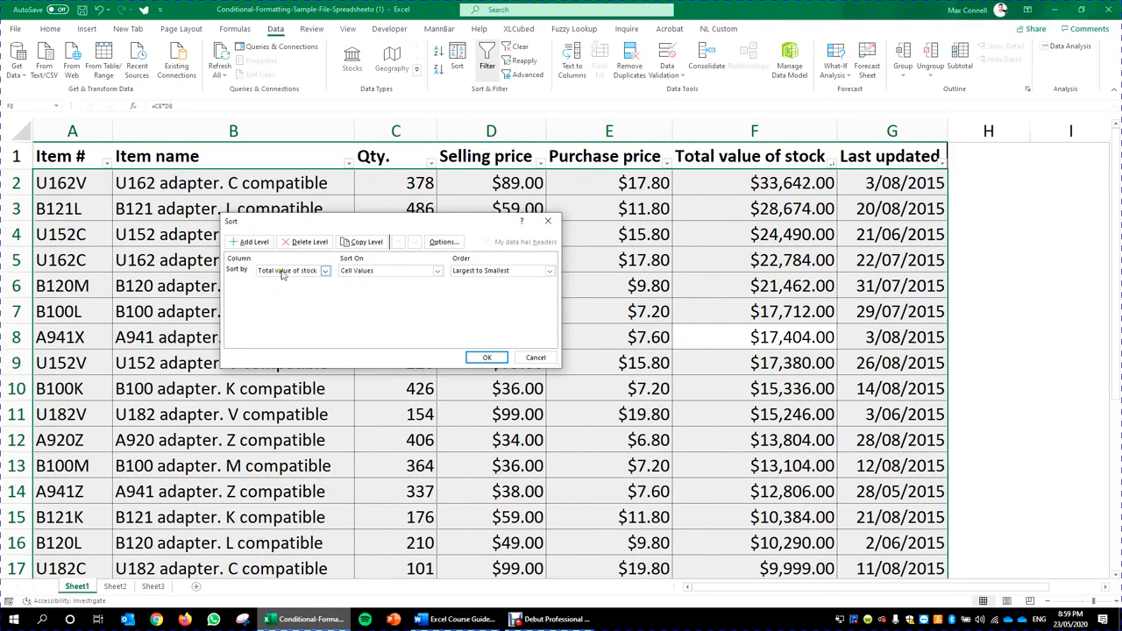
click(427, 273)
click(427, 274)
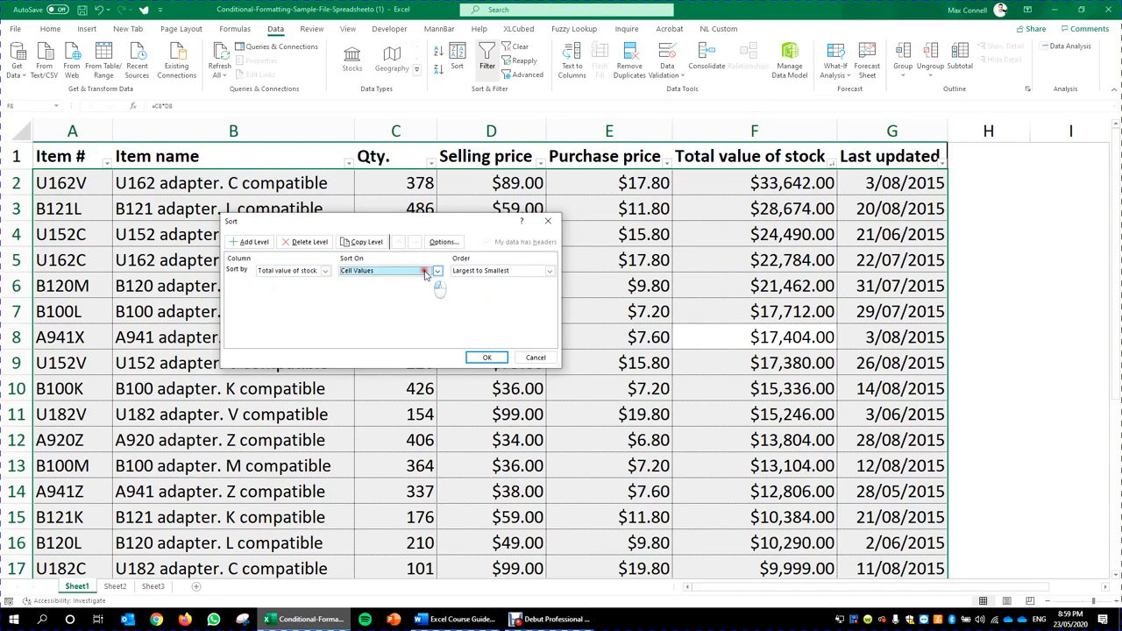
click(515, 274)
click(515, 275)
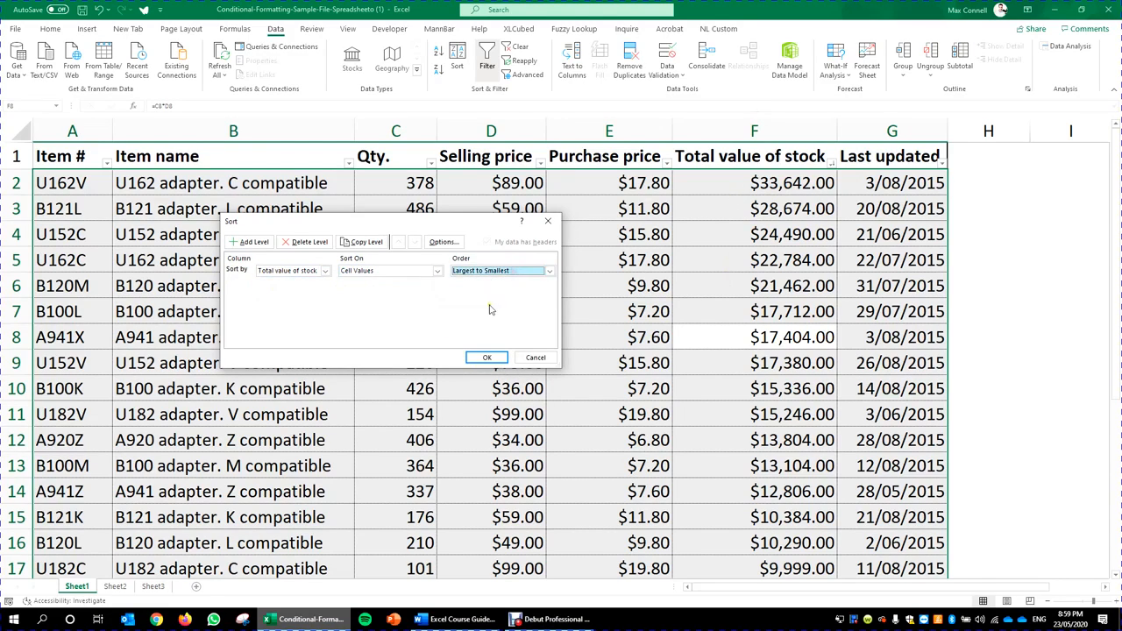
click(534, 357)
click(618, 285)
click(216, 285)
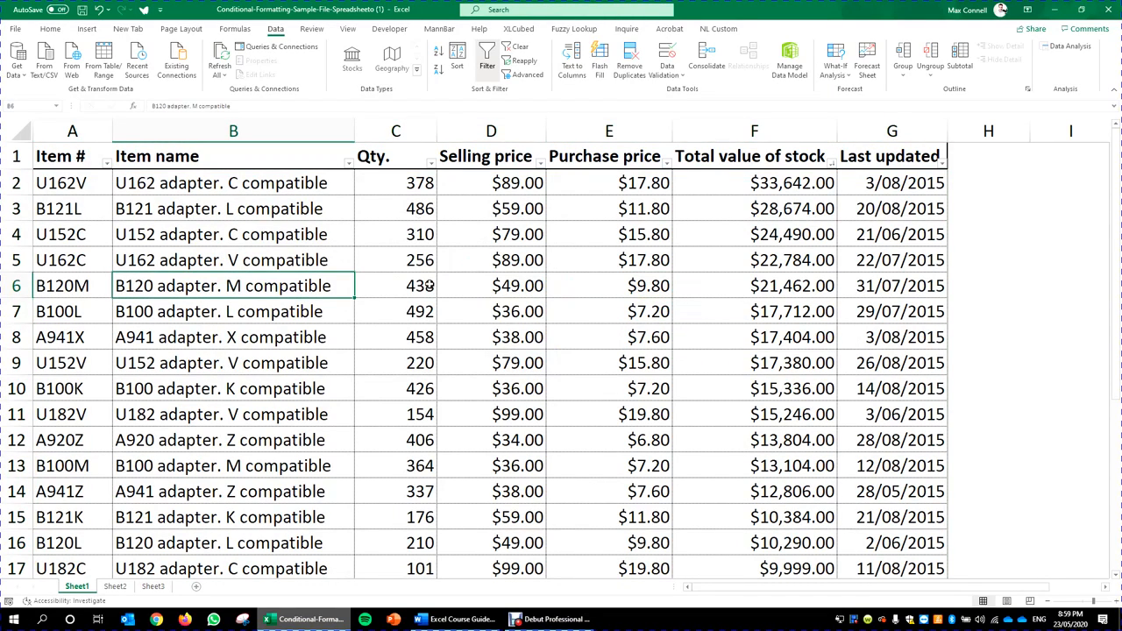
- Sort the stock list by Item name from A to Z
click(584, 263)
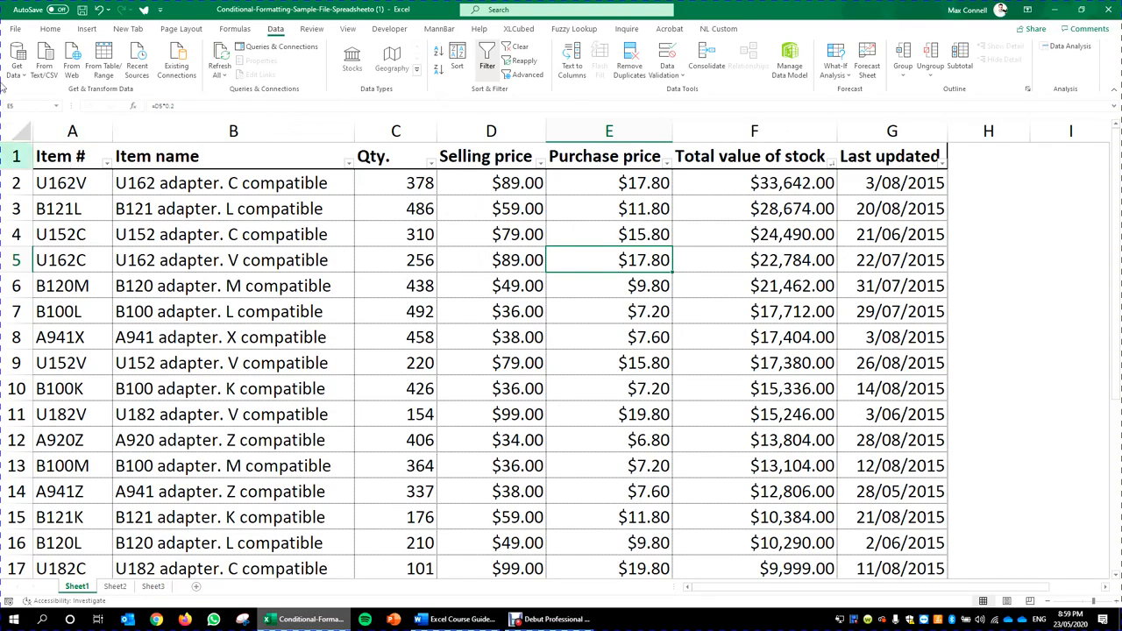
click(106, 165)
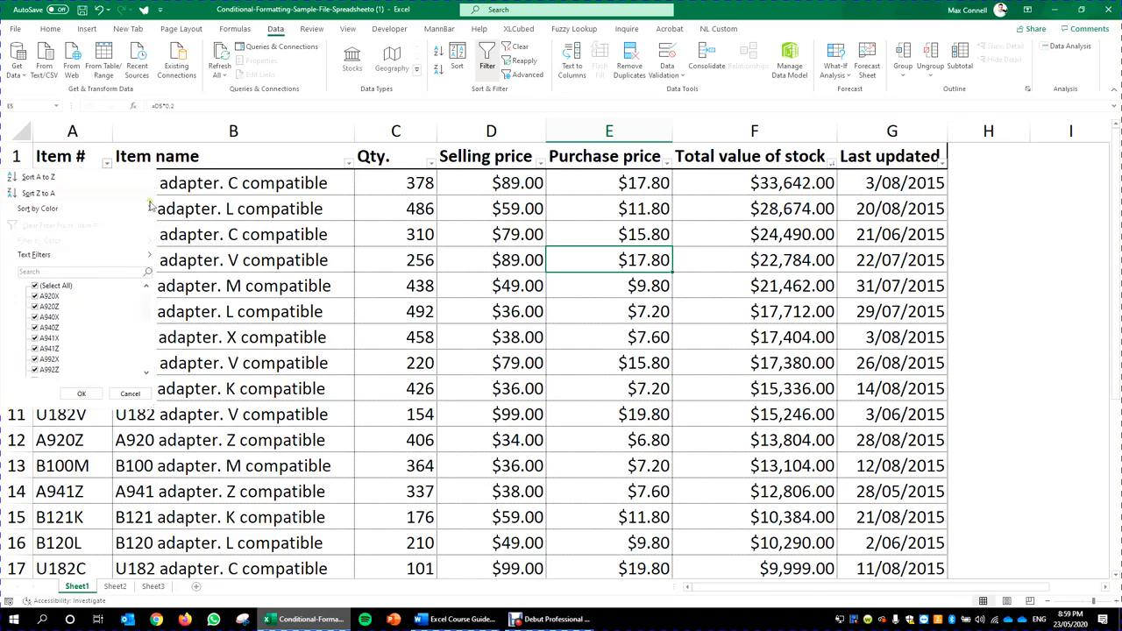
click(348, 163)
click(292, 177)
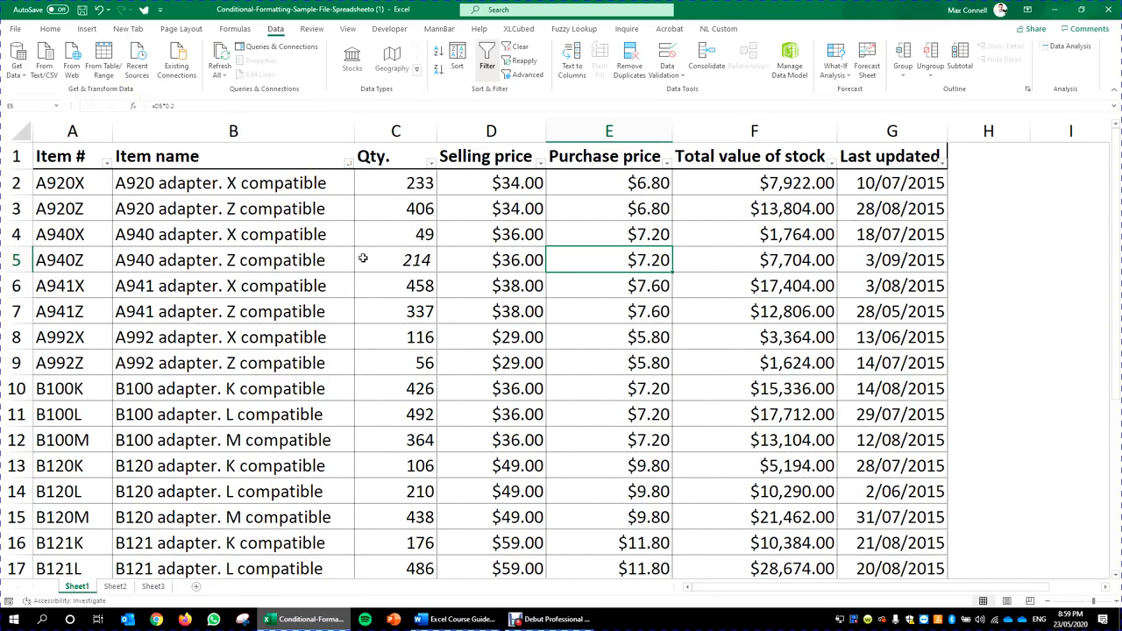
- Add a second custom sort level for Total value of stock, Largest to Smallest, below Item name, and apply the sort
click(456, 64)
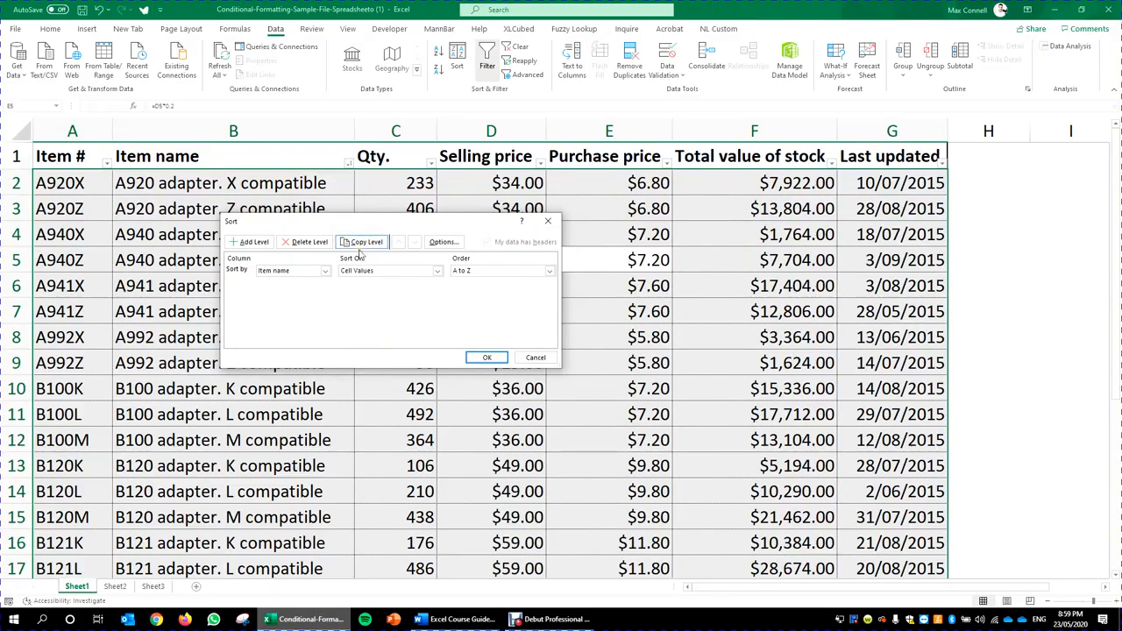
drag(373, 225, 484, 359)
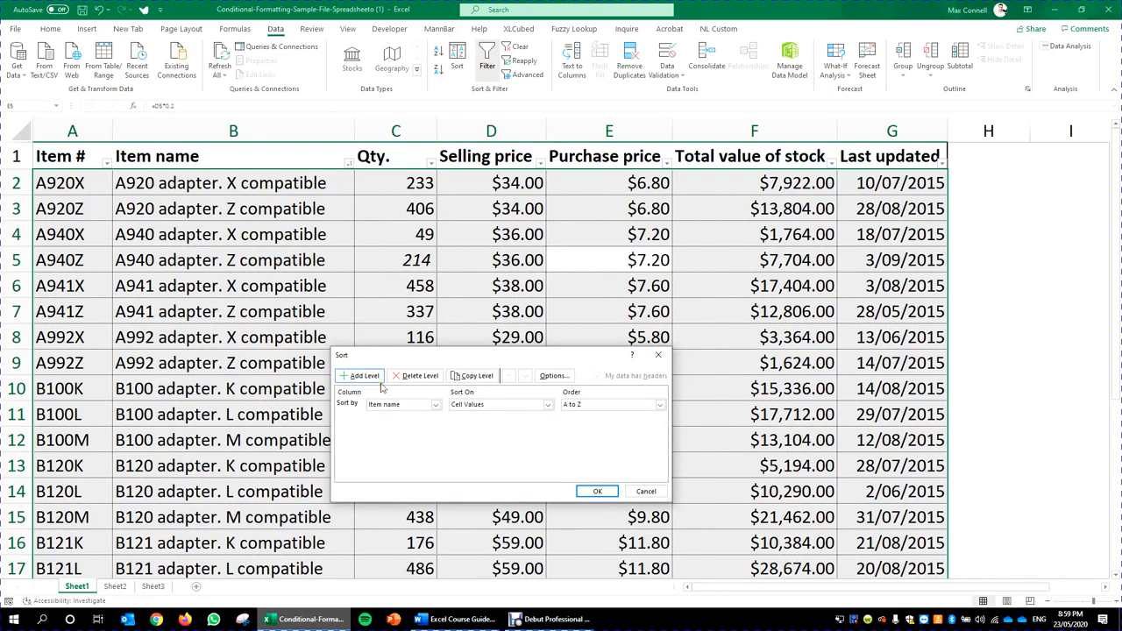
drag(441, 362, 388, 243)
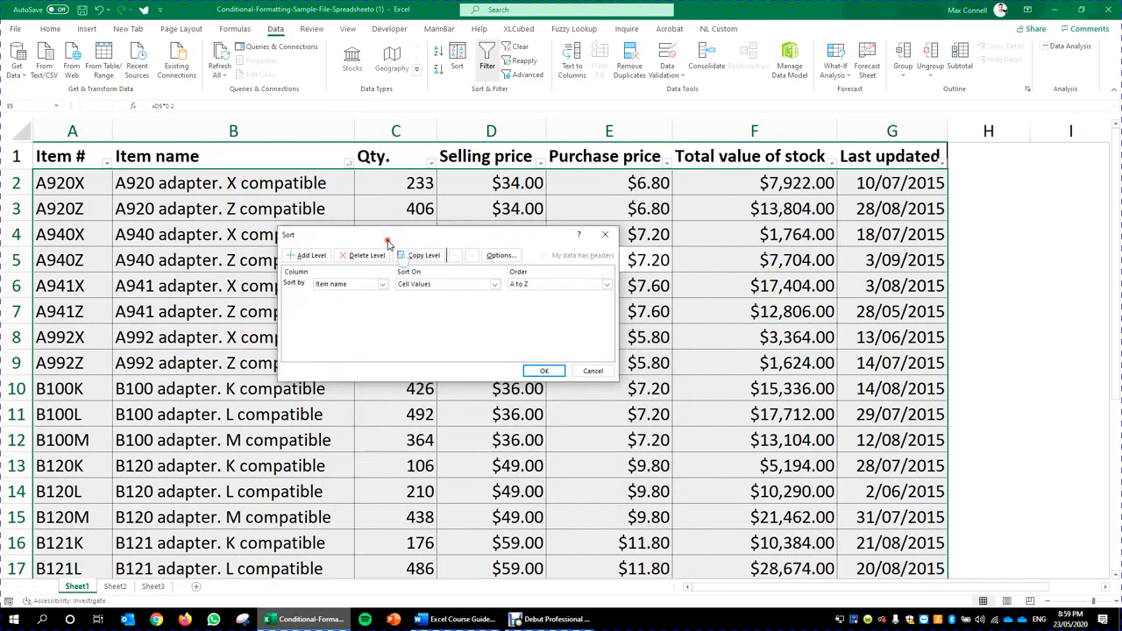
click(312, 256)
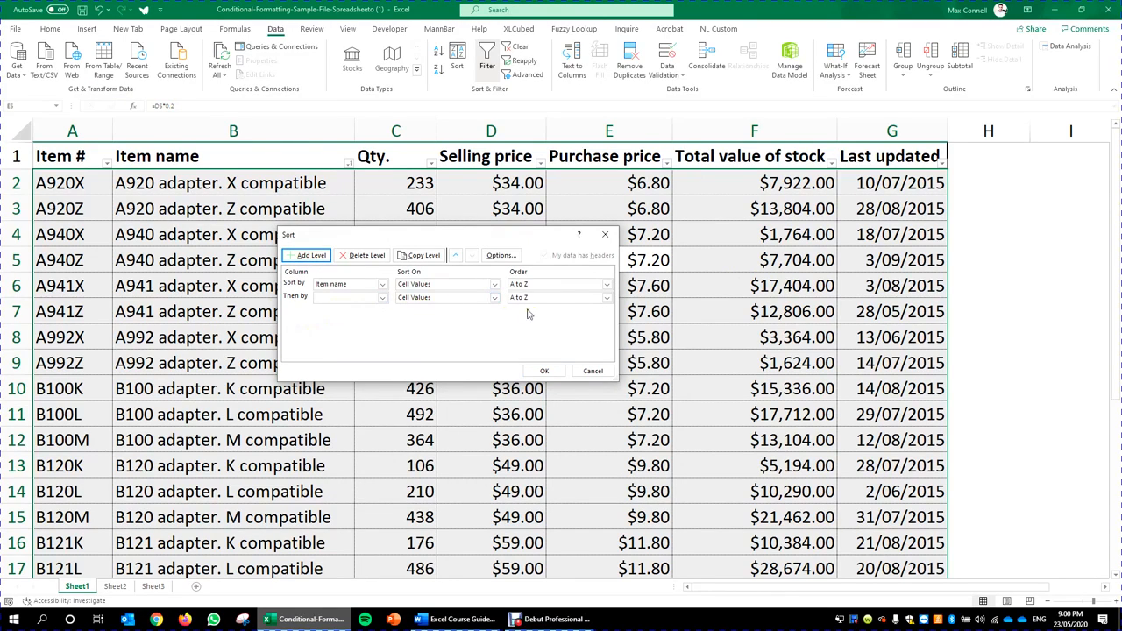
click(381, 299)
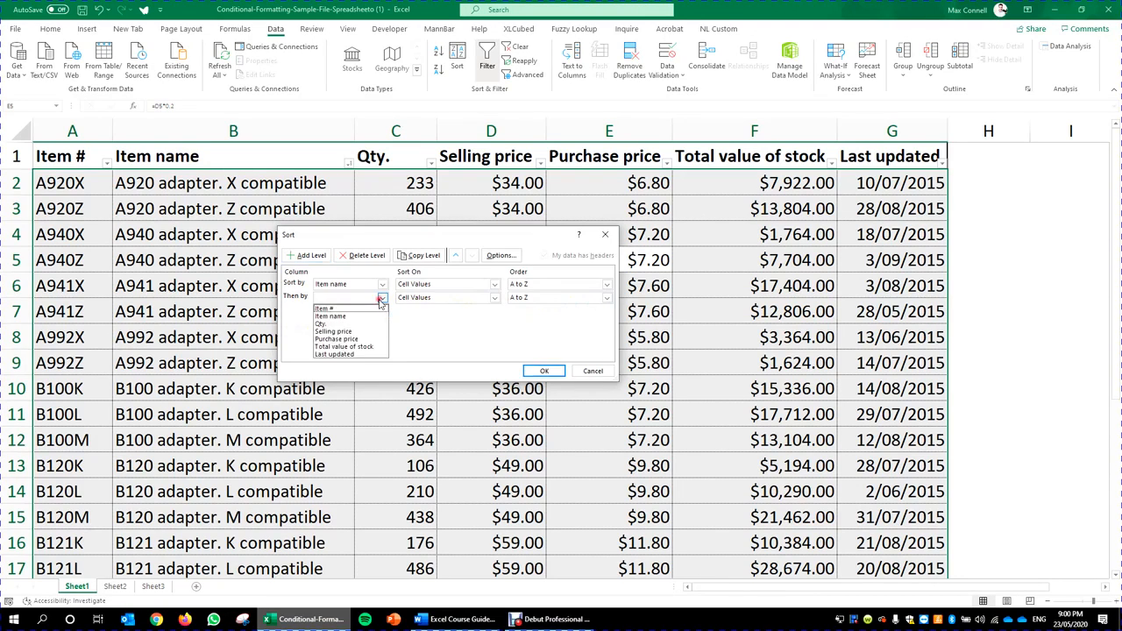
click(357, 348)
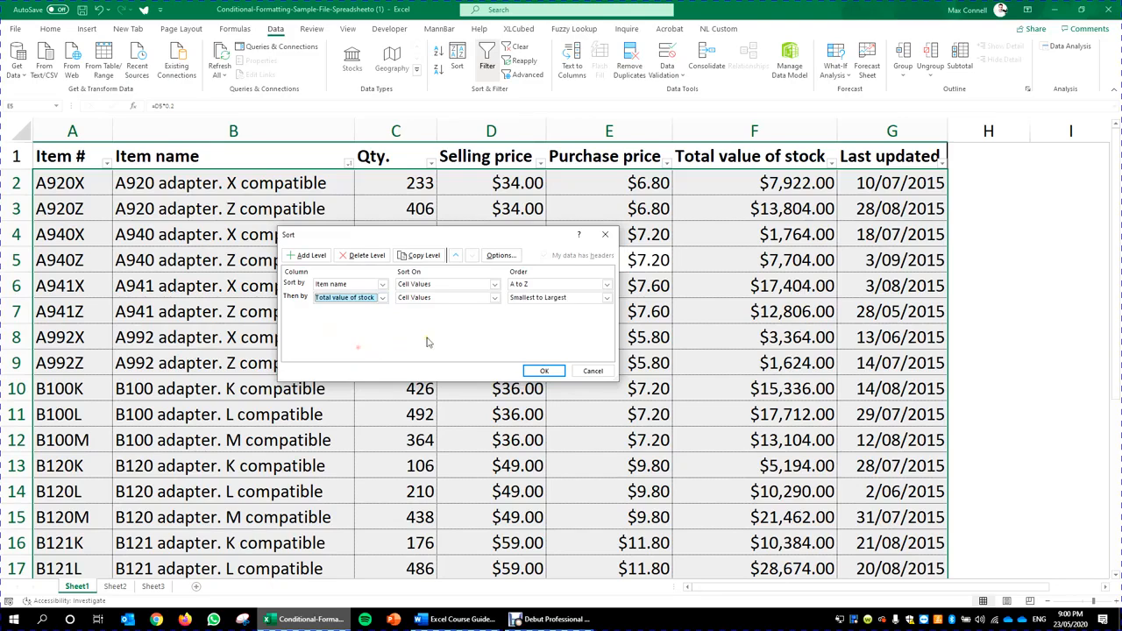
click(604, 299)
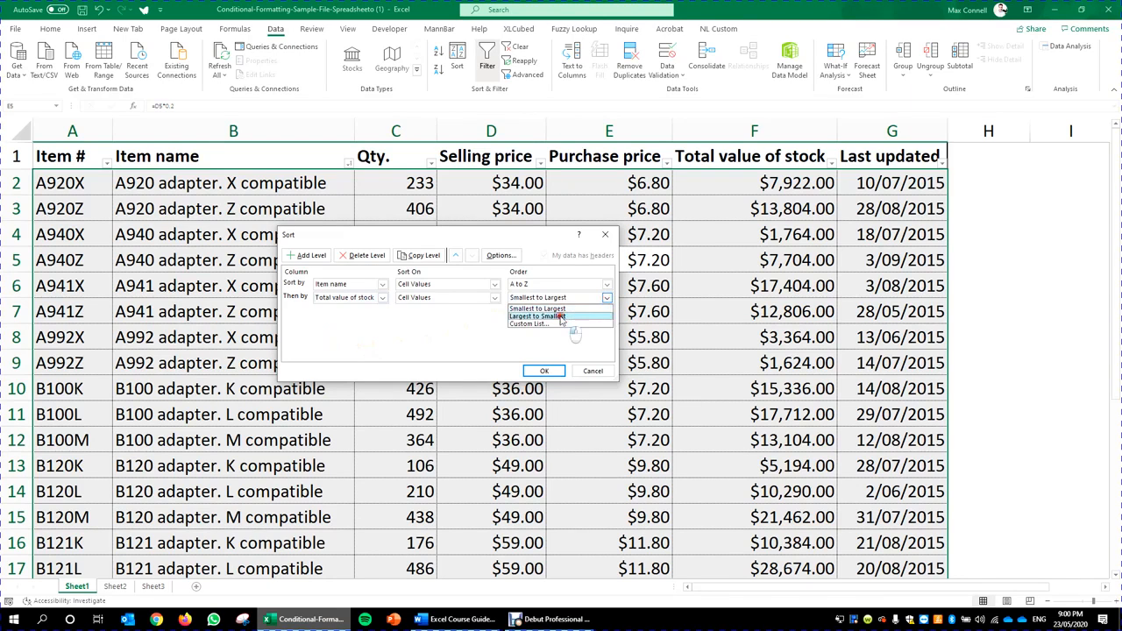
click(561, 320)
click(538, 369)
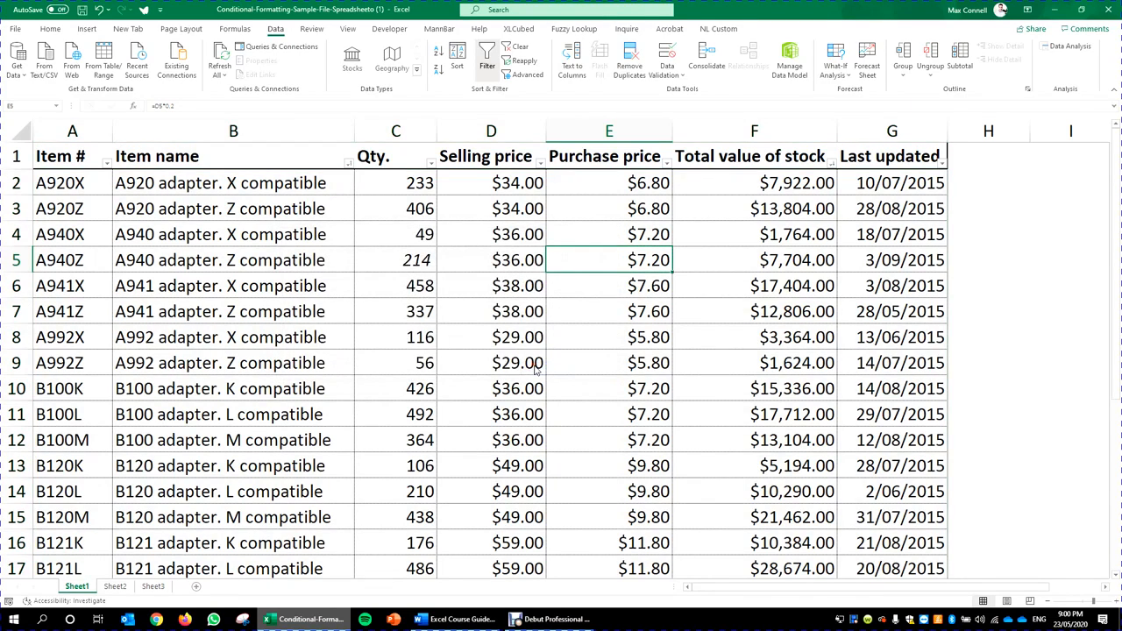
click(748, 232)
click(688, 204)
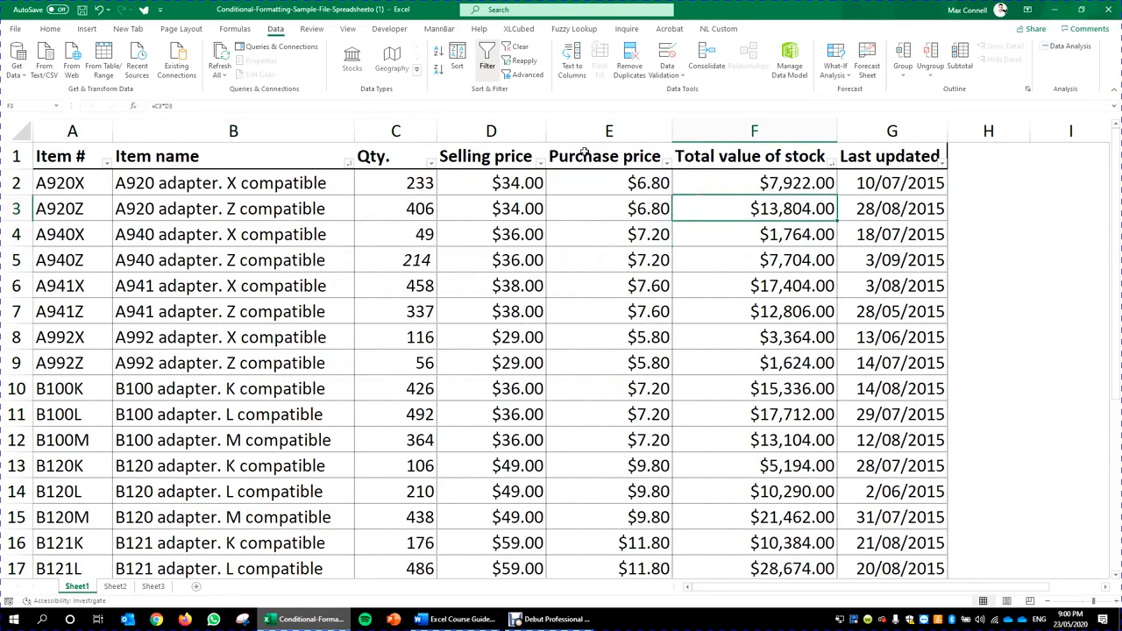
drag(43, 145, 893, 158)
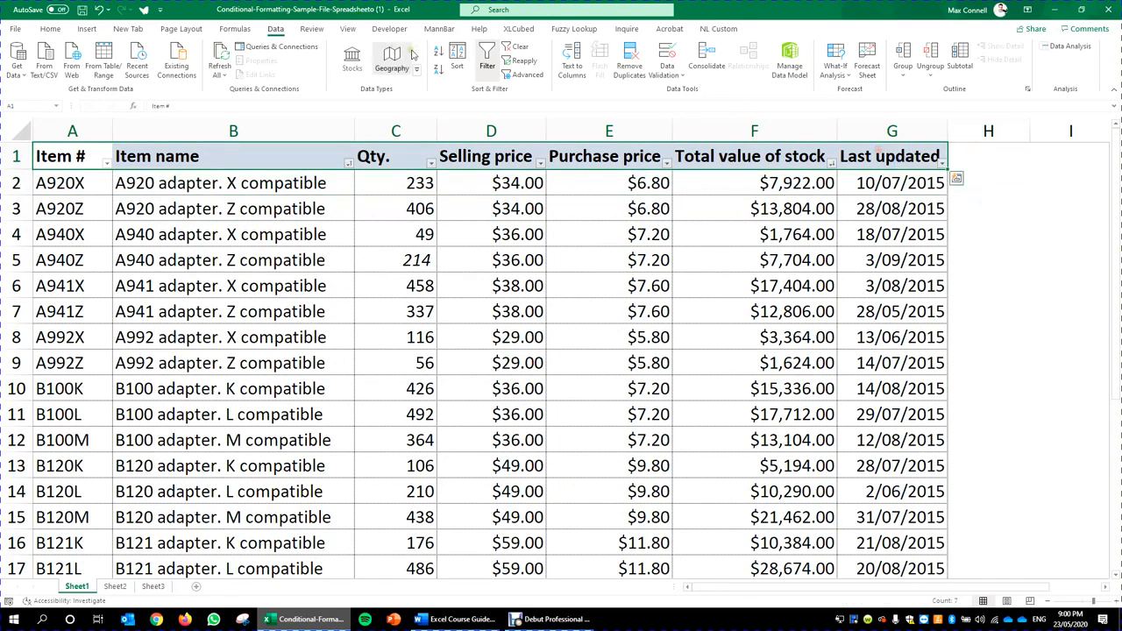
click(458, 54)
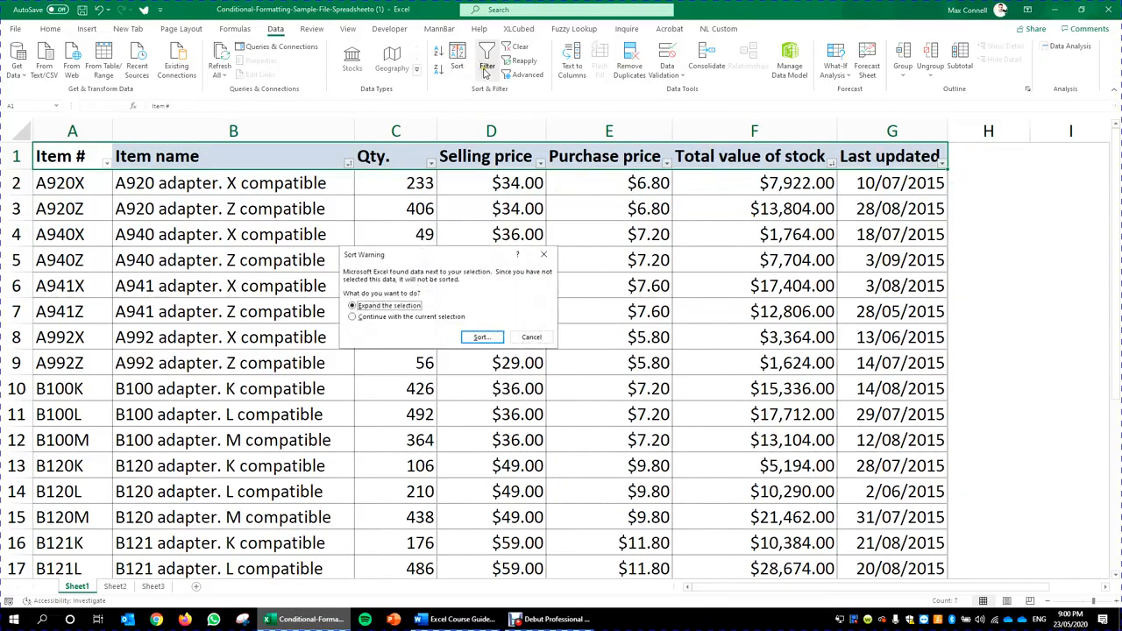
click(522, 338)
click(796, 230)
click(793, 208)
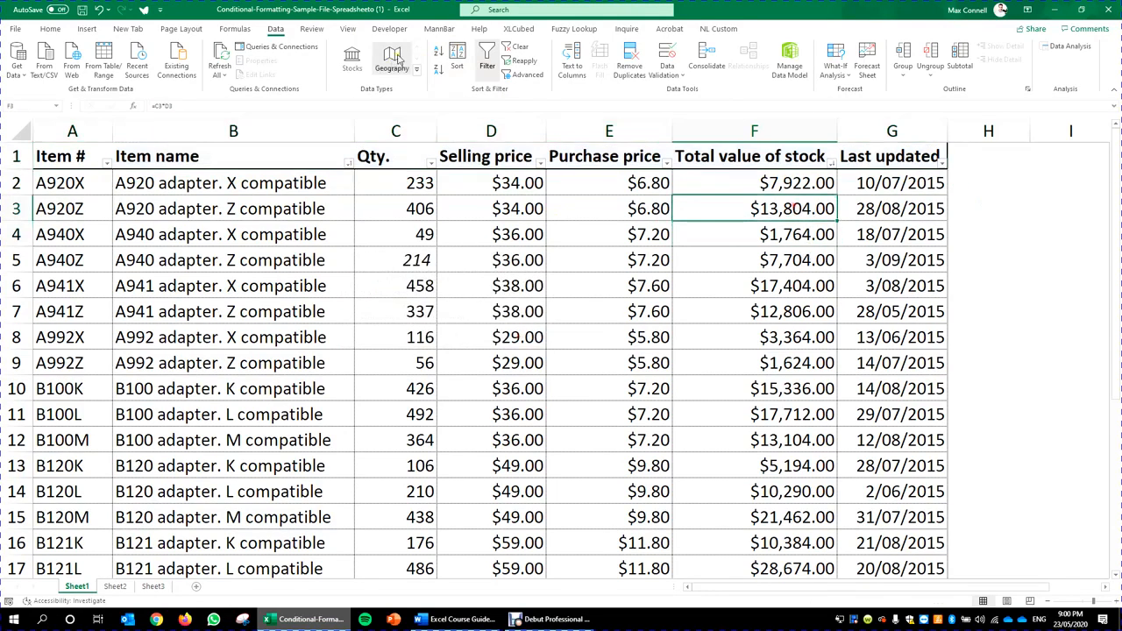
- Reapply the sort by Item name and Total value of stock, and compare the two A920 adapter rows
click(457, 58)
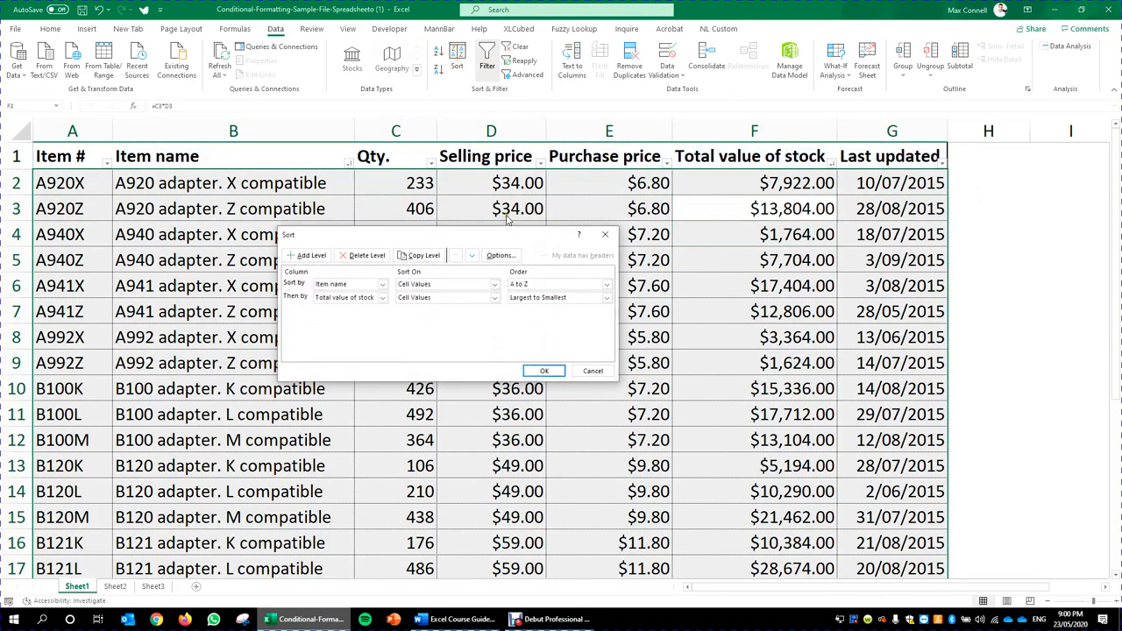
click(543, 369)
click(149, 180)
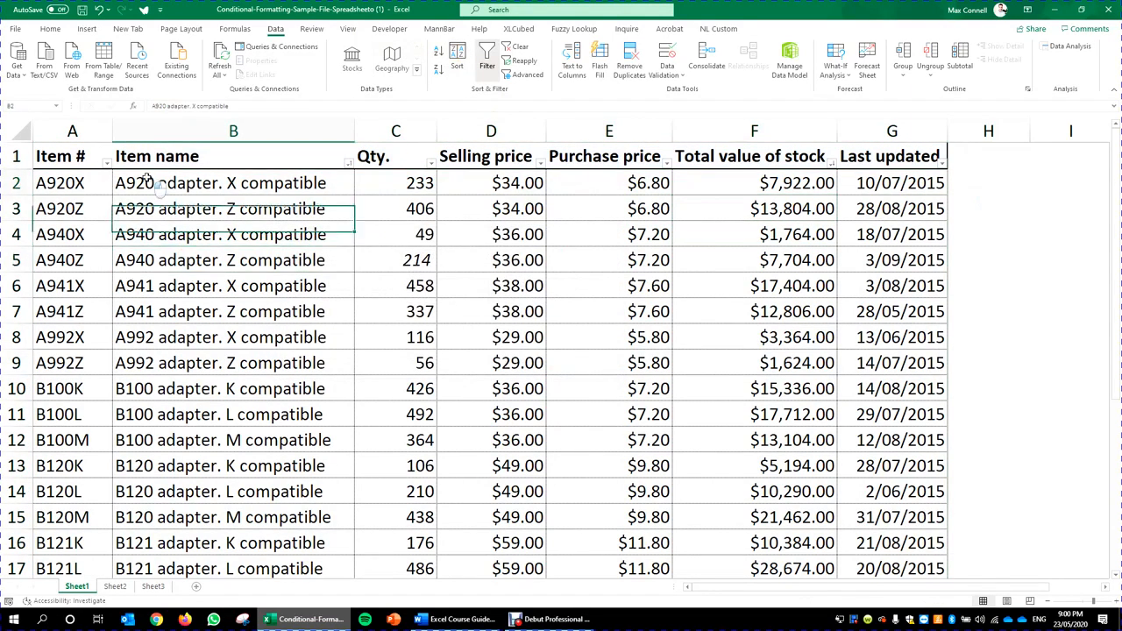
click(244, 221)
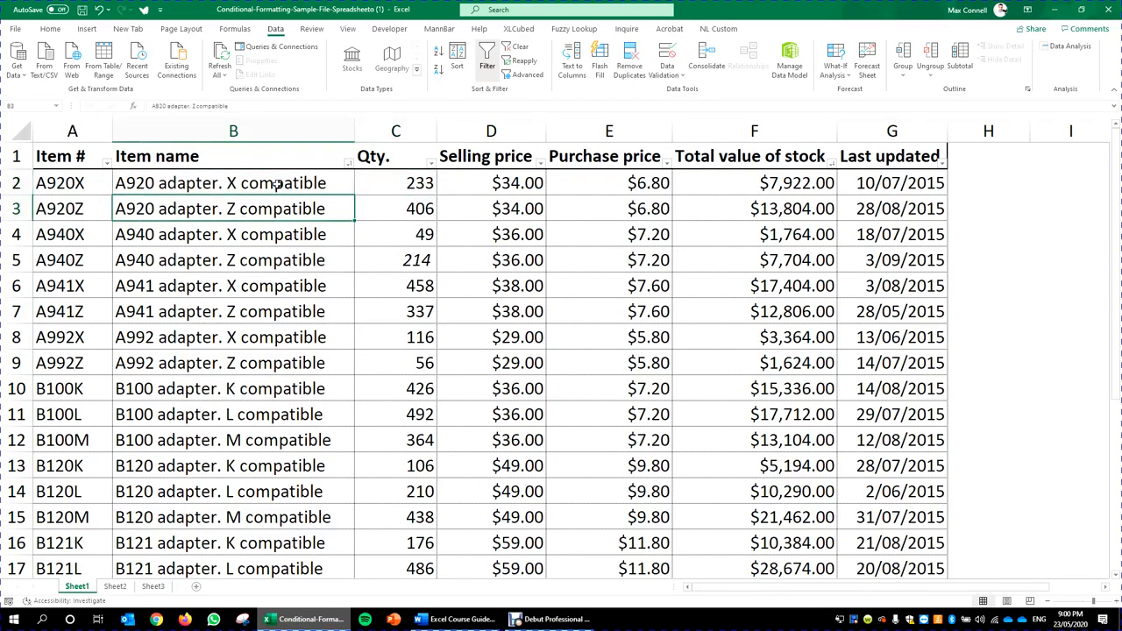
drag(276, 184, 277, 200)
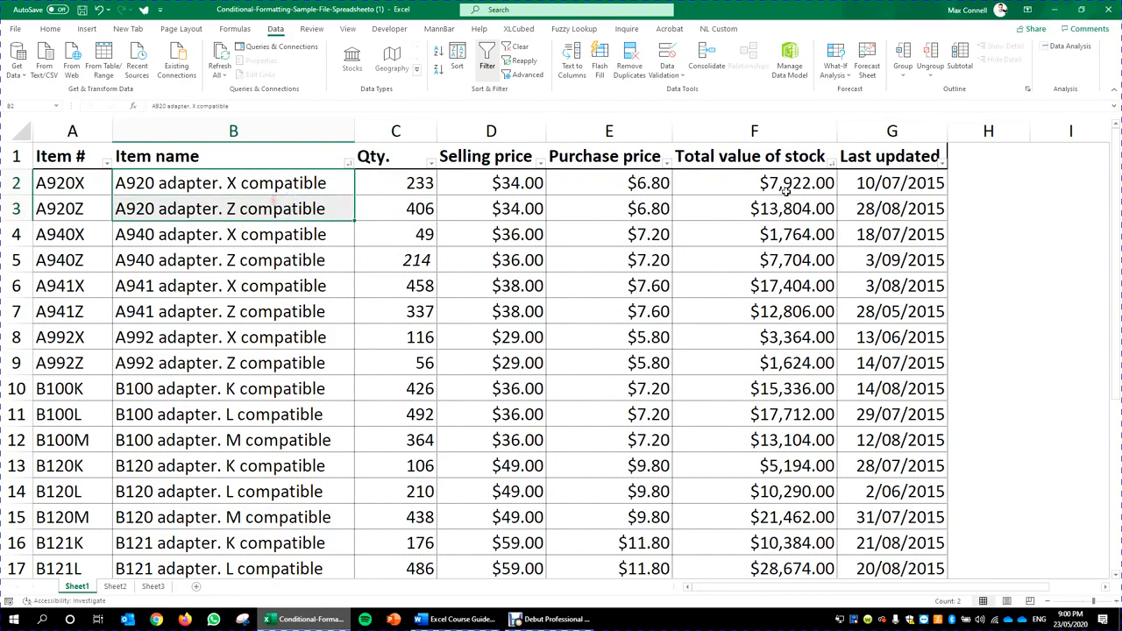
click(457, 54)
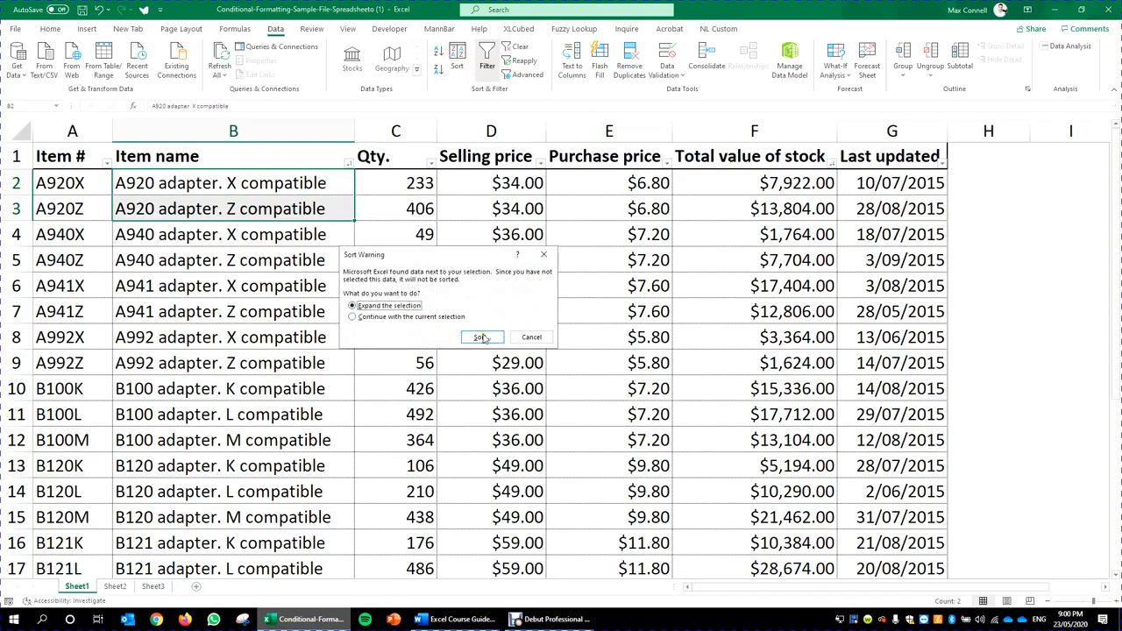
click(531, 337)
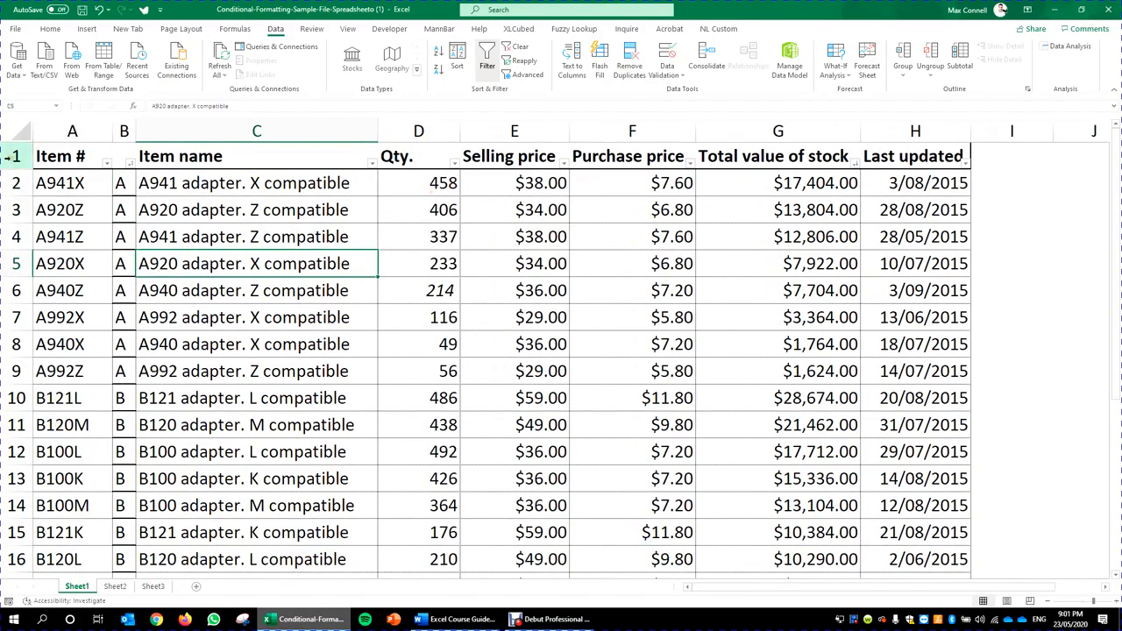
- Narrow column A slightly and examine the A, B and U letter groups down column B
drag(108, 131, 105, 132)
drag(81, 186, 77, 318)
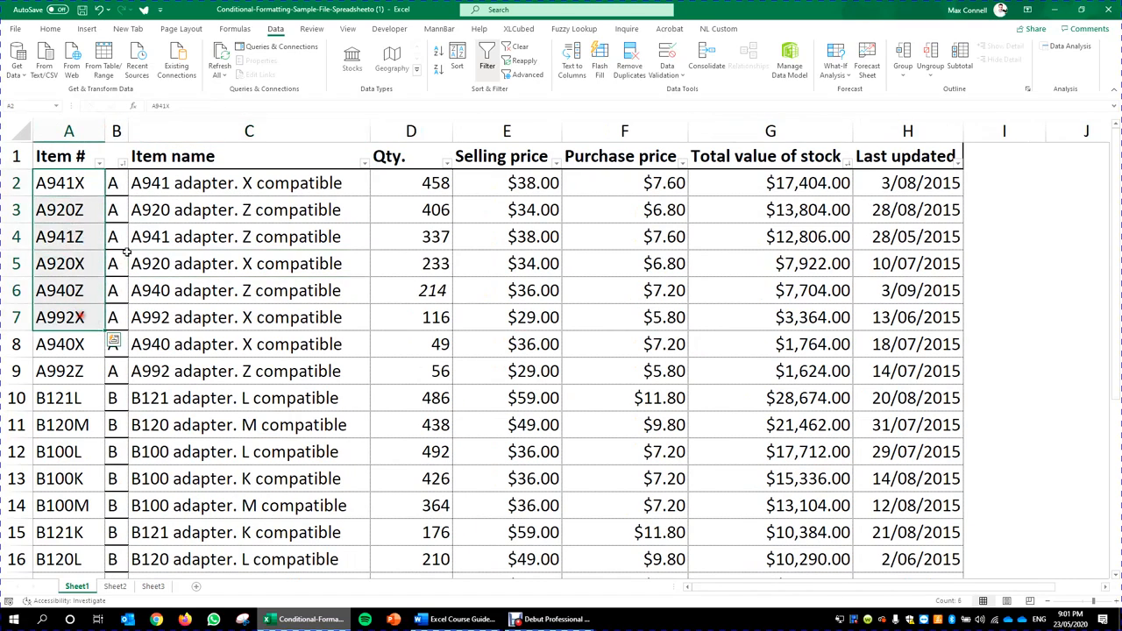
drag(114, 188, 127, 379)
scroll(140, 284, down, 5)
scroll(113, 275, up, 3)
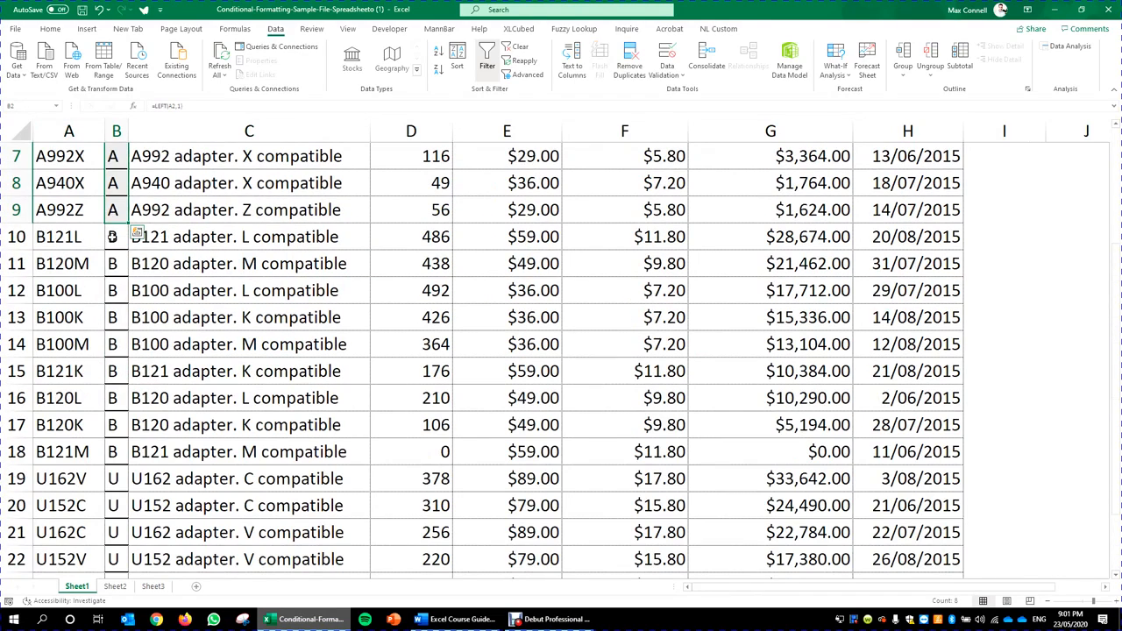
drag(113, 236, 113, 451)
scroll(157, 493, down, 3)
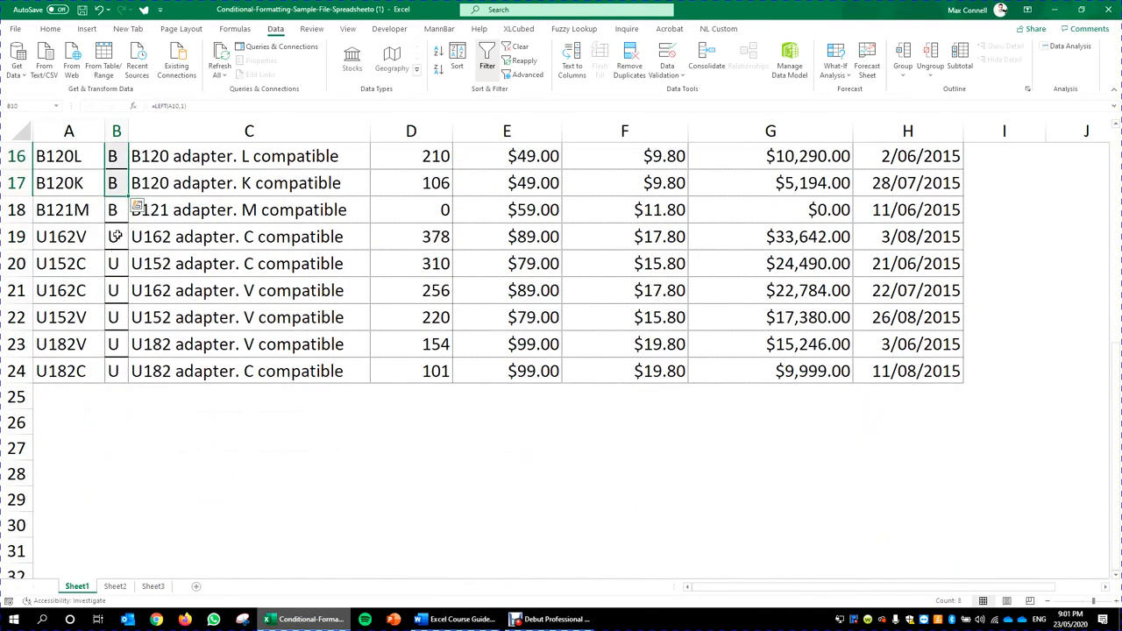
drag(114, 237, 114, 317)
- Hide the Item # column and review the group of A rows in column B
click(89, 126)
right_click(91, 128)
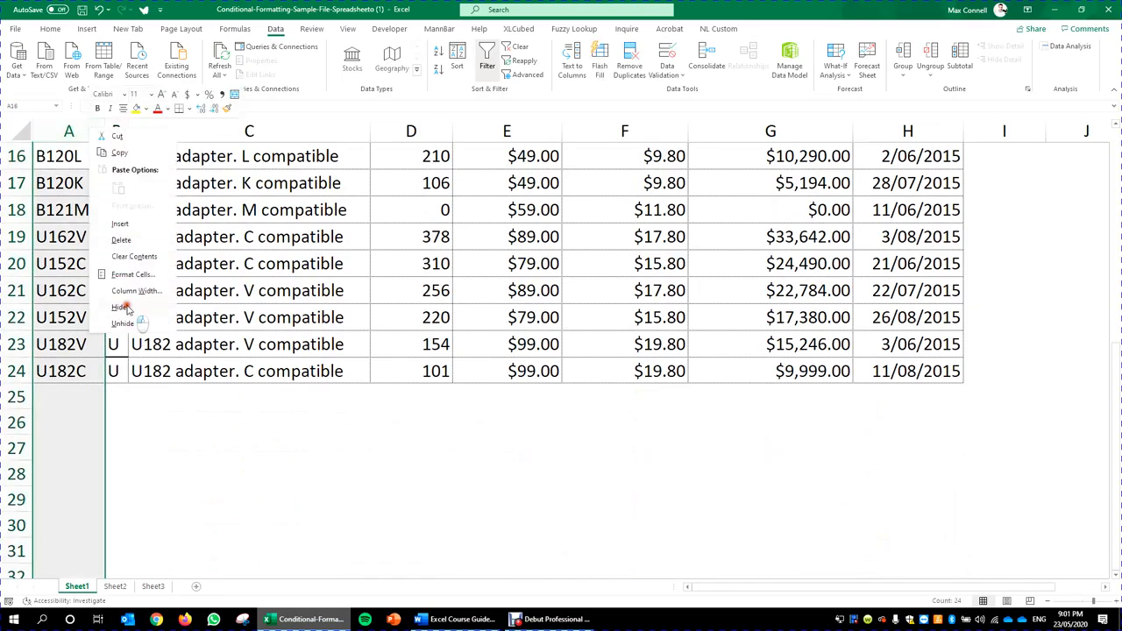
click(125, 307)
scroll(177, 239, up, 5)
click(118, 202)
drag(47, 179, 47, 373)
- Apply the custom sort by Column B from A to Z, followed by Total value of stock, Largest to Smallest
click(319, 298)
click(456, 60)
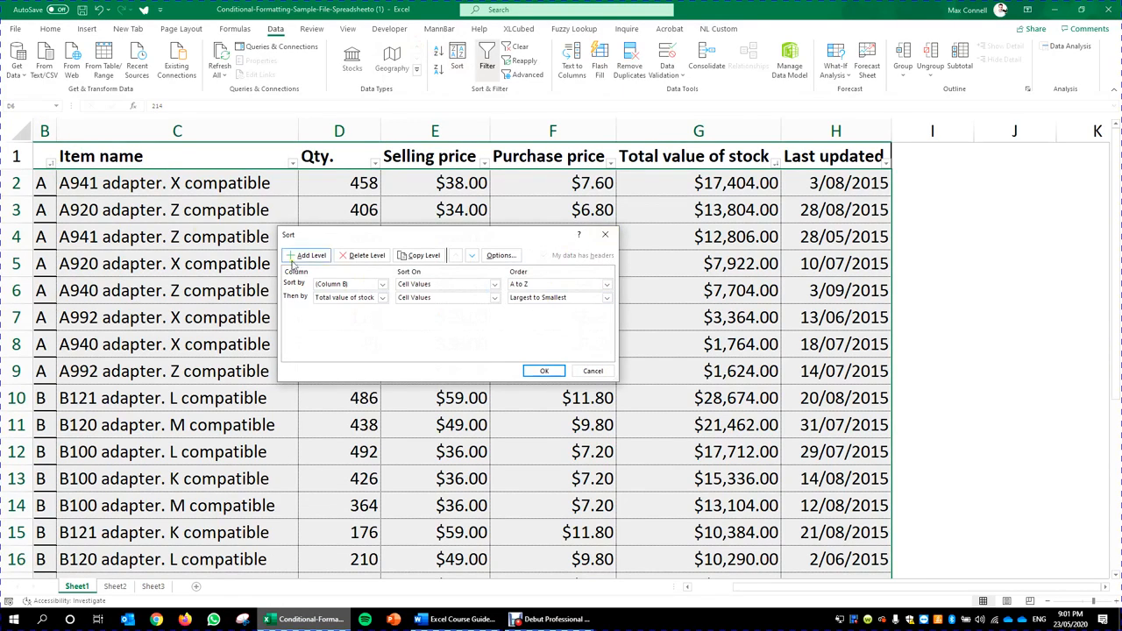
drag(446, 240, 256, 186)
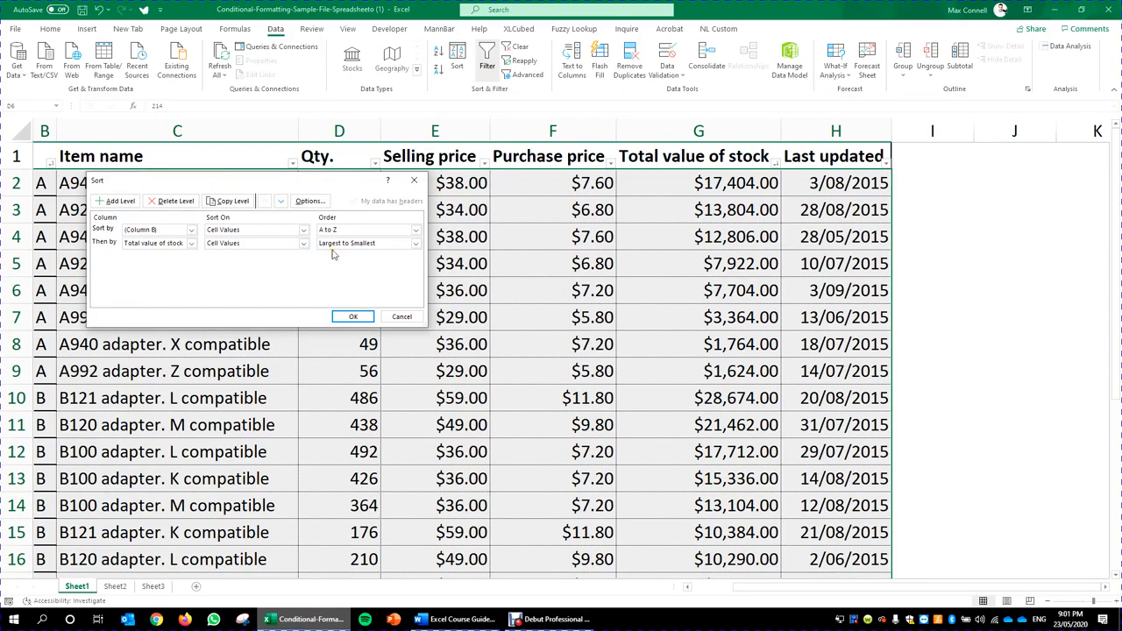
click(353, 316)
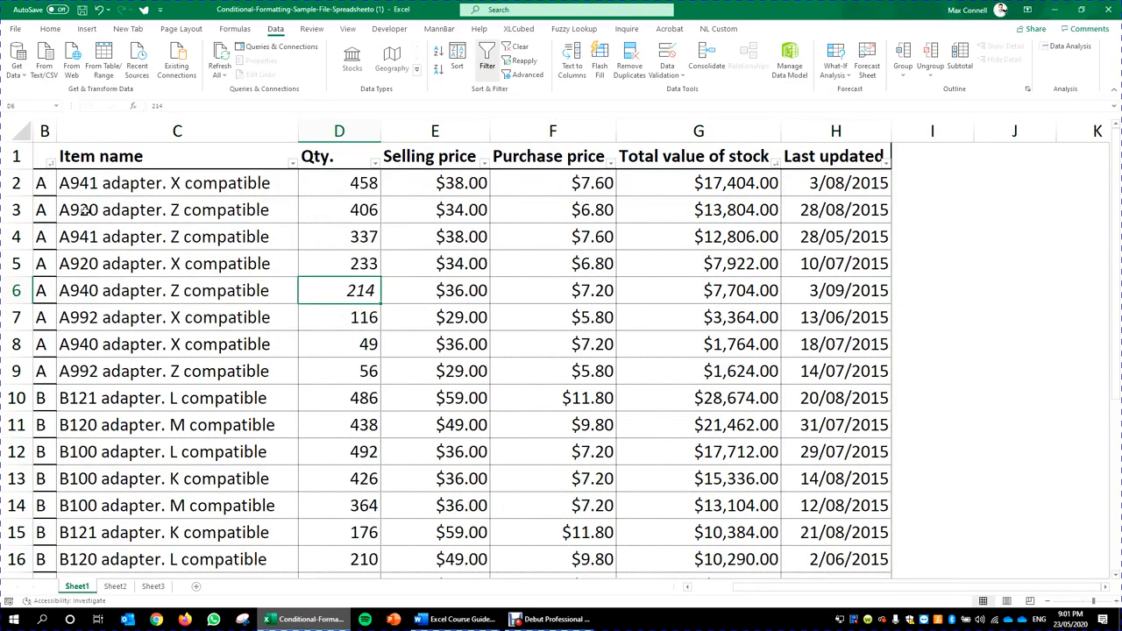
- Examine the rows of the A group and their Total value of stock figures
click(45, 192)
drag(45, 198, 637, 371)
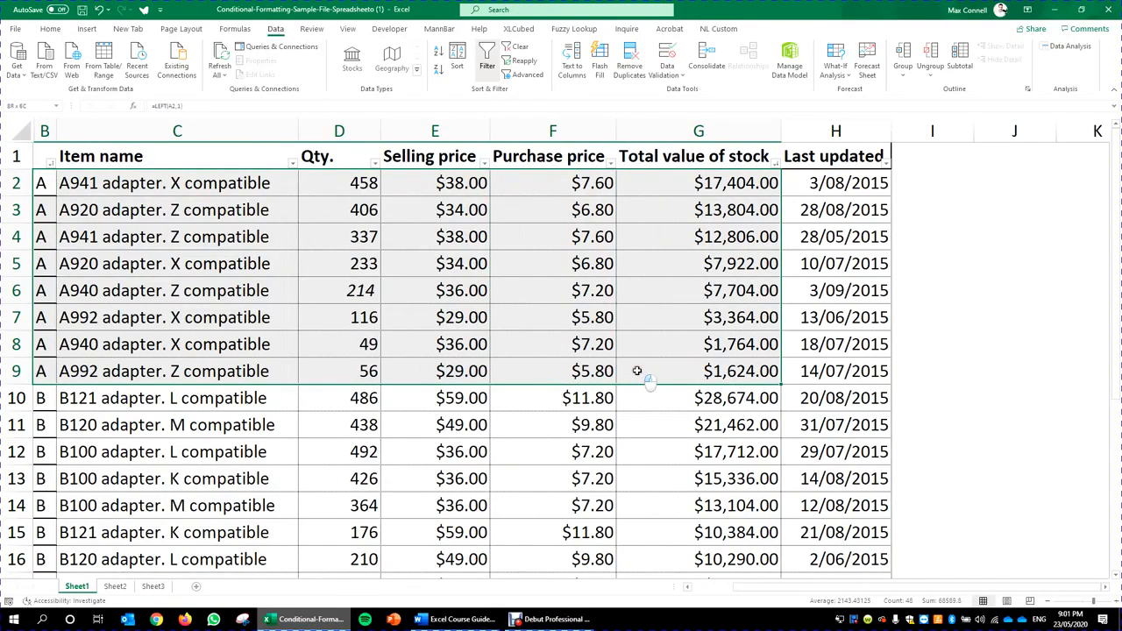
drag(718, 180, 767, 375)
- Apply green gradient-fill data bars to all the Total value of stock figures in column G
click(50, 28)
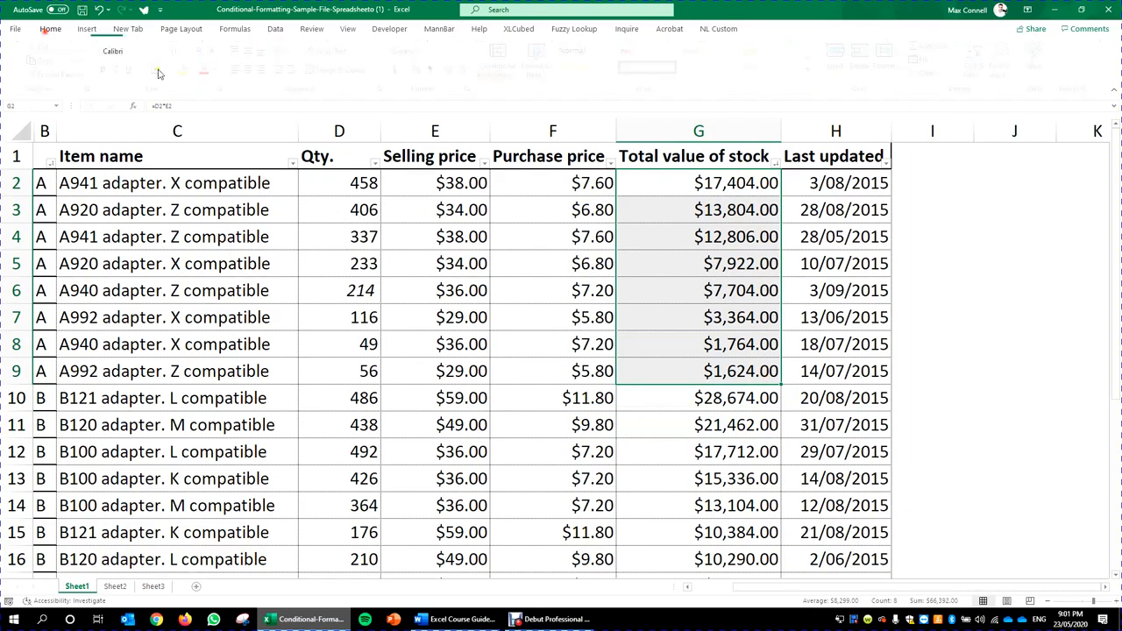
click(504, 73)
click(759, 244)
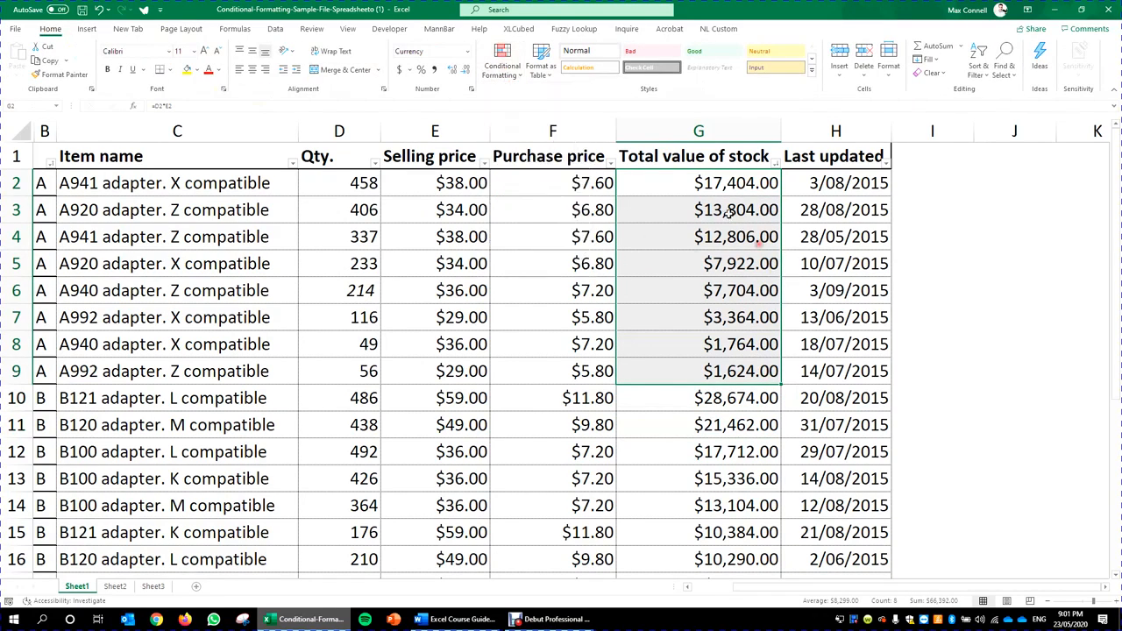
click(727, 184)
key(shift+Up)
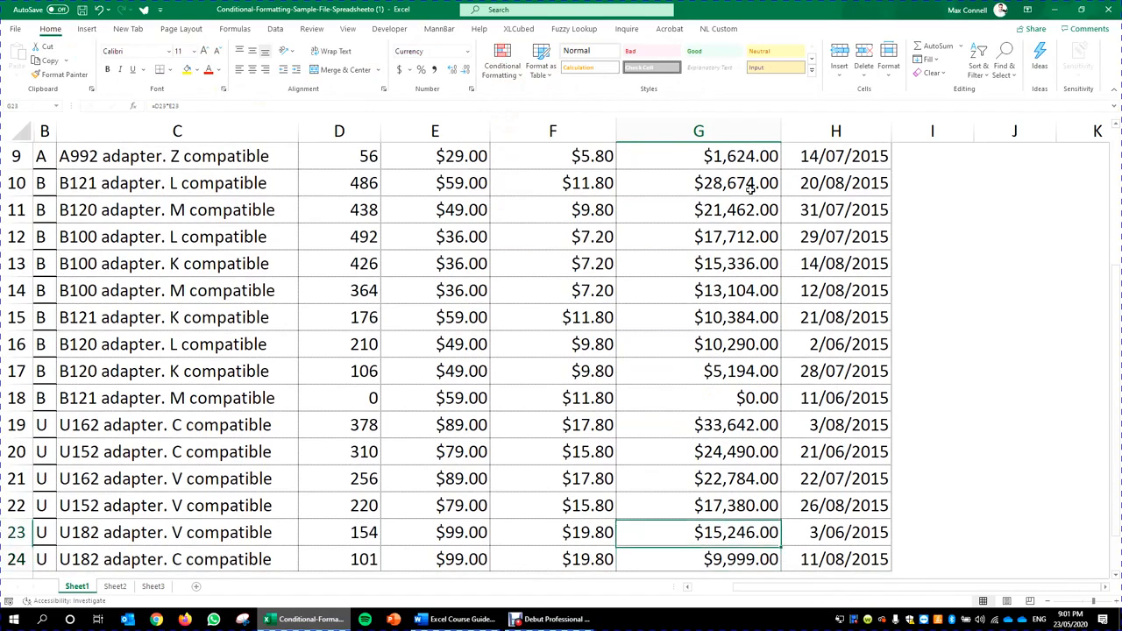
key(ctrl+shift+Up)
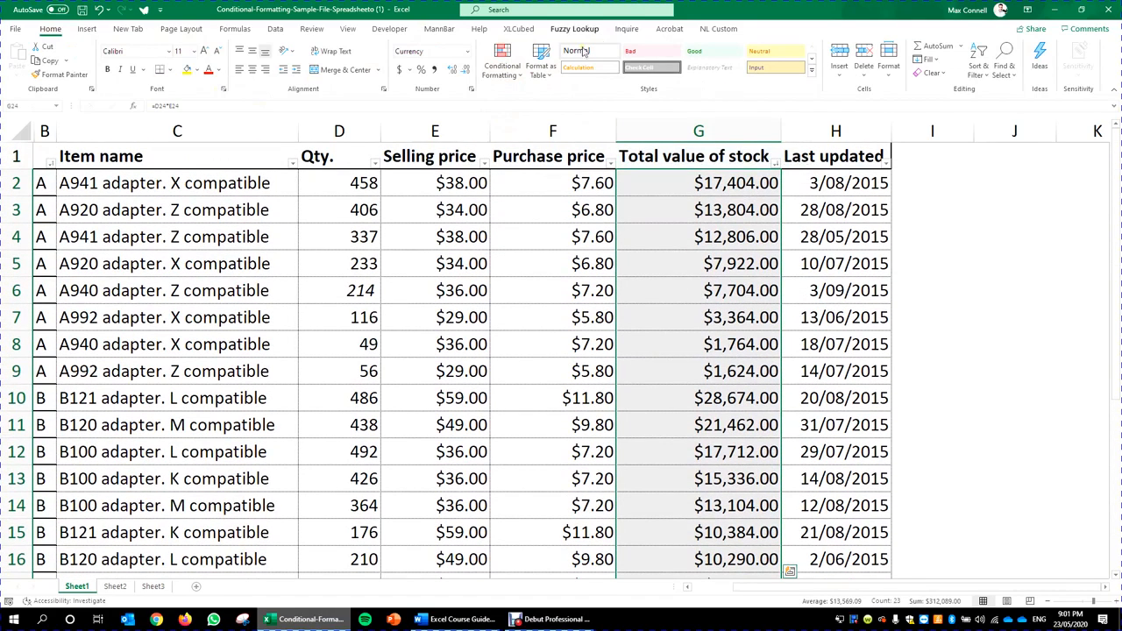
click(502, 61)
mouse_move(528, 156)
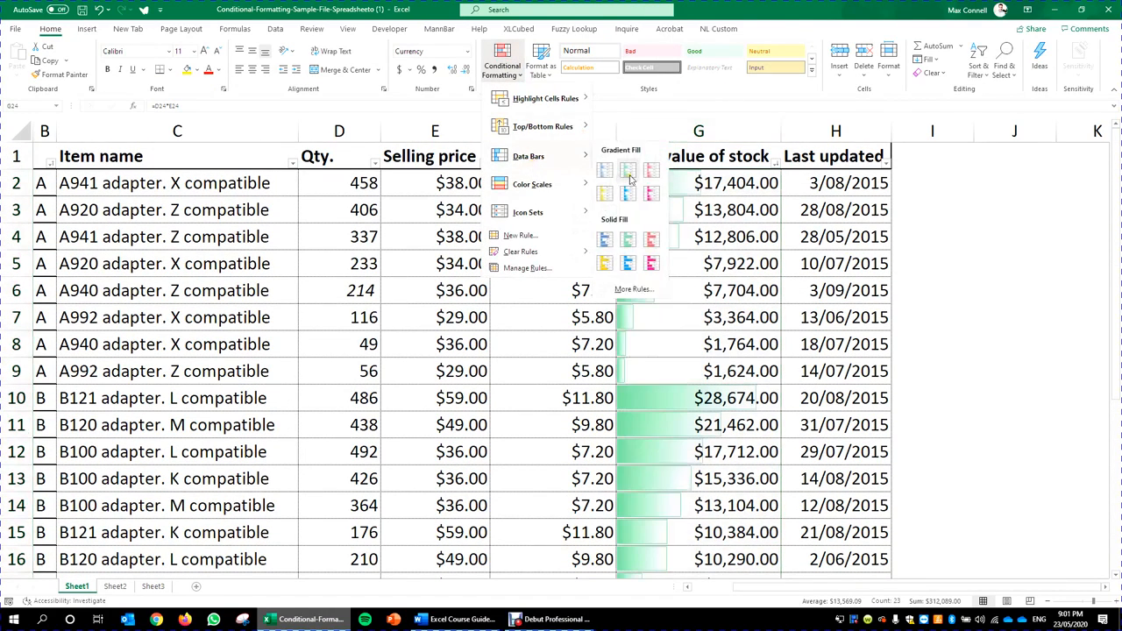
click(627, 173)
click(826, 290)
- Compare the order of the Total value of stock data bars within the A, B and U groups
drag(48, 184, 54, 361)
click(738, 185)
drag(738, 185, 738, 371)
scroll(738, 371, down, 3)
scroll(76, 306, up, 2)
click(70, 318)
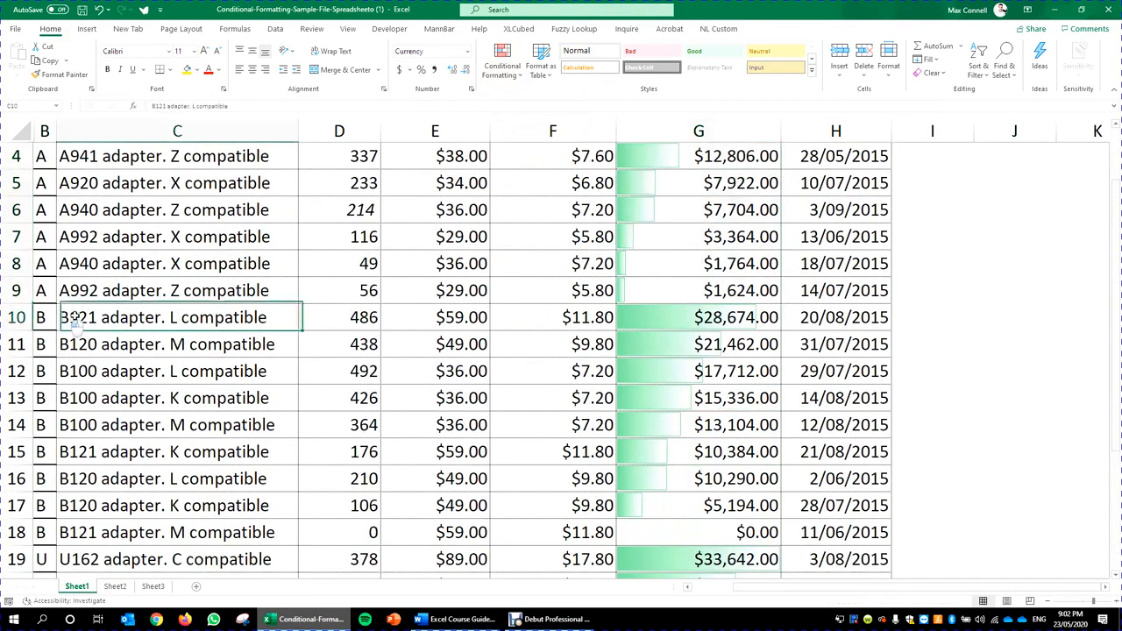
drag(744, 321, 763, 533)
scroll(763, 515, down, 3)
click(51, 311)
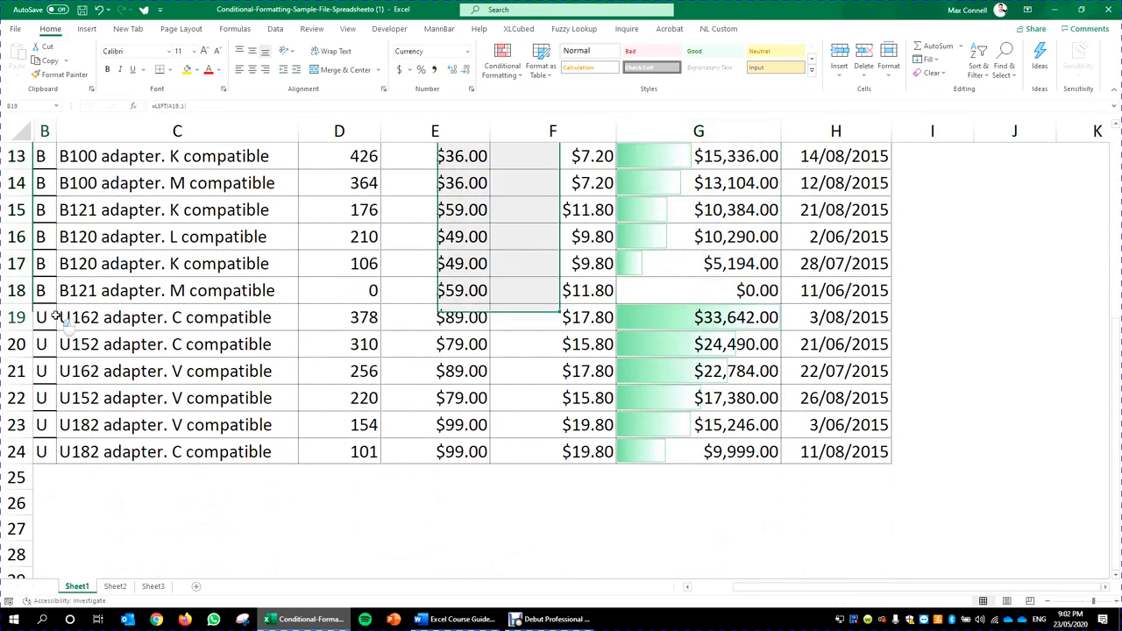
drag(767, 321, 750, 451)
scroll(750, 451, up, 4)
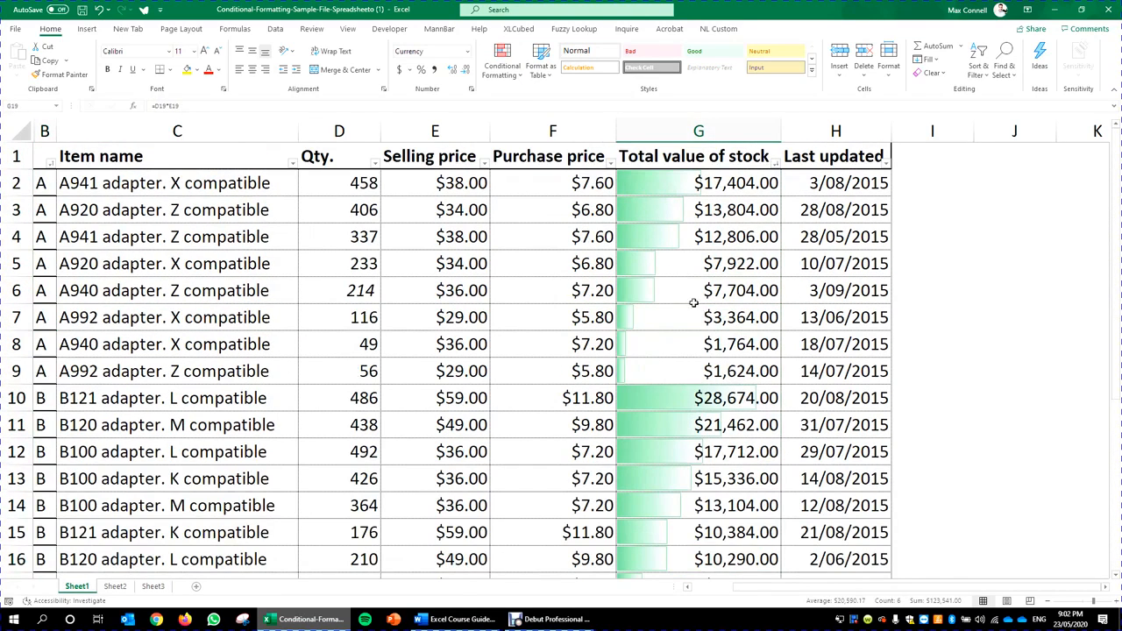
- Reorder the custom sort levels to Total value of stock, Largest to Smallest, followed by Column B, A to Z, and apply it
click(701, 263)
click(275, 29)
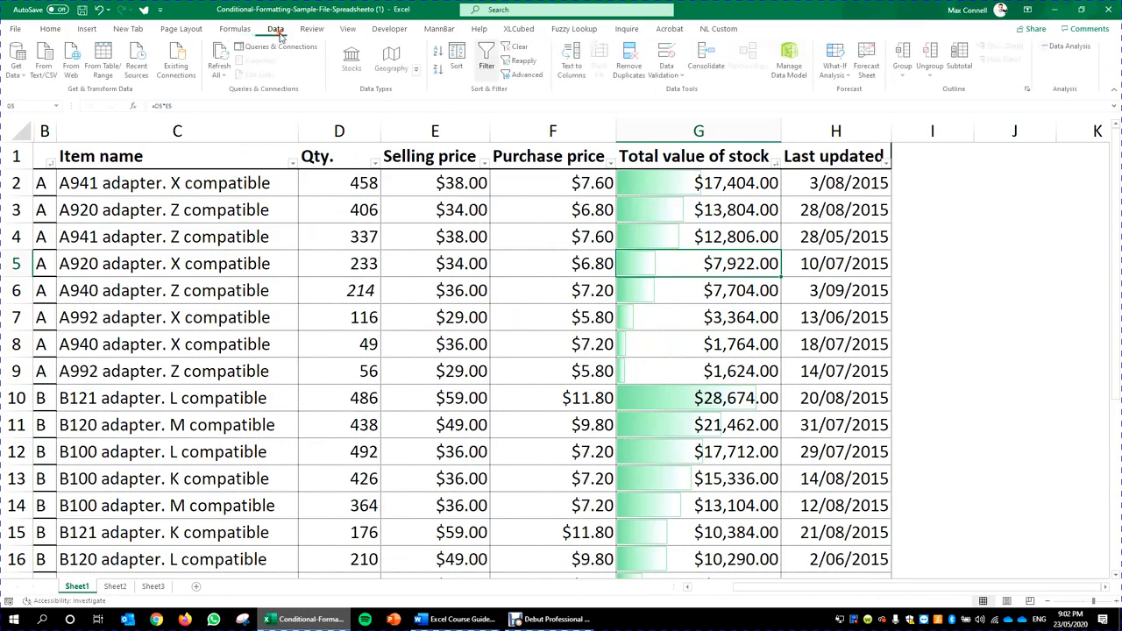
click(454, 57)
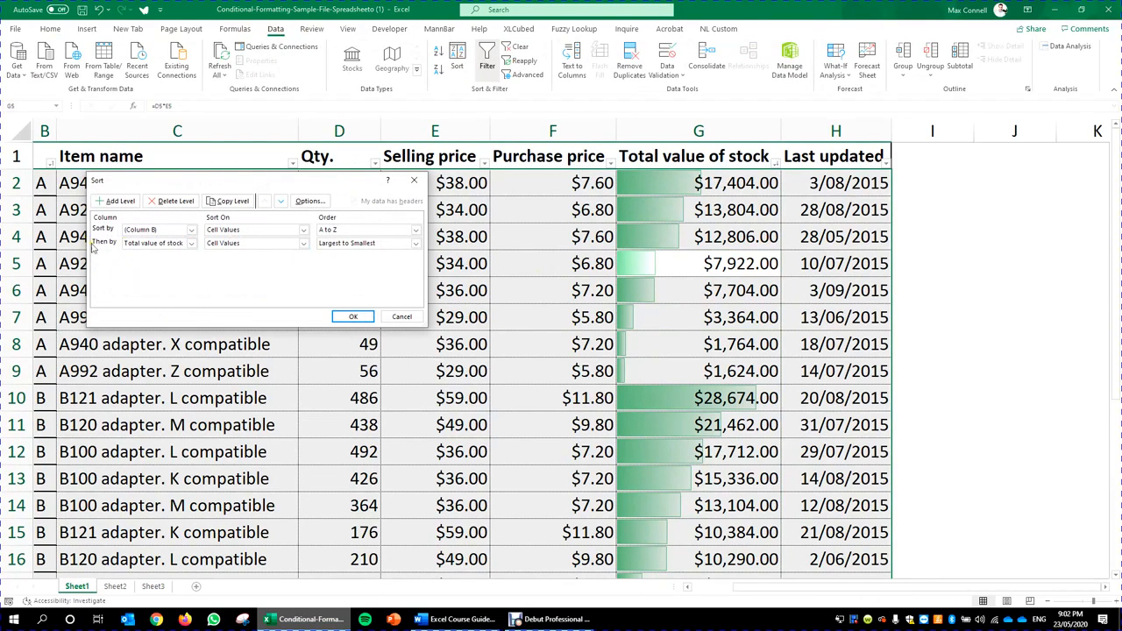
click(94, 244)
click(269, 201)
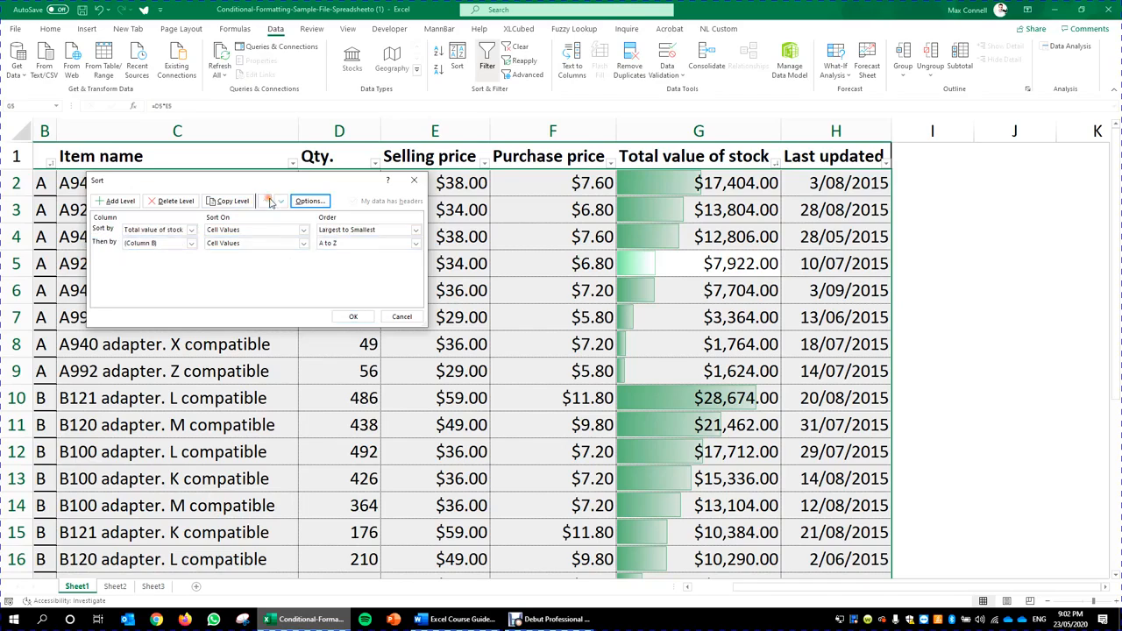
click(353, 317)
click(955, 328)
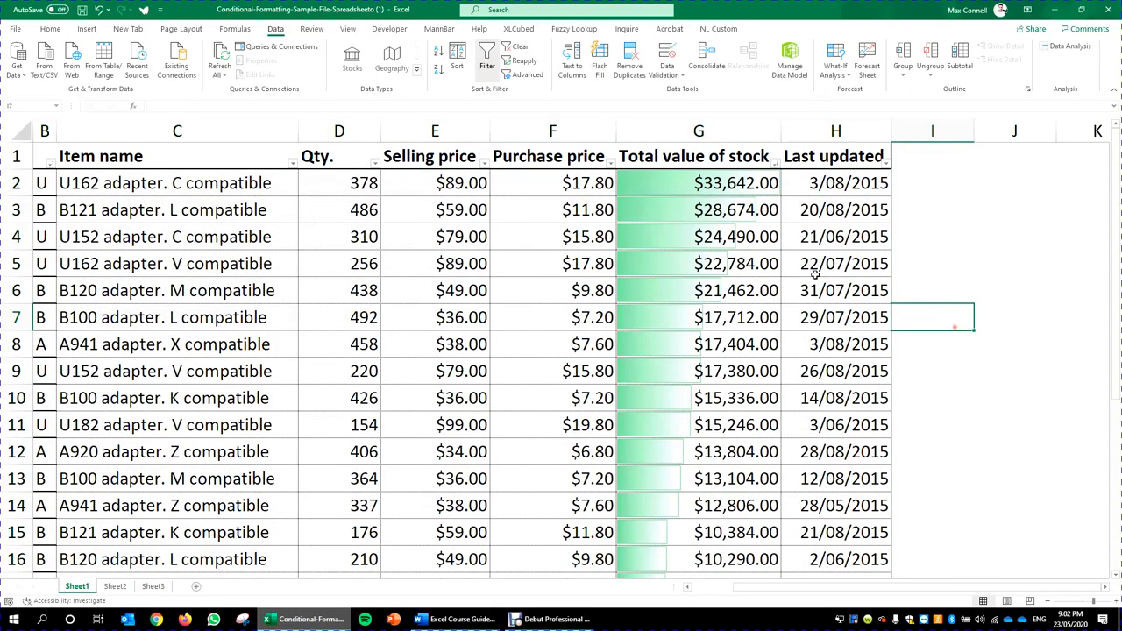
- Review the order of the Total value of stock figures in column G and check the custom sort settings
drag(752, 185, 740, 548)
scroll(718, 351, up, 3)
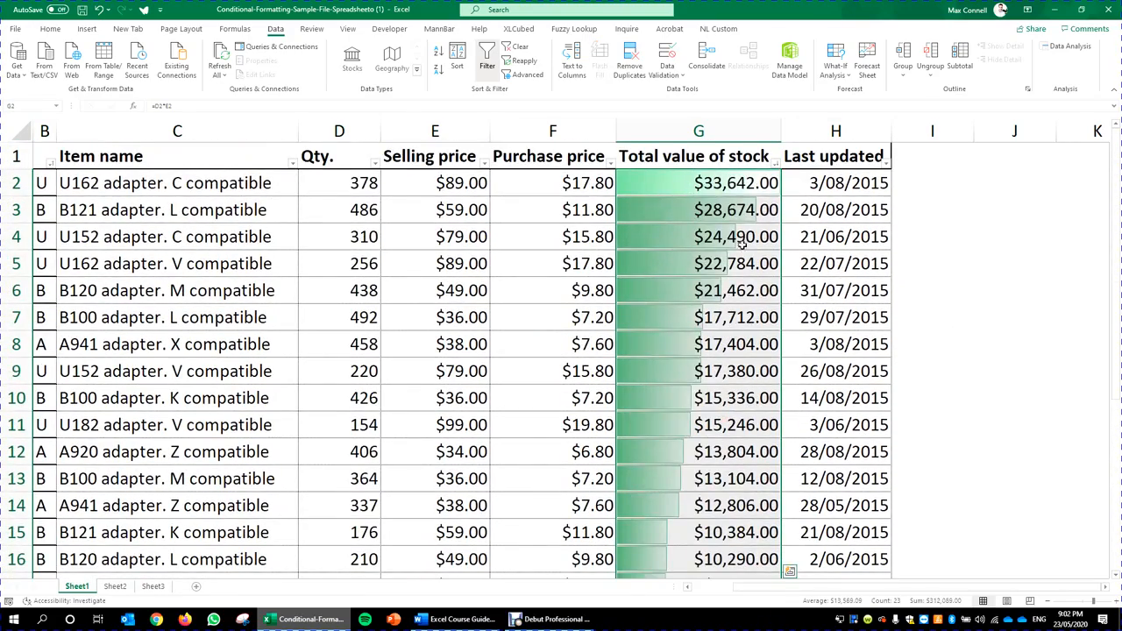
key(Down)
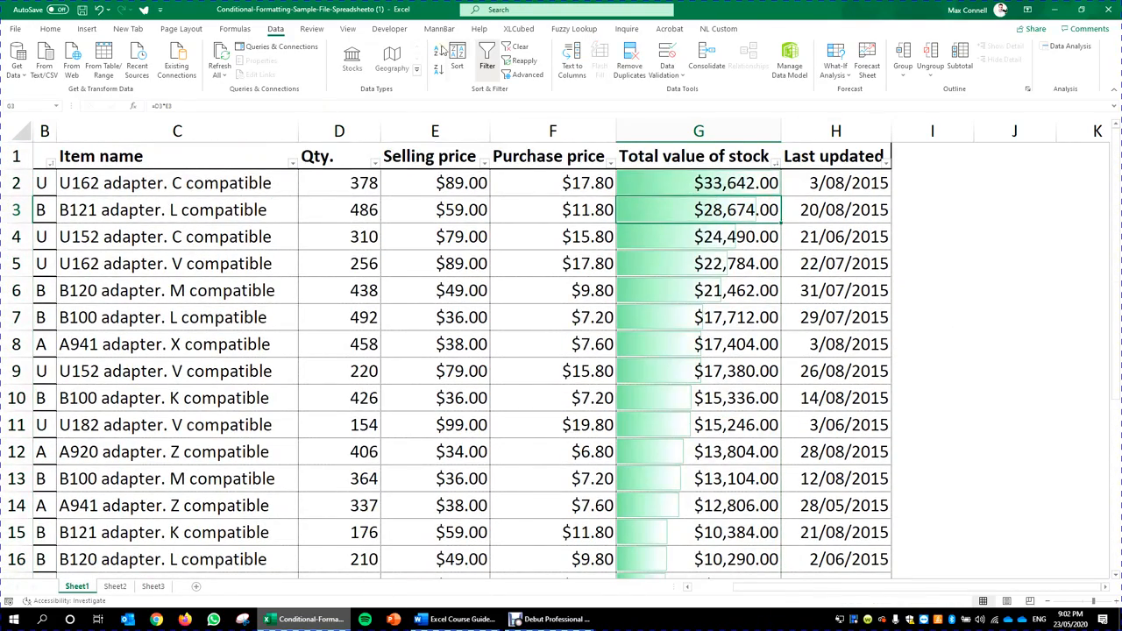
click(457, 61)
click(414, 180)
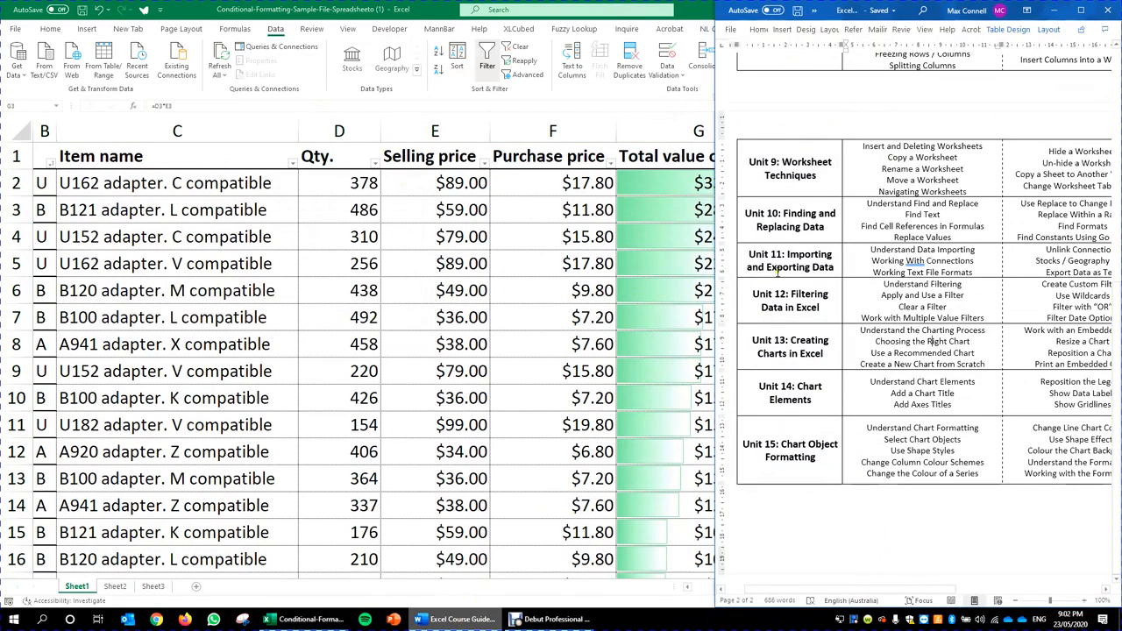
- Return to the Excel stock list and view the filter options of column B
click(333, 257)
click(570, 290)
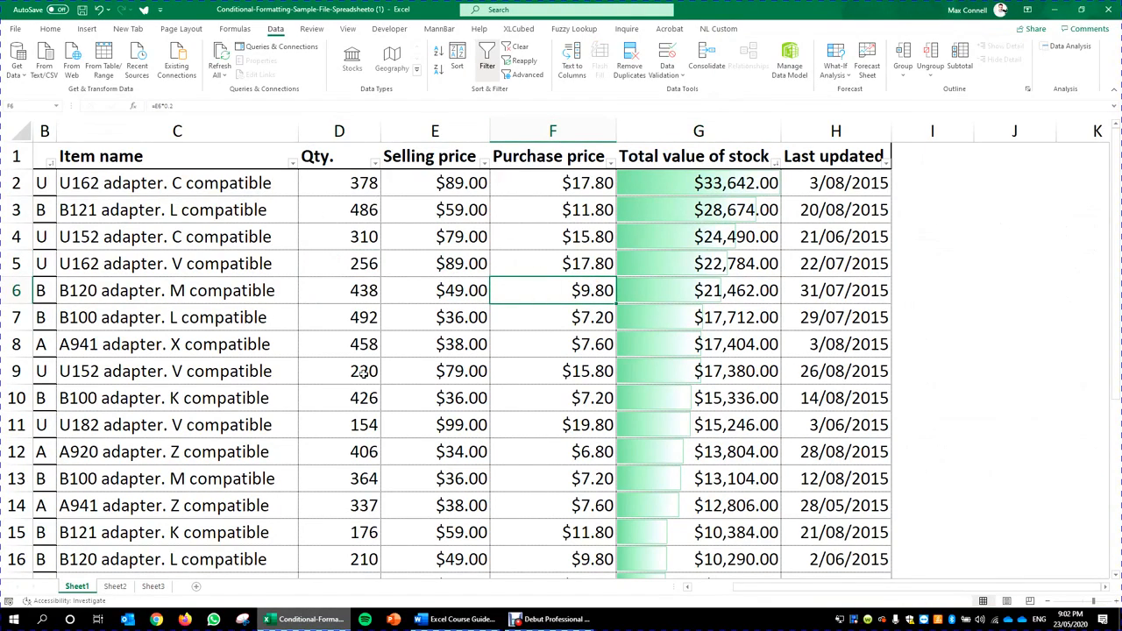
click(97, 212)
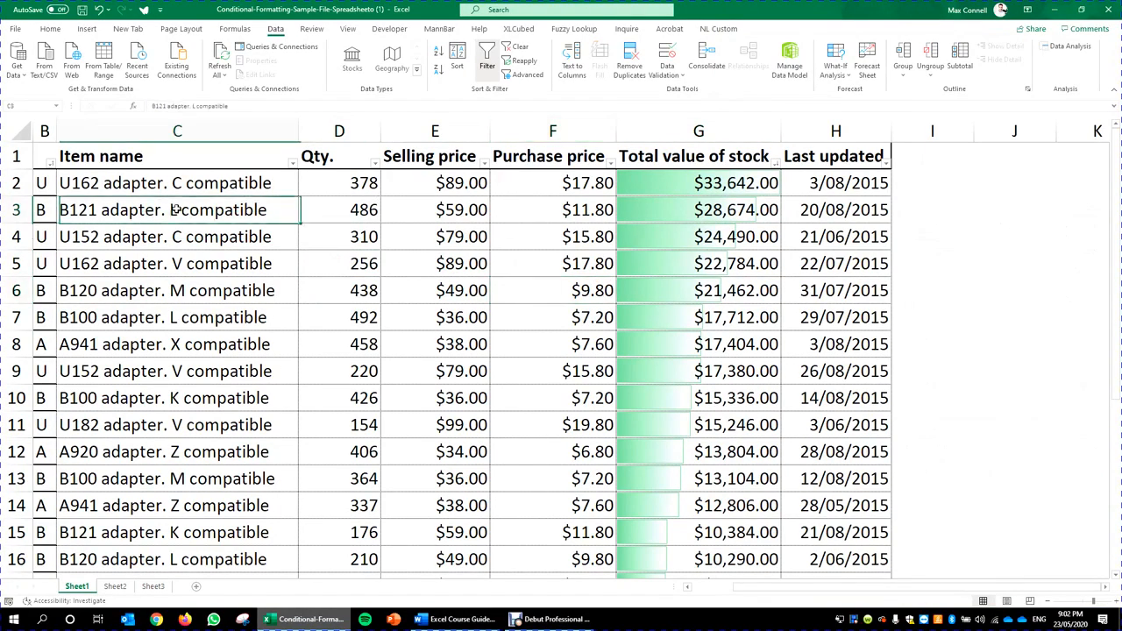
click(51, 163)
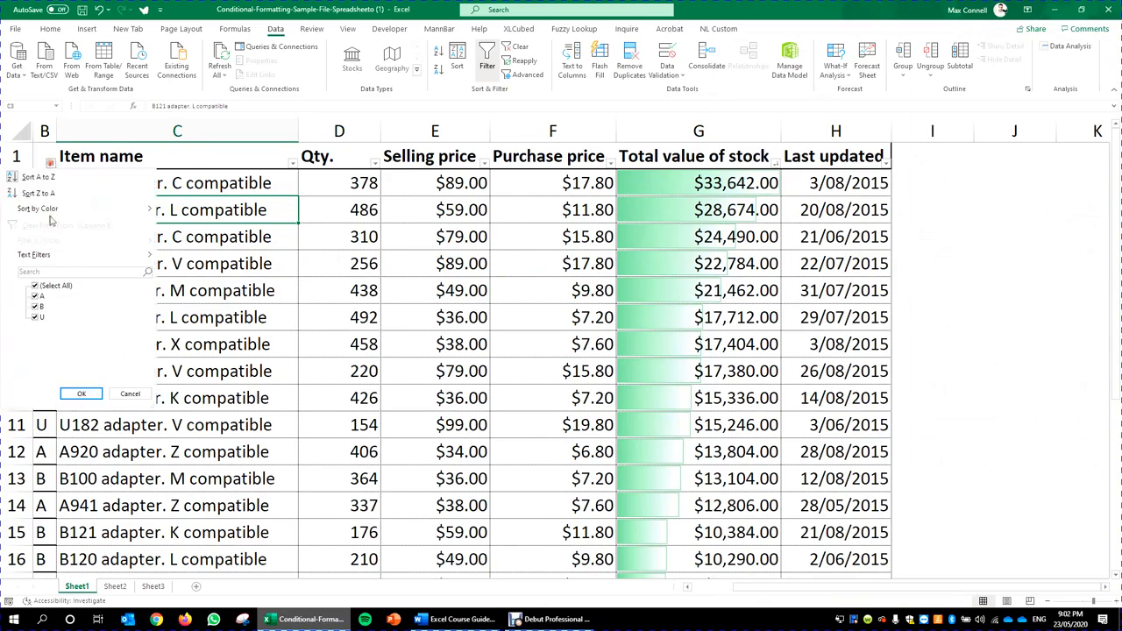
click(130, 394)
click(534, 270)
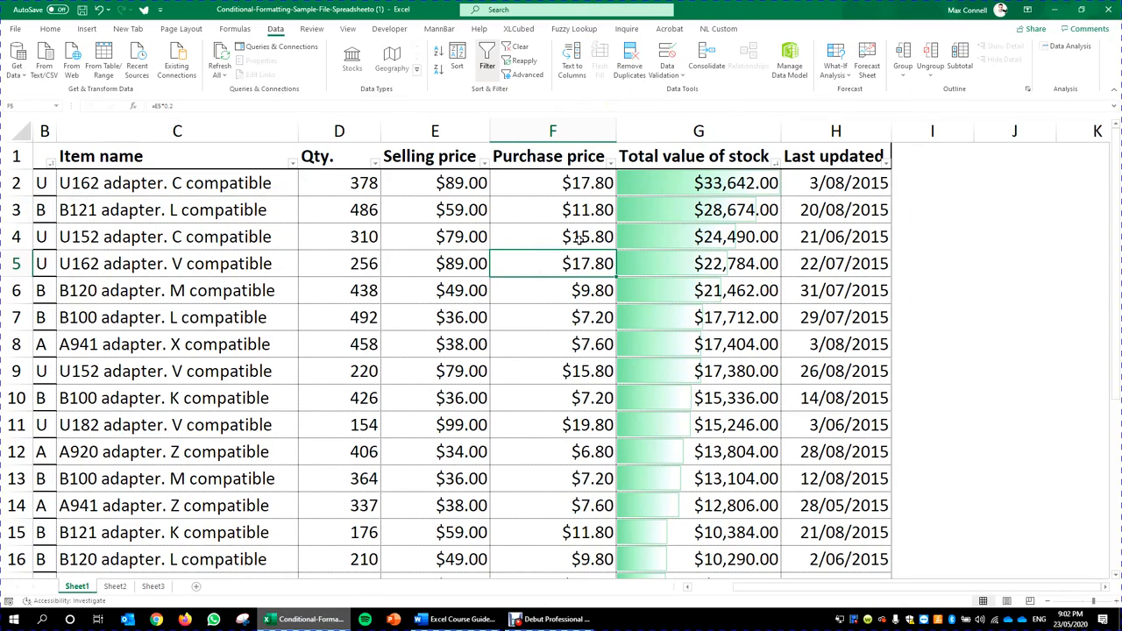
- Revert the sheet to the ascending Total value of stock sort, with the Item # column shown and the data bars removed
click(518, 49)
click(349, 234)
click(609, 211)
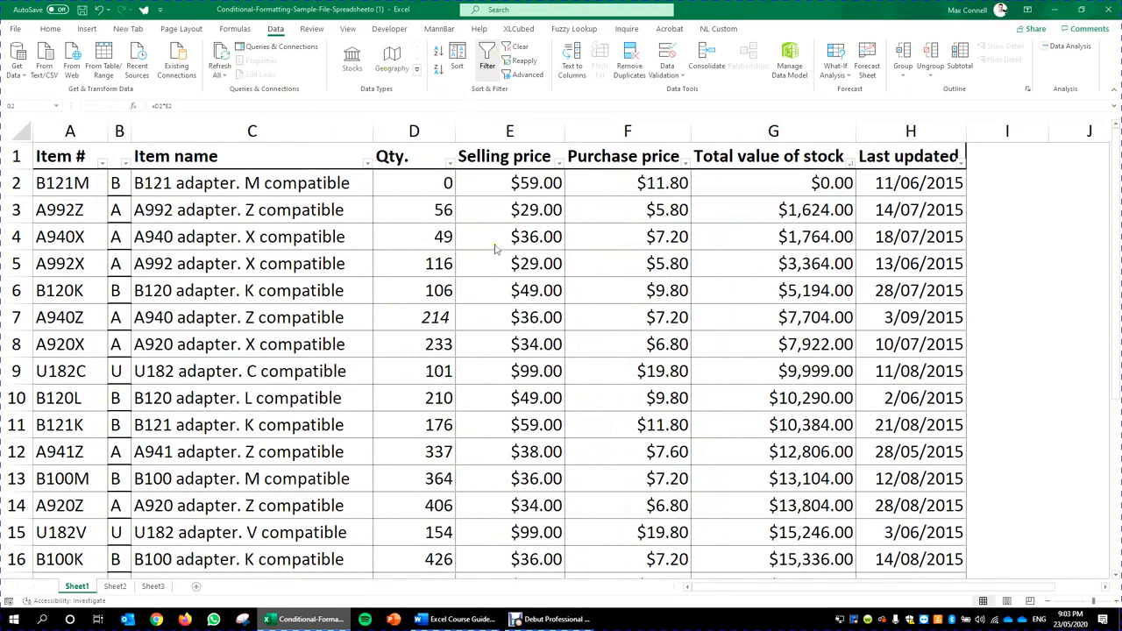
click(582, 217)
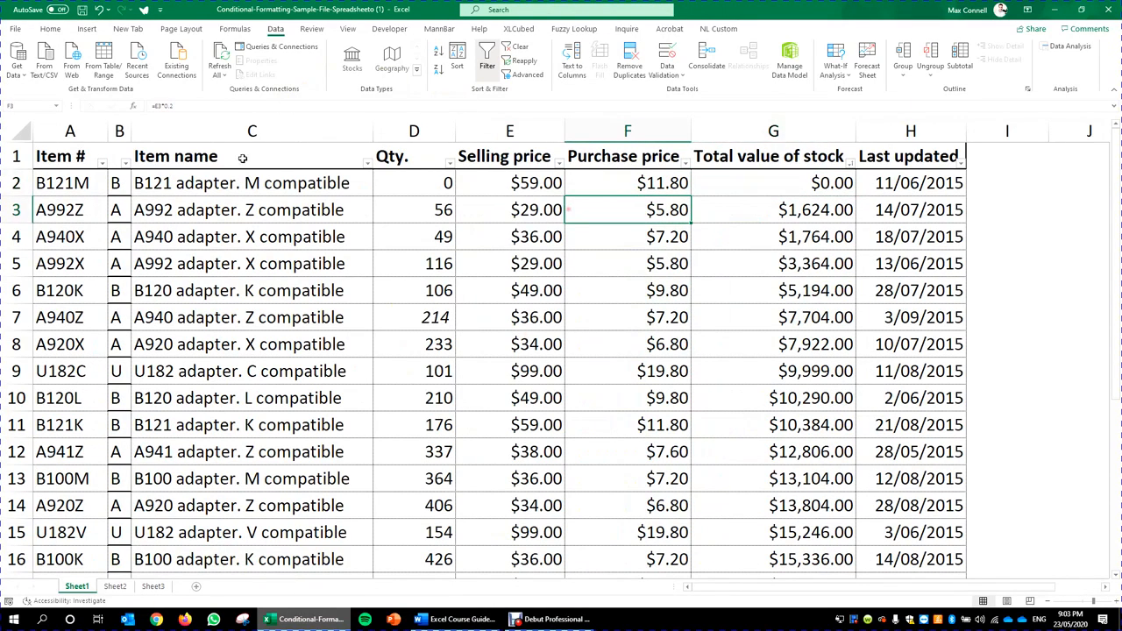
click(755, 245)
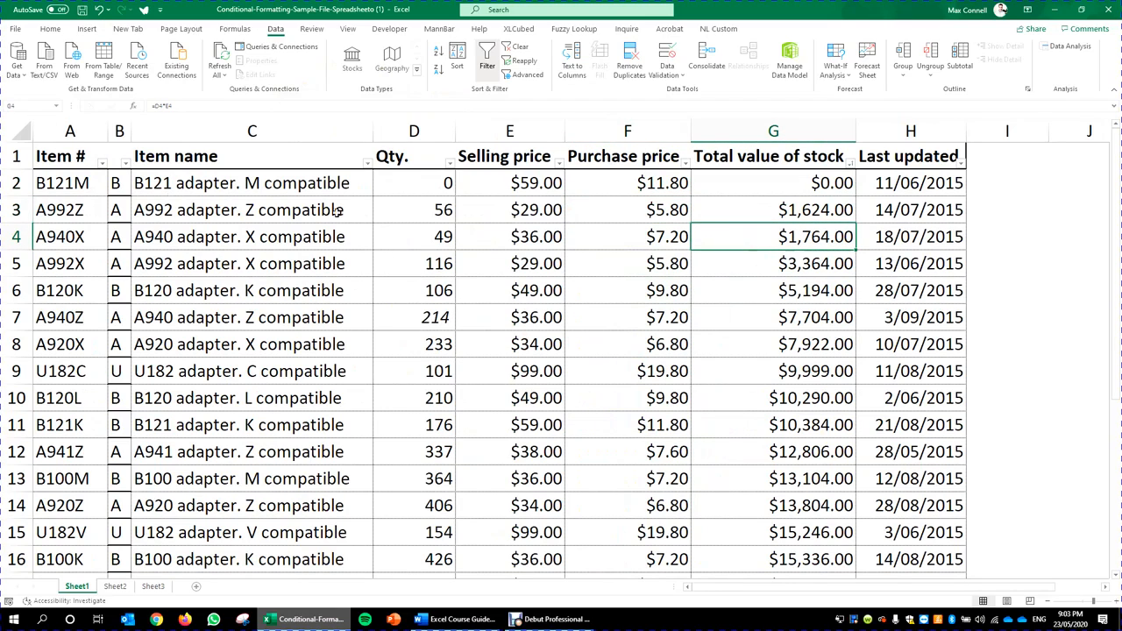
click(55, 161)
click(649, 179)
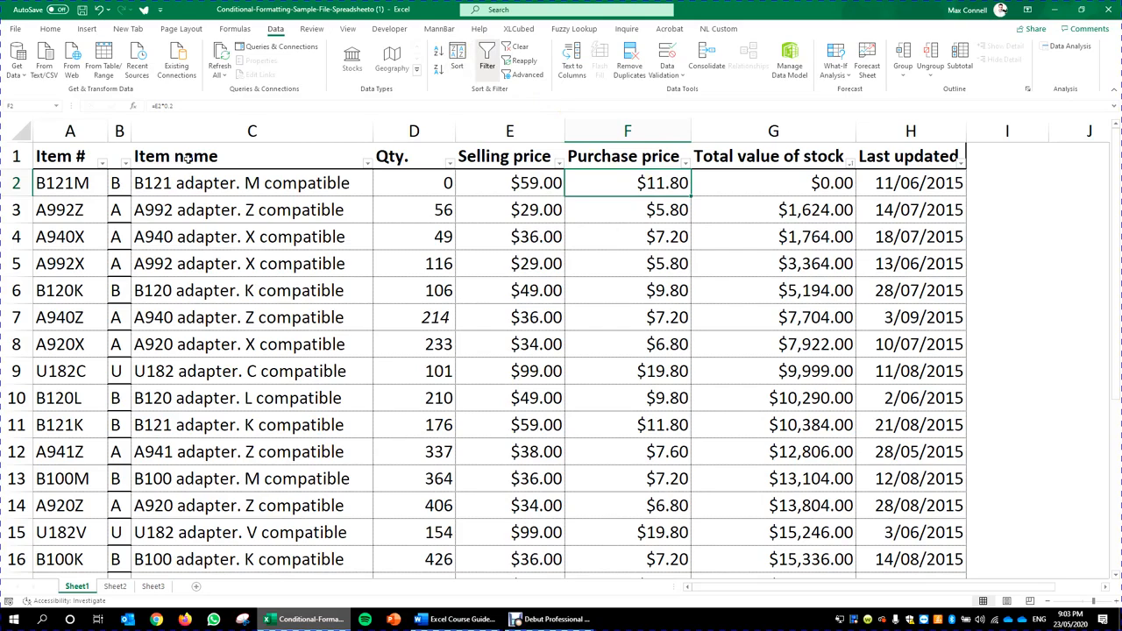
- Filter column B to show only the A items and review the filtered rows
click(125, 163)
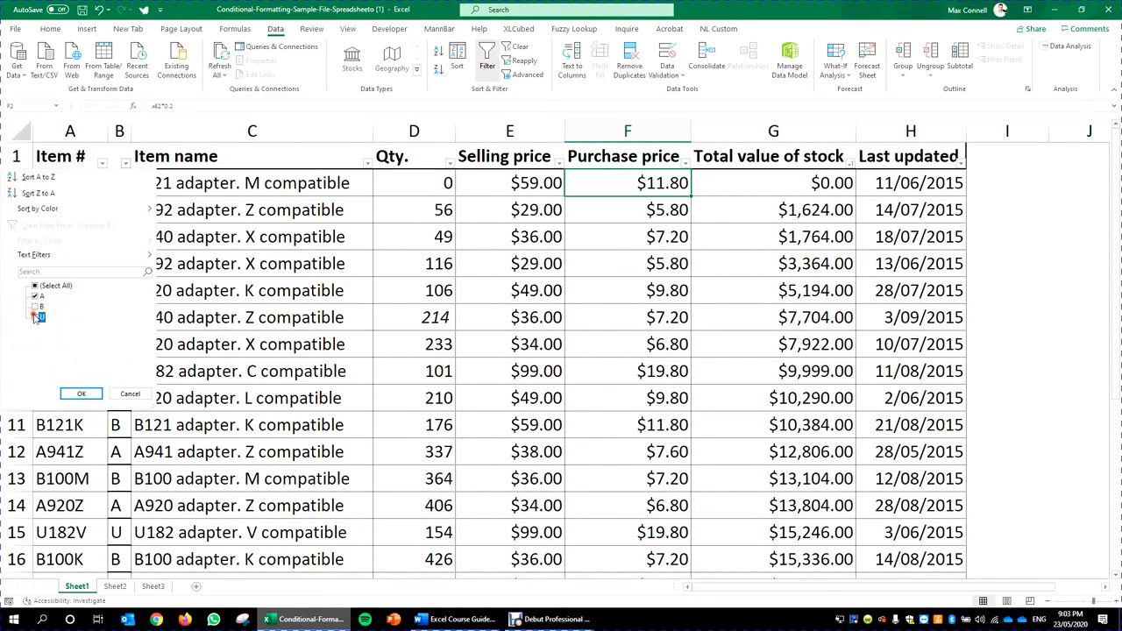
click(81, 394)
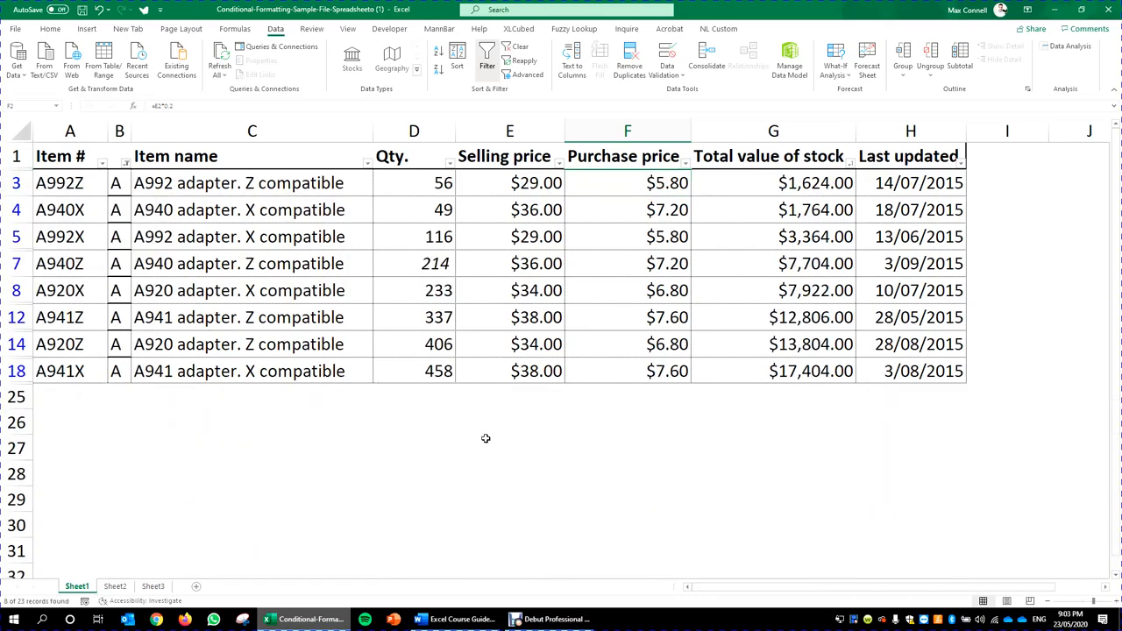
drag(77, 189, 903, 371)
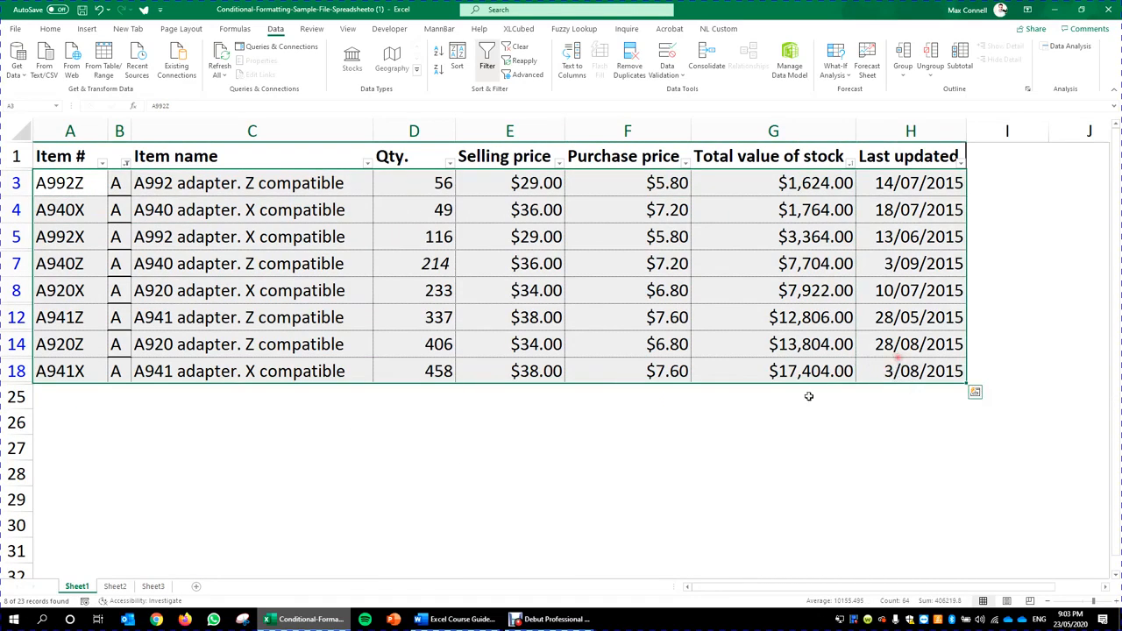
click(586, 289)
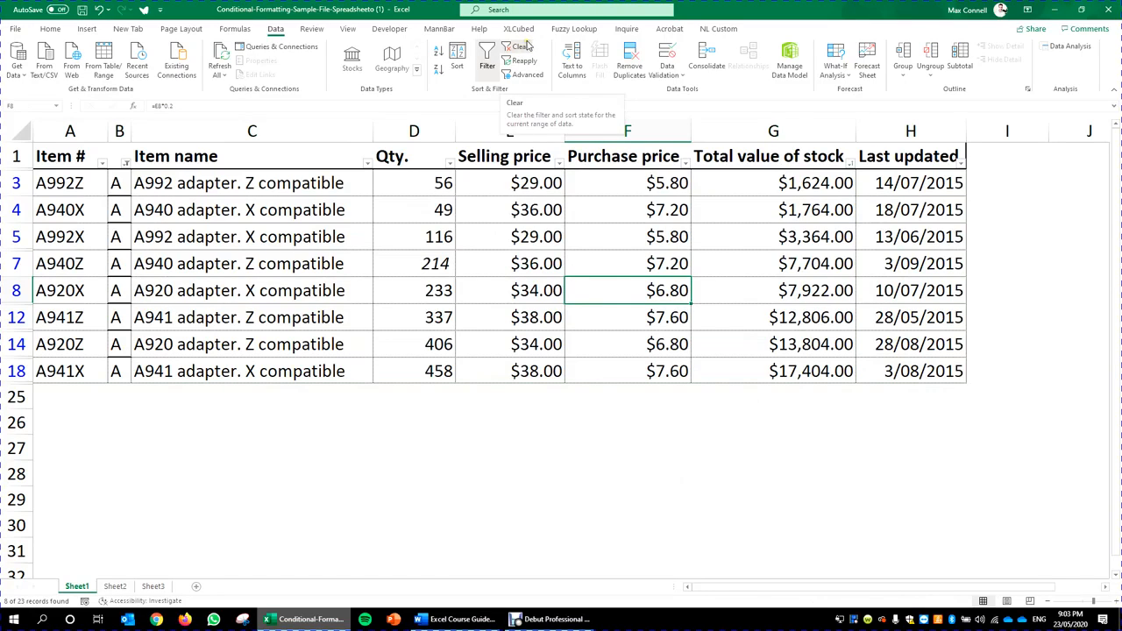
- Remove the A filter from column B and turn filtering off for the stock list
click(520, 50)
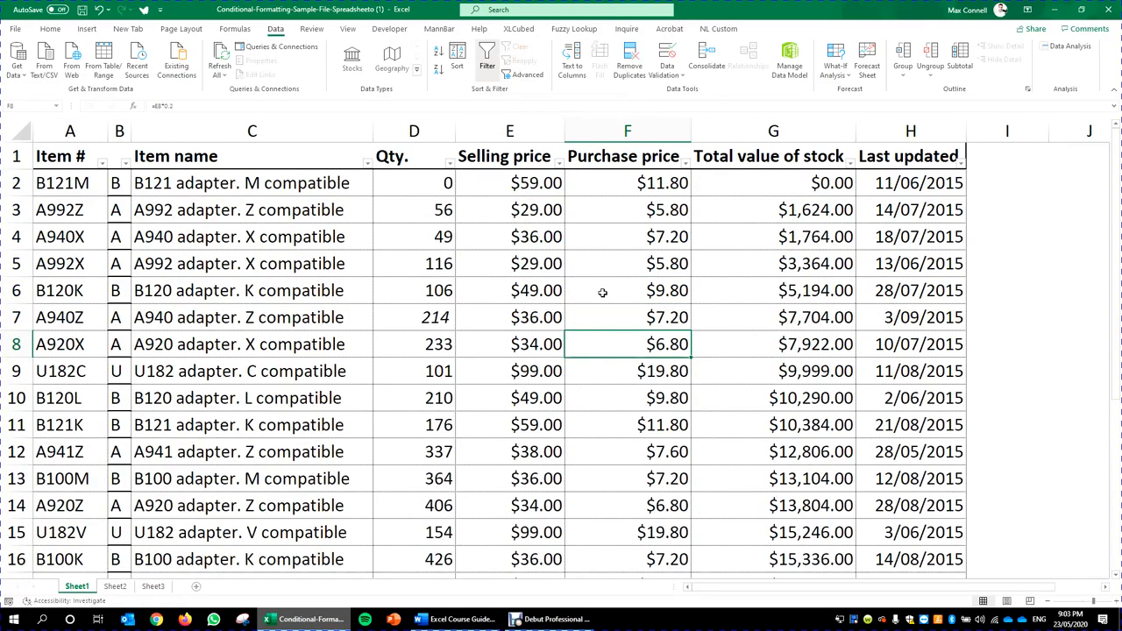
key(ctrl+z)
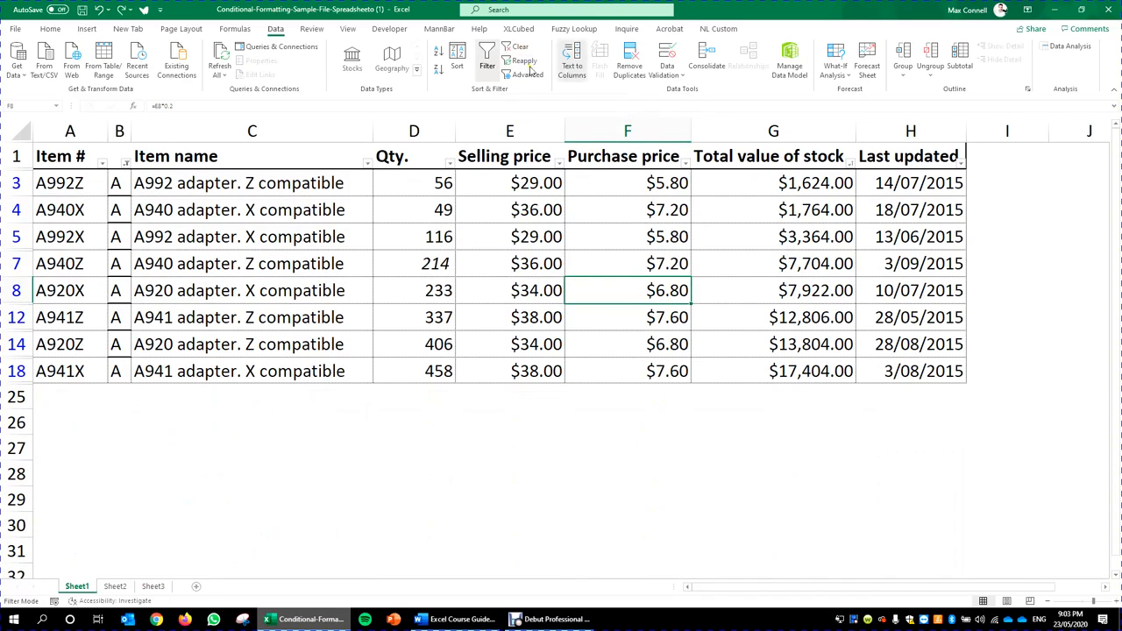
click(492, 69)
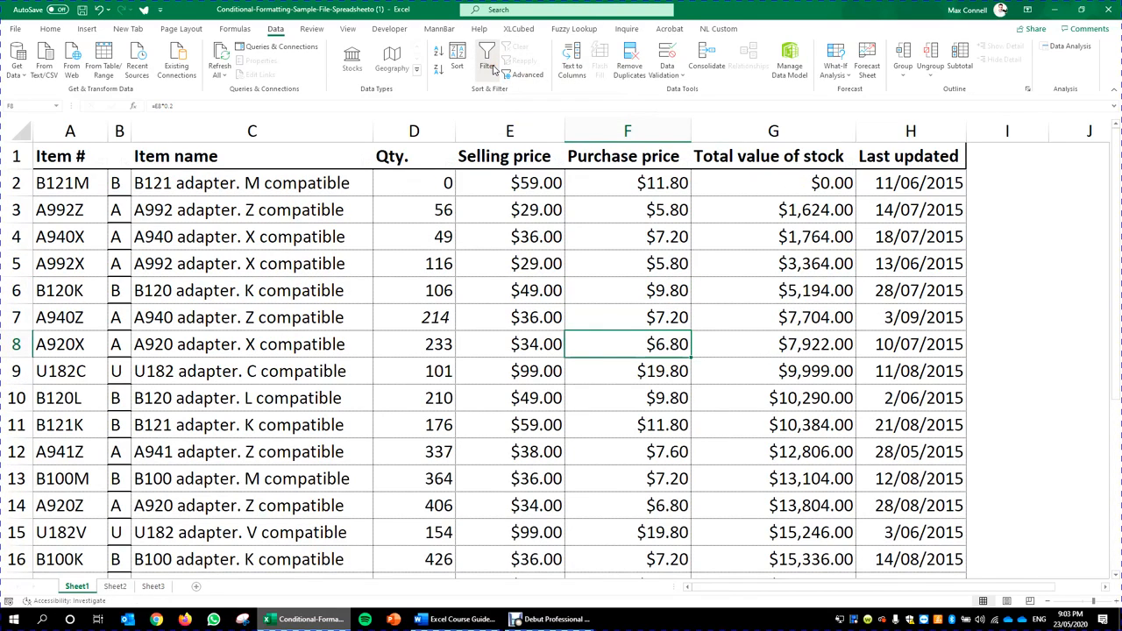
- Try to turn filtering back on from a data cell of the stock list, and undo it
click(490, 66)
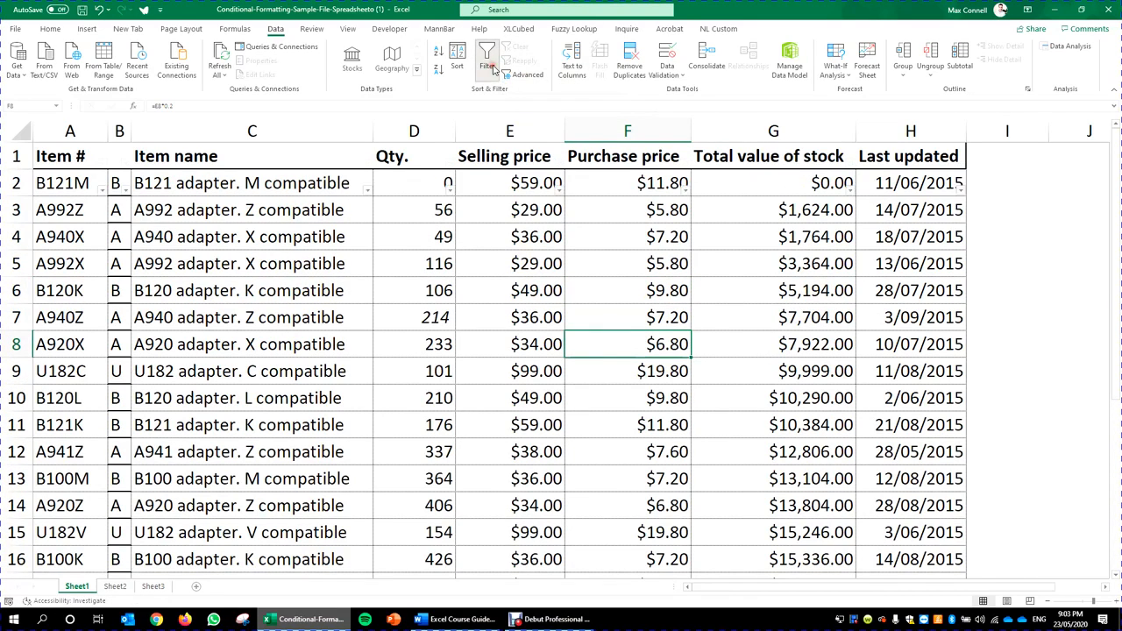
click(767, 273)
key(ctrl+z)
click(410, 157)
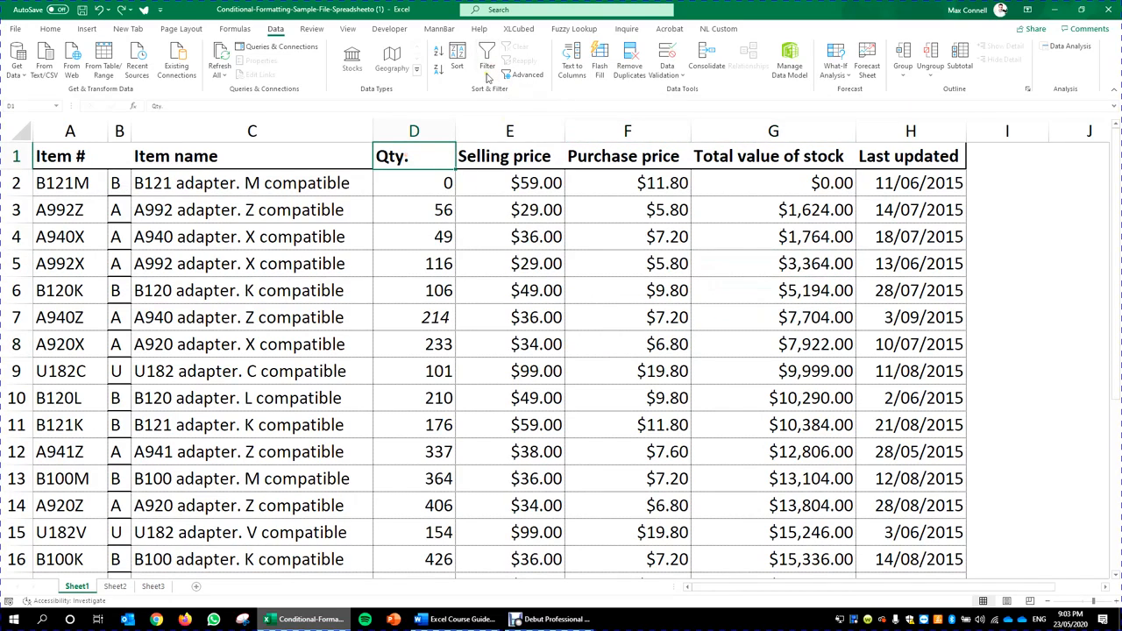
click(342, 238)
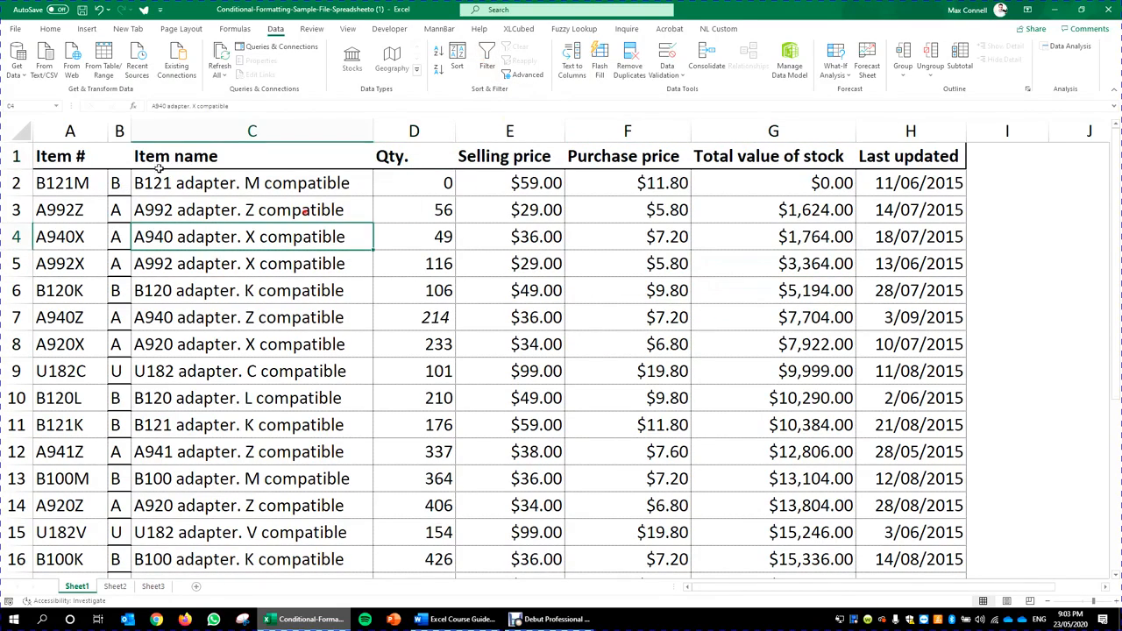
click(78, 160)
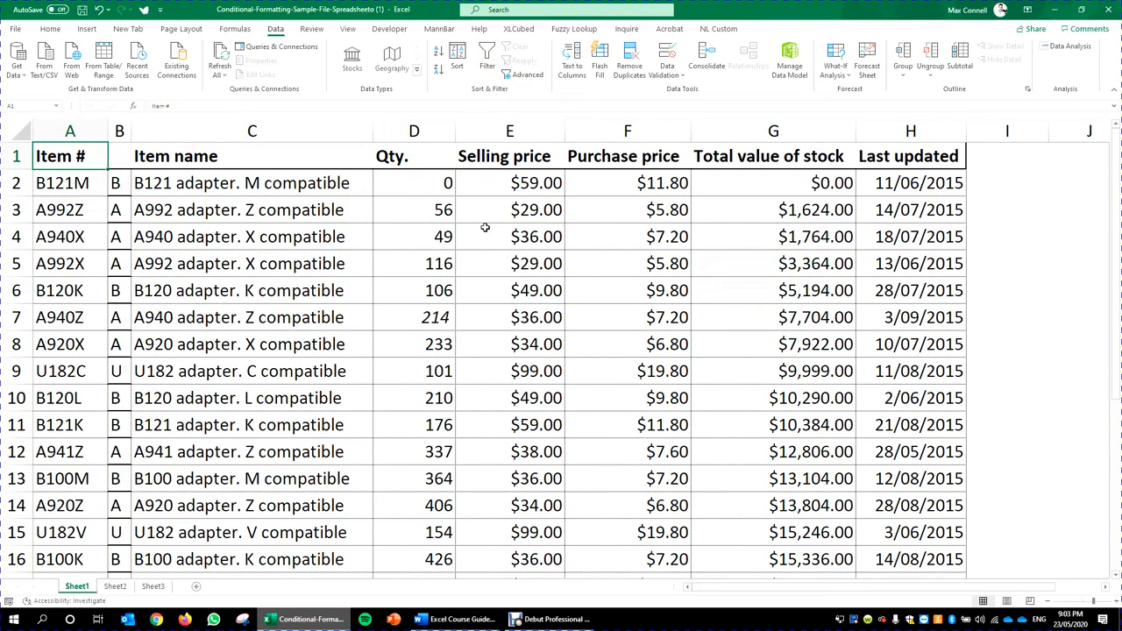
- Turn filtering on for the stock list and review the text filter options of the Item name column
key(ctrl+shift+l)
click(324, 235)
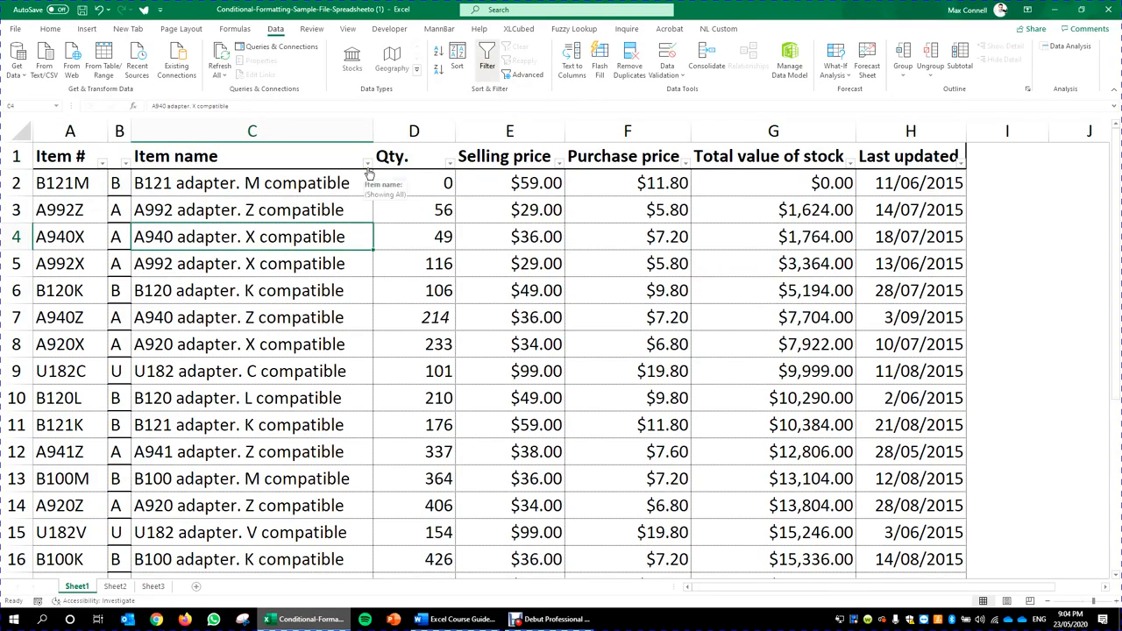
click(367, 164)
mouse_move(339, 262)
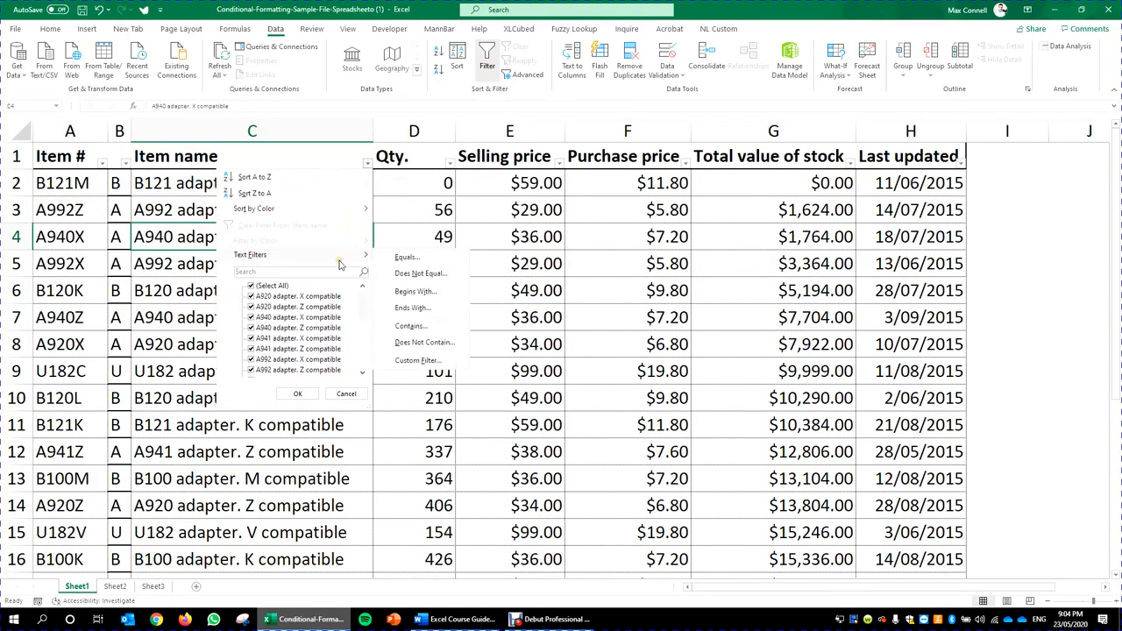
click(298, 393)
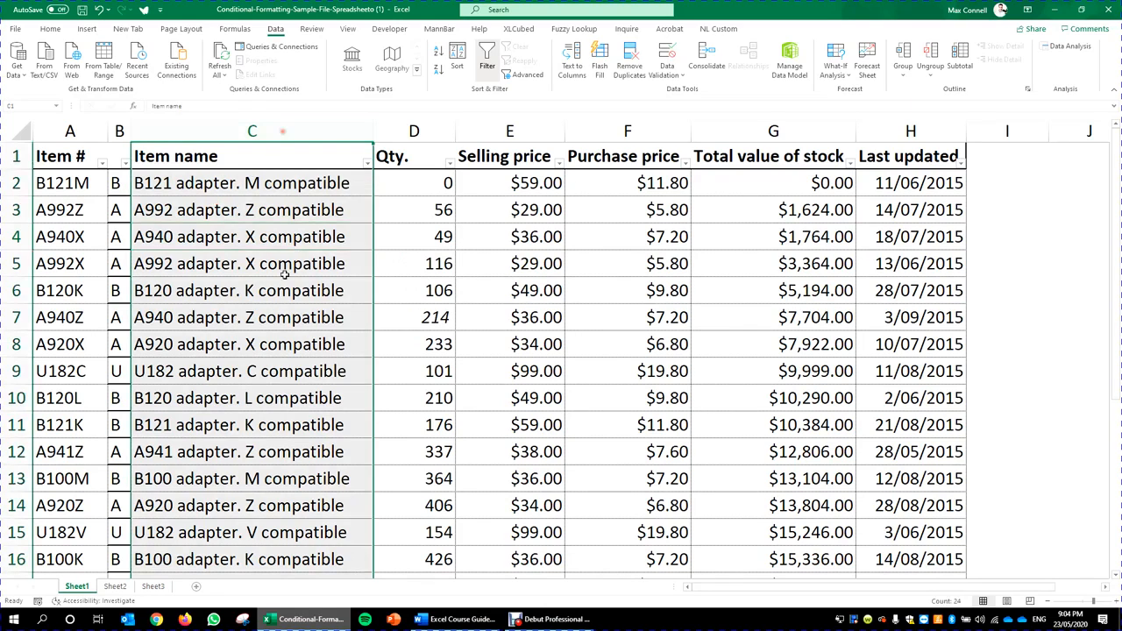
click(382, 256)
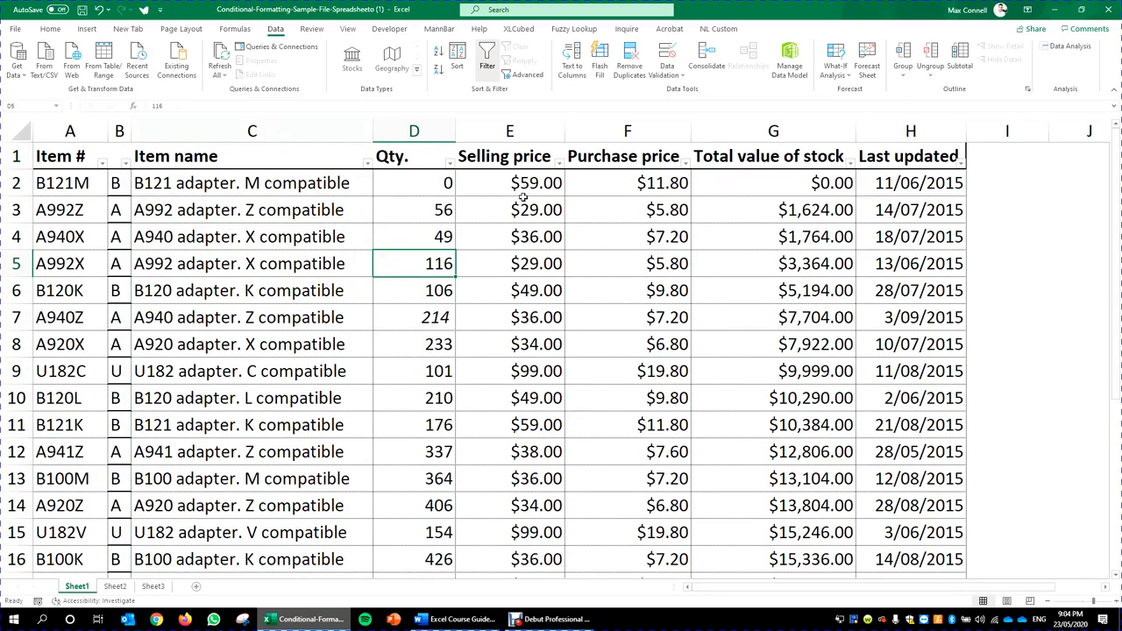
- Examine the Total value of stock and Item name columns, including the wording of the A992 X compatible item name
click(771, 131)
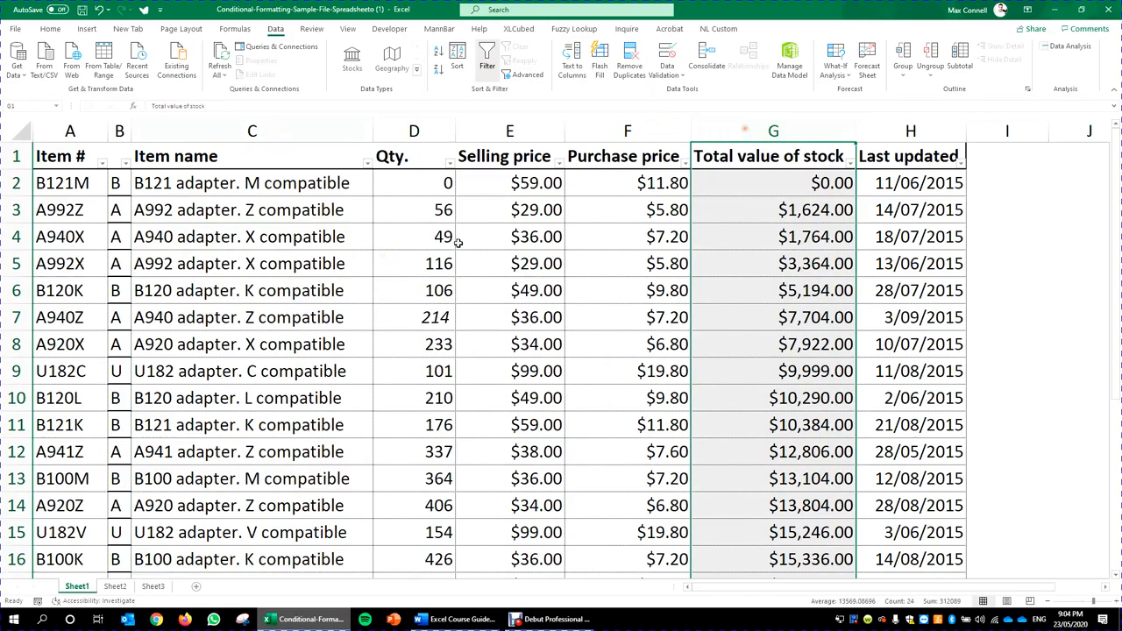
click(322, 269)
click(310, 128)
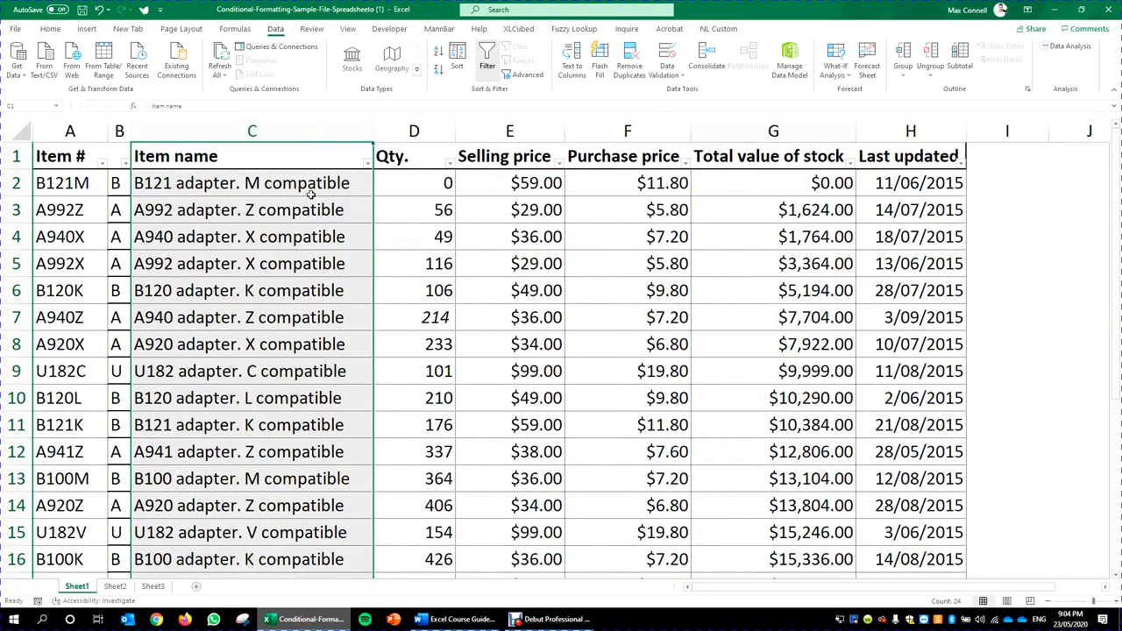
scroll(311, 195, down, 5)
scroll(310, 195, up, 5)
click(251, 261)
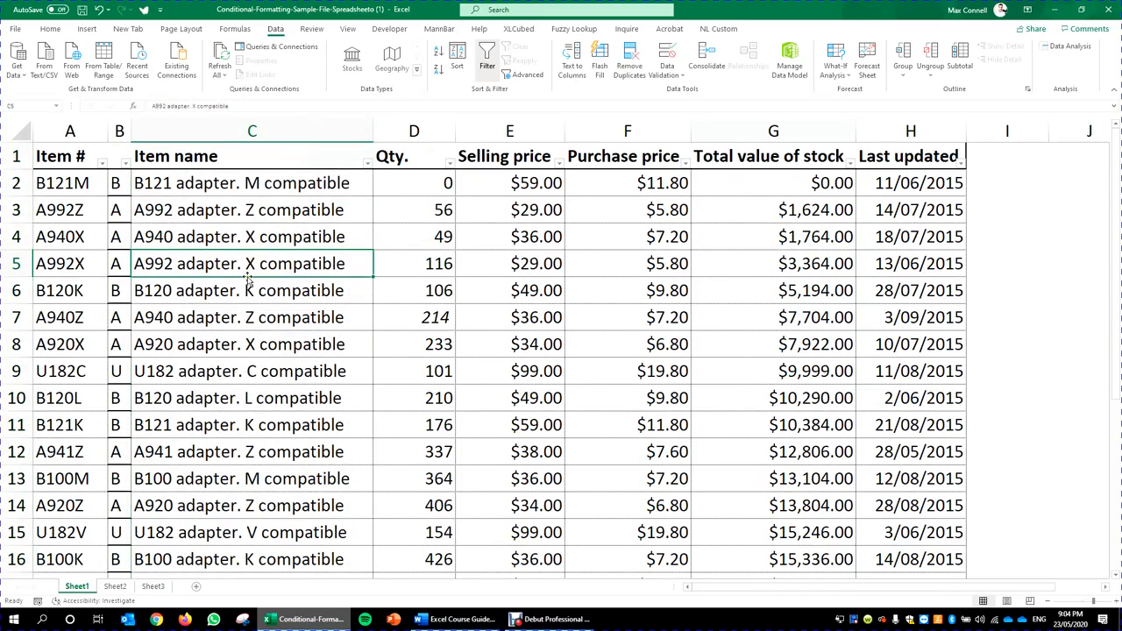
double_click(249, 264)
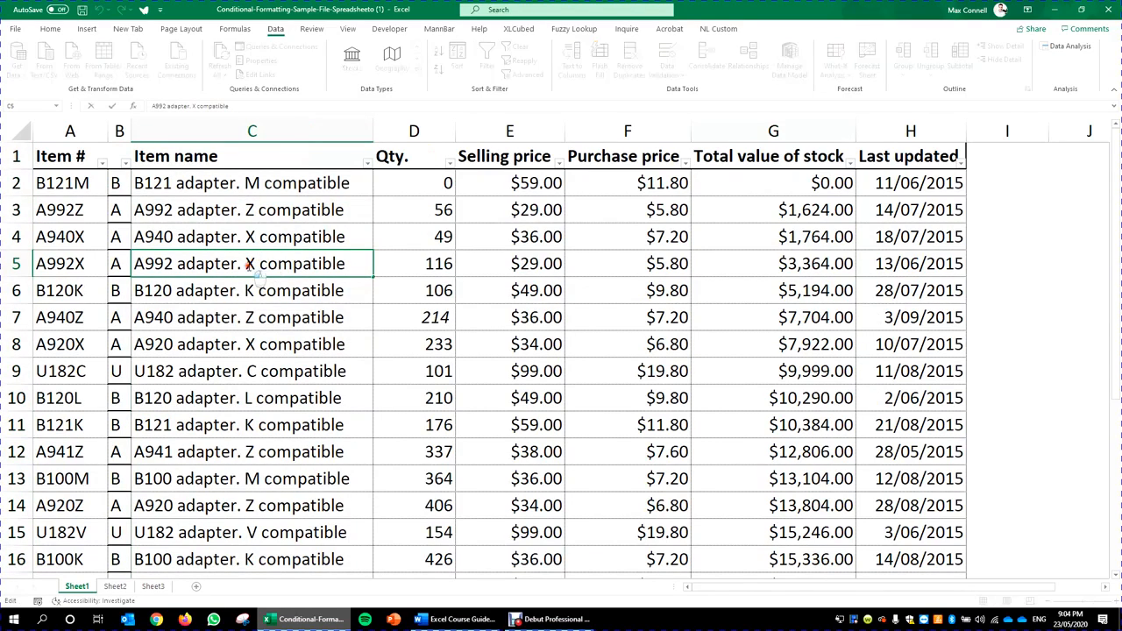
key(Escape)
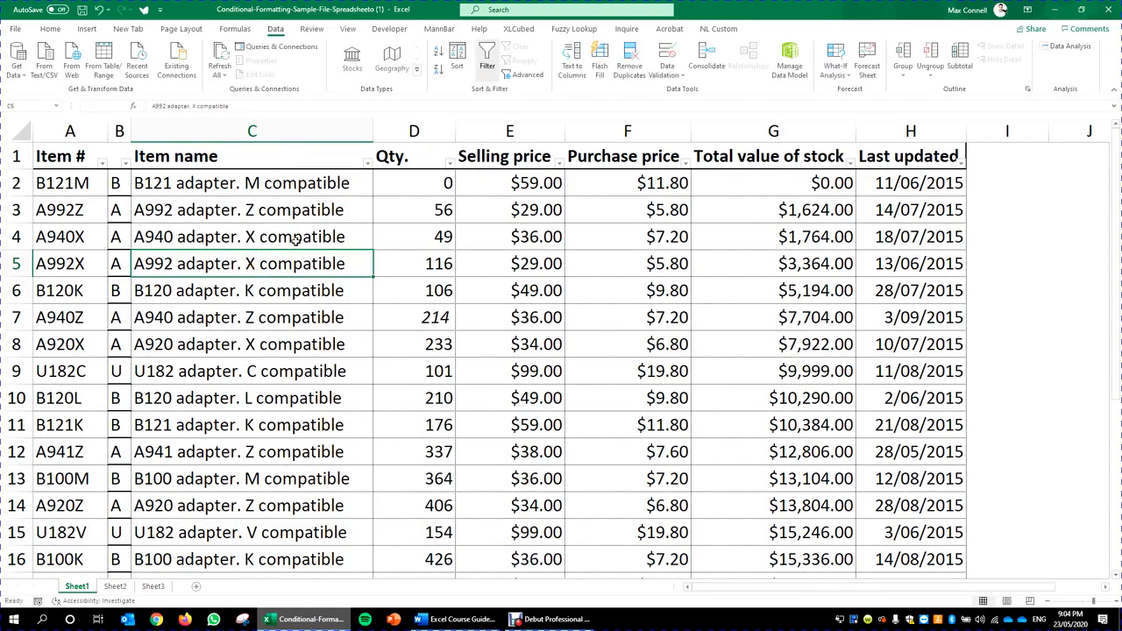
- Filter the Item name column to the items found by searching its values for X
click(367, 164)
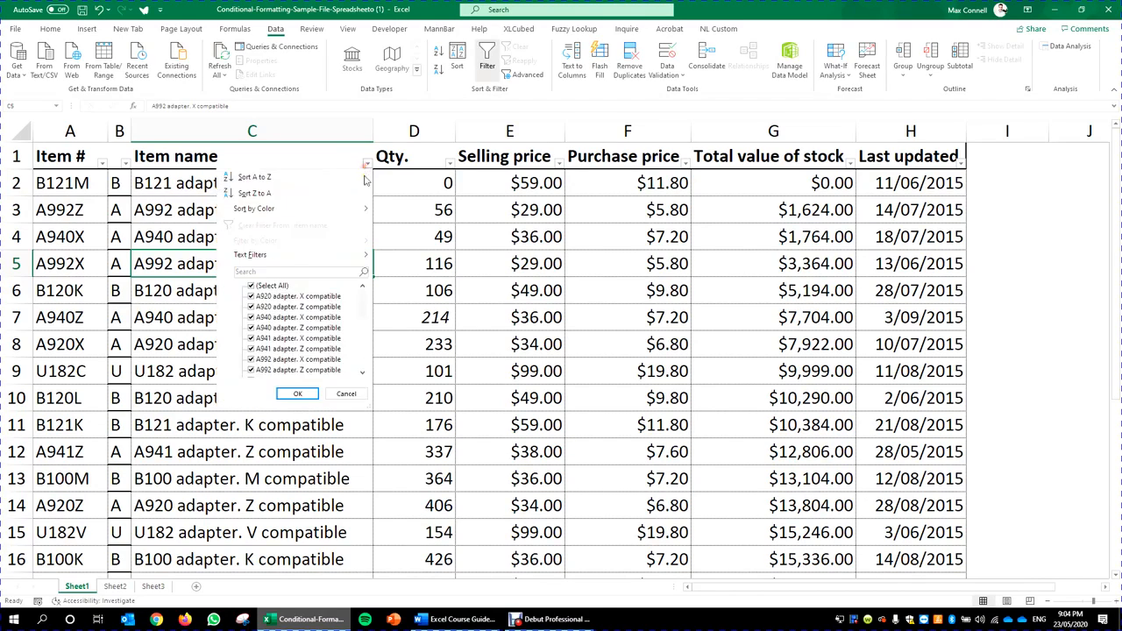
click(294, 273)
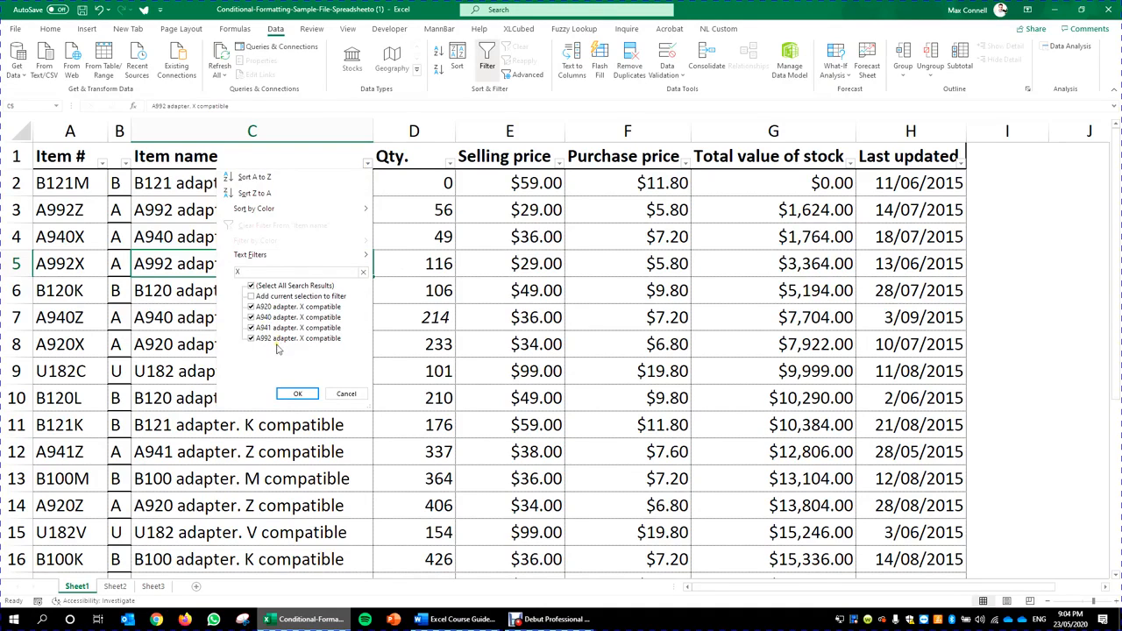
click(298, 394)
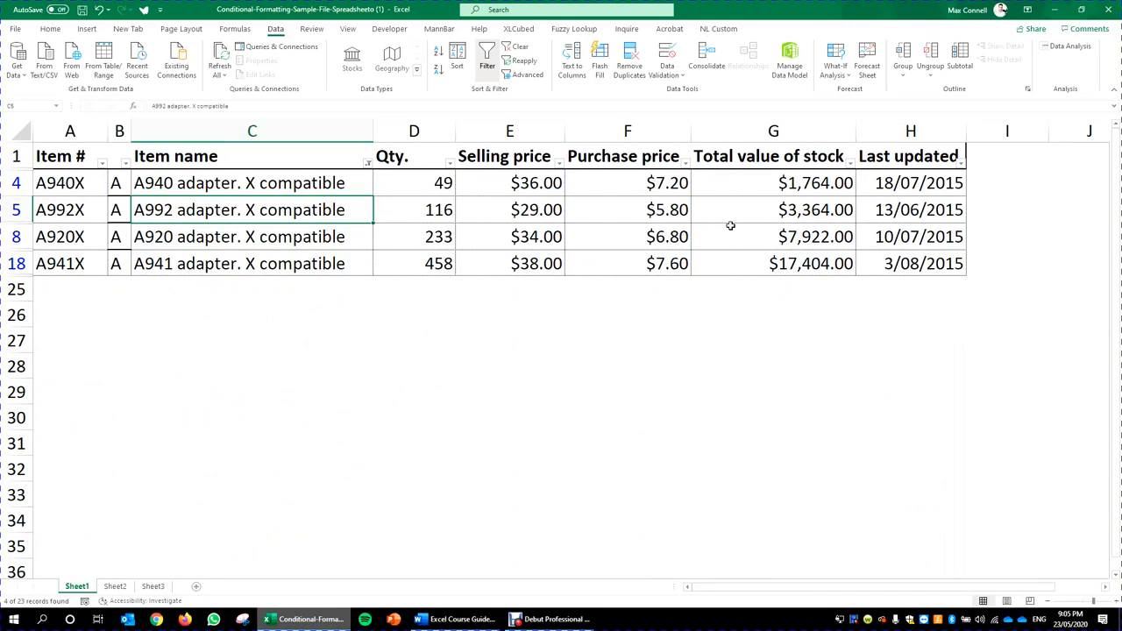
- Sort the filtered rows by Total value of stock from largest to smallest
click(849, 163)
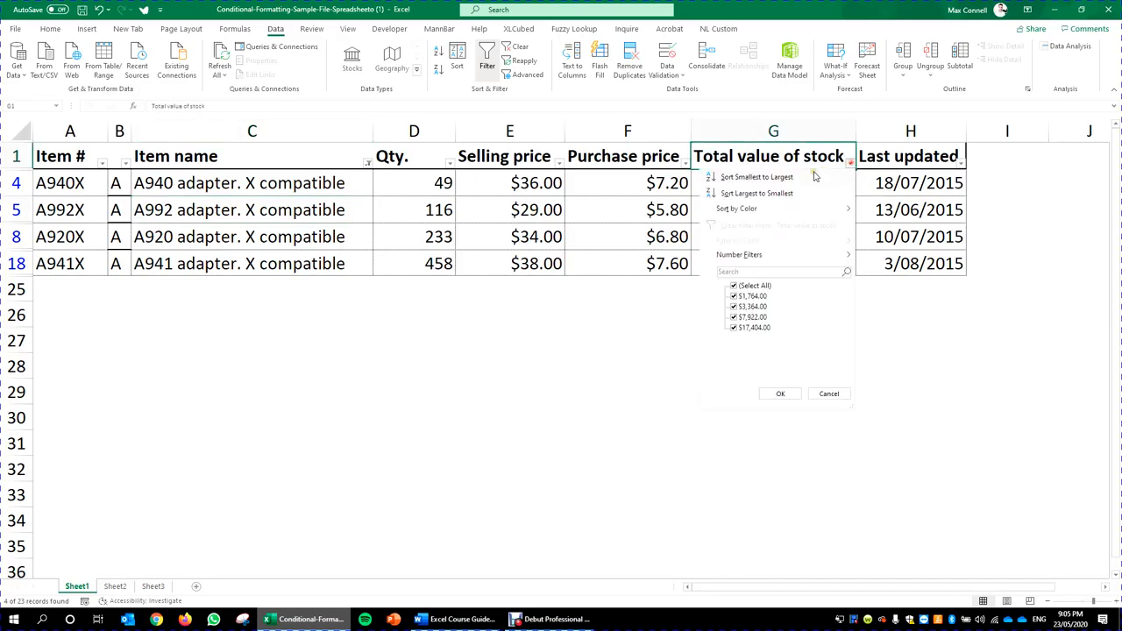
click(761, 193)
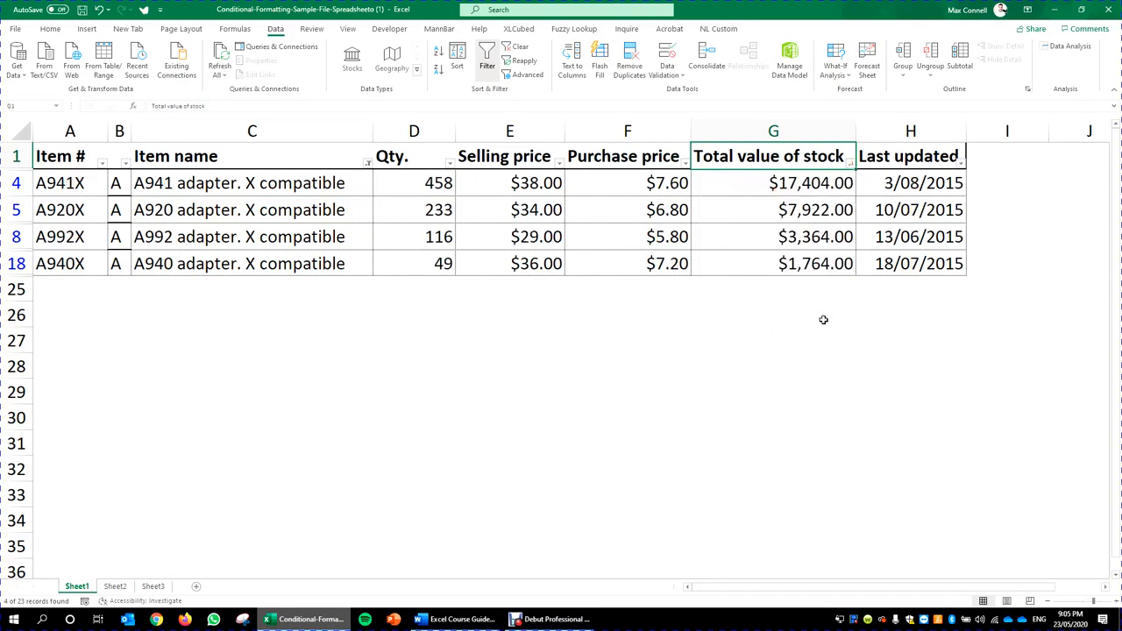
click(747, 333)
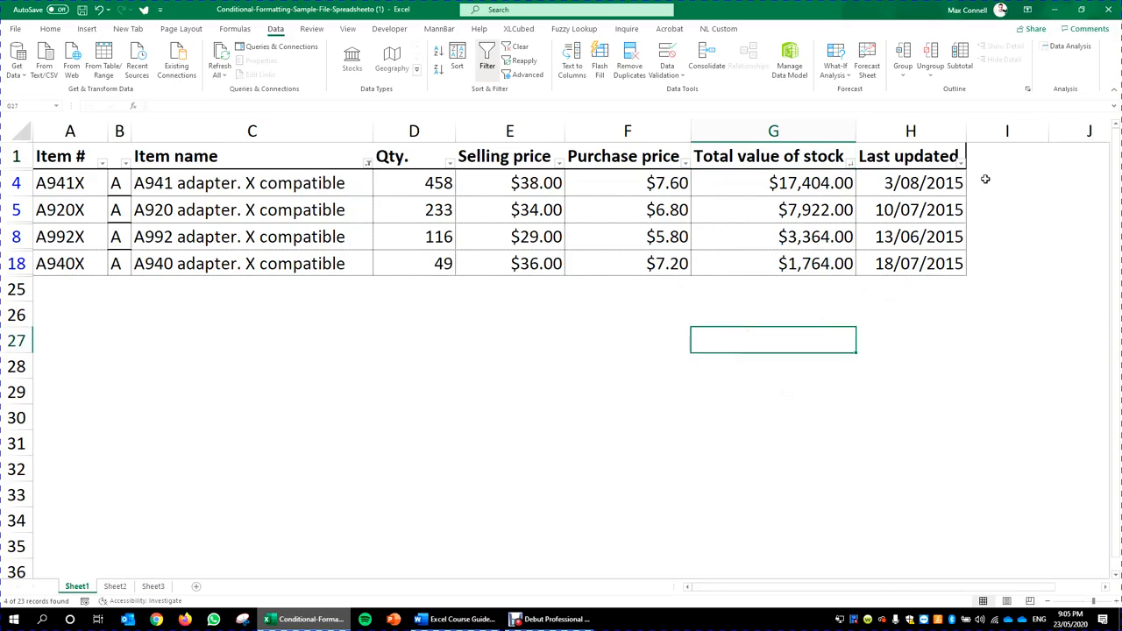
- Filter the Last updated column to show only June and August 2015, leaving out July
click(961, 163)
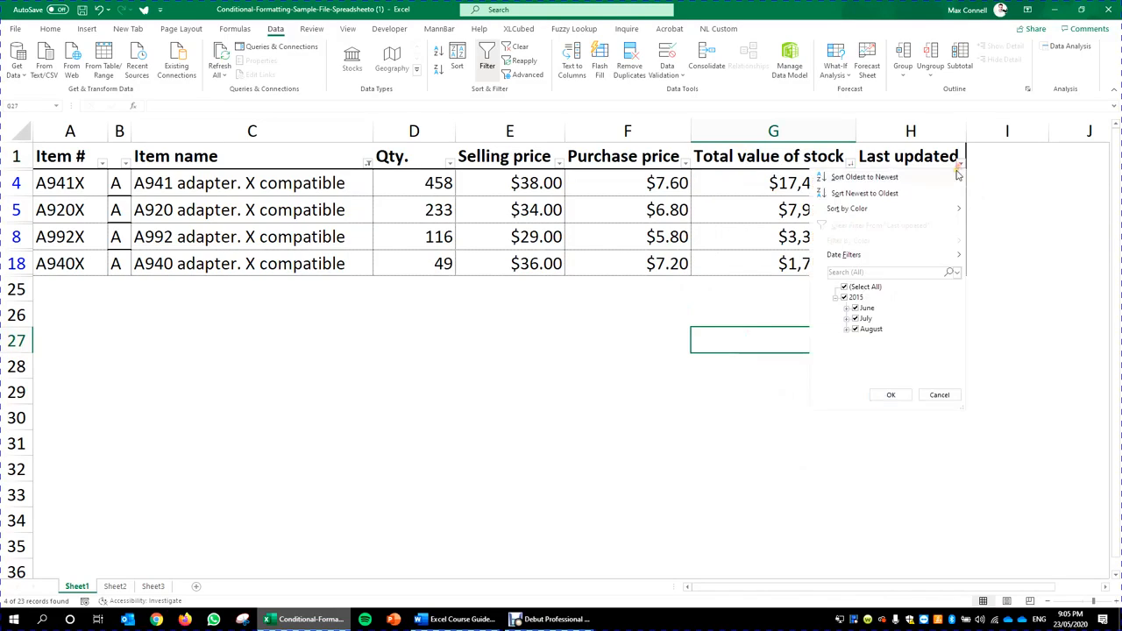
click(855, 318)
click(854, 328)
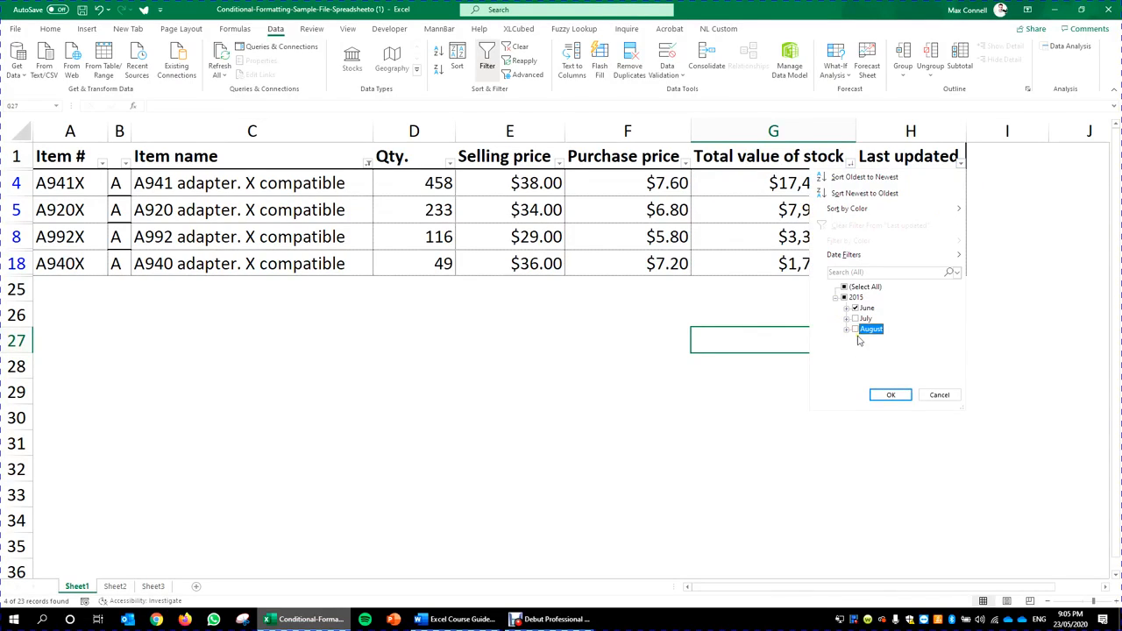
click(855, 329)
click(903, 395)
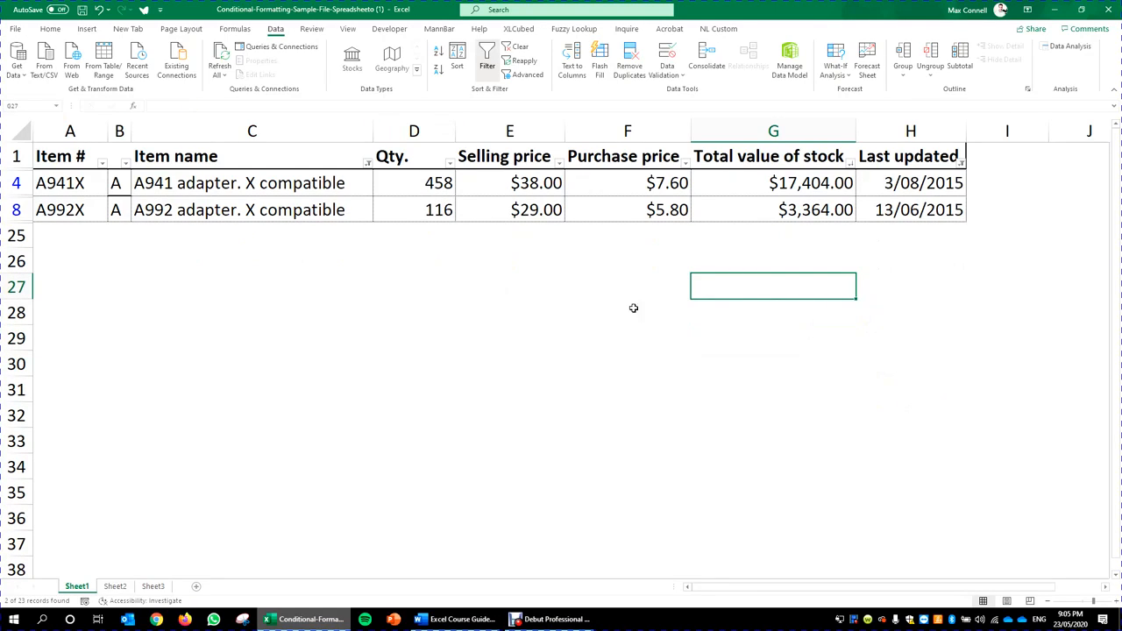
click(659, 330)
click(620, 302)
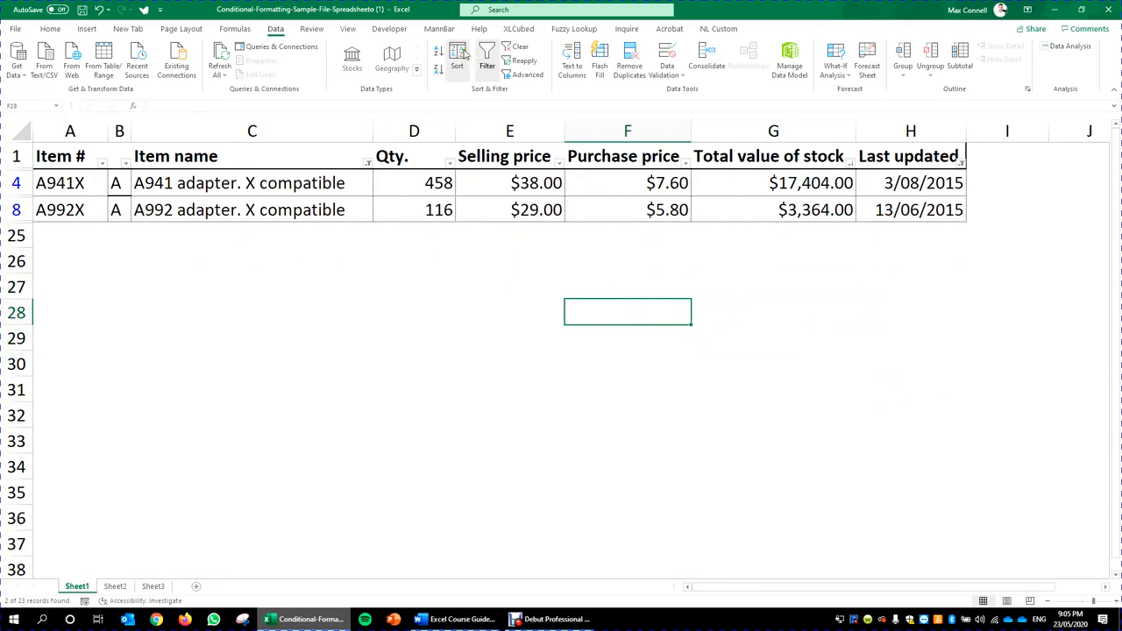
- Clear all filters from the stock list while keeping filtering turned on
click(463, 54)
click(576, 345)
click(251, 235)
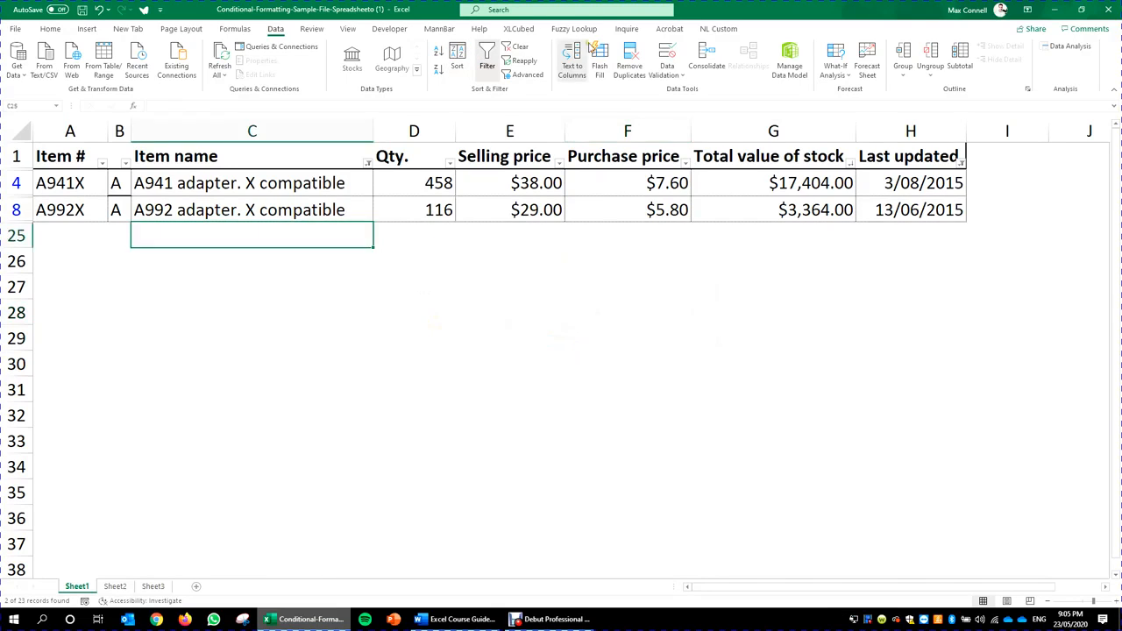
click(516, 47)
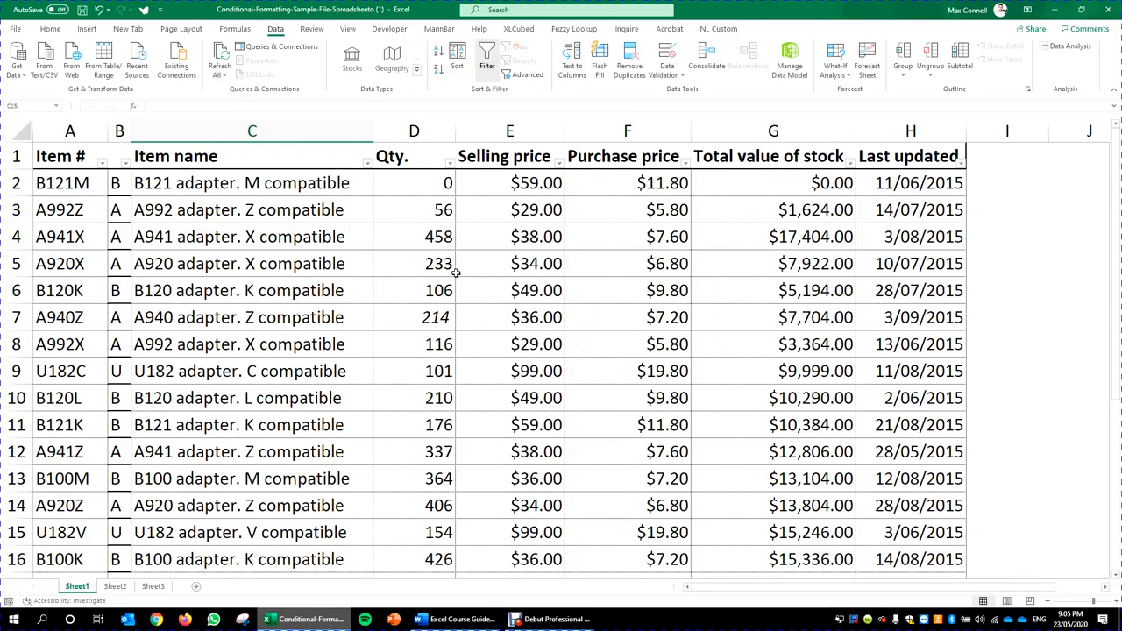
click(298, 203)
click(368, 164)
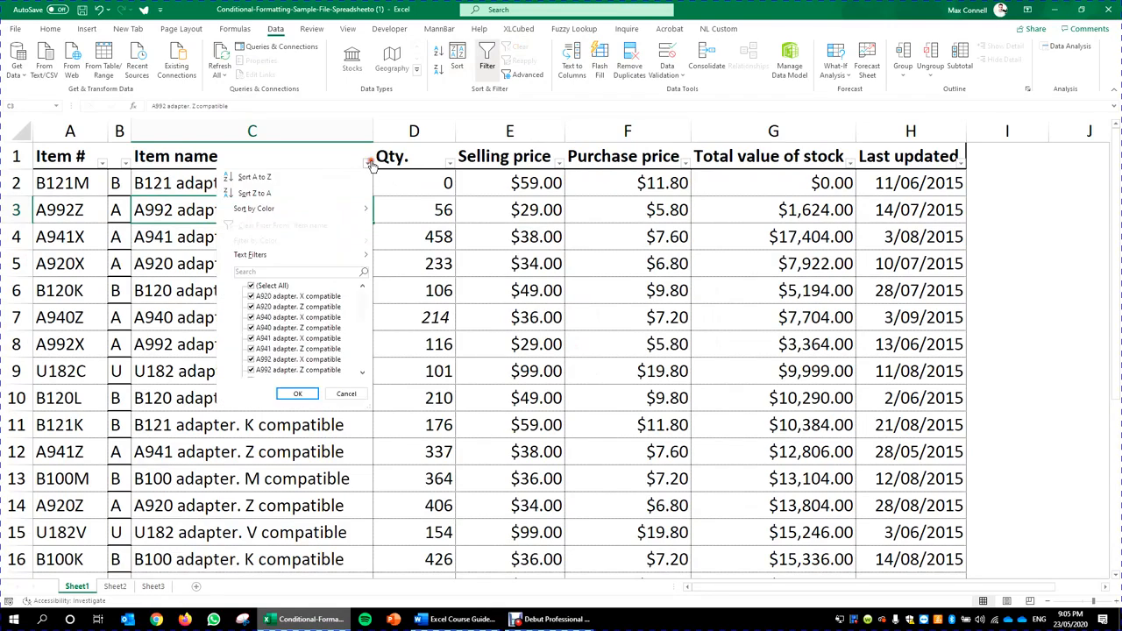
click(323, 272)
click(457, 336)
scroll(389, 317, down, 5)
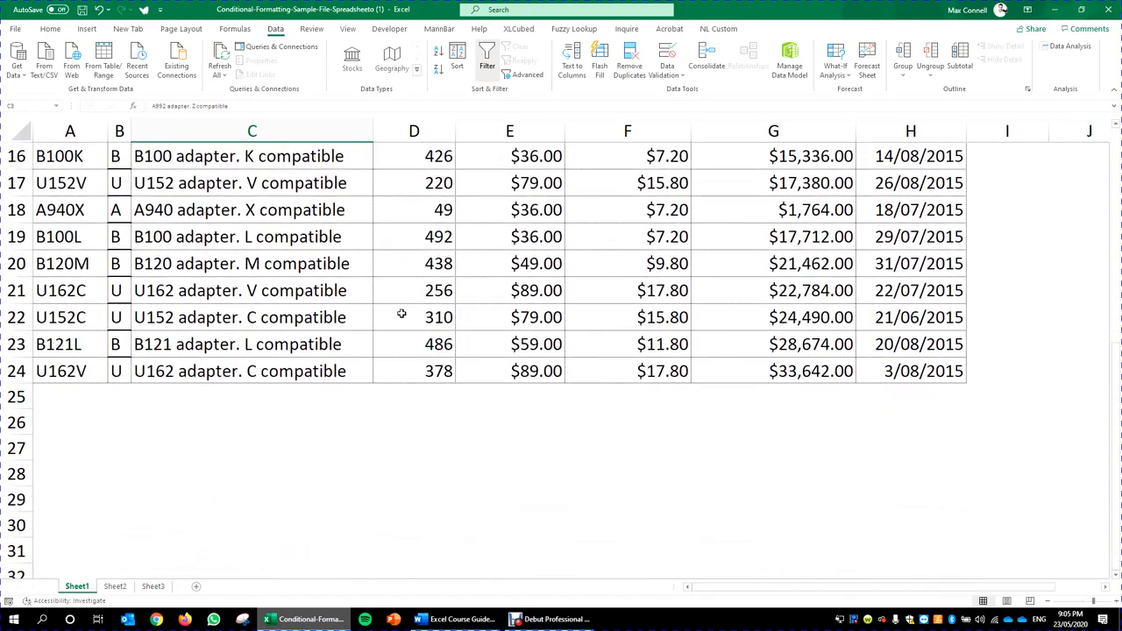
scroll(401, 314, up, 5)
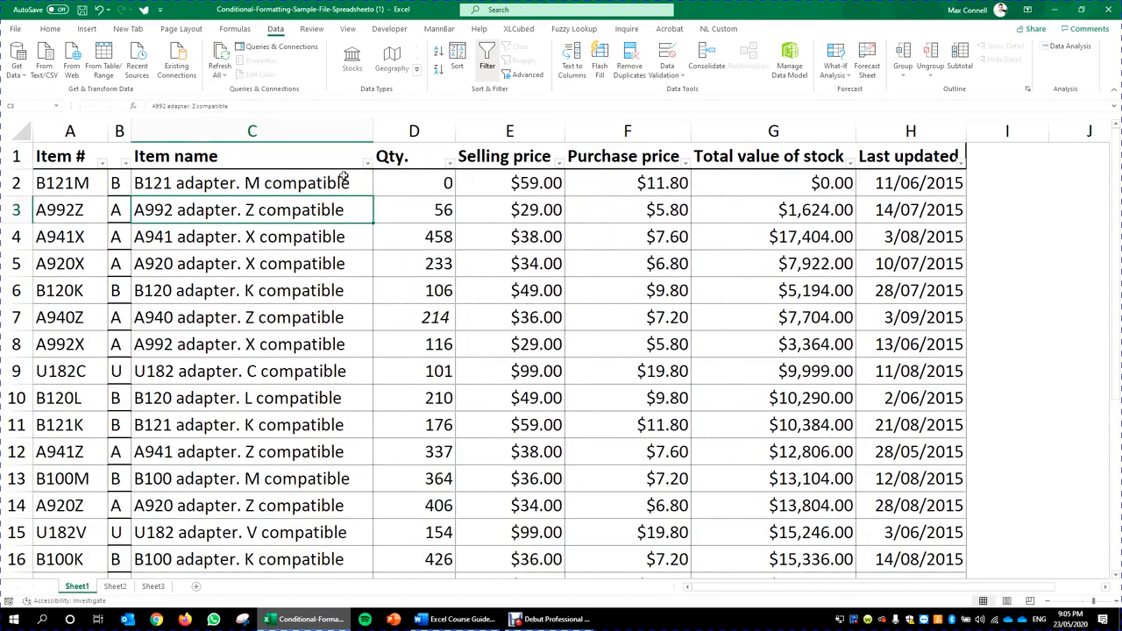
- Search the Item name filter values for *9* and for BOOK, and empty the search again
click(366, 163)
click(311, 275)
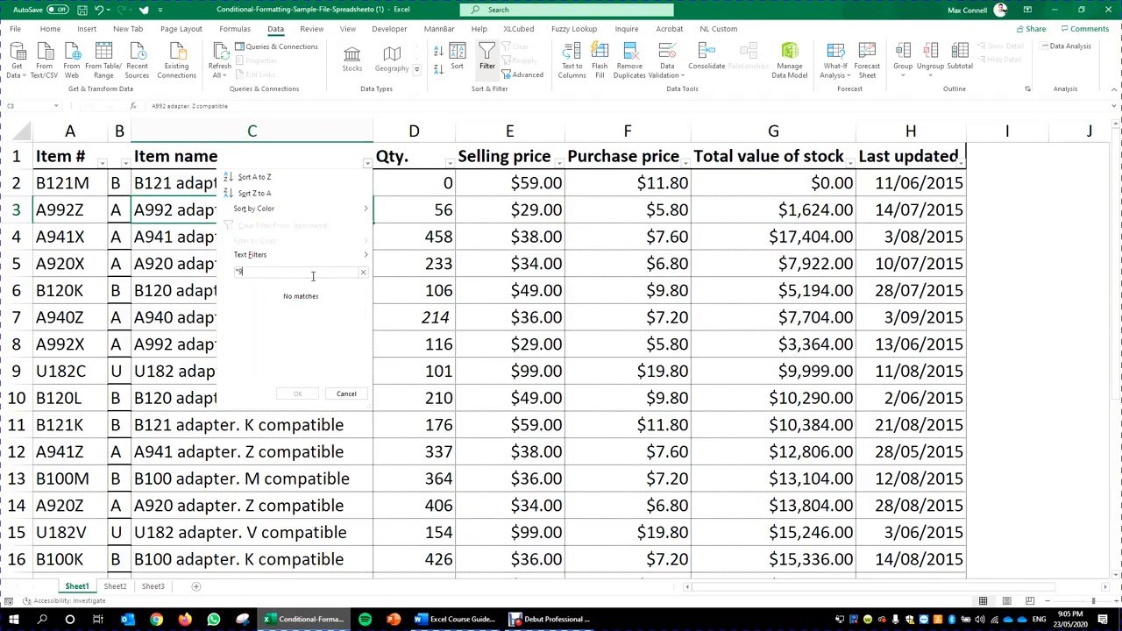
text(*)
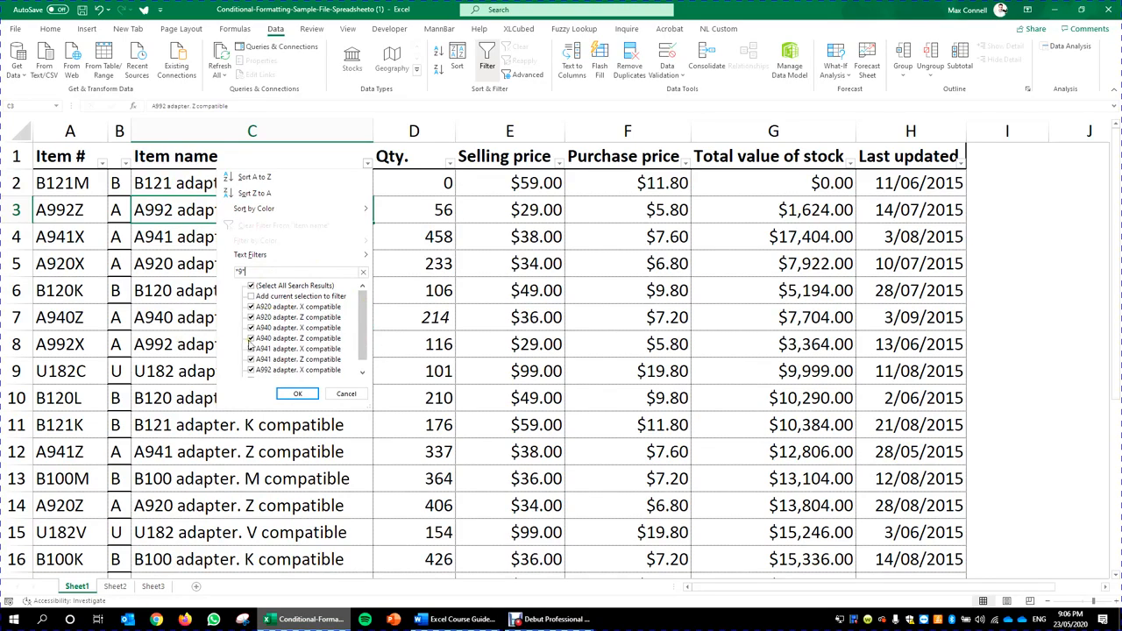
key(BackSpace)
key(BackSpace)
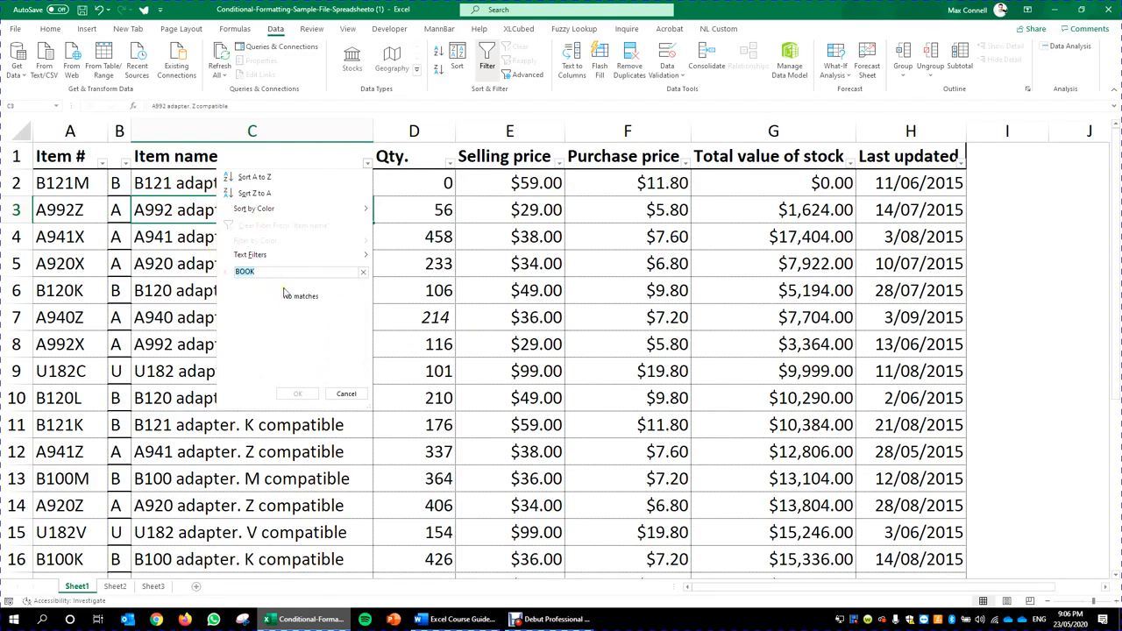
key(BackSpace)
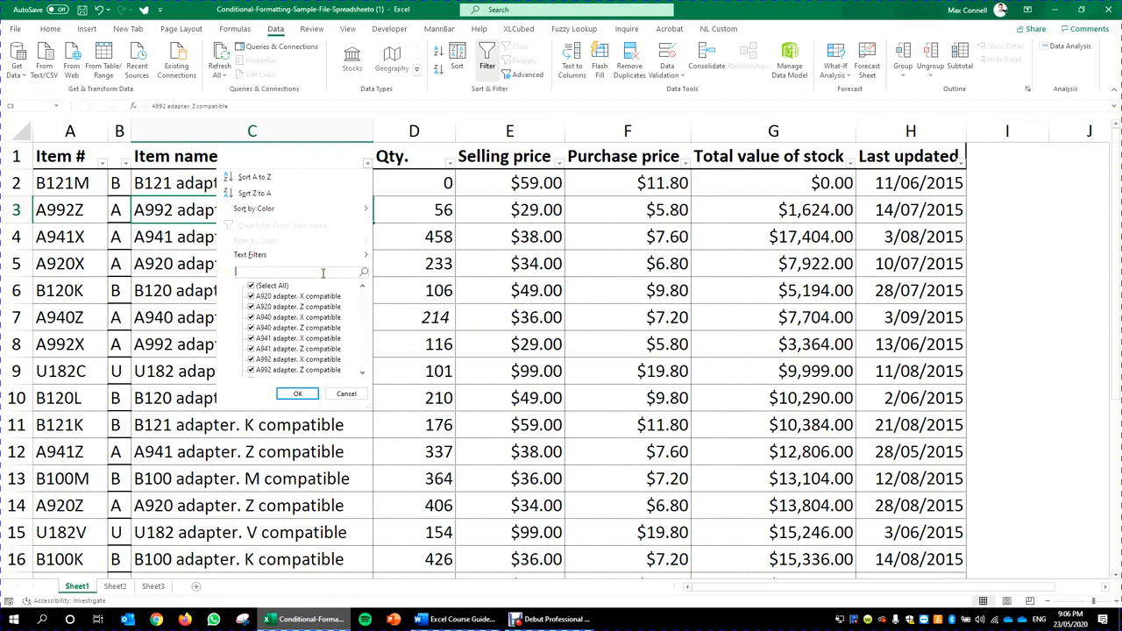
- Filter the Item name column with the wildcard search *9*, and undo the filter
text(*9*)
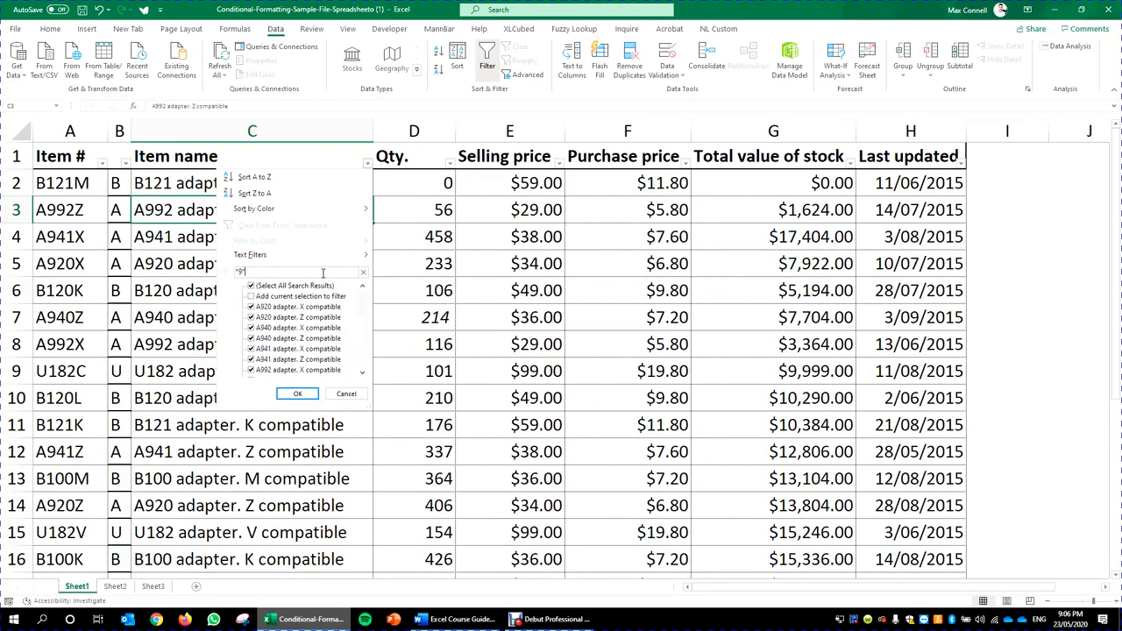
scroll(283, 301, down, 1)
click(307, 395)
click(464, 500)
click(519, 372)
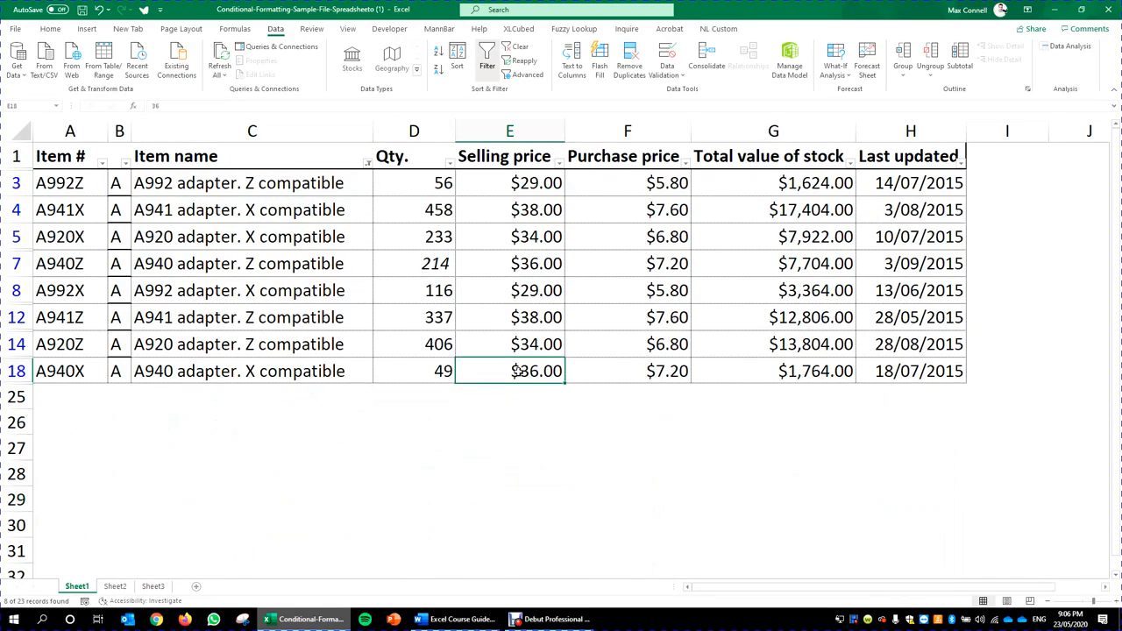
key(ctrl+z)
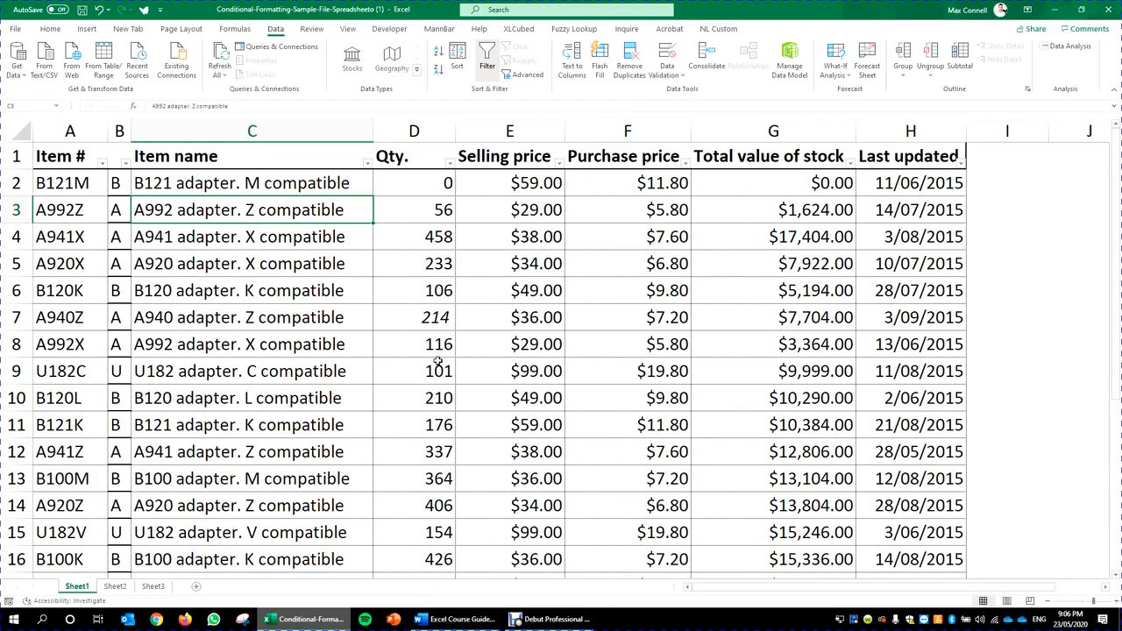
- Open a custom text filter for the Item name column and combine its two conditions with Or
click(363, 191)
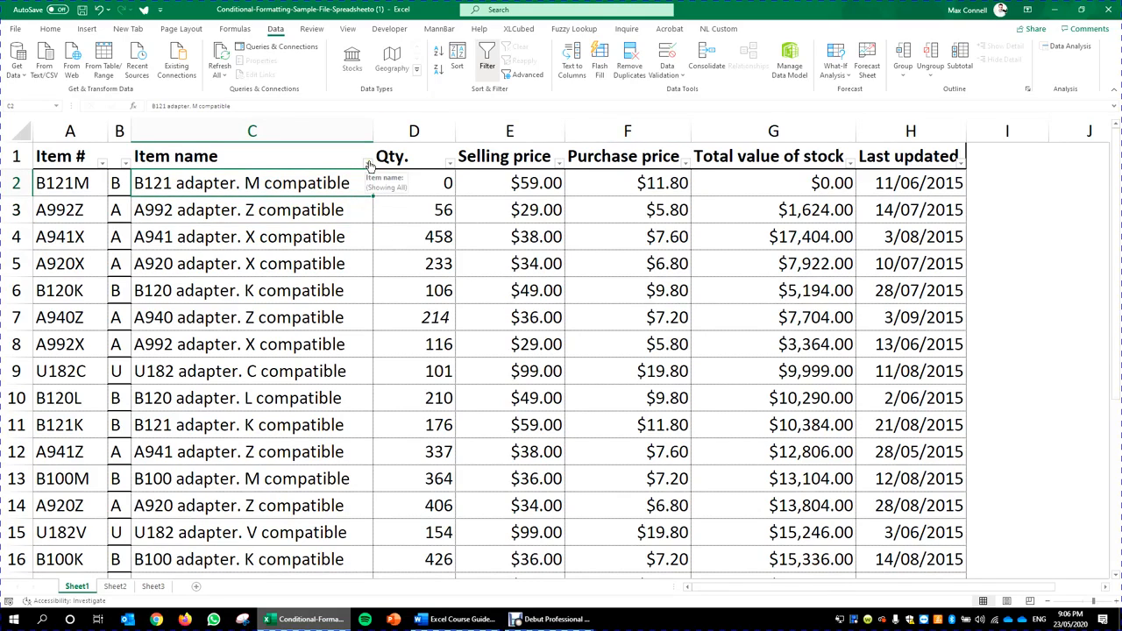
click(369, 165)
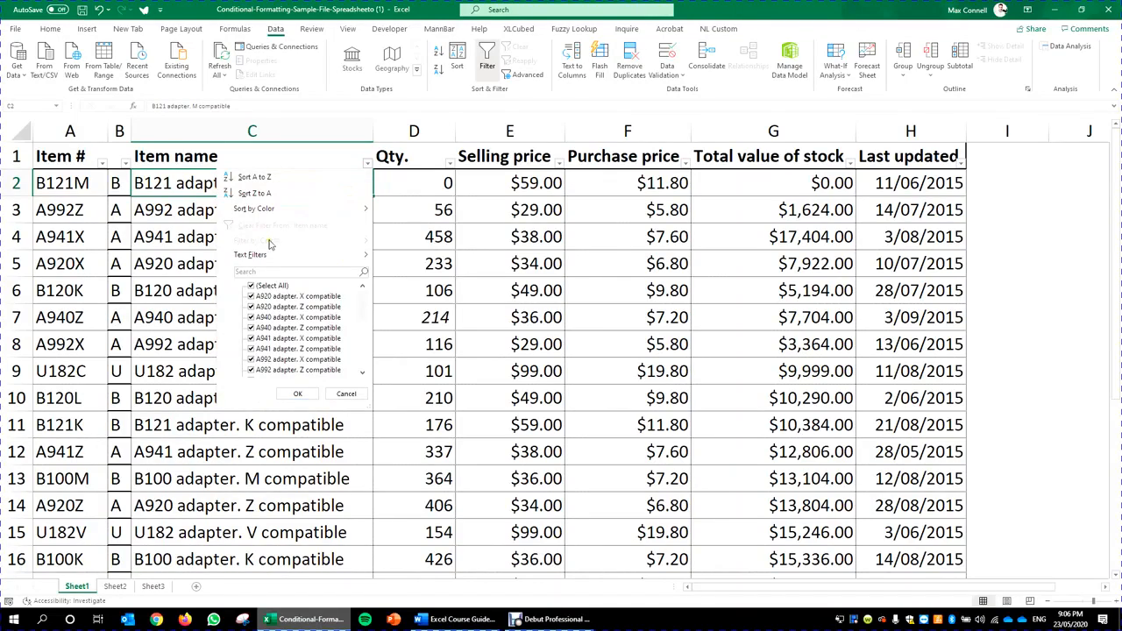
mouse_move(275, 257)
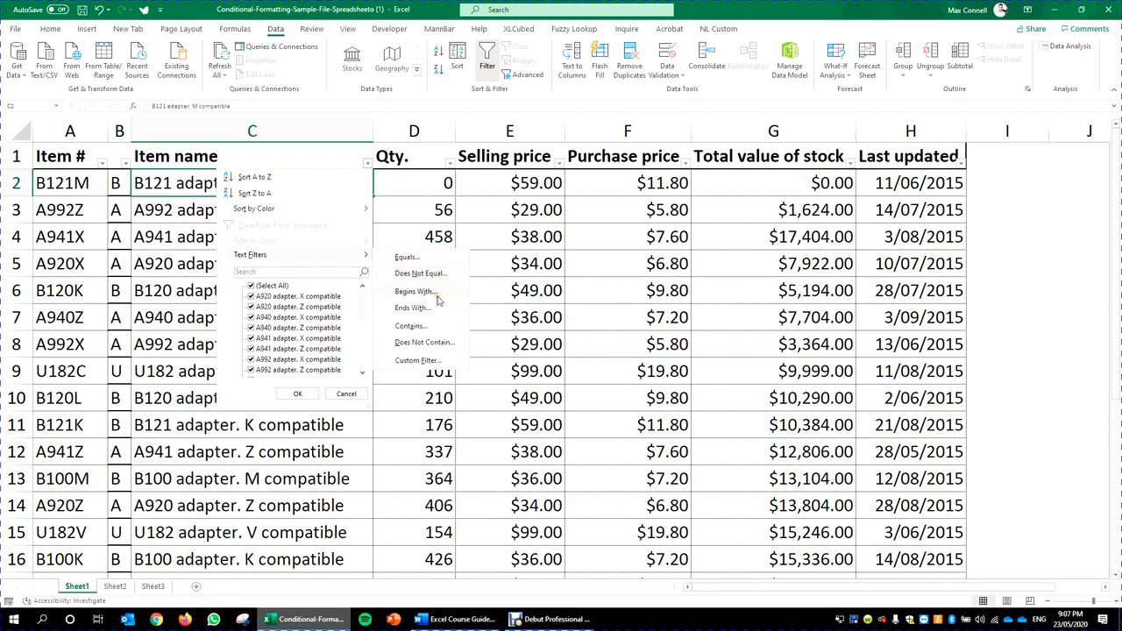
click(433, 369)
drag(337, 218, 646, 278)
click(491, 328)
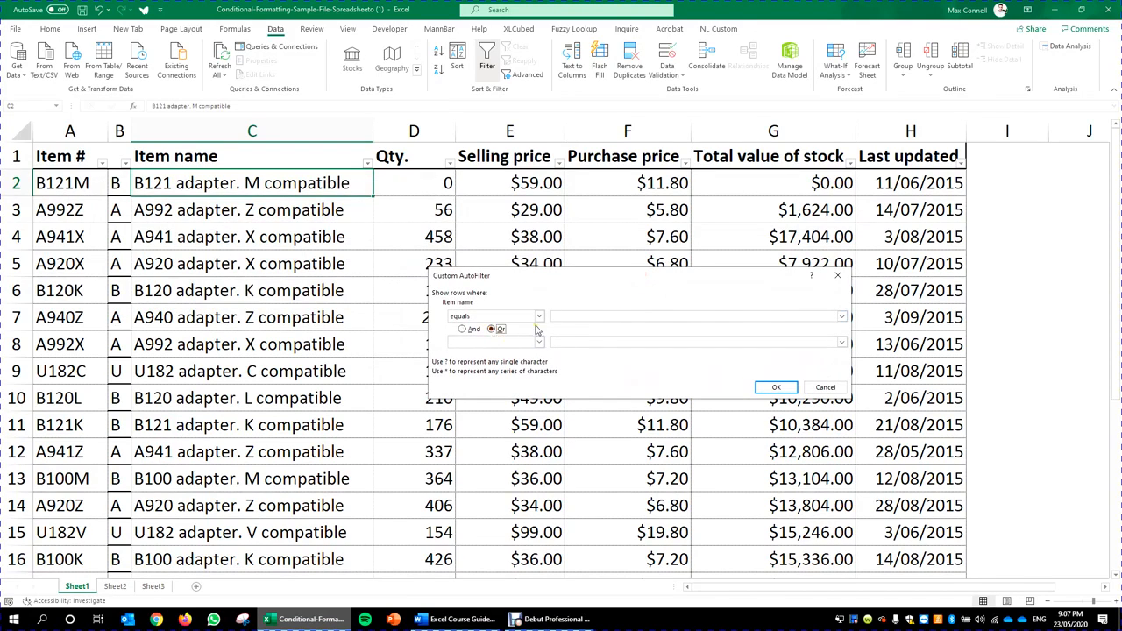
- Set the first condition of the custom Item name filter to contains "m COMPATIBLE"
click(539, 317)
click(538, 316)
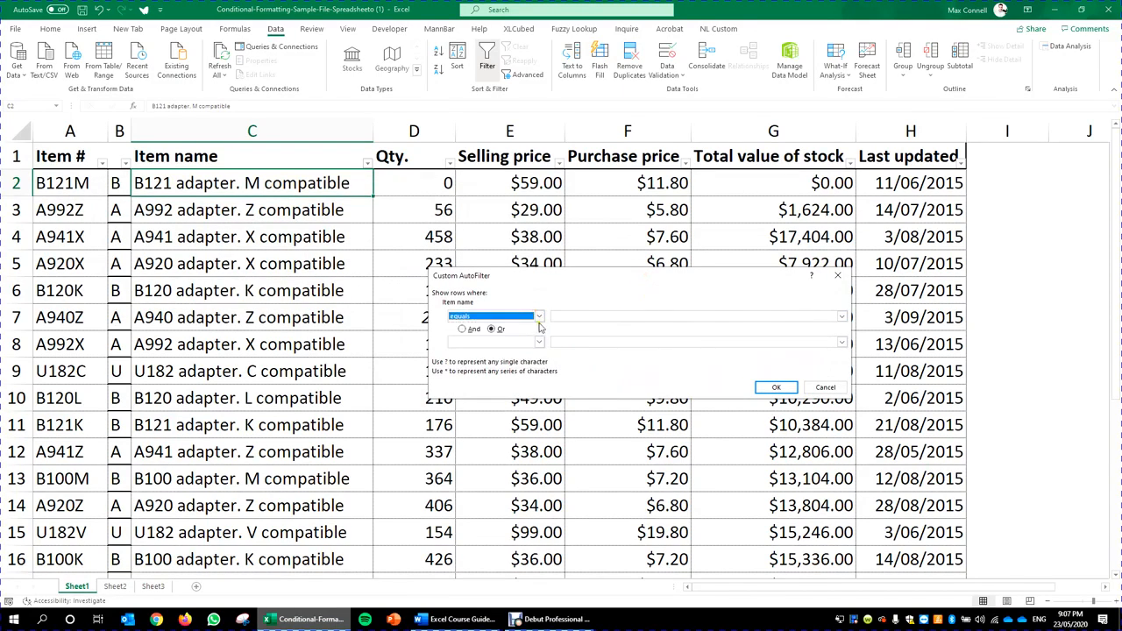
click(539, 316)
drag(540, 338, 544, 355)
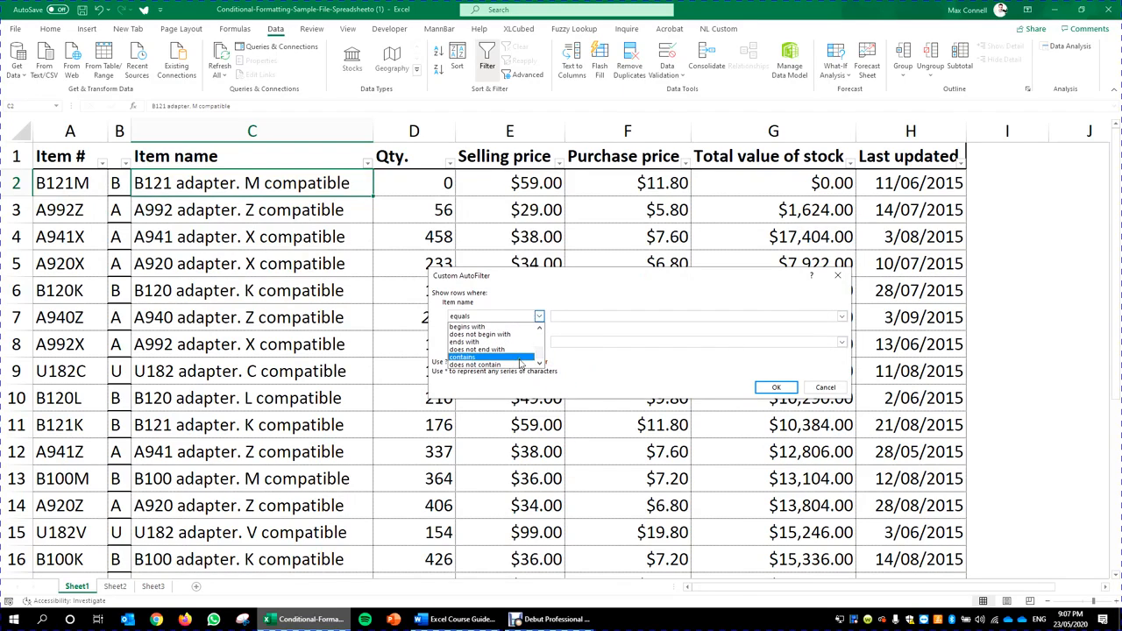
drag(540, 356, 542, 355)
click(470, 358)
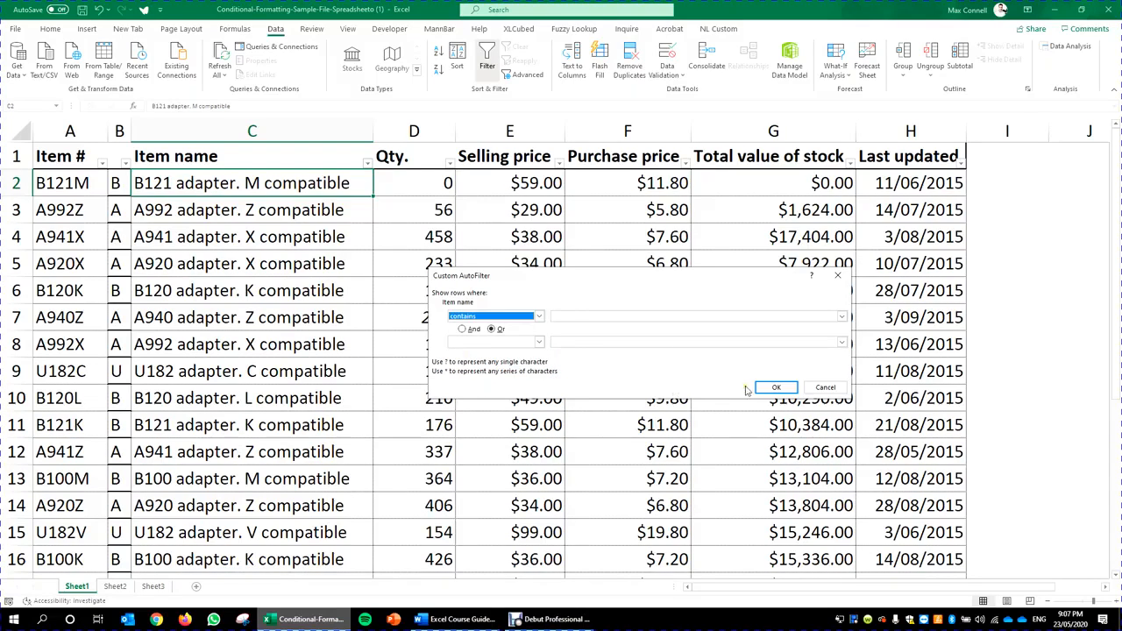
click(590, 318)
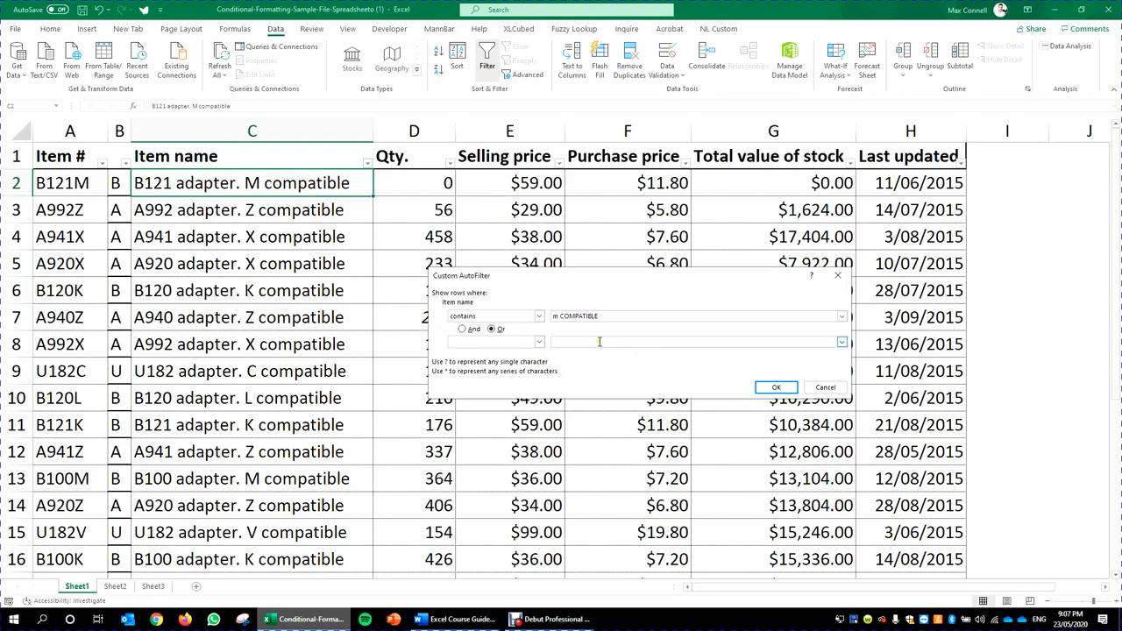
- Set the second condition to contains "K compatible", apply the custom filter, and select the filtered item names
click(500, 343)
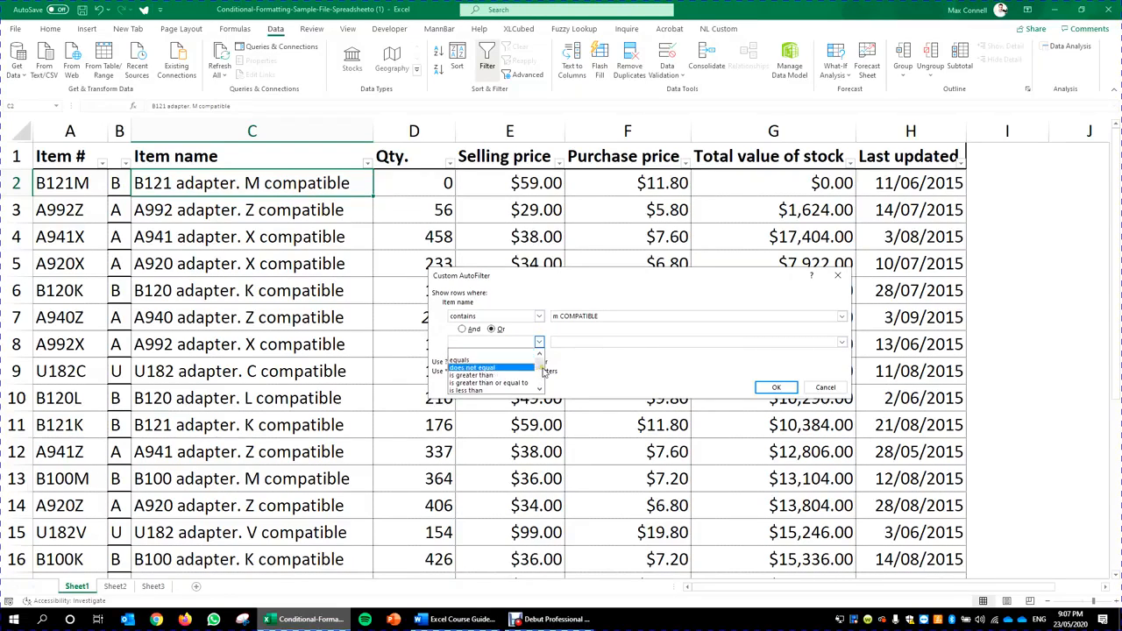
drag(540, 365, 537, 397)
click(498, 384)
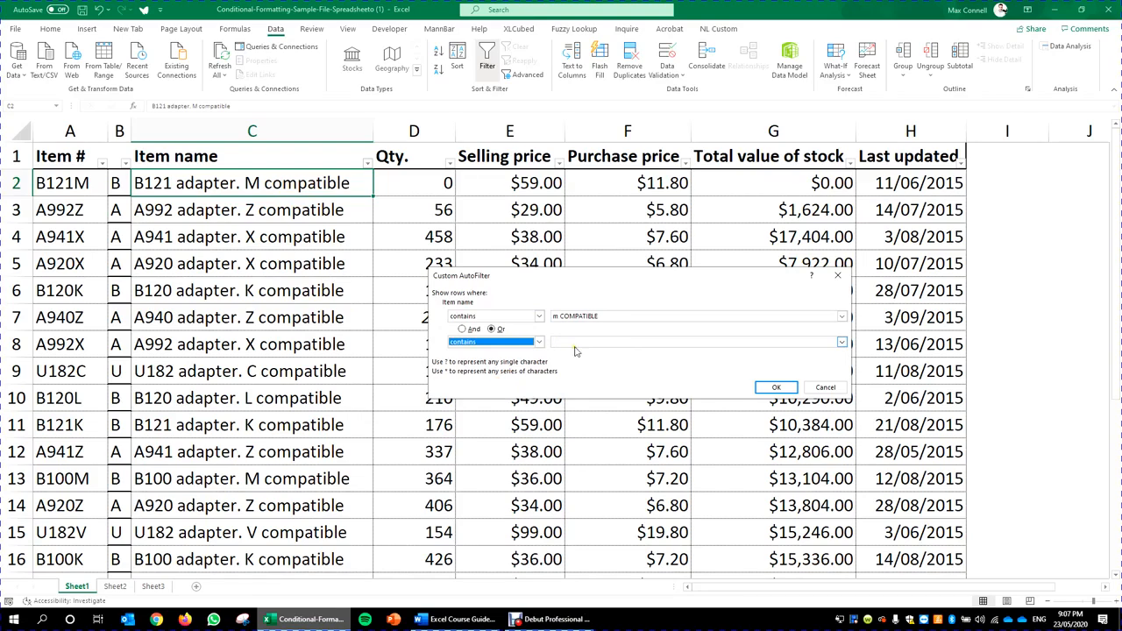
click(580, 343)
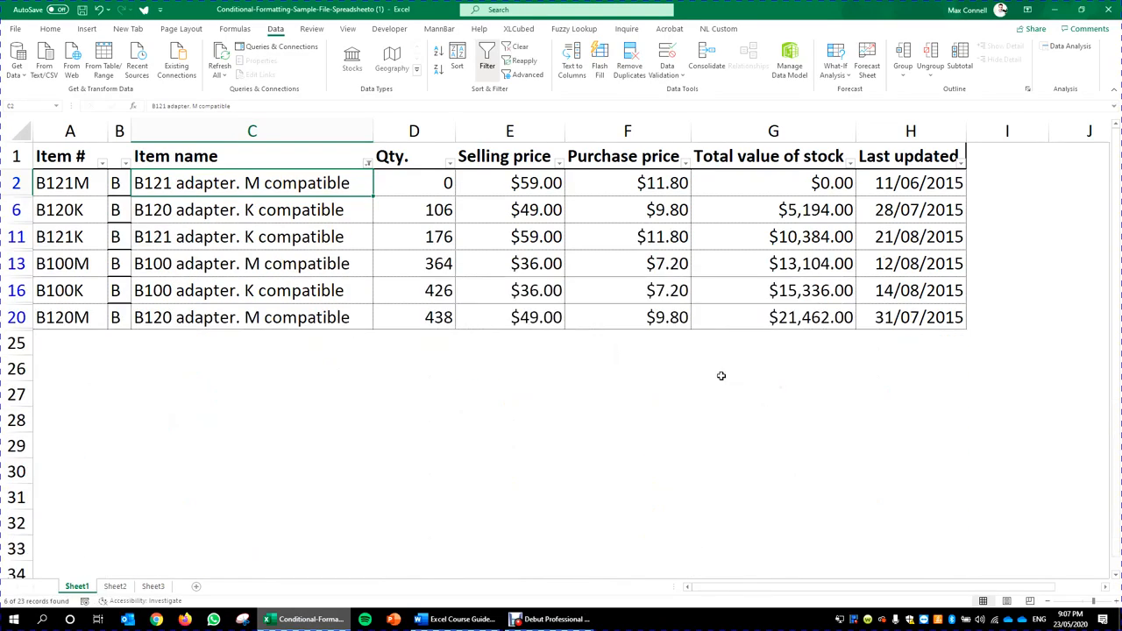
click(776, 386)
click(415, 491)
drag(277, 180, 296, 323)
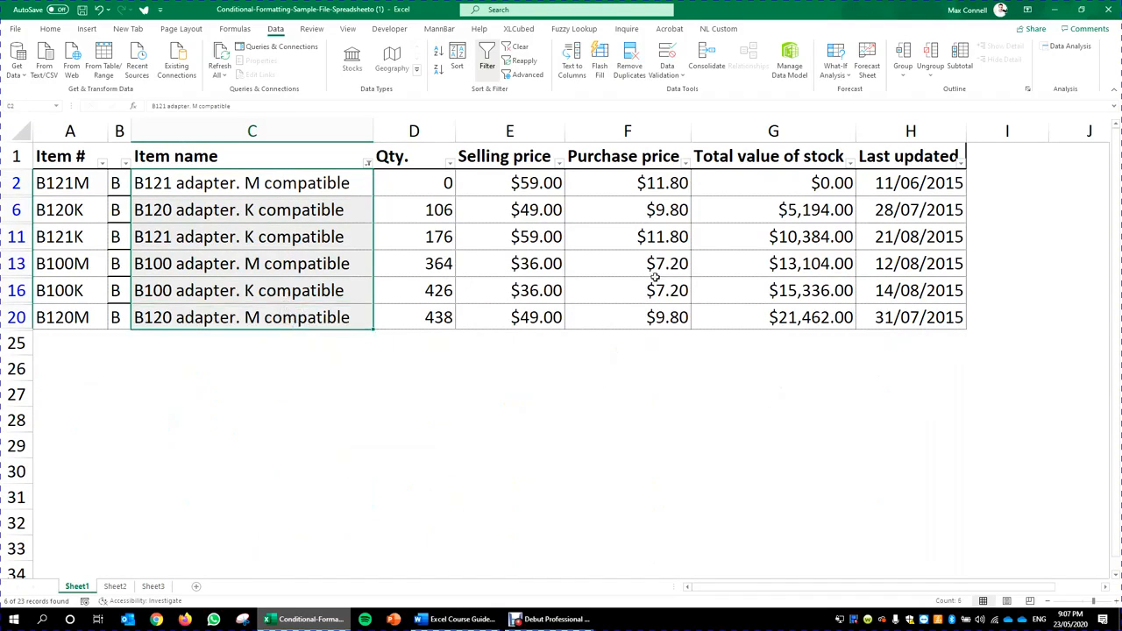
- Sort the filtered list by Purchase price from smallest to largest, and re-sort it from largest to smallest
click(692, 244)
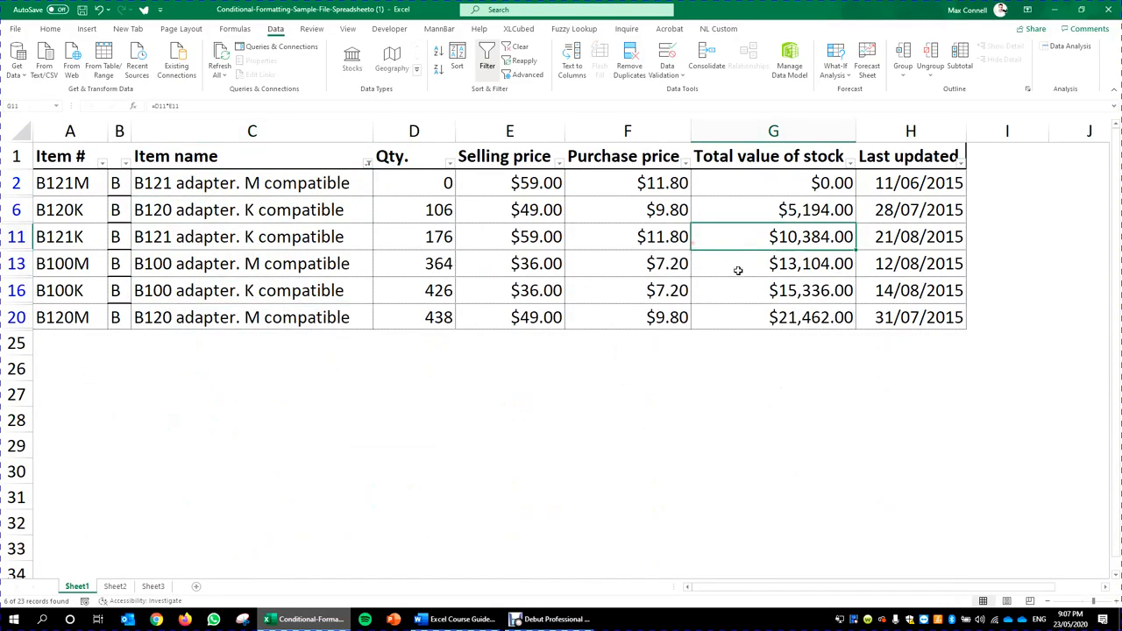
click(685, 163)
click(651, 186)
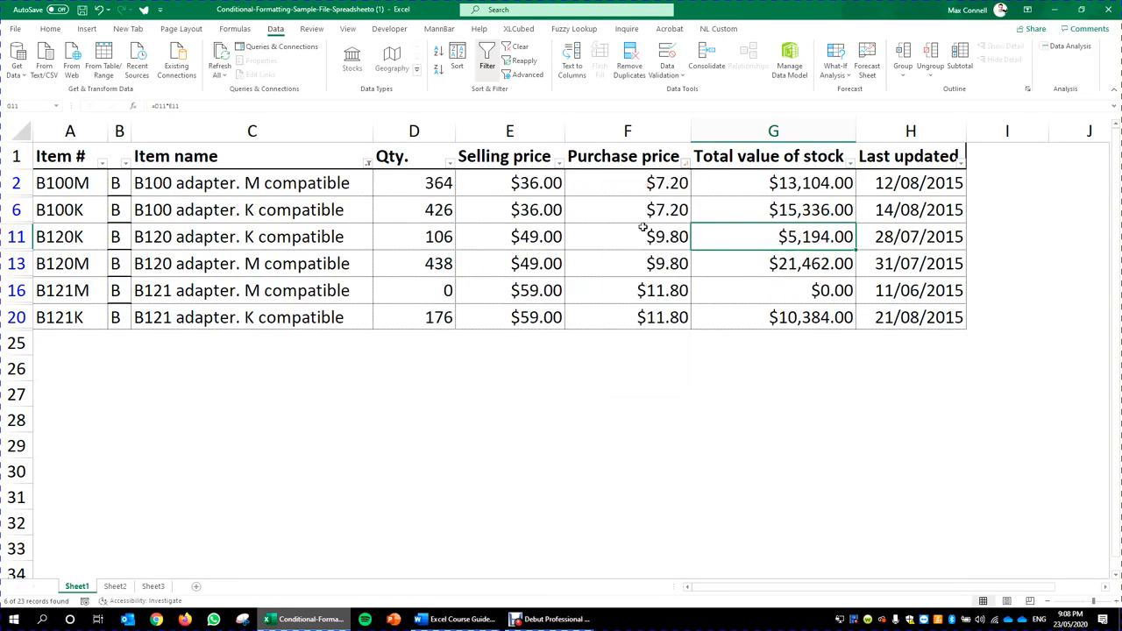
click(684, 163)
click(619, 194)
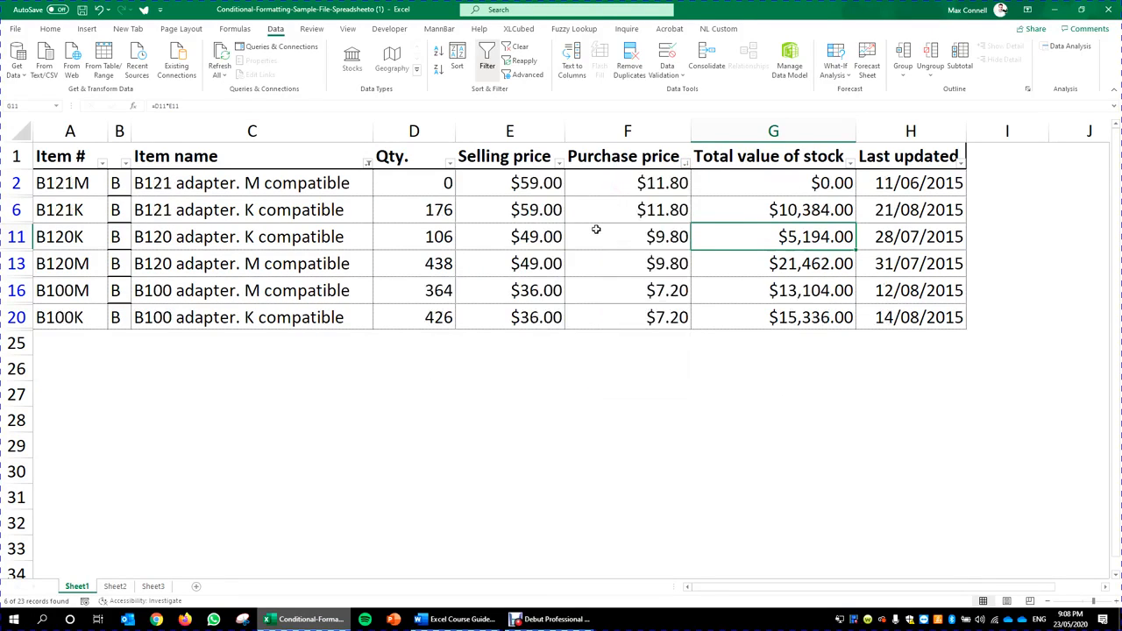
- Remove the custom Item name filter by turning filtering off and on again
key(ctrl+shift+l)
key(ctrl+shift+l)
click(613, 281)
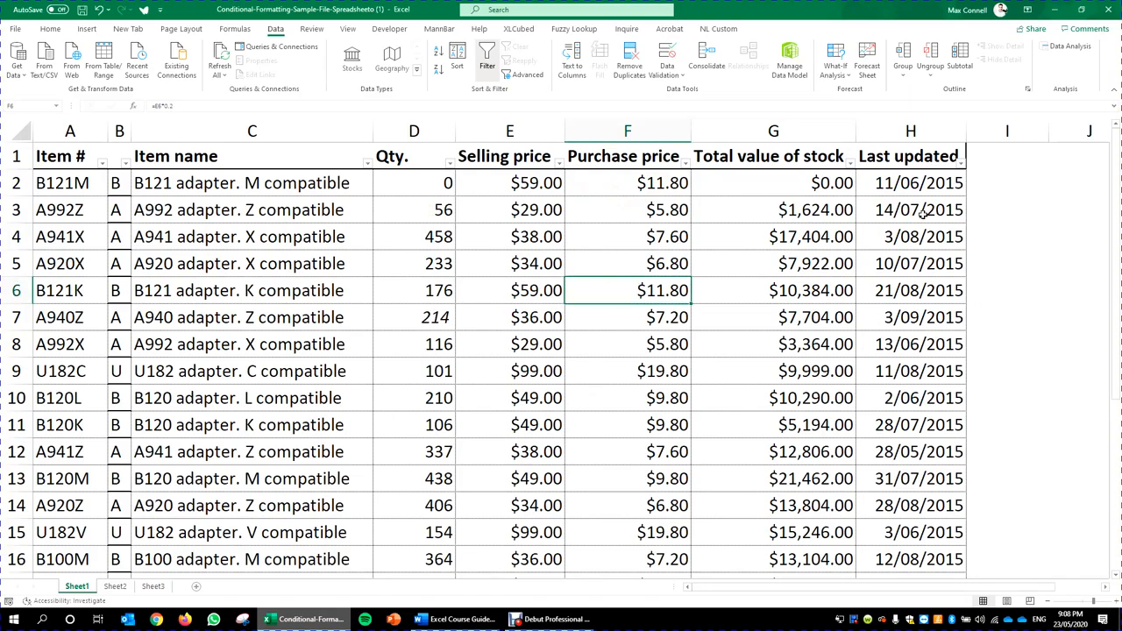
- Examine the Last updated filter's date tree by expanding and collapsing June and the 2015 group
click(958, 163)
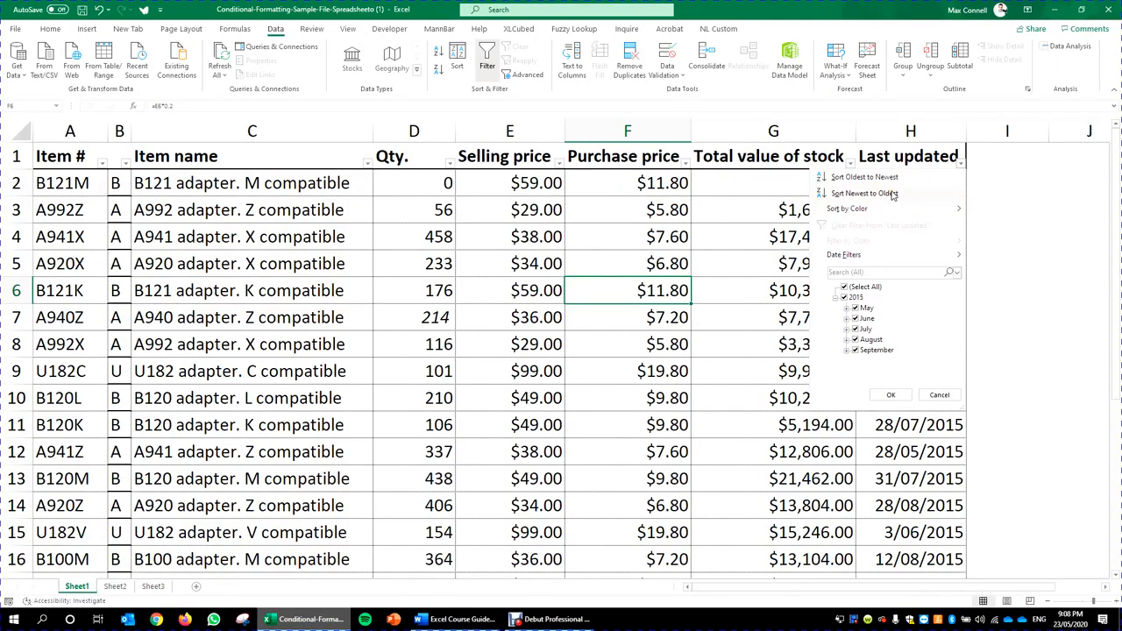
click(847, 320)
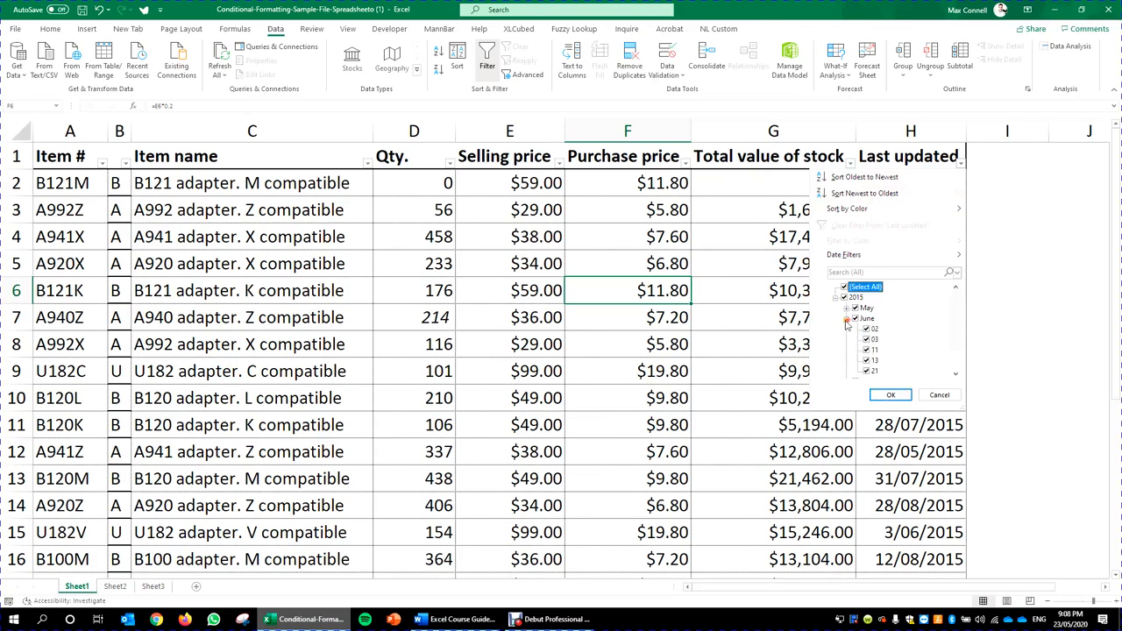
click(847, 320)
click(847, 320)
click(847, 319)
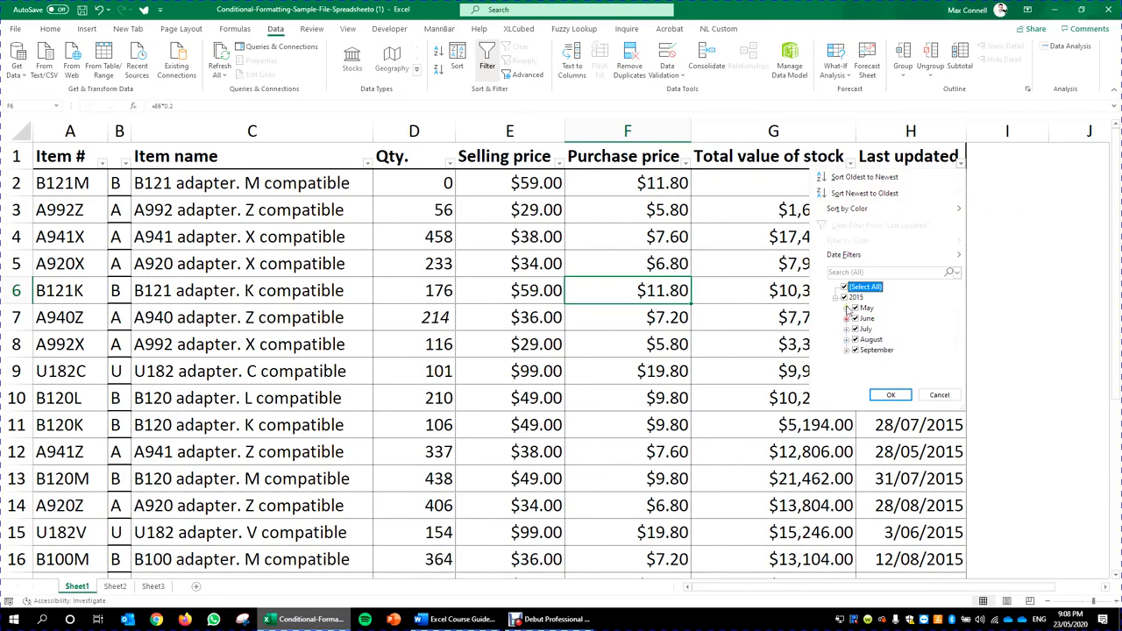
click(837, 298)
click(837, 298)
- Filter the Last updated column to all dates in an early-year month, and undo that filter
mouse_move(911, 260)
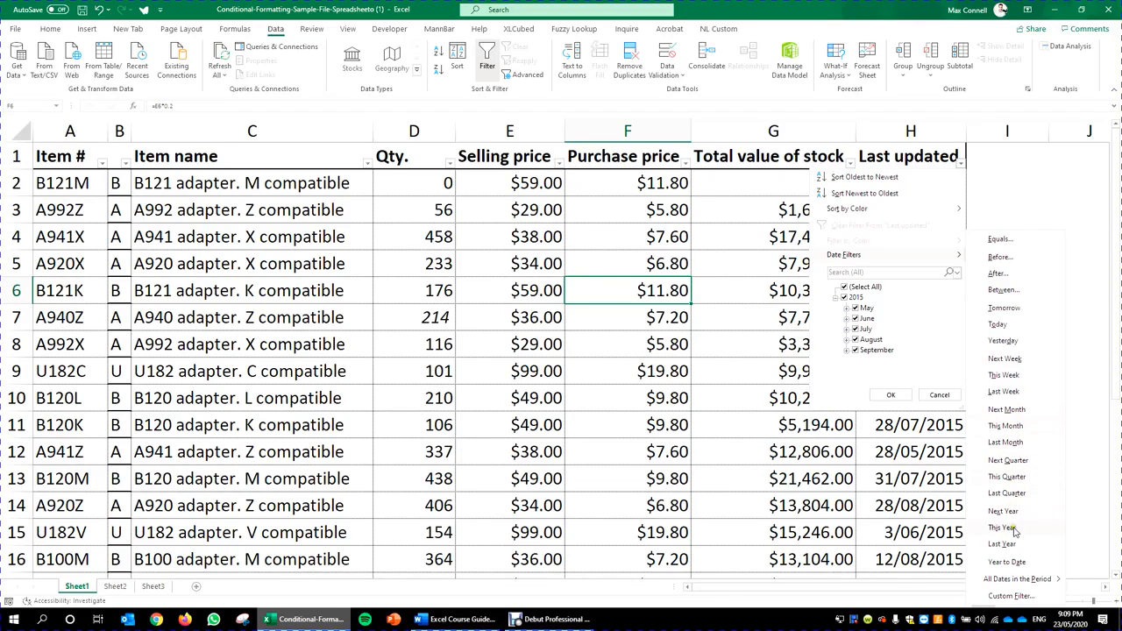
mouse_move(1035, 581)
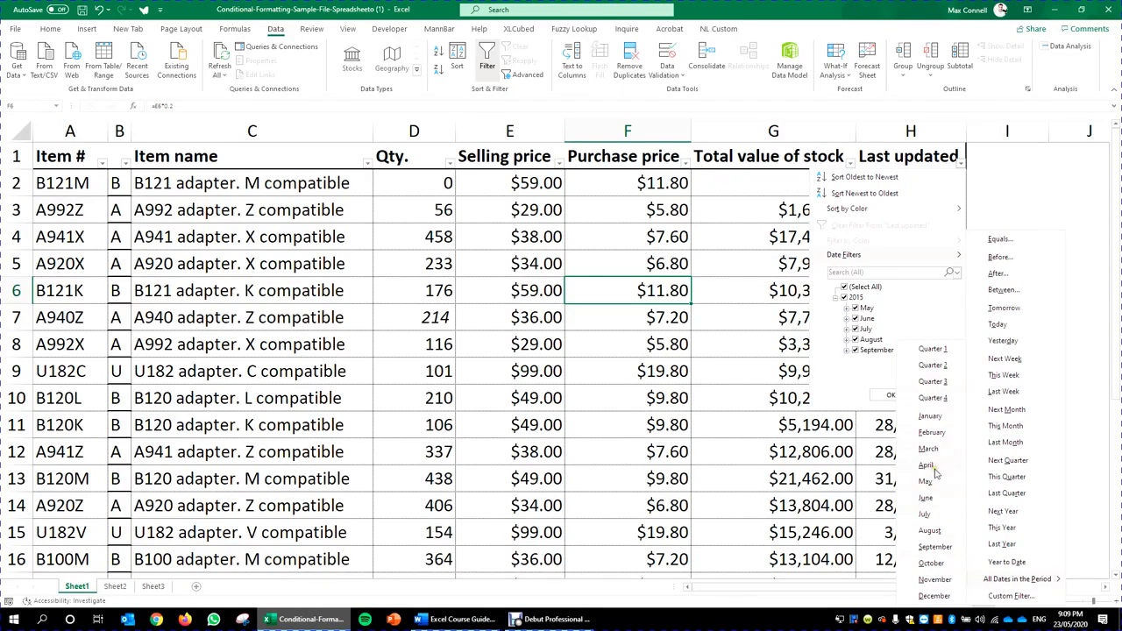
click(942, 427)
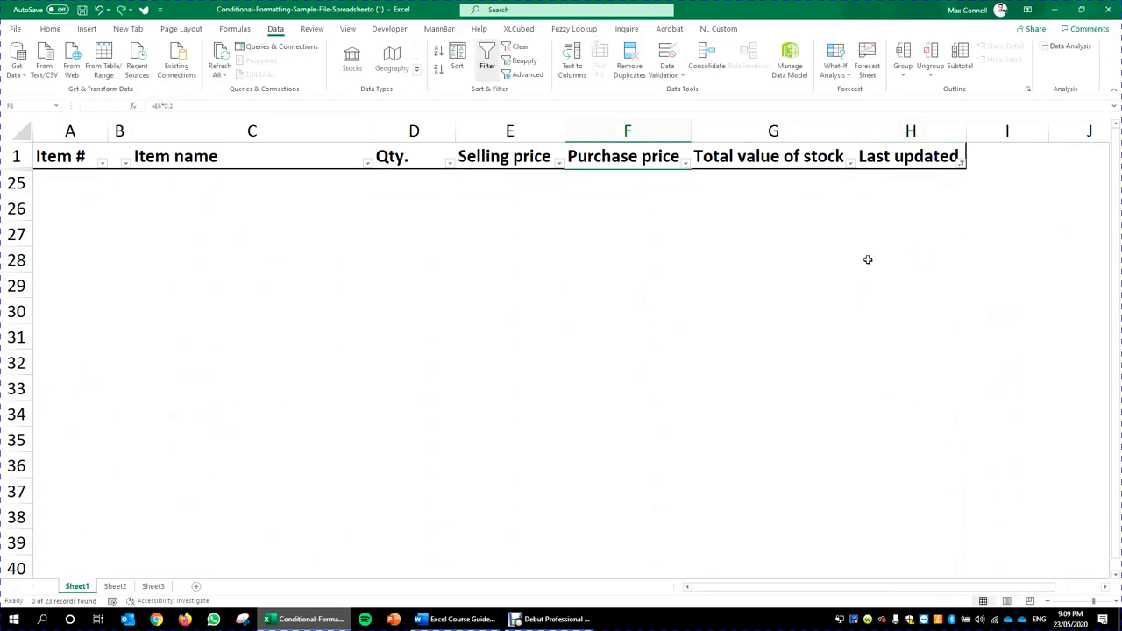
click(879, 231)
key(ctrl+z)
scroll(894, 211, up, 4)
click(907, 234)
click(934, 257)
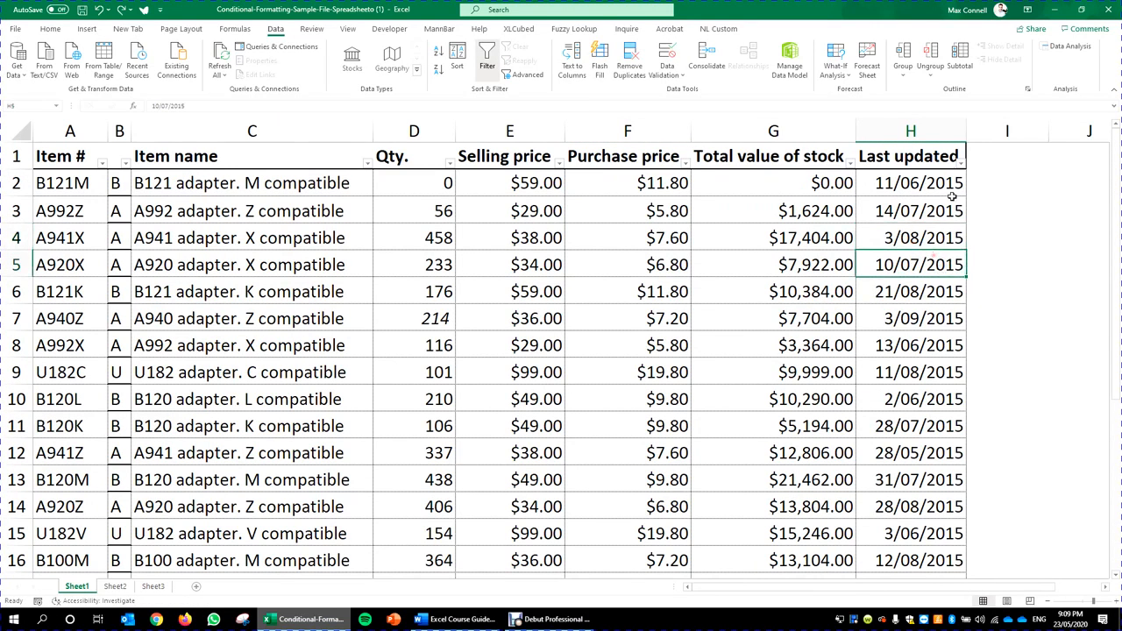
- Filter the Last updated column to all dates in the period July
click(960, 164)
mouse_move(912, 254)
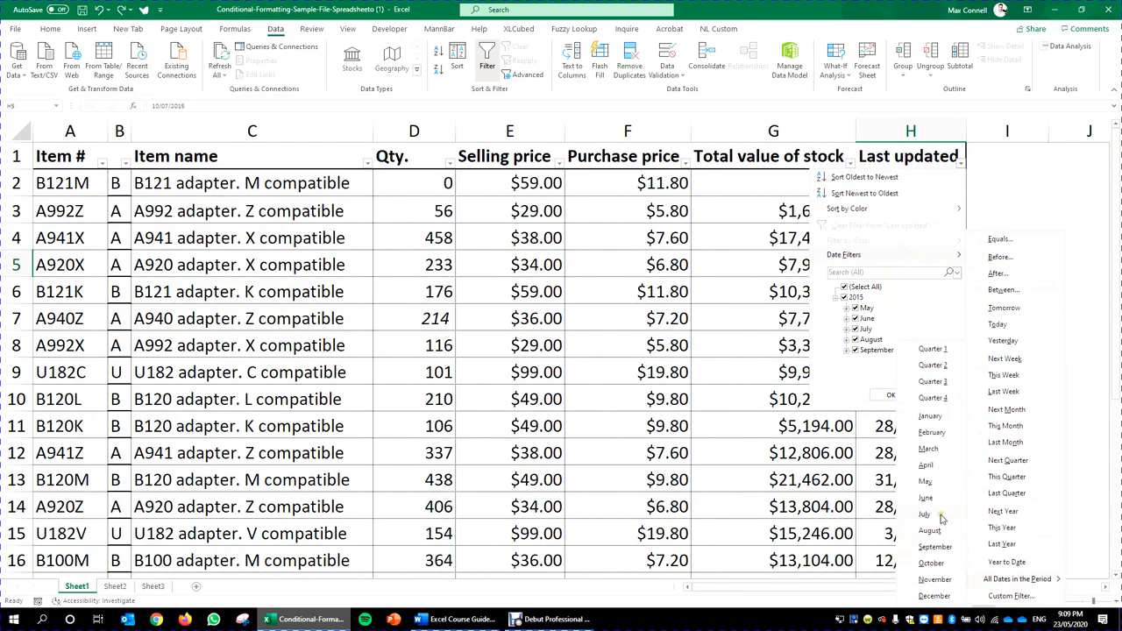
click(944, 520)
- Apply the Year to Date filter to the Last updated column, and clear the column's filter
click(960, 163)
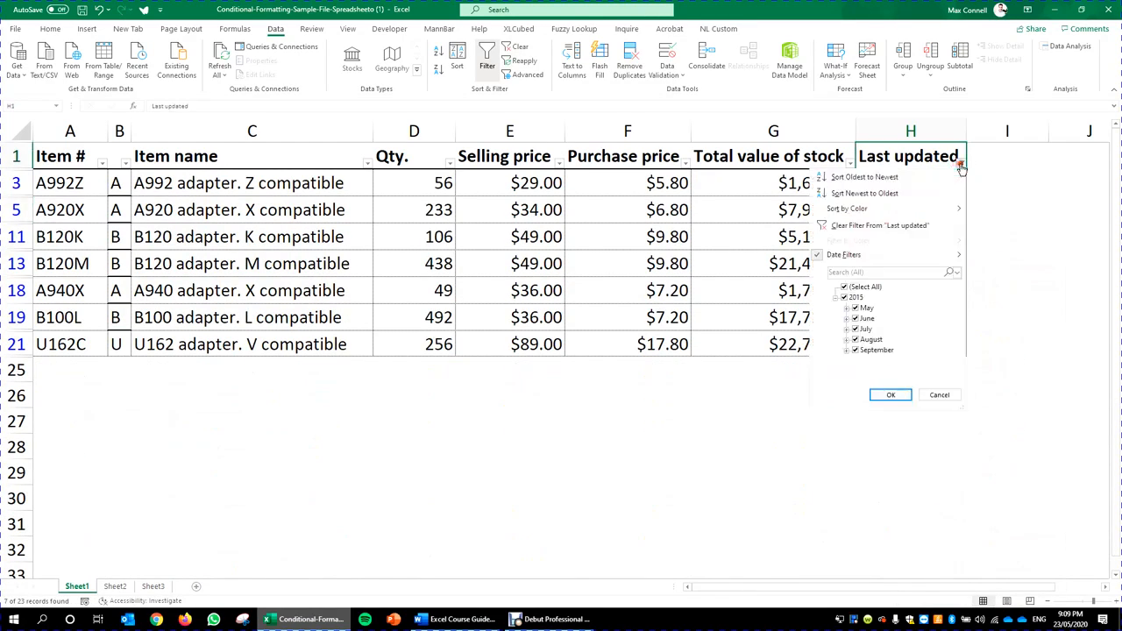
mouse_move(916, 254)
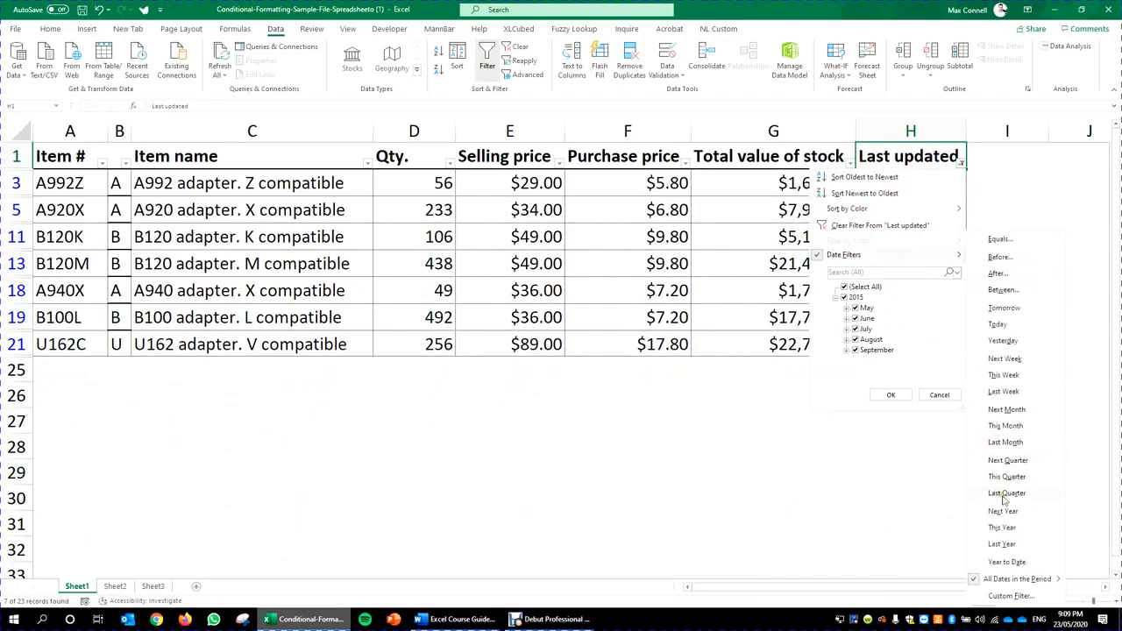
click(1020, 562)
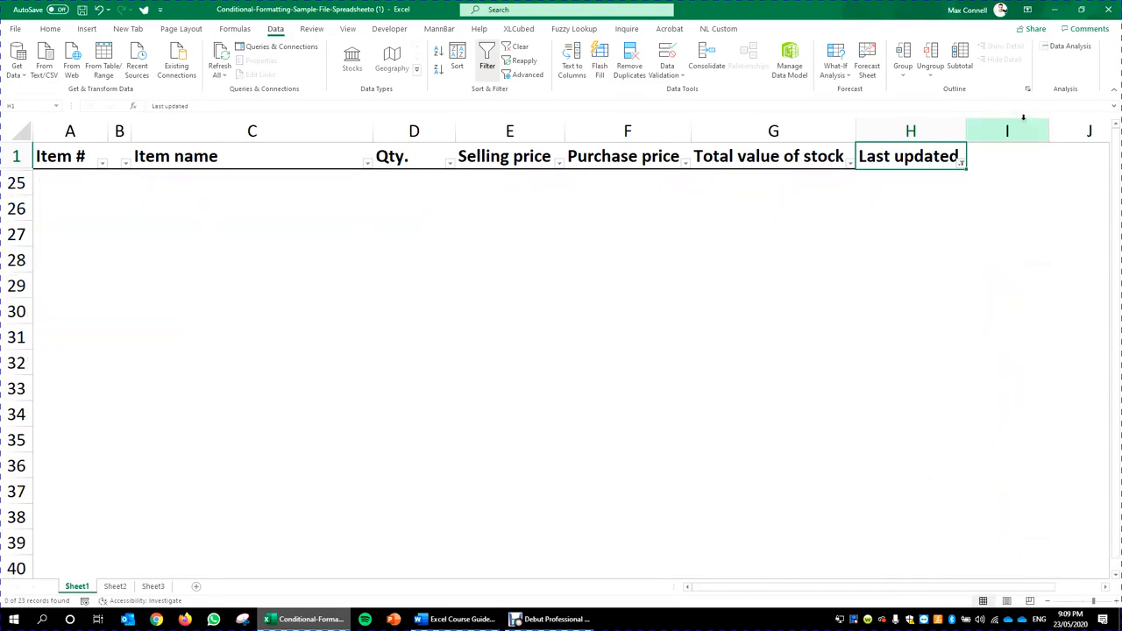
click(961, 163)
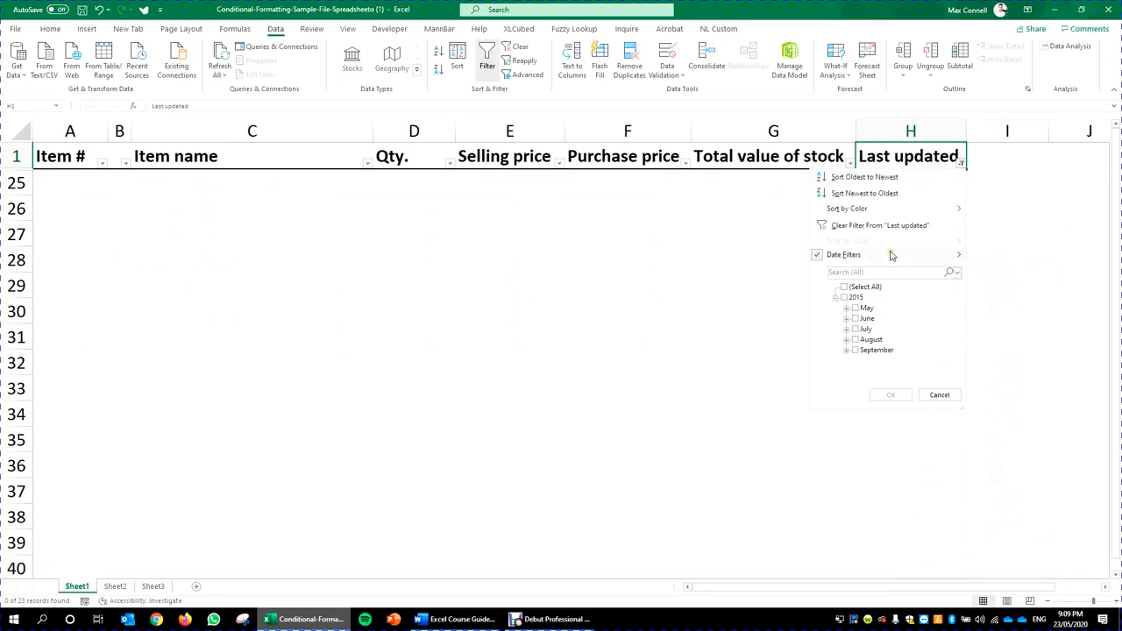
click(911, 227)
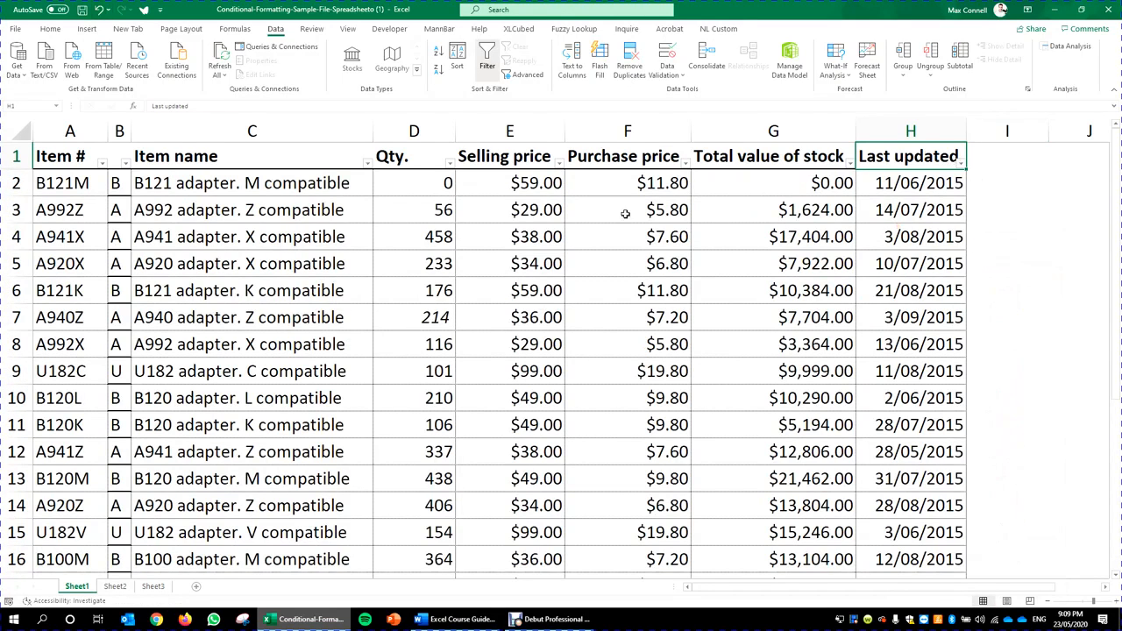
- View the comparison options of a custom date filter on the Last updated column, and cancel it
click(960, 163)
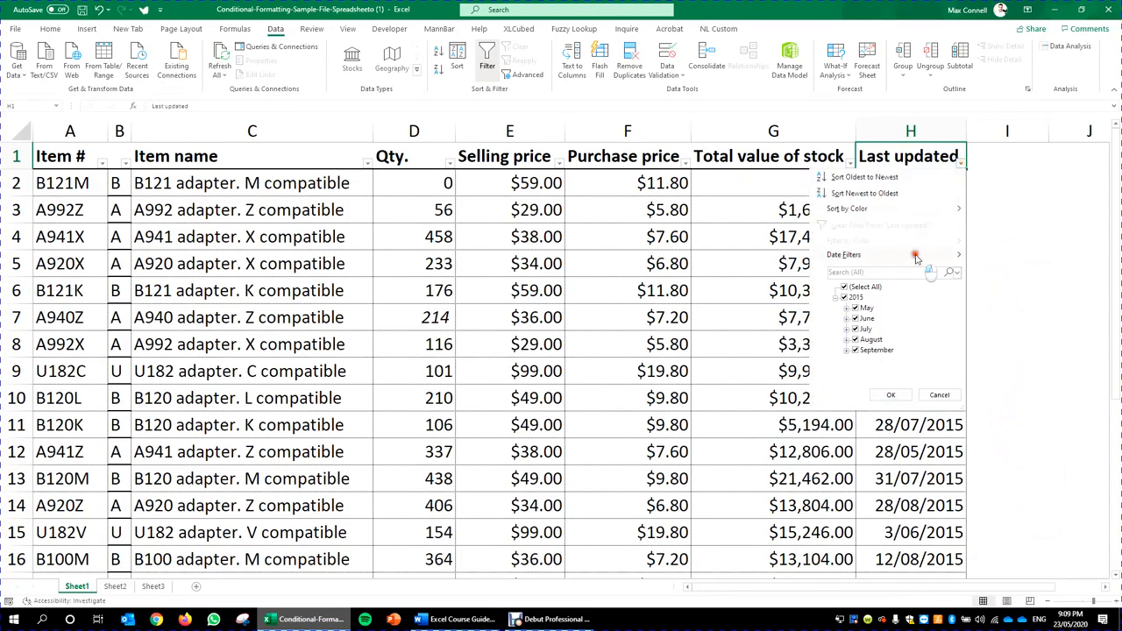
mouse_move(914, 254)
click(1023, 595)
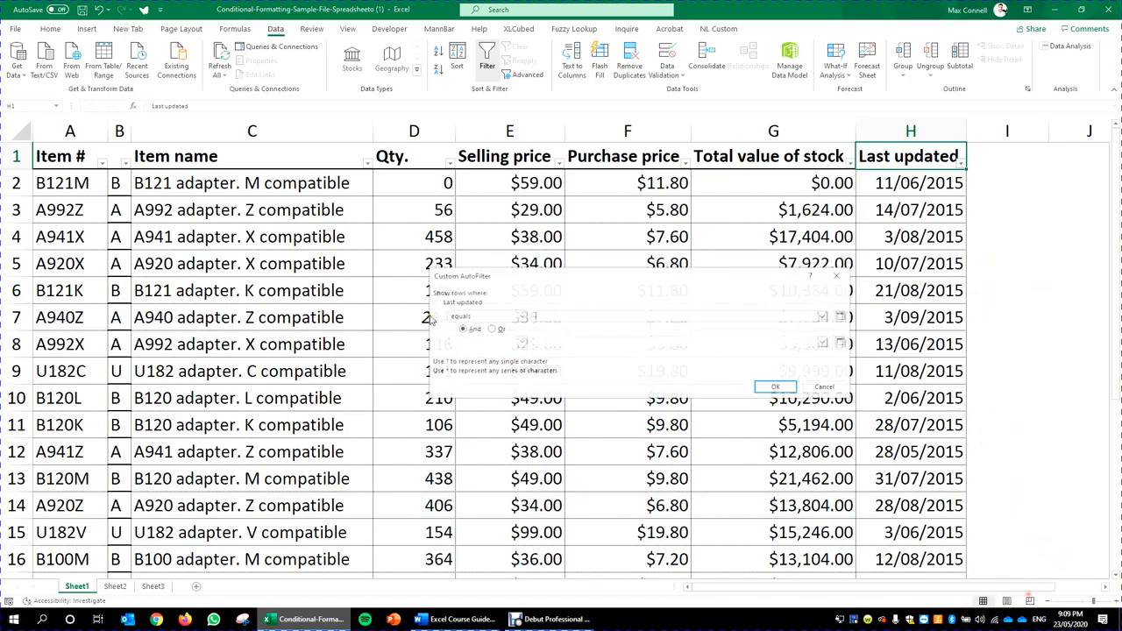
click(521, 316)
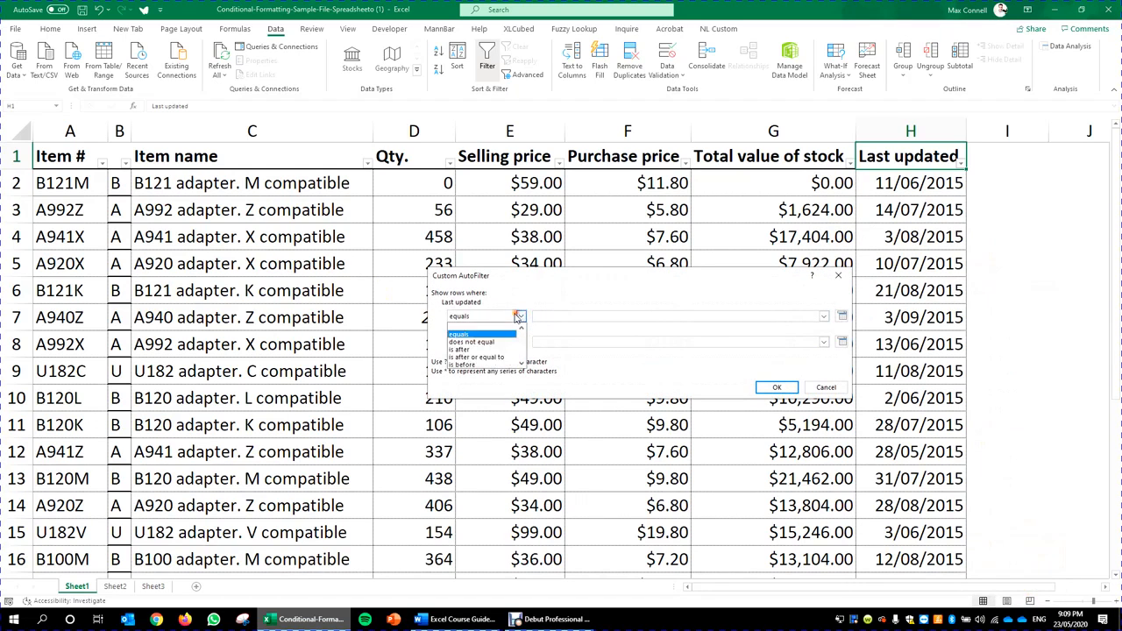
click(826, 386)
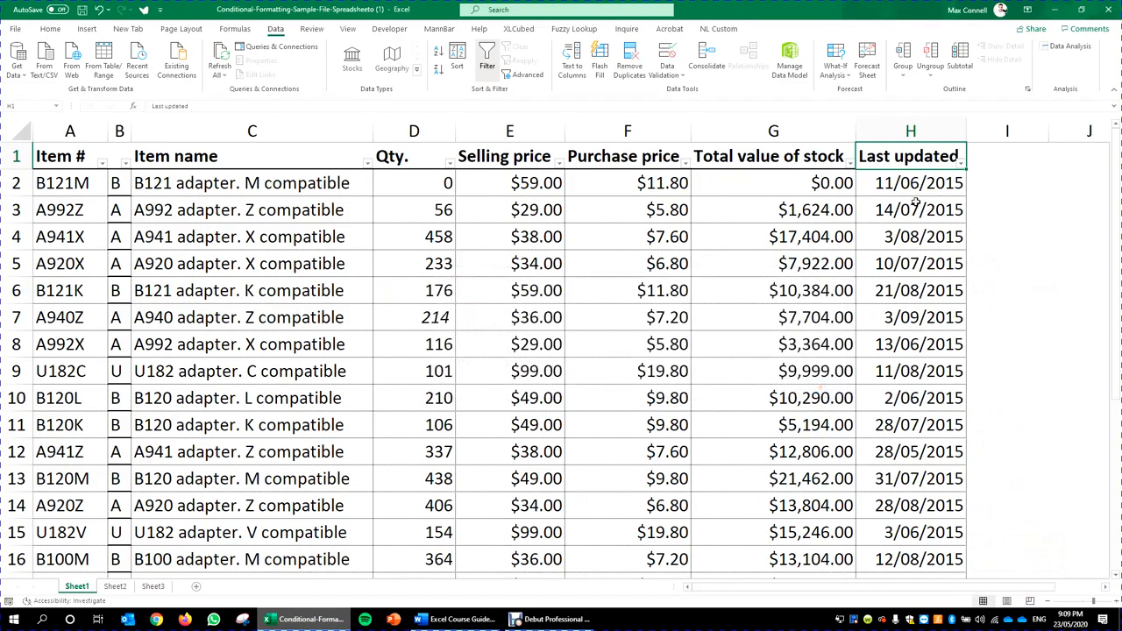
- Display the date filter options for the Last updated column
click(961, 166)
mouse_move(912, 255)
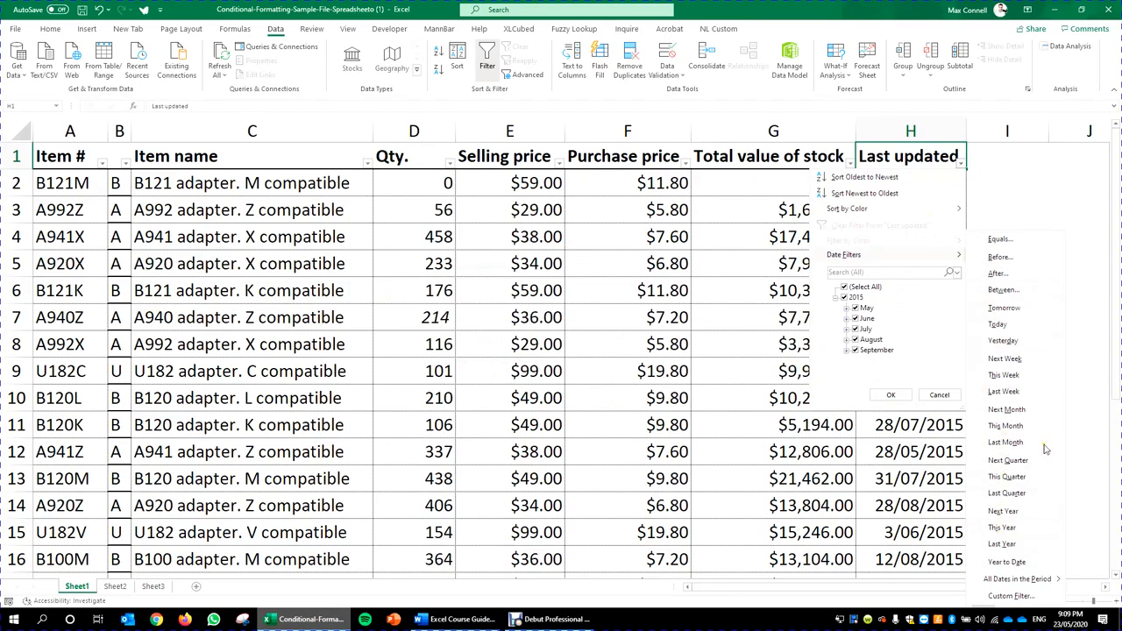
- Filter the Last updated column for dates equal to 28/07/2015, and undo that filter
click(1000, 239)
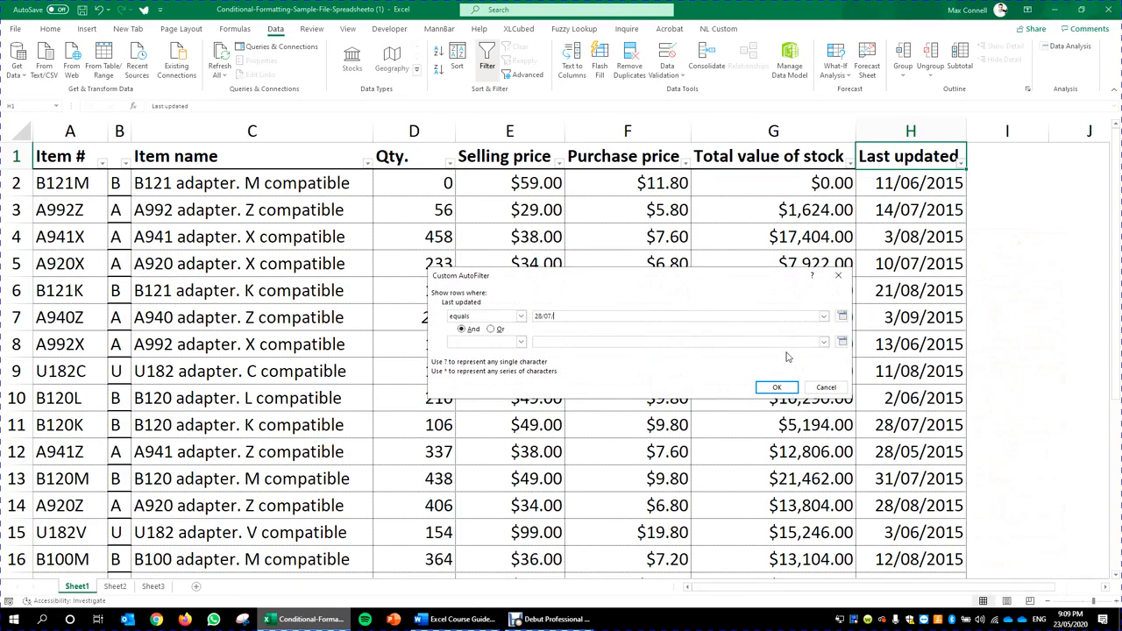
key(Return)
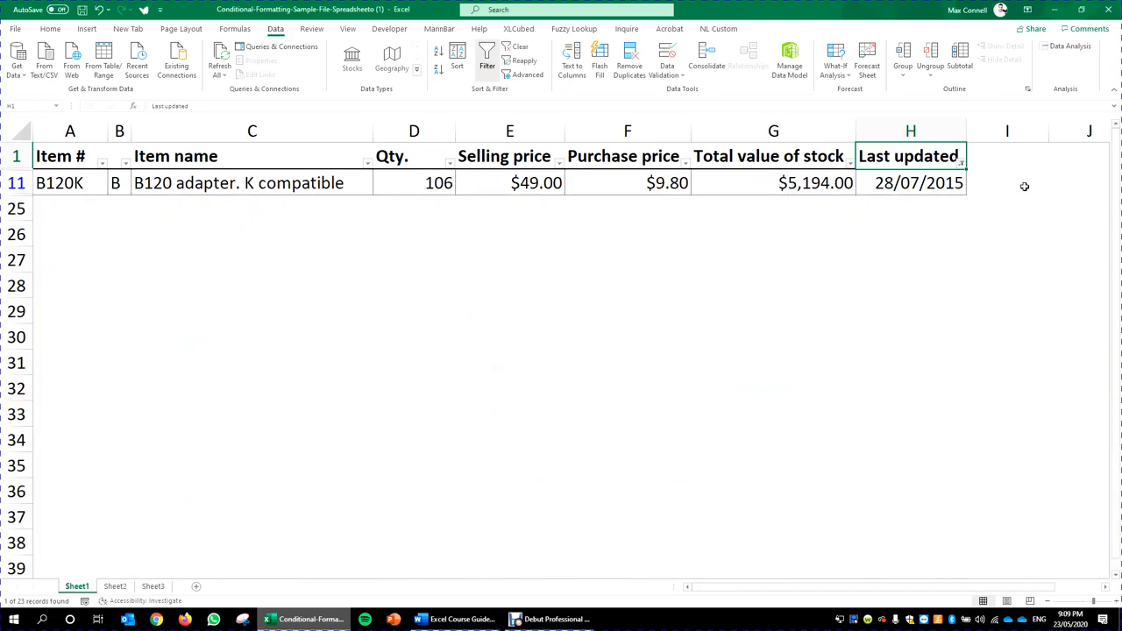
key(ctrl+z)
click(890, 292)
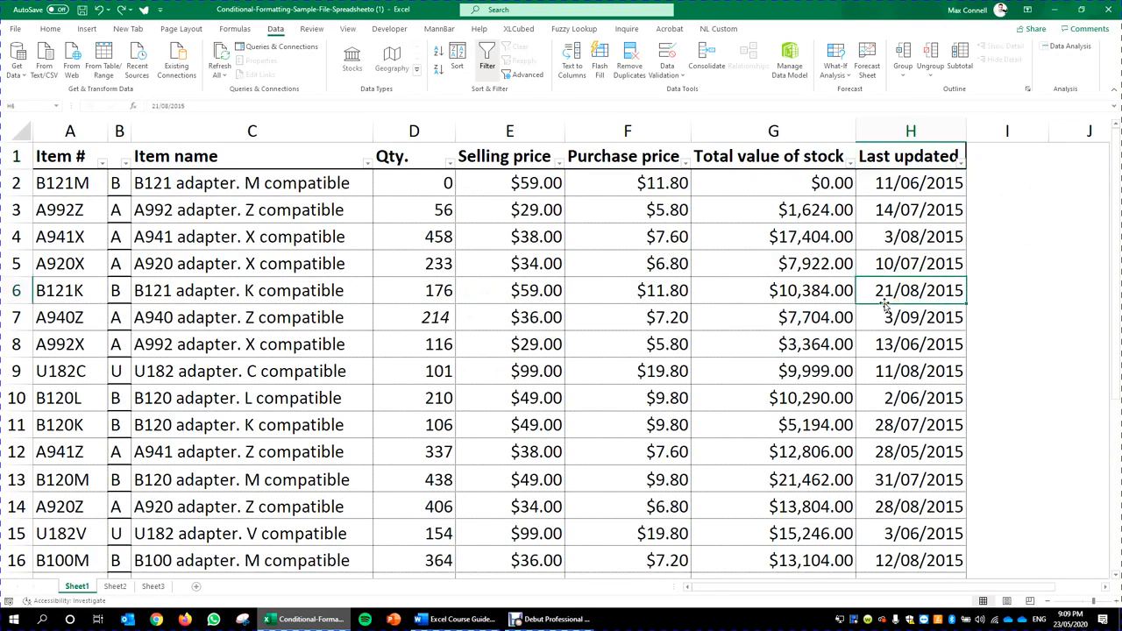
click(942, 208)
click(961, 164)
mouse_move(855, 255)
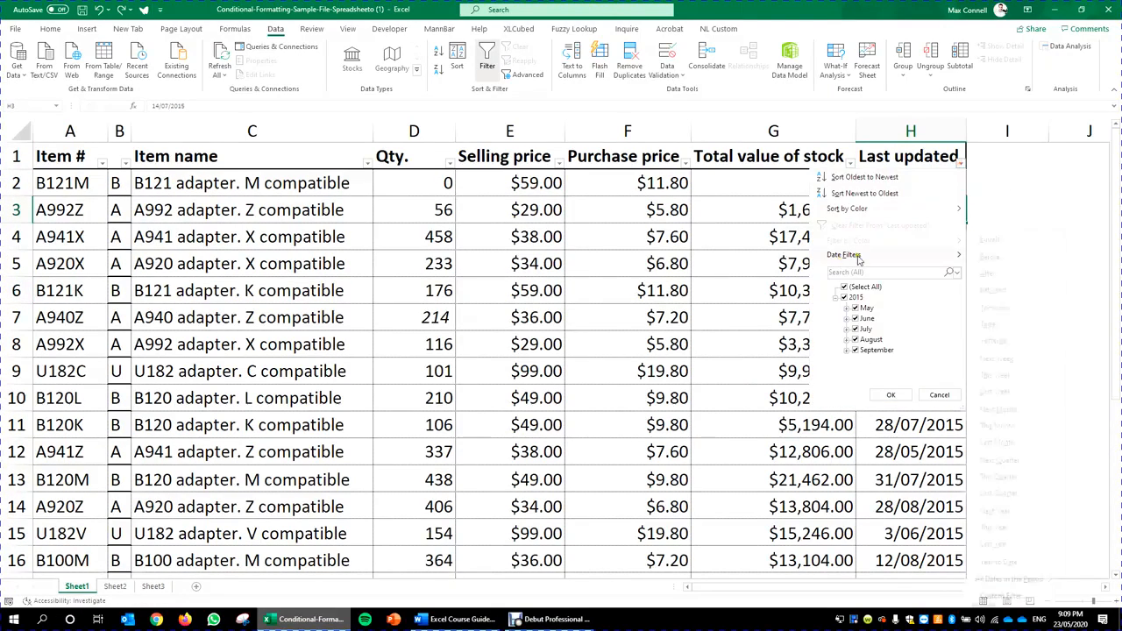
click(734, 299)
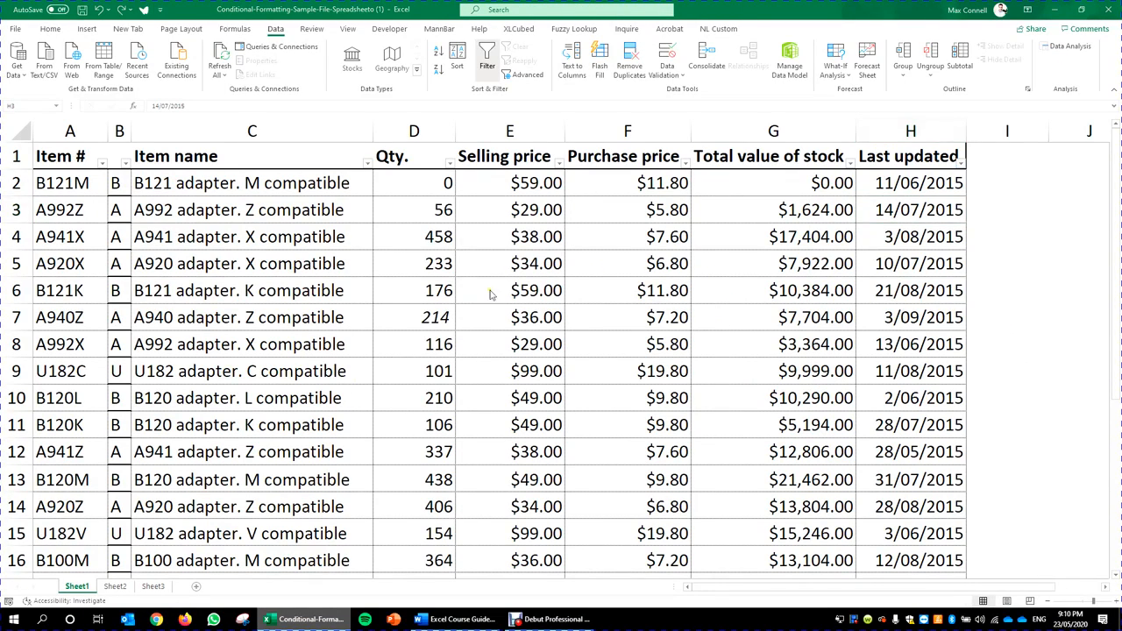
- Filter the Item name column to the A940 Z, A941 X and Z, A992 X and Z, and B100 K, L and M adapters
drag(333, 292, 328, 264)
click(367, 163)
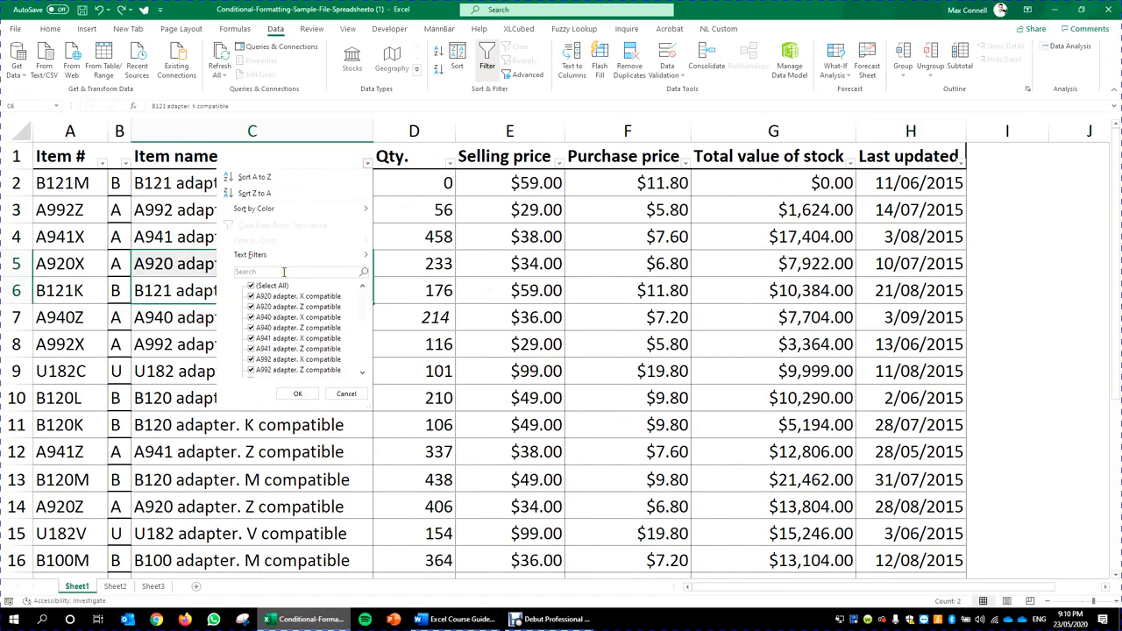
click(252, 286)
click(252, 328)
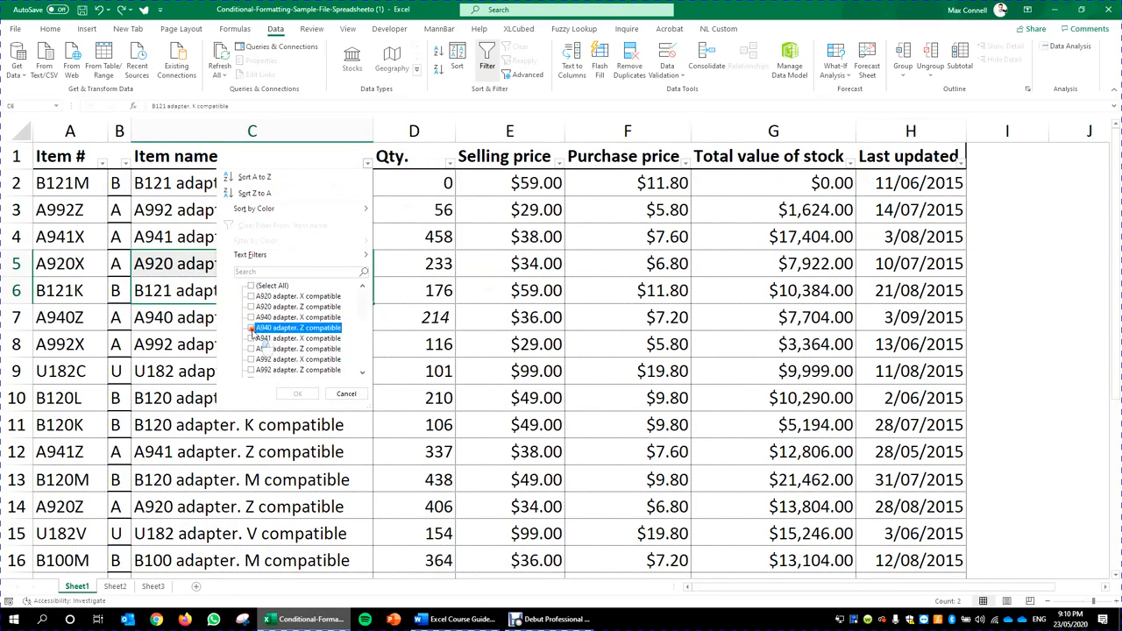
click(251, 349)
click(252, 339)
scroll(255, 358, down, 1)
click(251, 327)
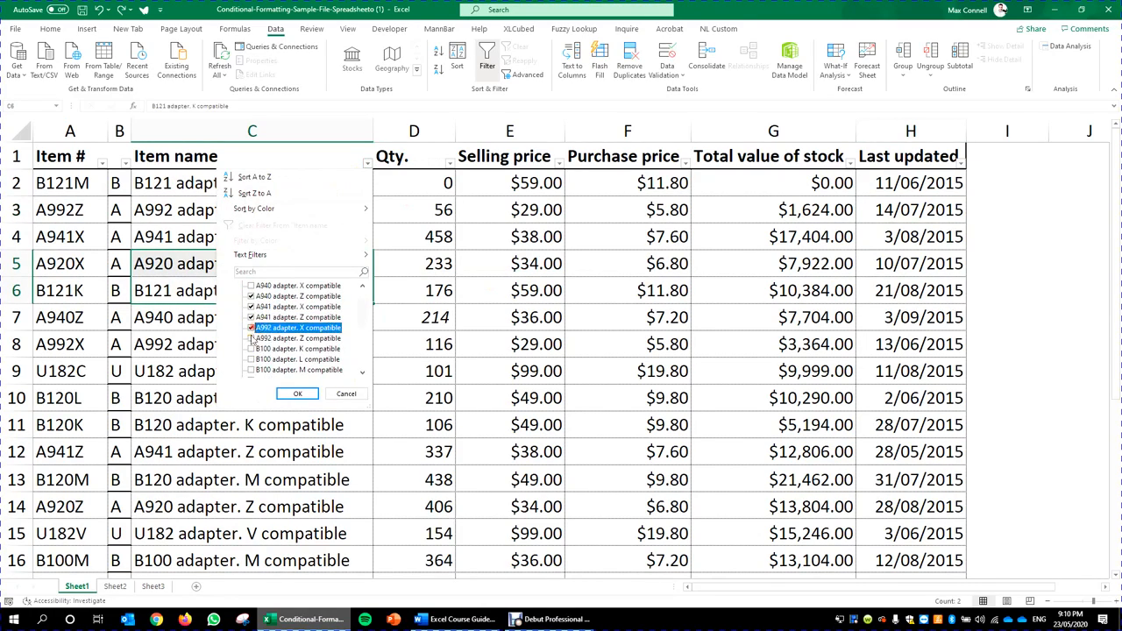
click(251, 338)
click(252, 349)
click(251, 359)
click(251, 370)
click(298, 394)
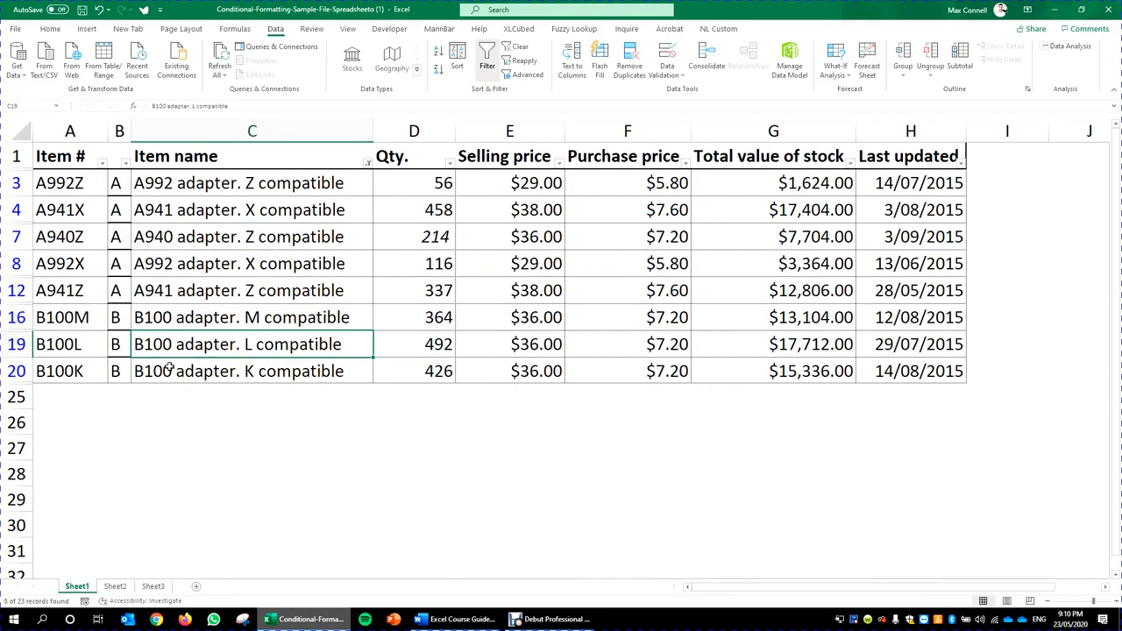
- Examine the filtered rows and their row numbers, including the neighbouring visible rows 8 and 12
click(367, 163)
click(477, 434)
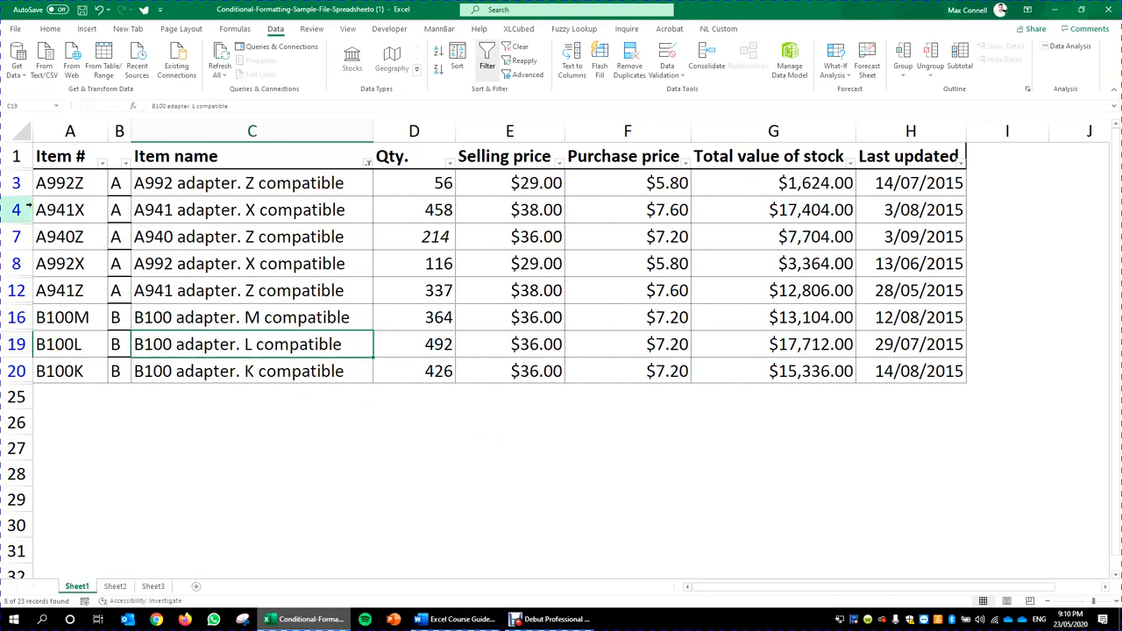
drag(16, 158, 30, 382)
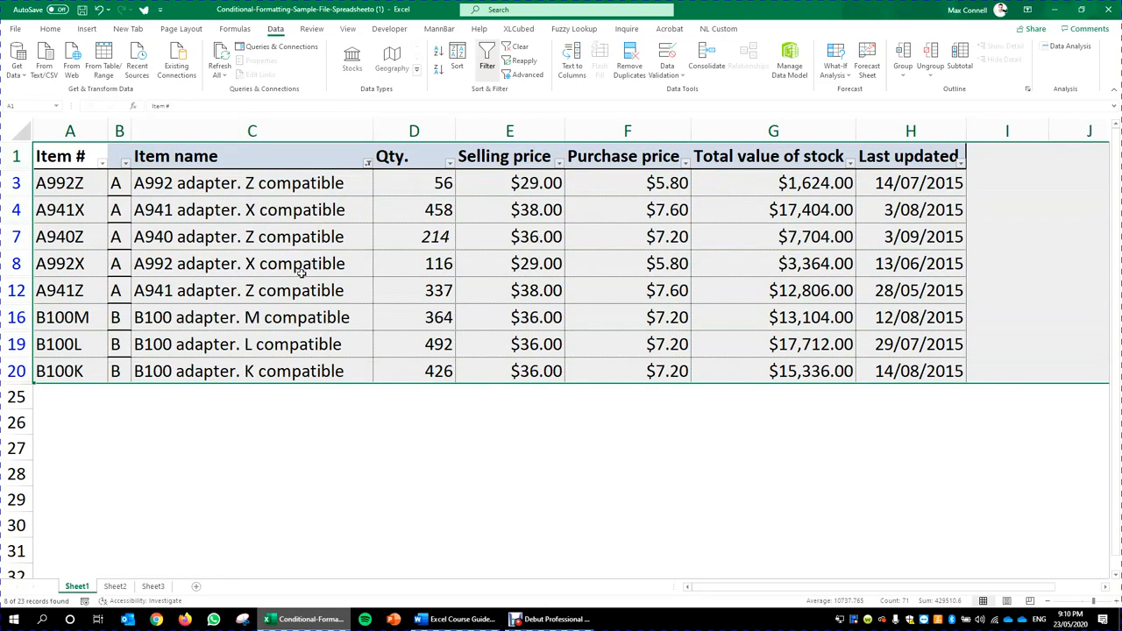
click(219, 263)
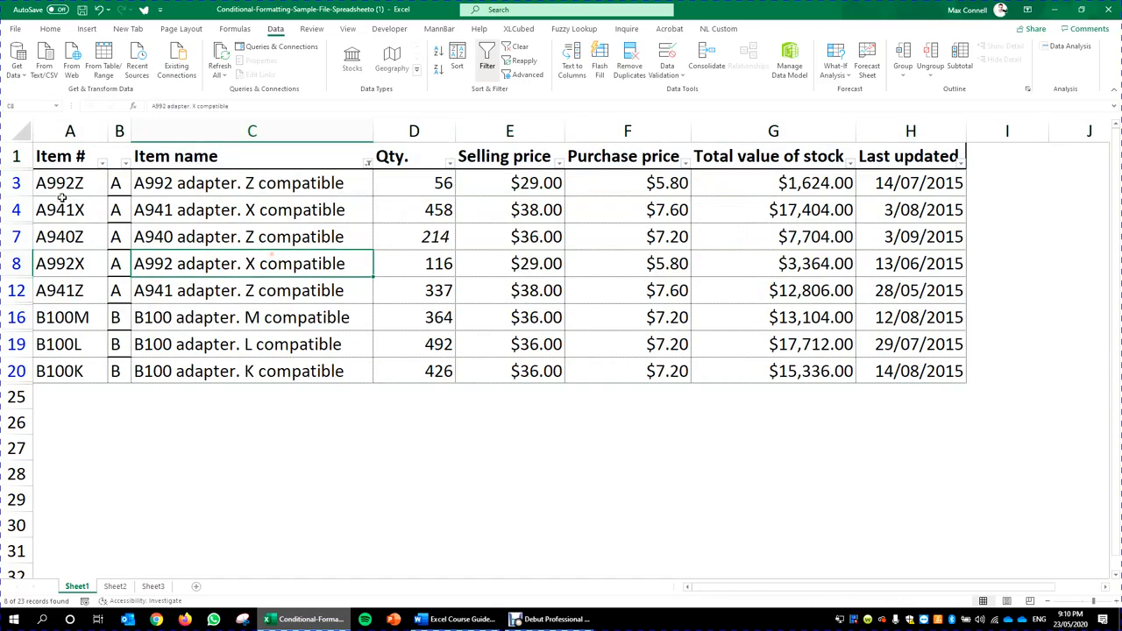
click(15, 397)
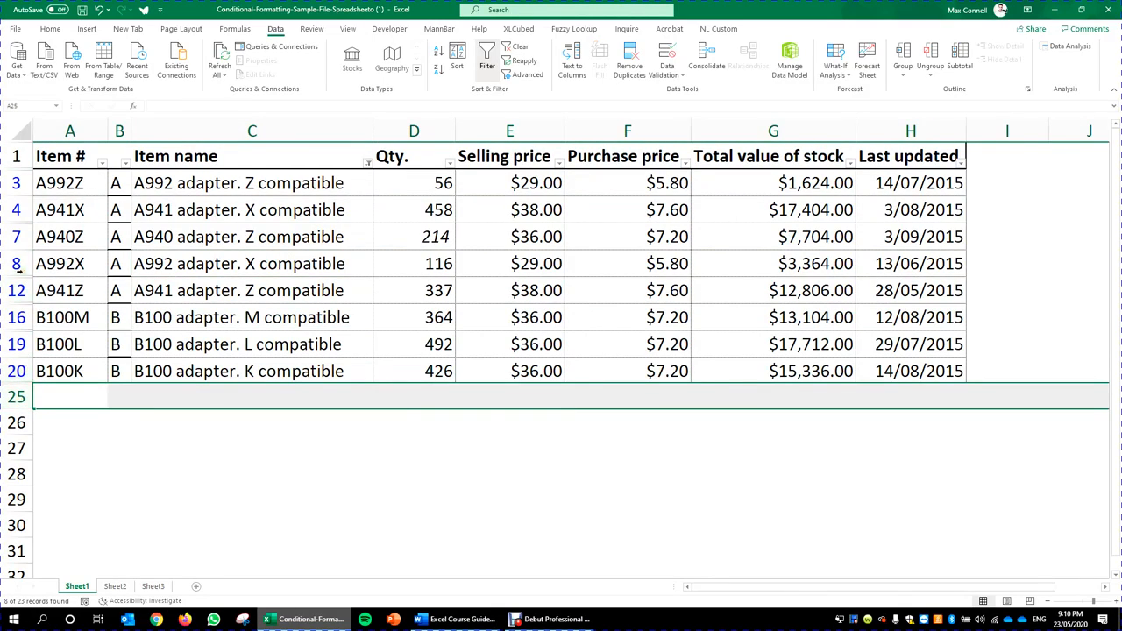
click(18, 268)
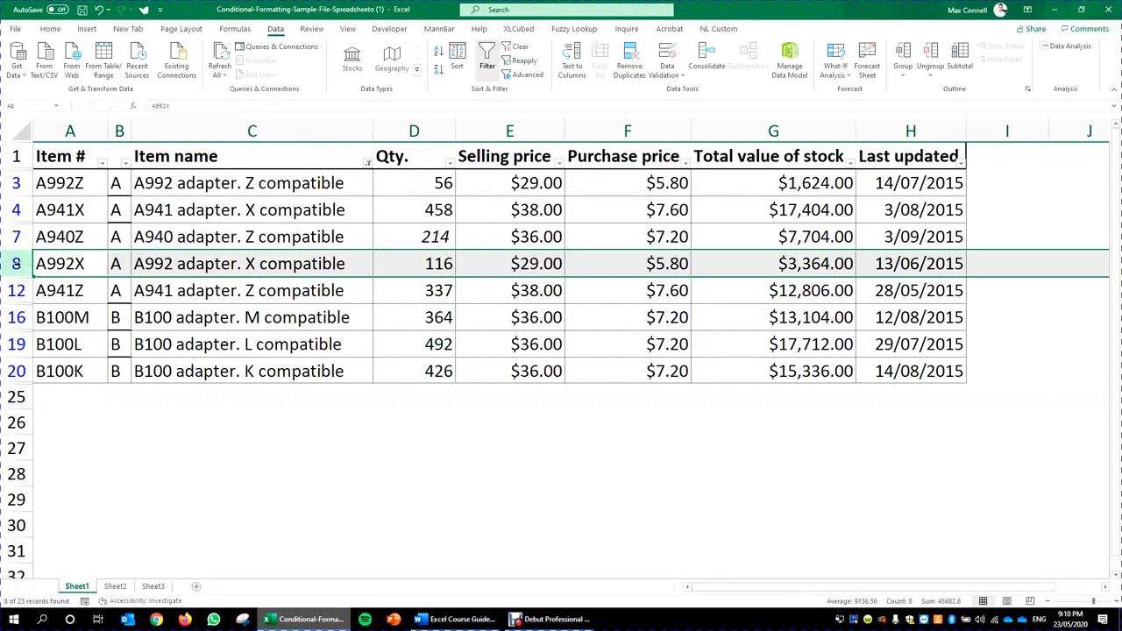
click(17, 290)
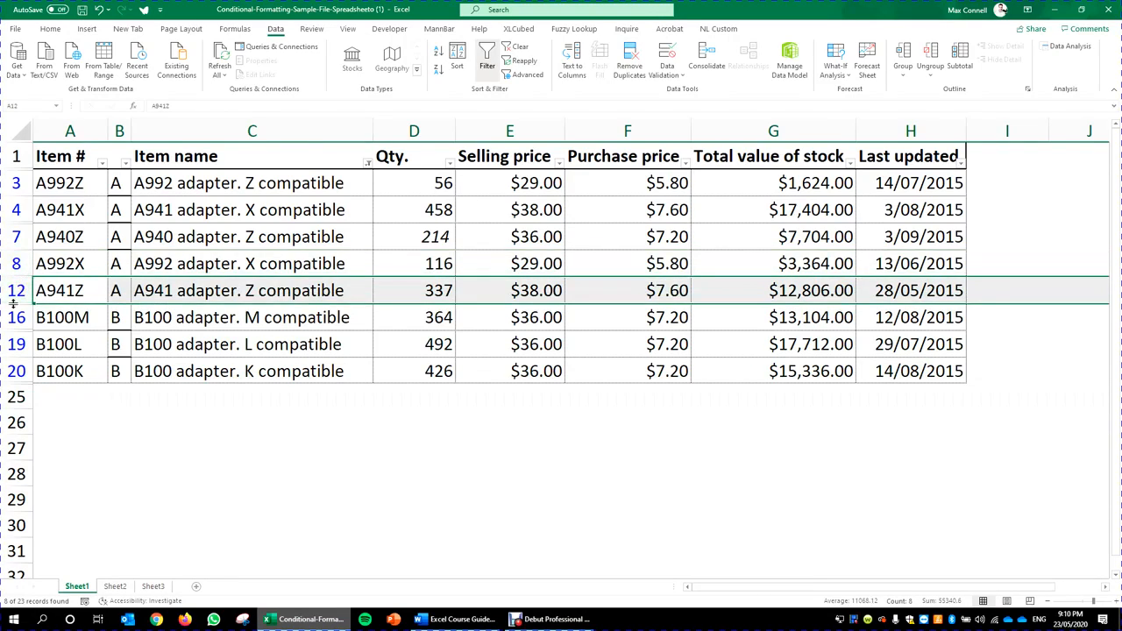
drag(9, 264, 18, 290)
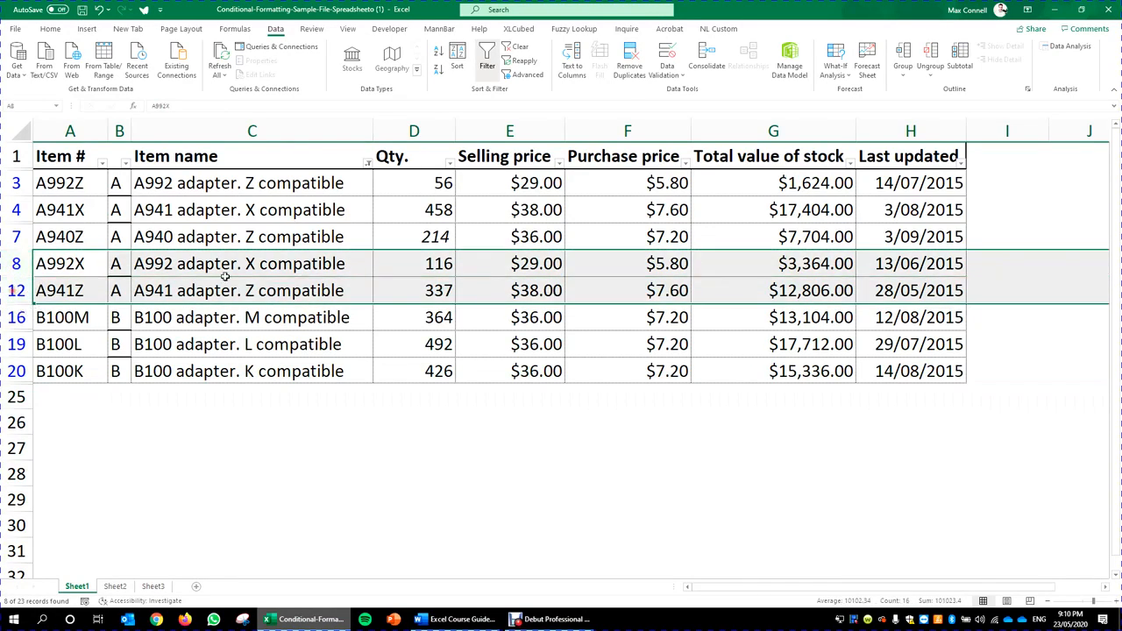
click(217, 265)
- Copy the visible filtered rows together with the header row, from Item # through Last updated
drag(70, 183, 927, 371)
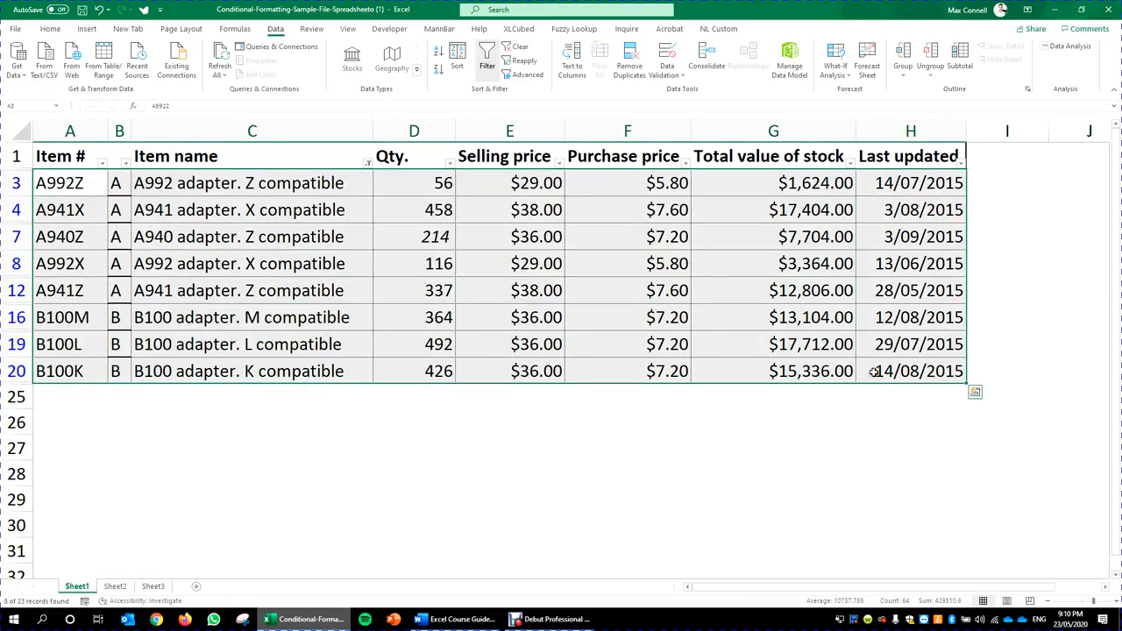
key(ctrl+c)
drag(99, 156, 937, 375)
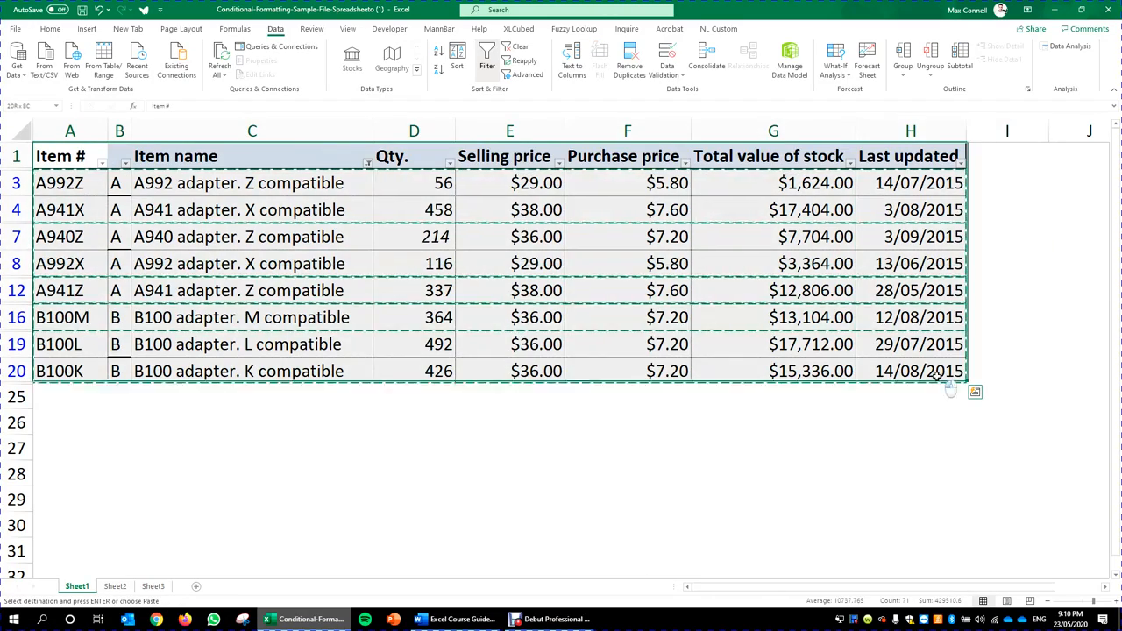
key(ctrl+c)
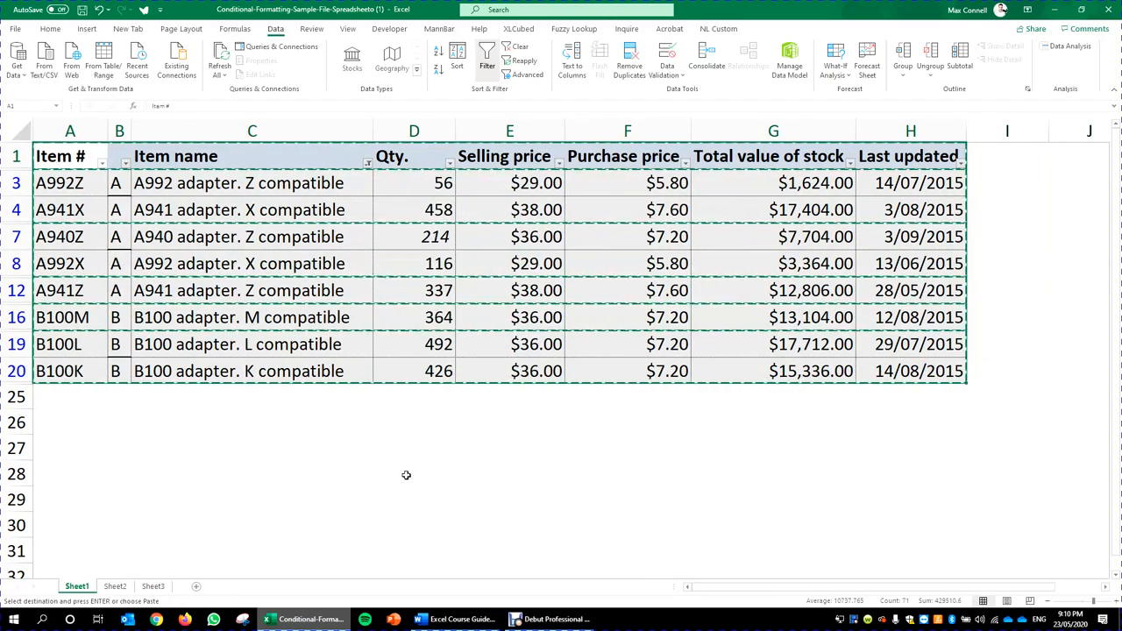
- Paste the copied table as values at cell C3 of a new sheet and widen the Item name column
click(195, 586)
click(101, 159)
key(ctrl+alt+v)
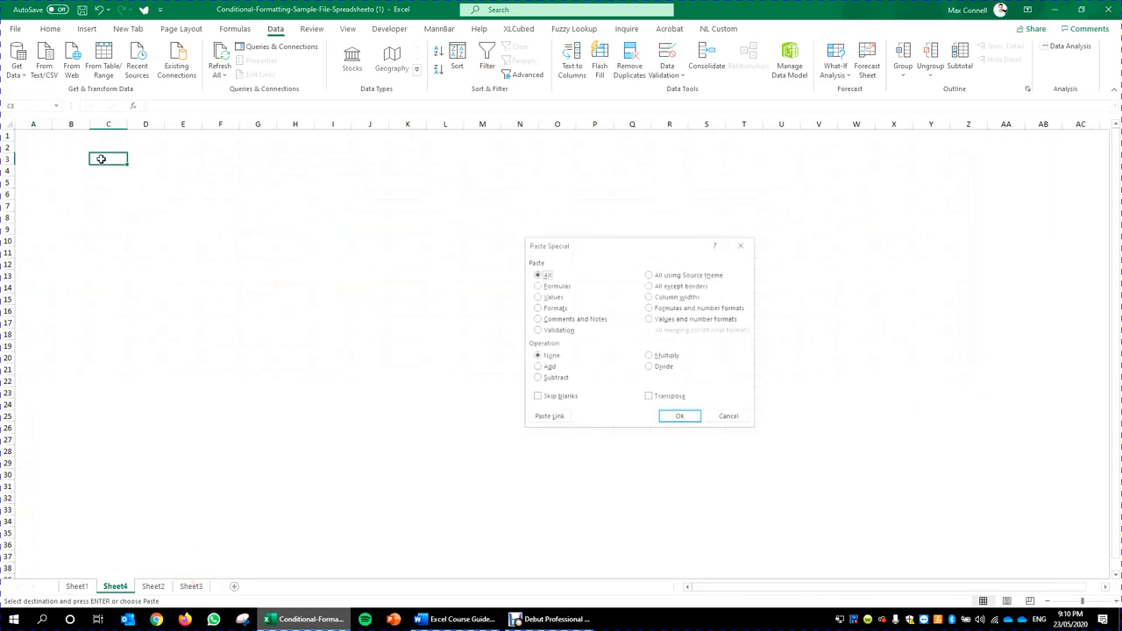
key(v)
key(Return)
click(287, 205)
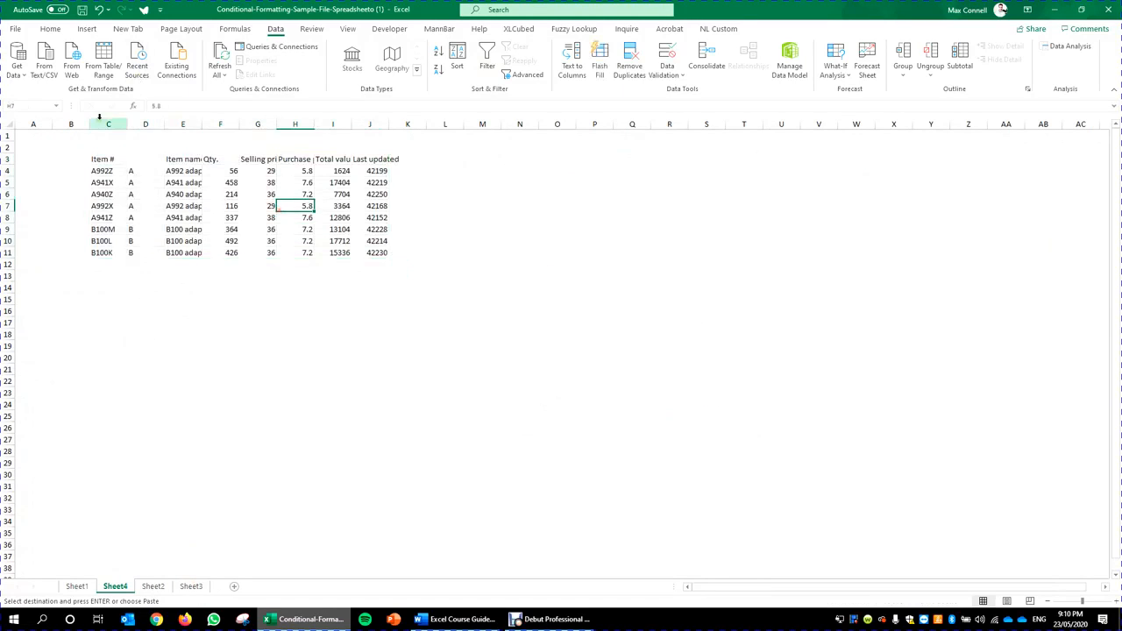
drag(163, 123, 272, 124)
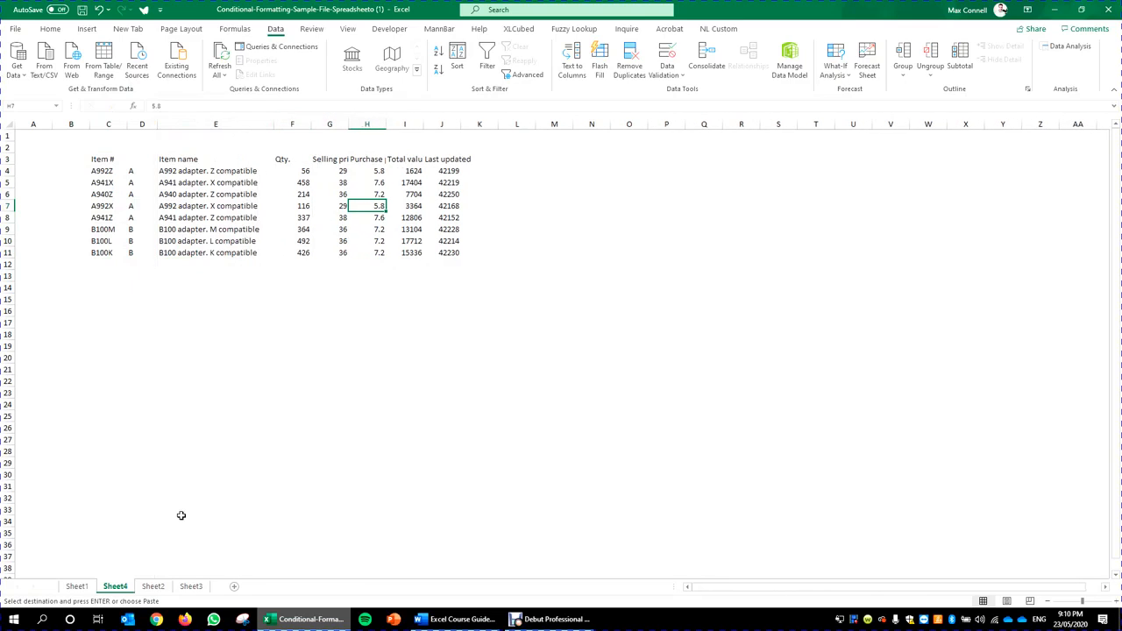
- Return to Sheet1 and try to unhide the filtered-out rows between rows 4 and 7
click(76, 586)
key(Escape)
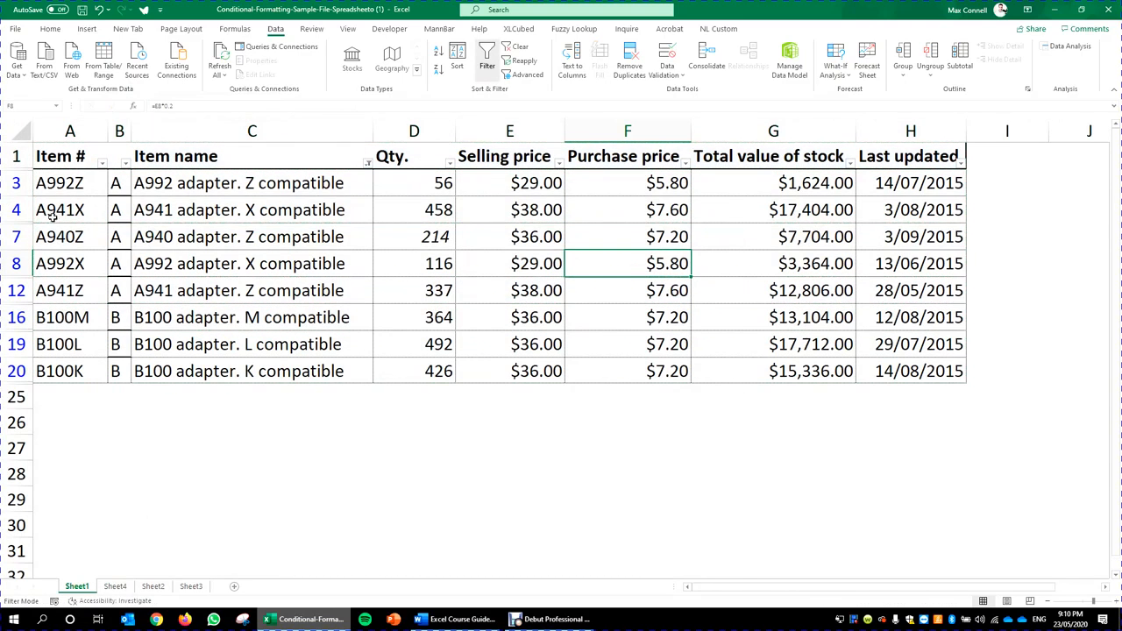
drag(16, 210, 17, 232)
right_click(17, 234)
click(72, 427)
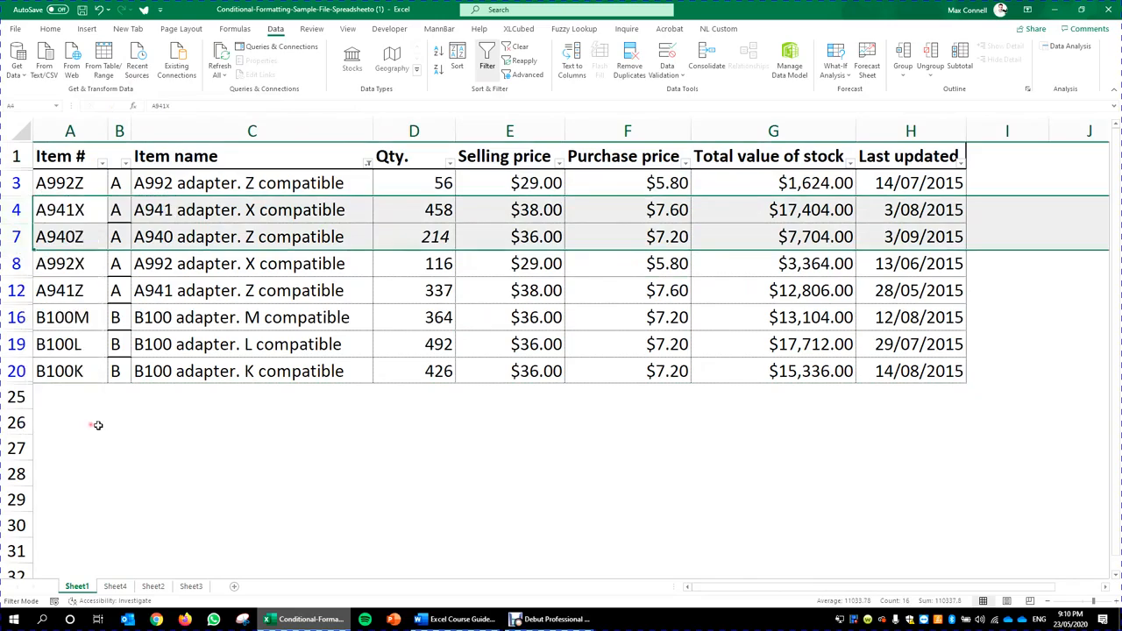
- Clear the Item name filter from the Sheet1 table
click(626, 265)
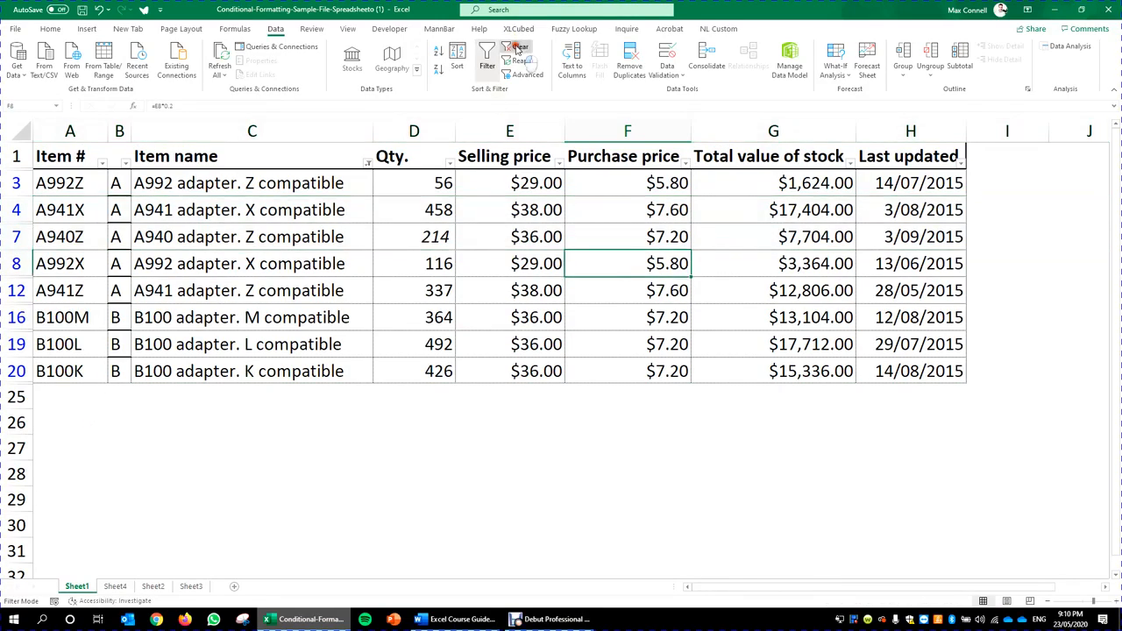
click(519, 47)
drag(85, 180, 925, 535)
scroll(351, 318, up, 3)
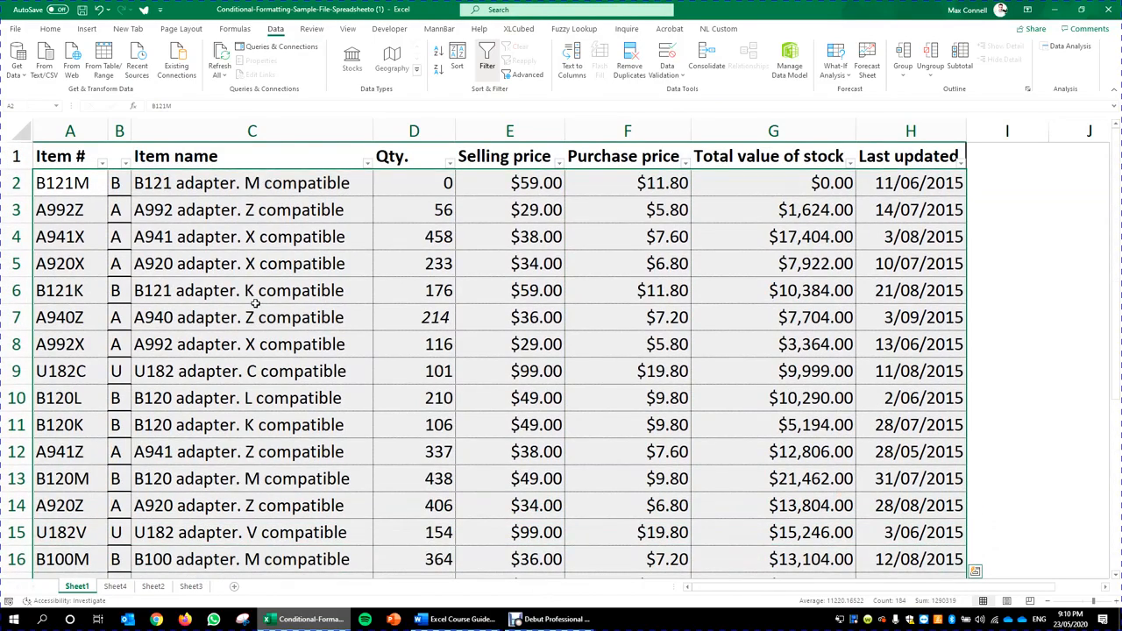
click(478, 338)
click(405, 351)
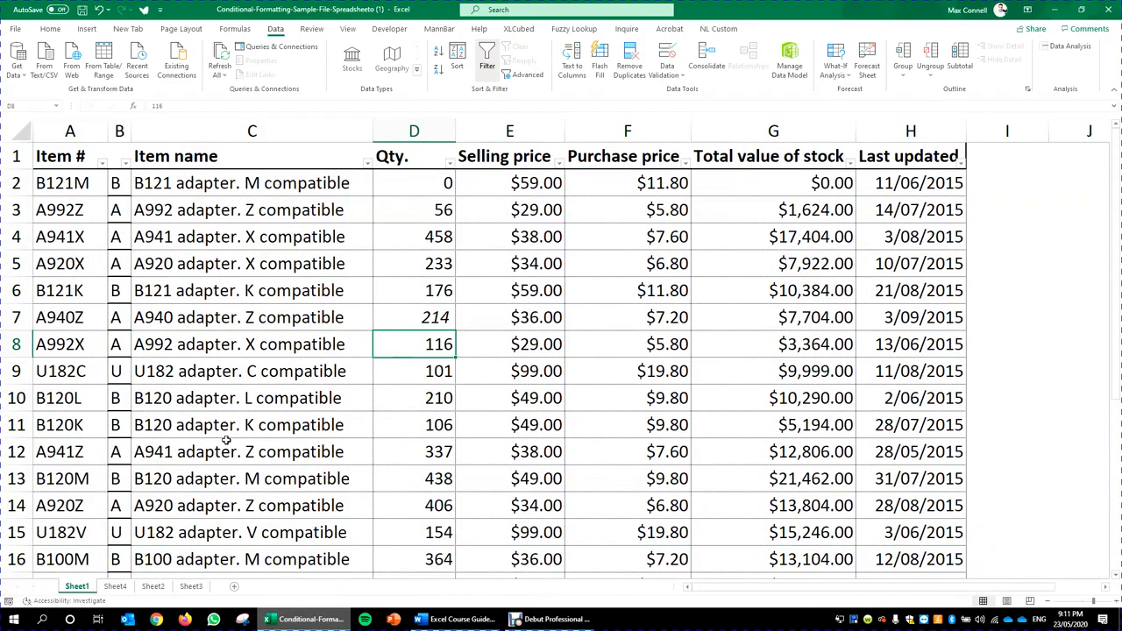
- Examine the unfiltered table's Item #, Qty., Purchase price and Total value of stock columns
click(103, 164)
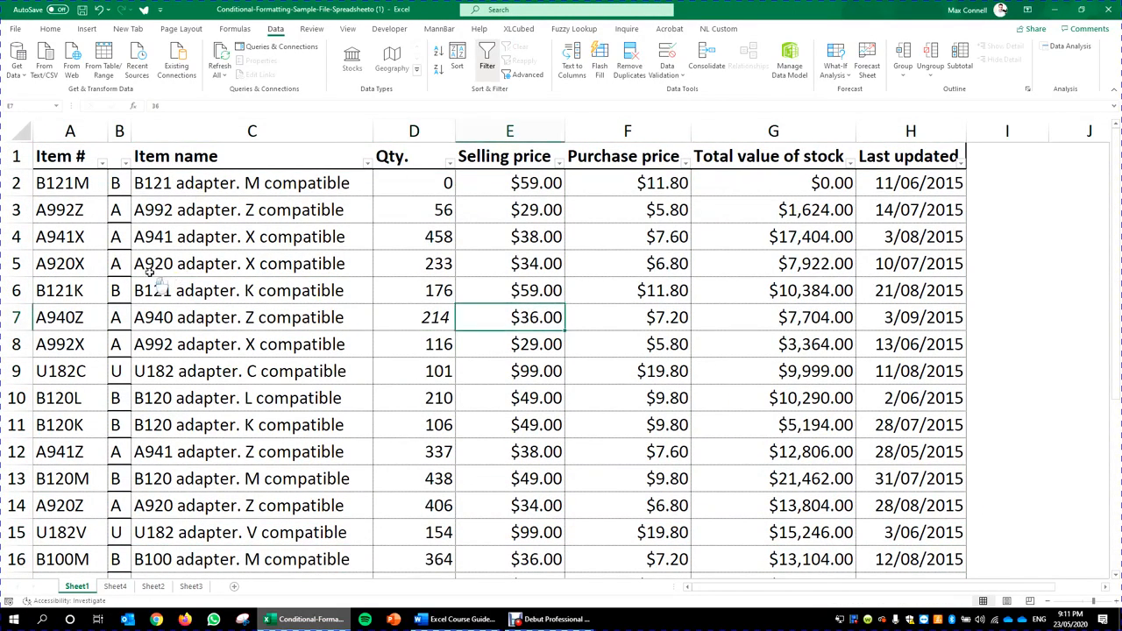
click(445, 186)
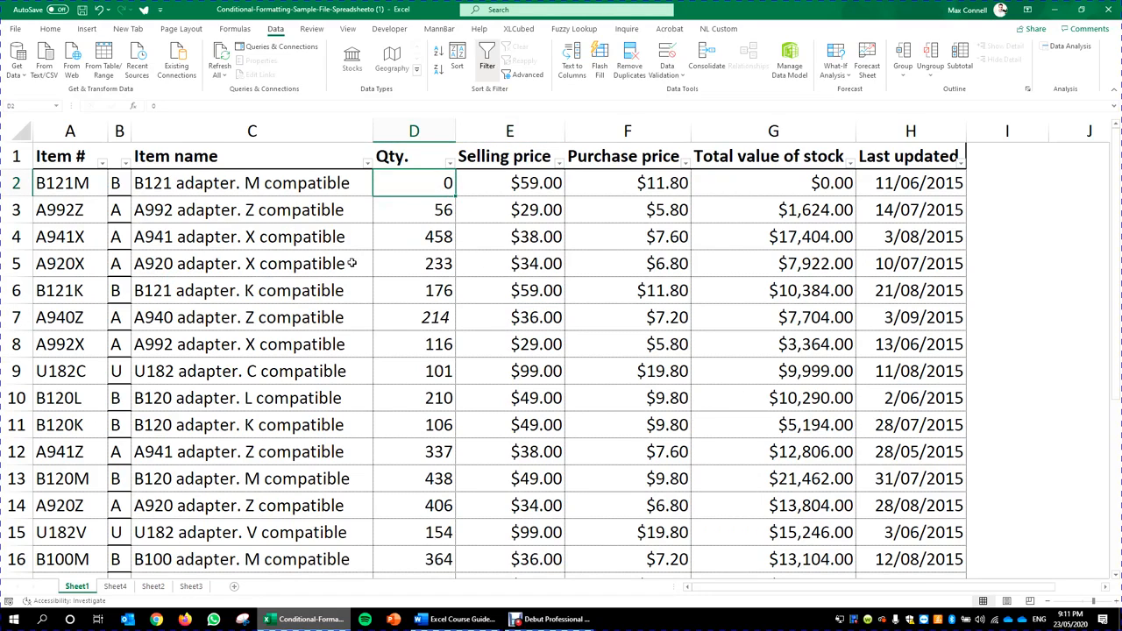
click(98, 182)
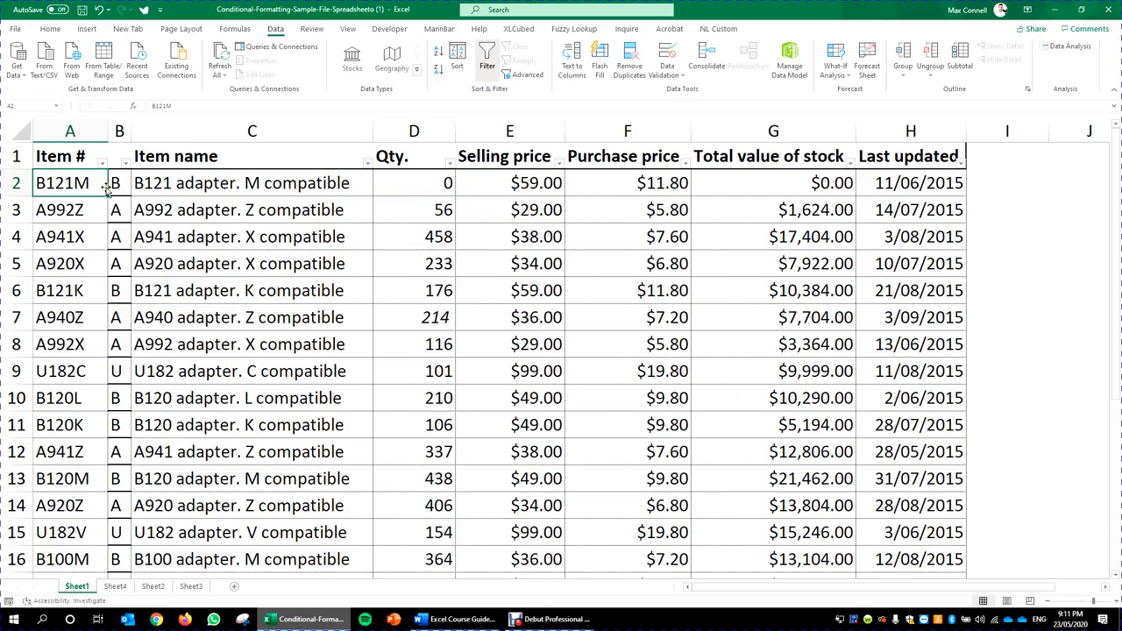
scroll(474, 321, down, 2)
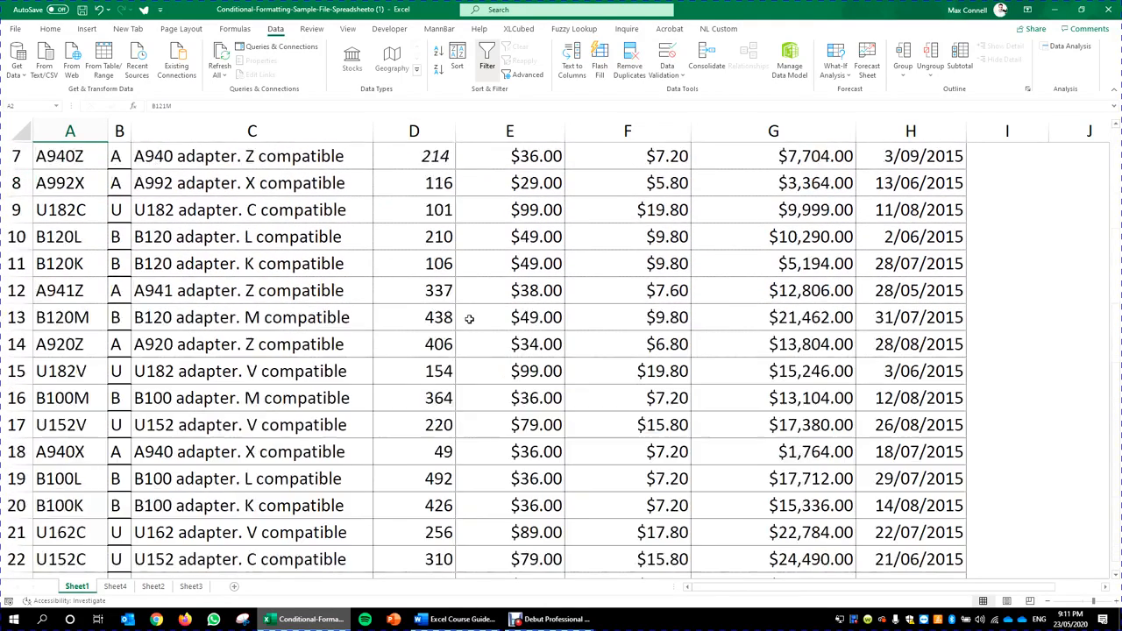
scroll(469, 321, up, 2)
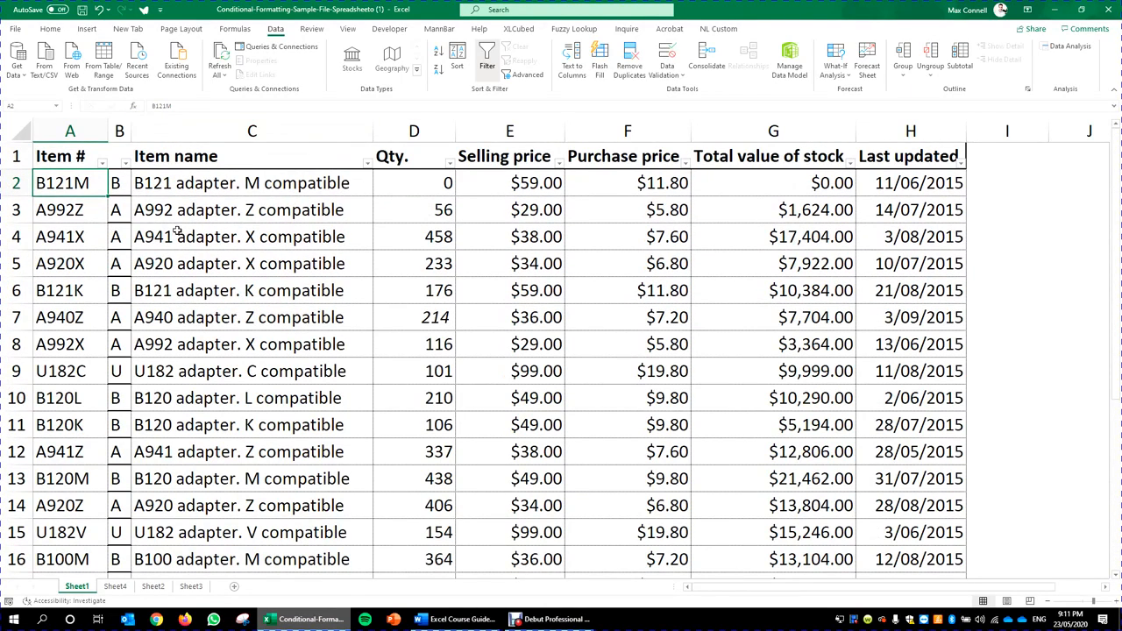
click(653, 183)
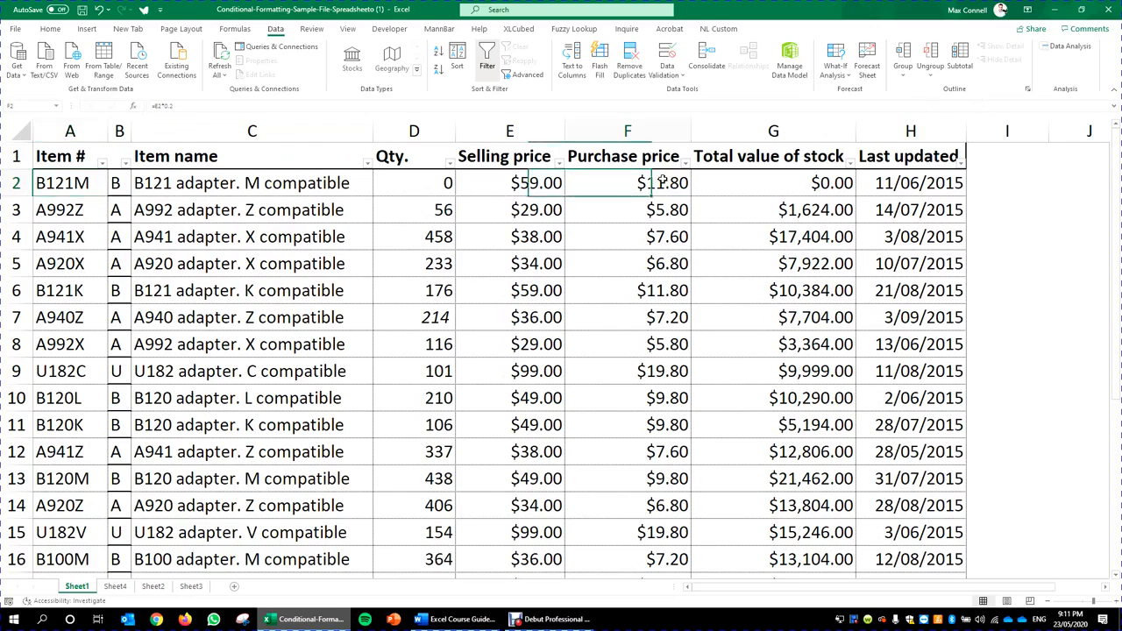
key(ctrl+shift+Down)
scroll(742, 345, up, 3)
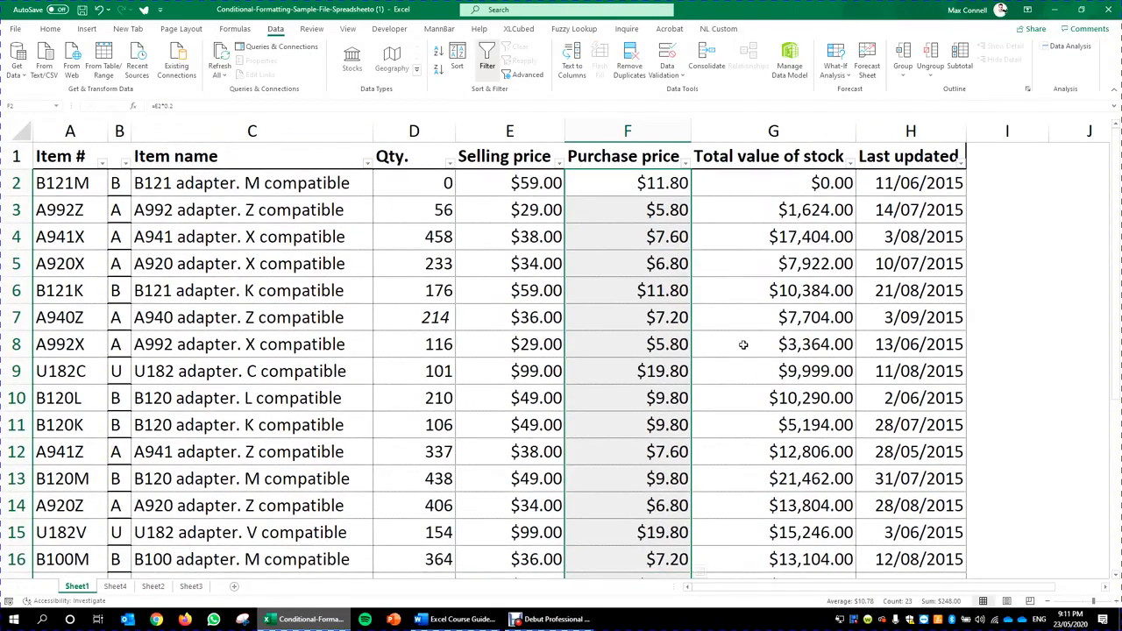
click(780, 238)
click(779, 176)
click(654, 181)
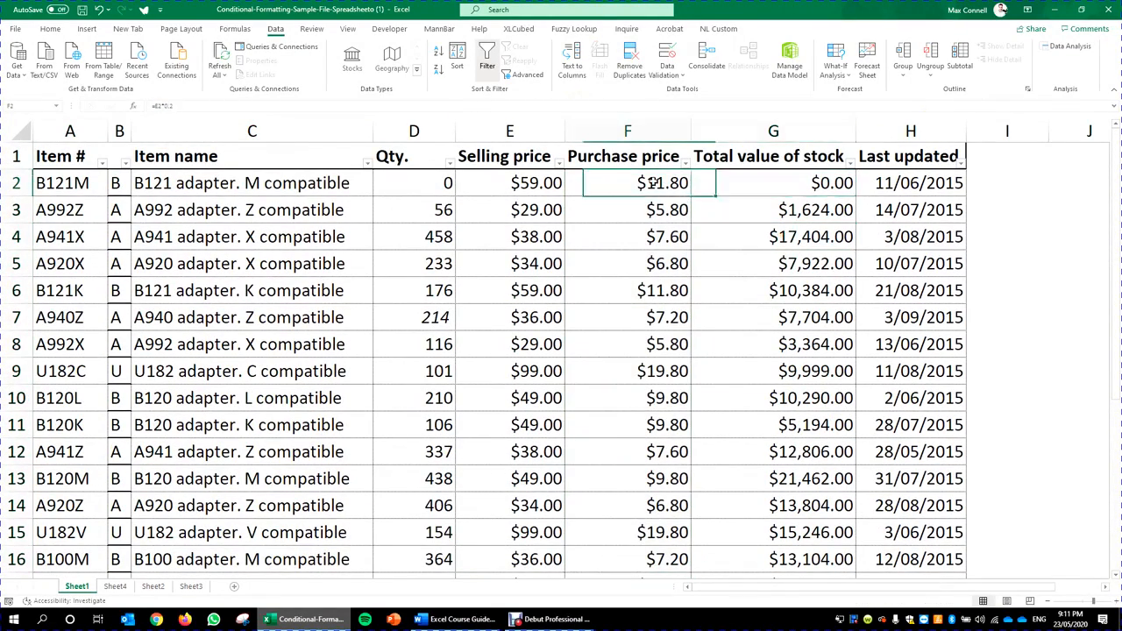
- Select all Purchase price values from F2 down to the last table row
key(ctrl+shift+Down)
scroll(649, 185, up, 3)
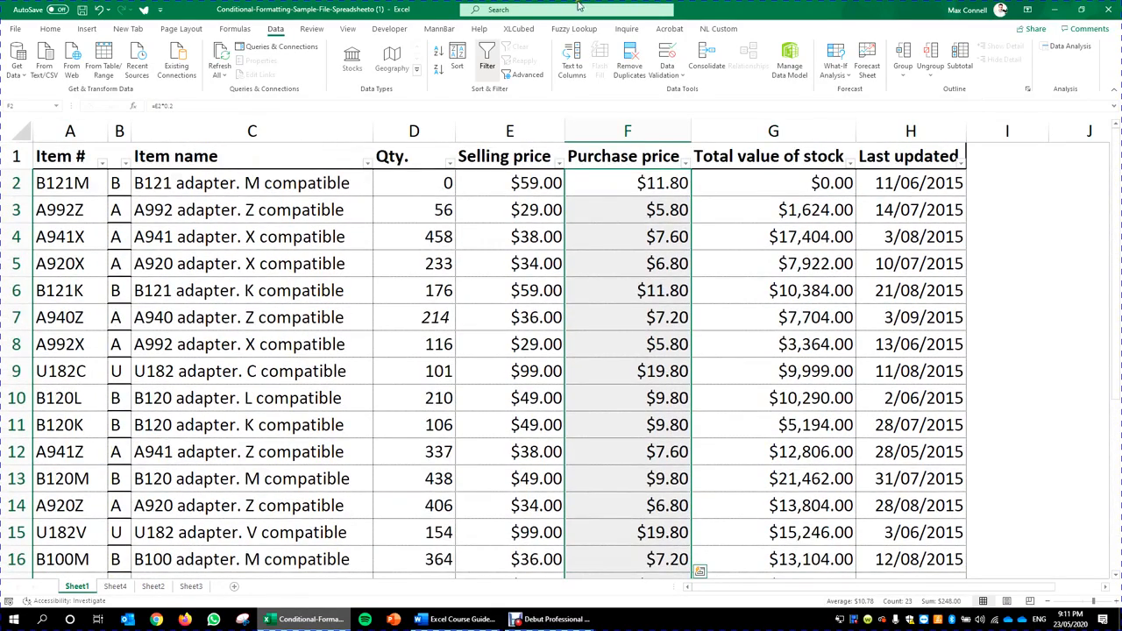
click(50, 28)
click(501, 63)
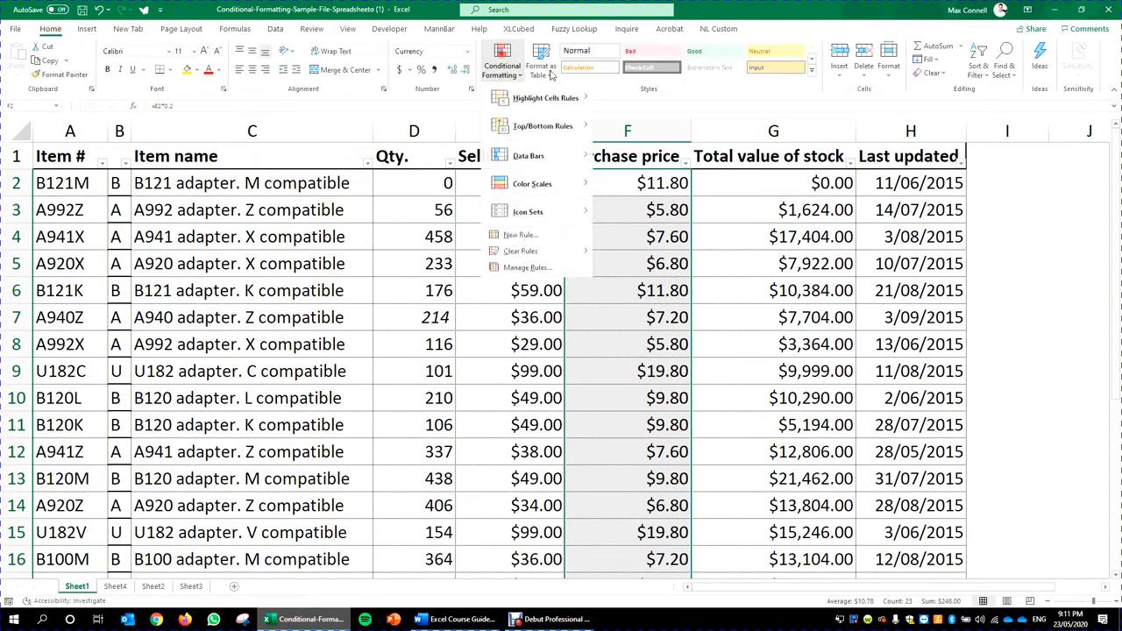
mouse_move(540, 98)
click(653, 268)
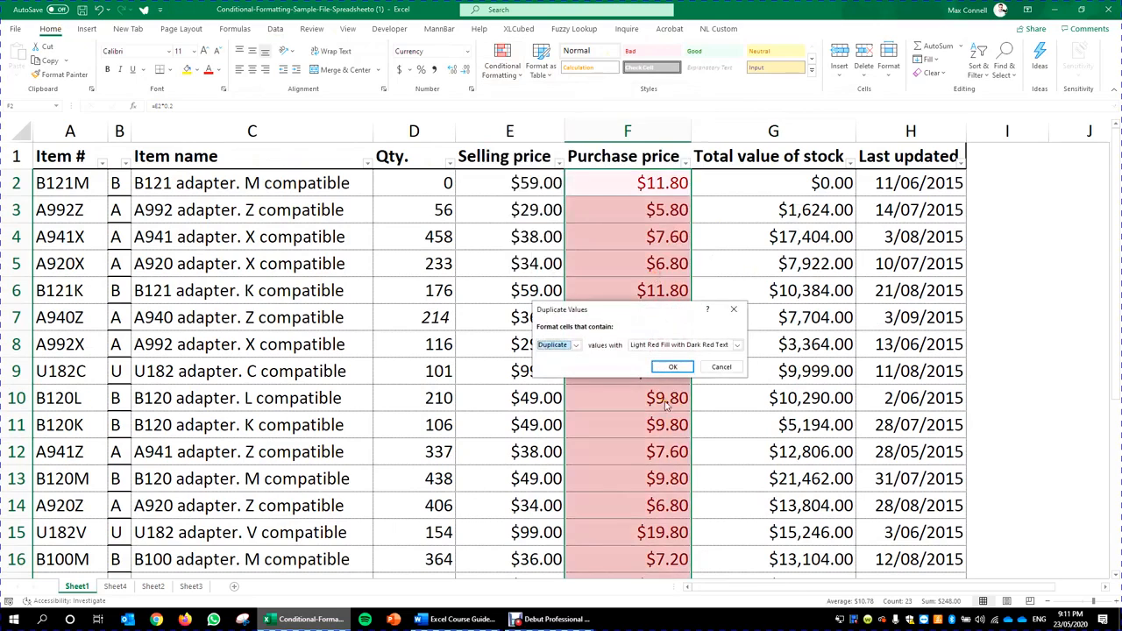
click(710, 371)
- Add a Less Than conditional formatting rule to the selected purchase prices with threshold 8 and Light Red Fill with Dark Red Text
click(502, 63)
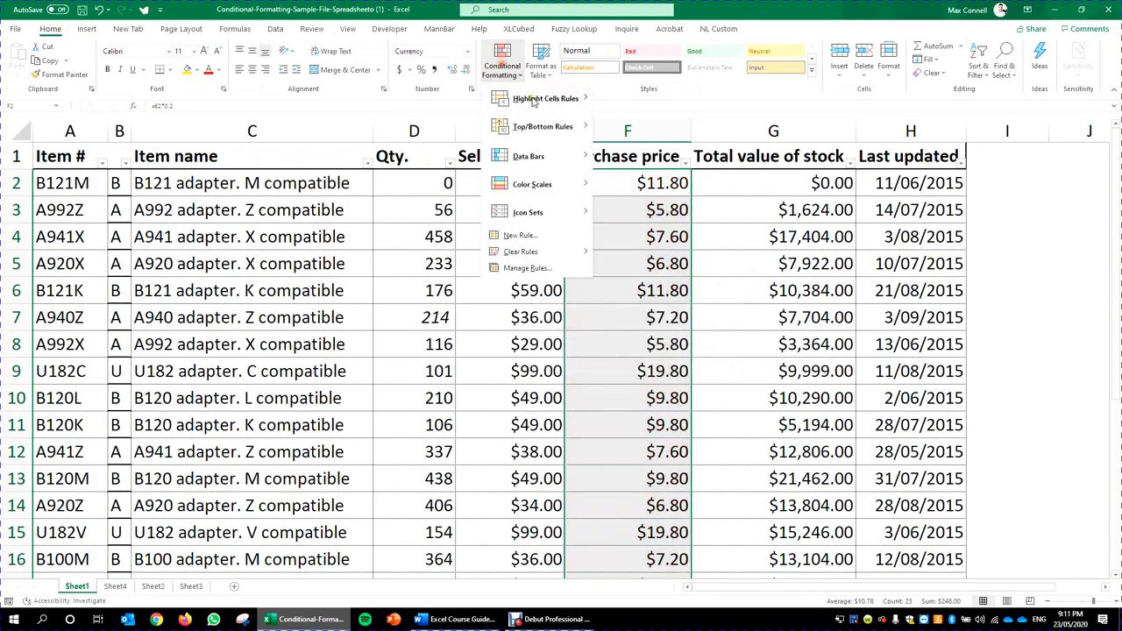
mouse_move(544, 99)
click(651, 129)
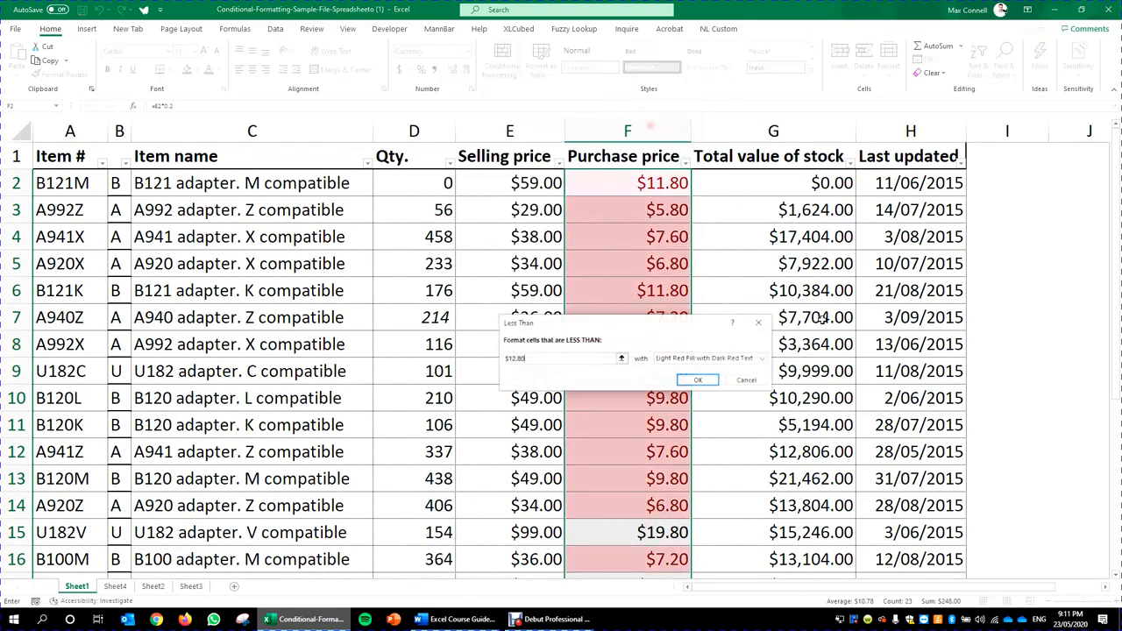
text(5)
scroll(857, 400, down, 3)
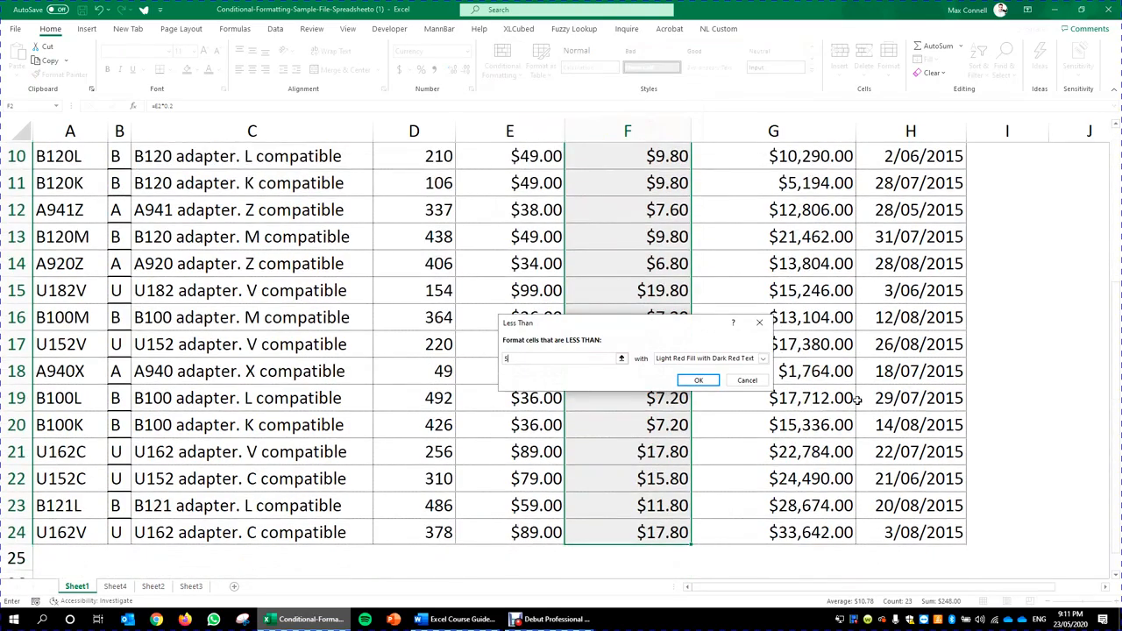
text(8)
scroll(719, 407, up, 2)
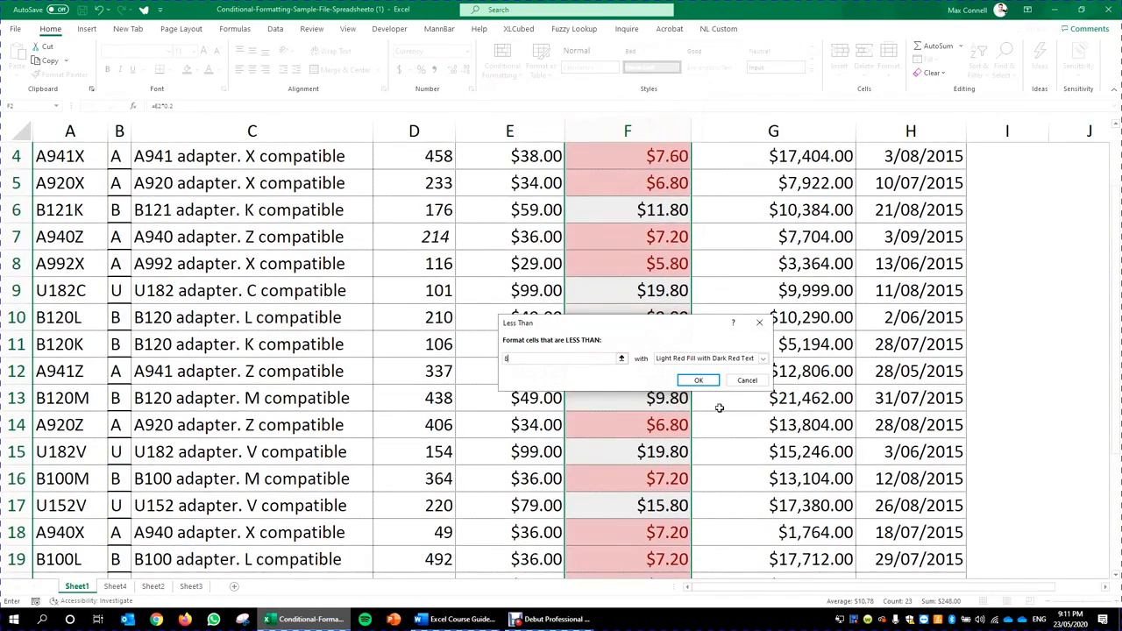
click(703, 380)
scroll(707, 383, up, 1)
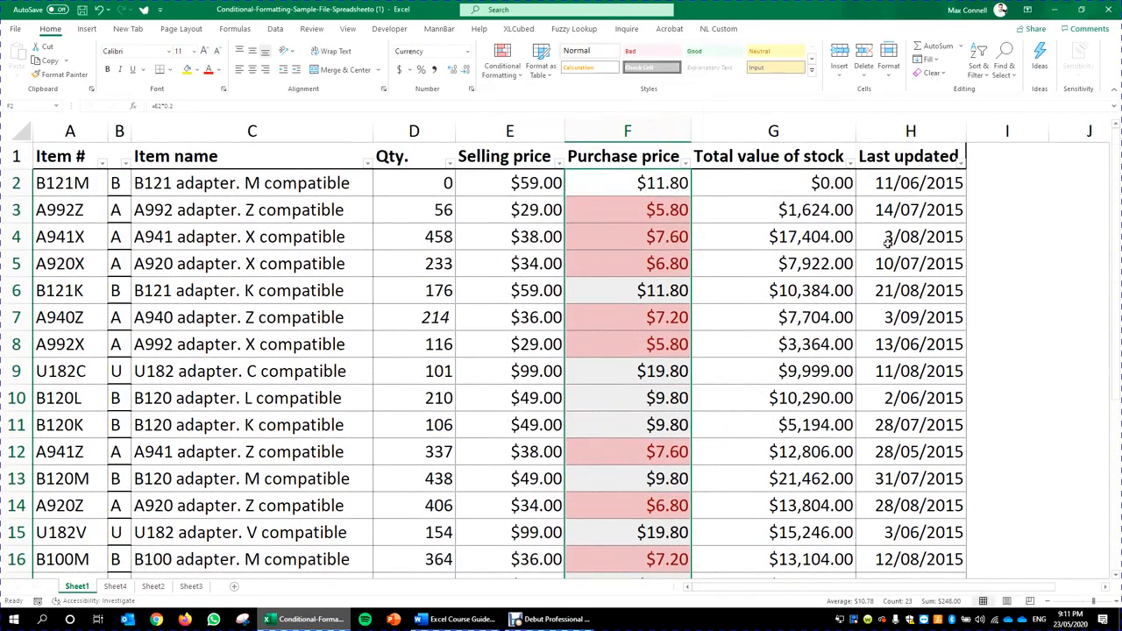
- Select all Last updated dates from H2 down to the last table row
click(794, 193)
click(917, 184)
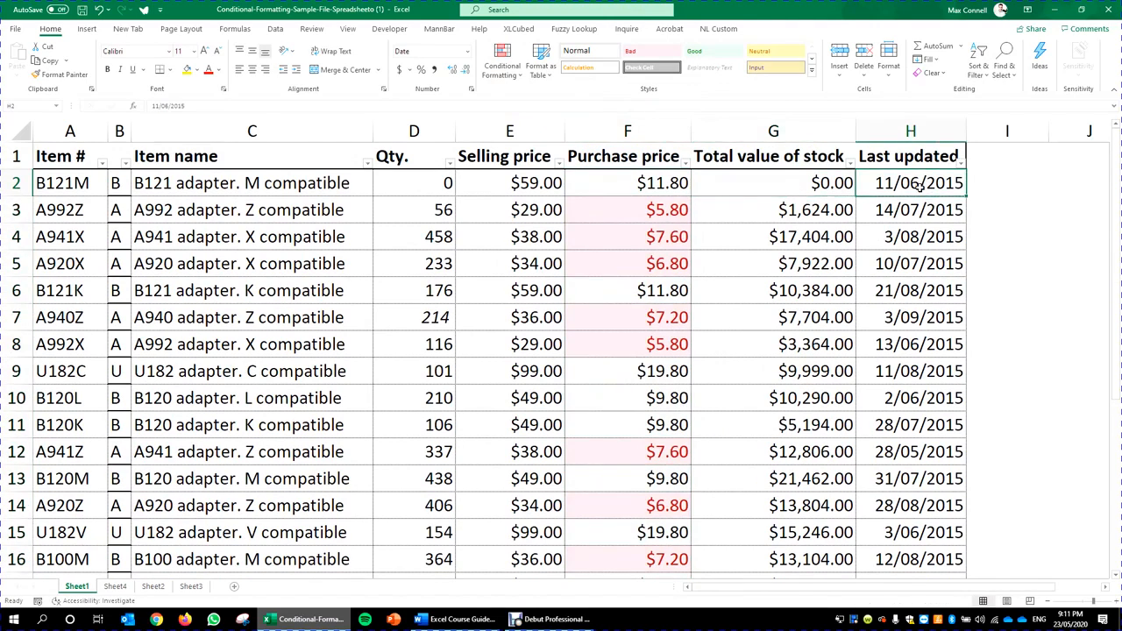
key(ctrl+shift+Down)
click(491, 57)
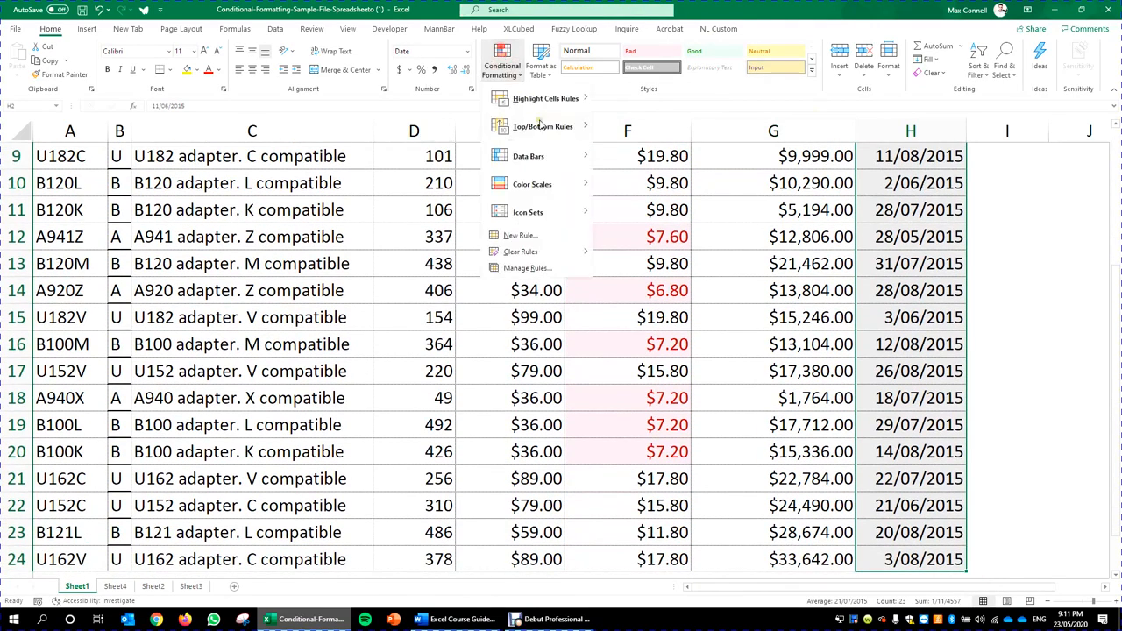
mouse_move(543, 98)
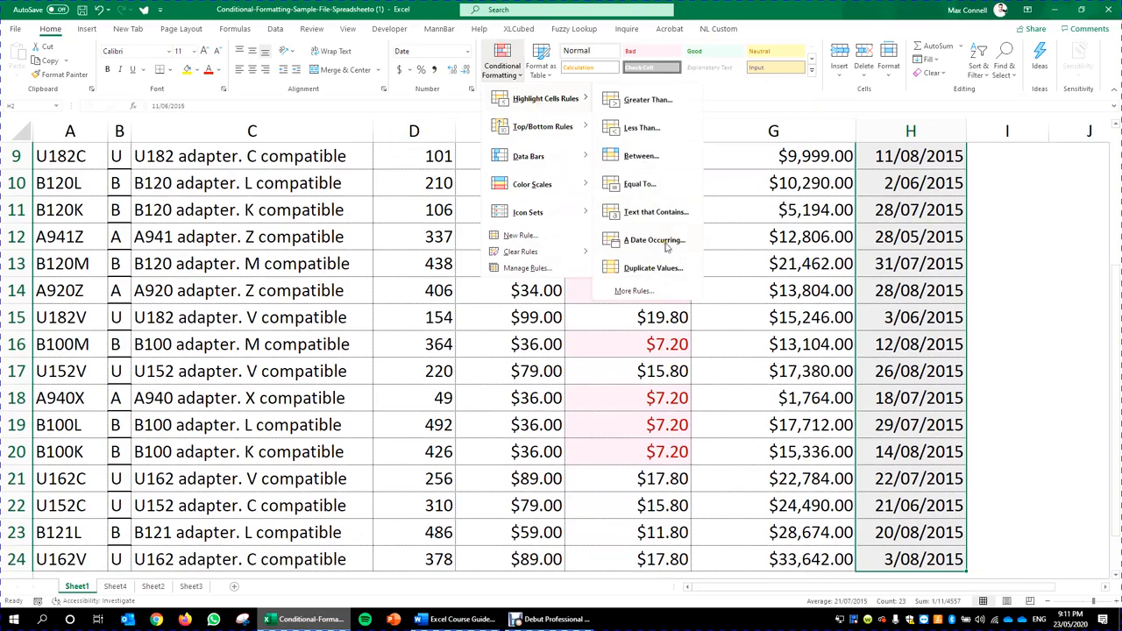
click(656, 239)
click(596, 346)
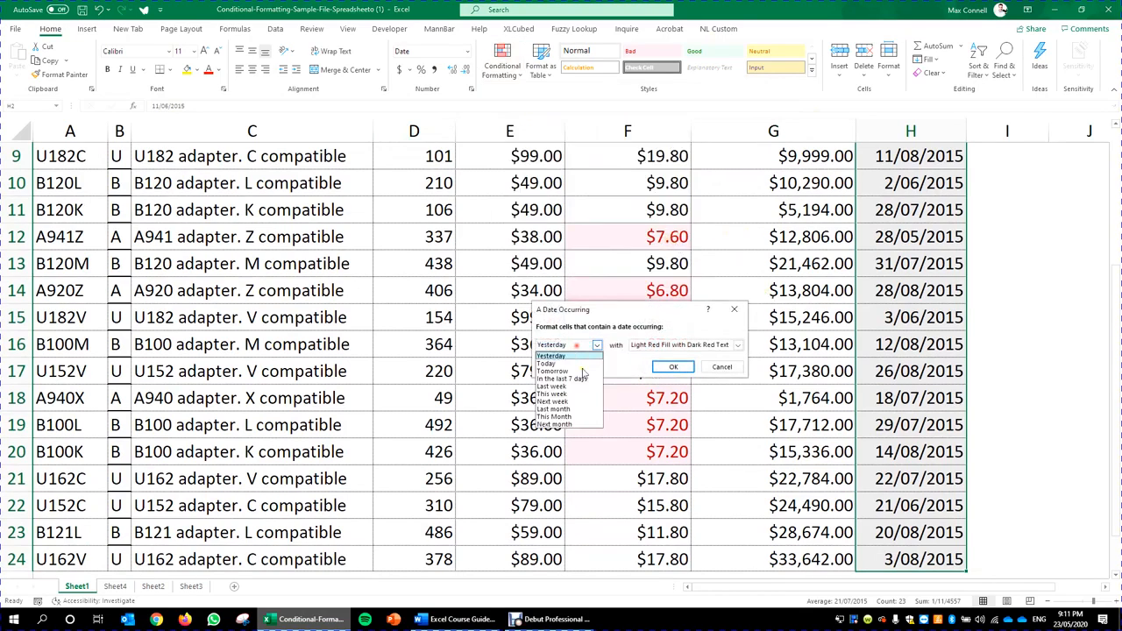
click(713, 367)
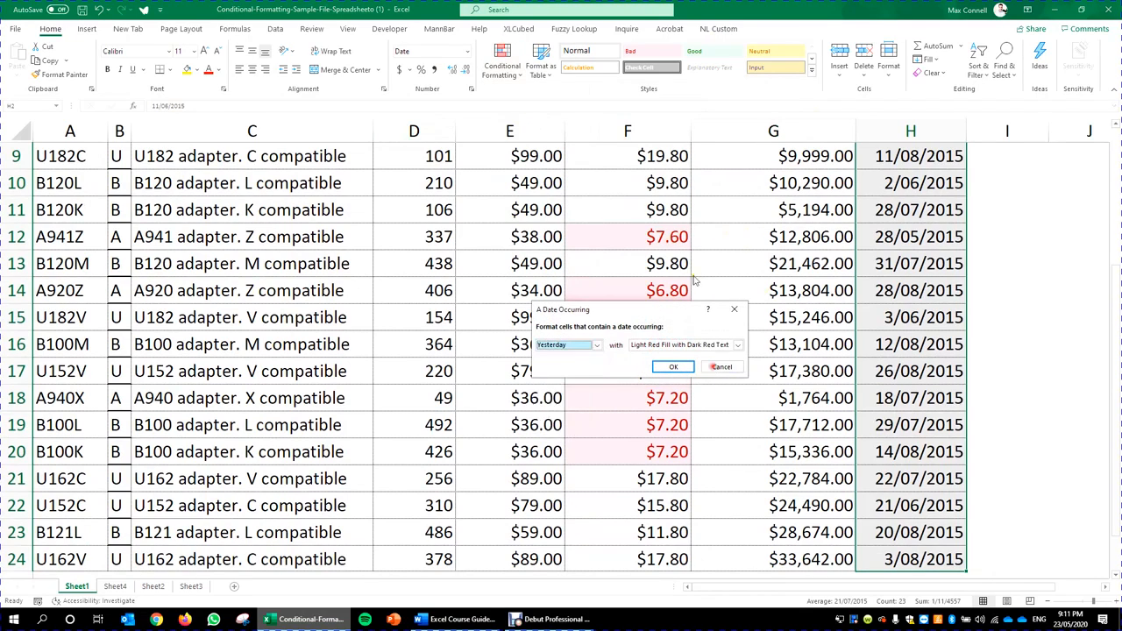
click(721, 367)
- Highlight duplicate dates in the Last updated column using Light Red Fill with Dark Red Text
click(502, 66)
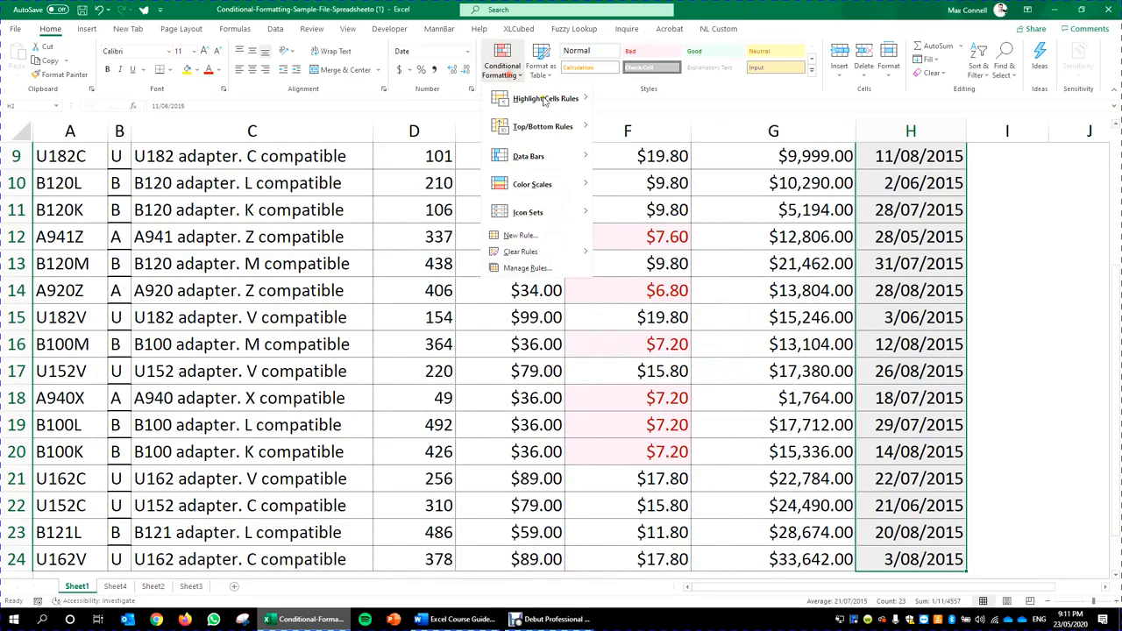
mouse_move(544, 98)
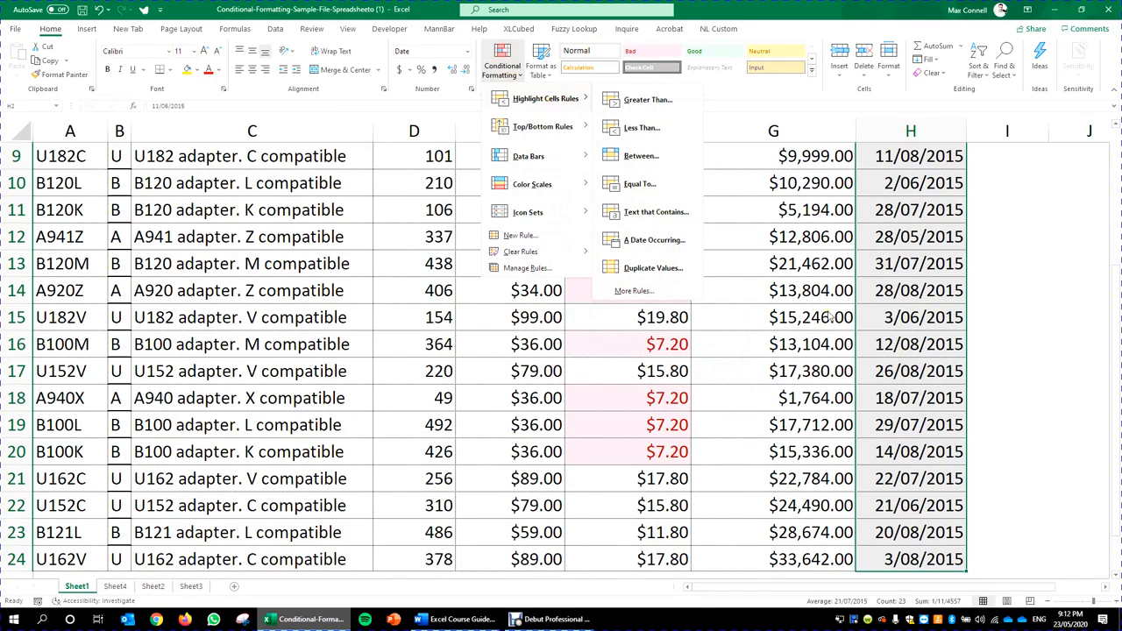
click(654, 268)
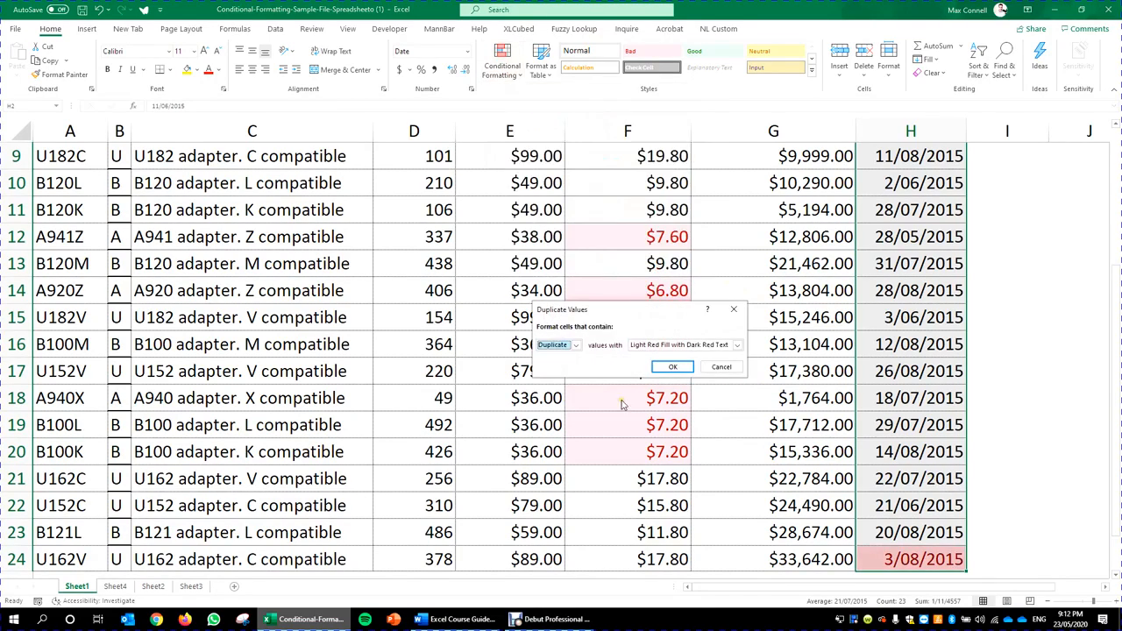
click(671, 366)
scroll(833, 401, down, 5)
scroll(824, 368, up, 8)
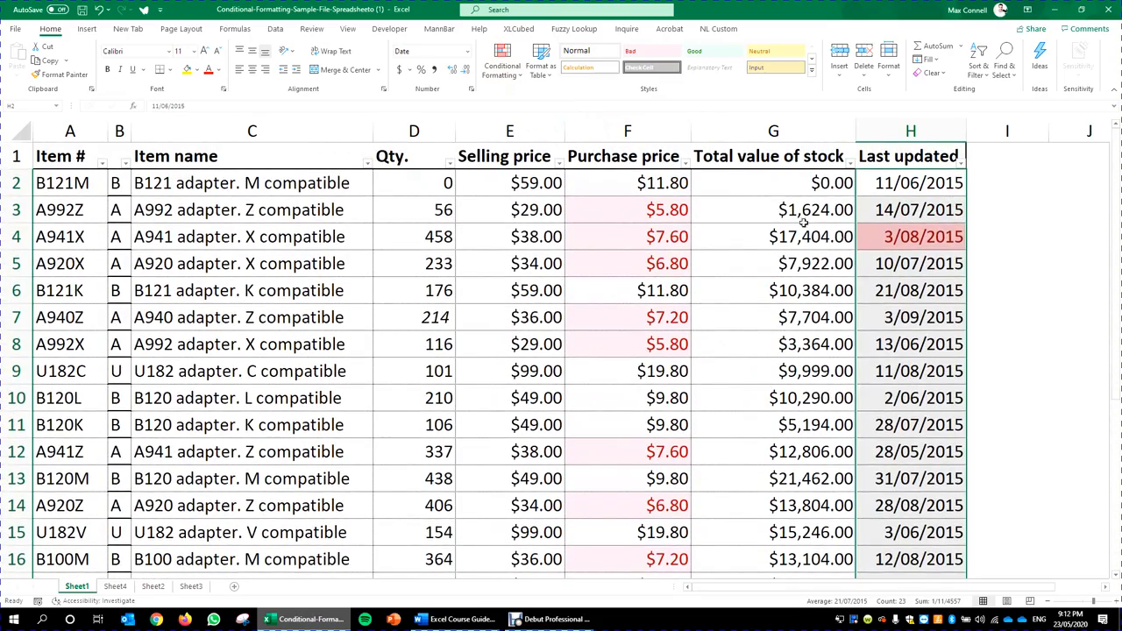
- Highlight the top 10% of the Total value of stock values using Light Red Fill with Dark Red Text
click(775, 182)
key(ctrl+shift+Down)
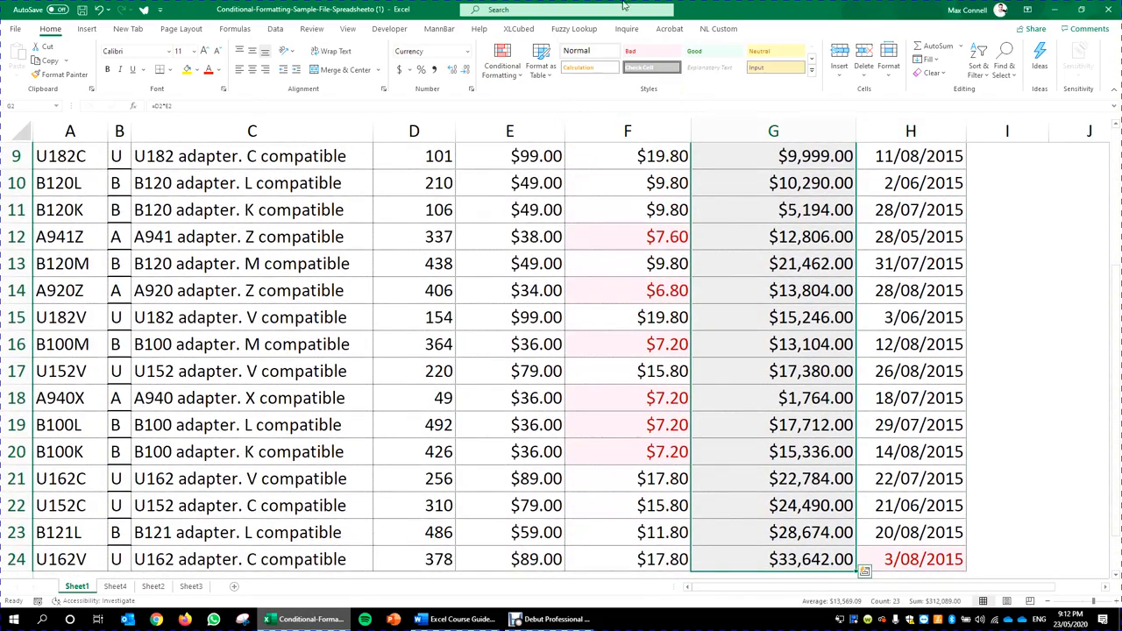
click(502, 66)
mouse_move(547, 130)
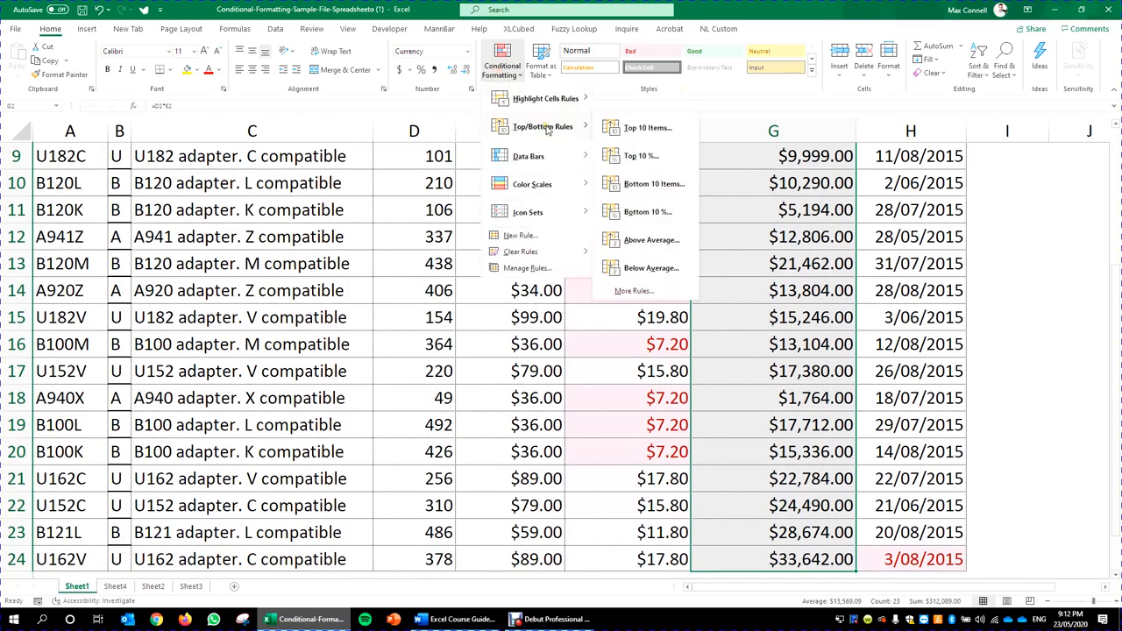
click(668, 161)
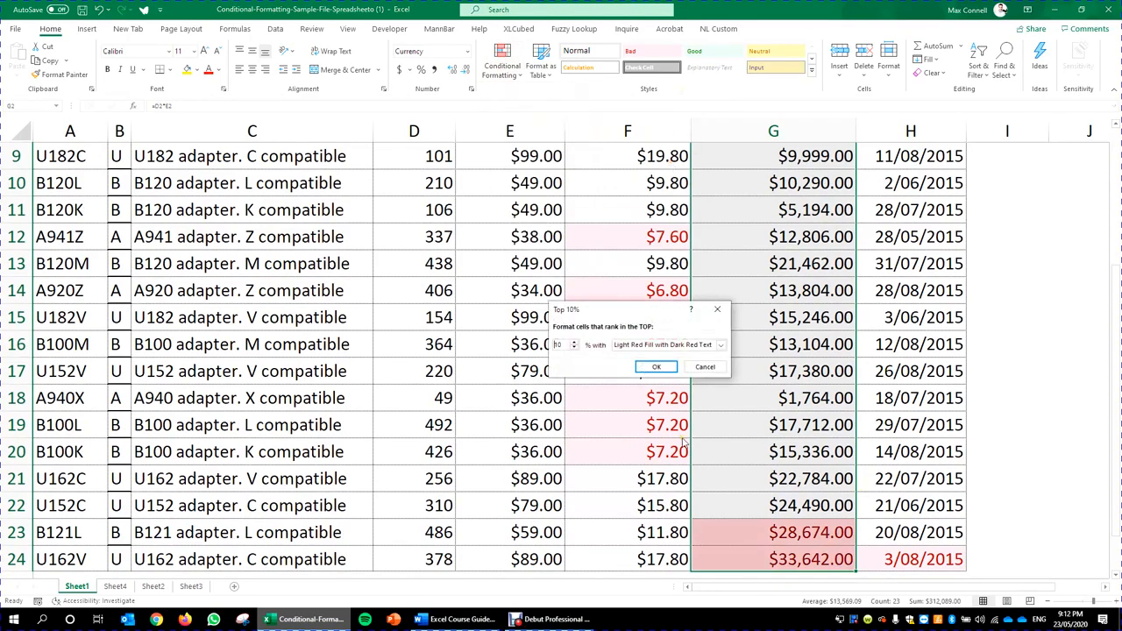
click(656, 366)
- Examine which rows of the table the conditional formatting highlights, especially in the Total value of stock column
scroll(789, 415, down, 4)
scroll(745, 368, up, 7)
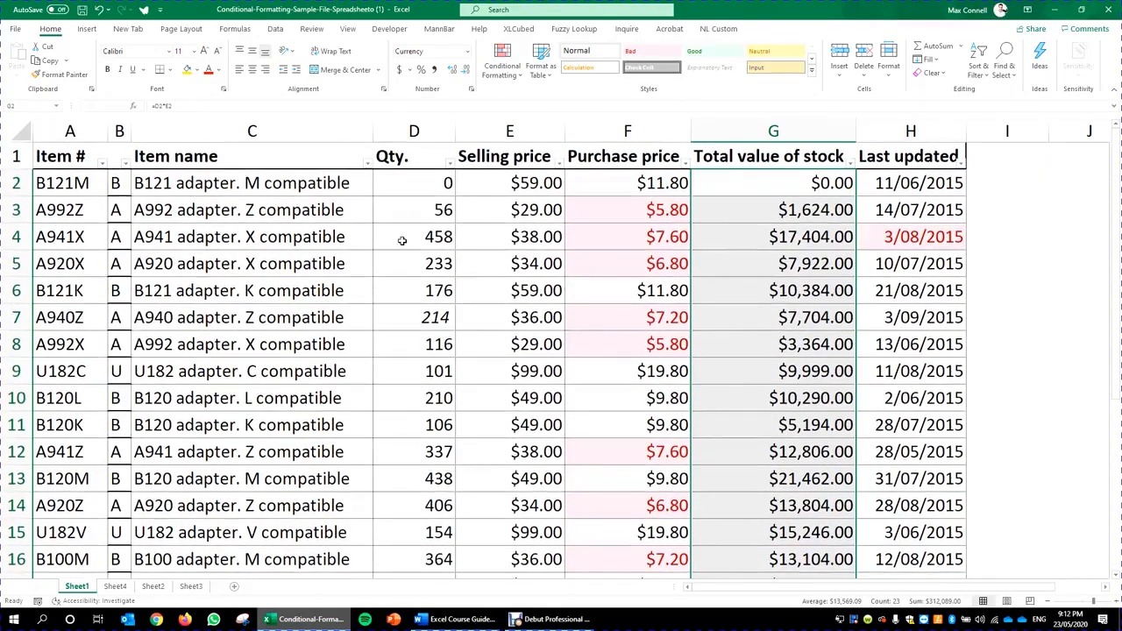
scroll(789, 333, down, 4)
scroll(724, 353, up, 4)
click(745, 372)
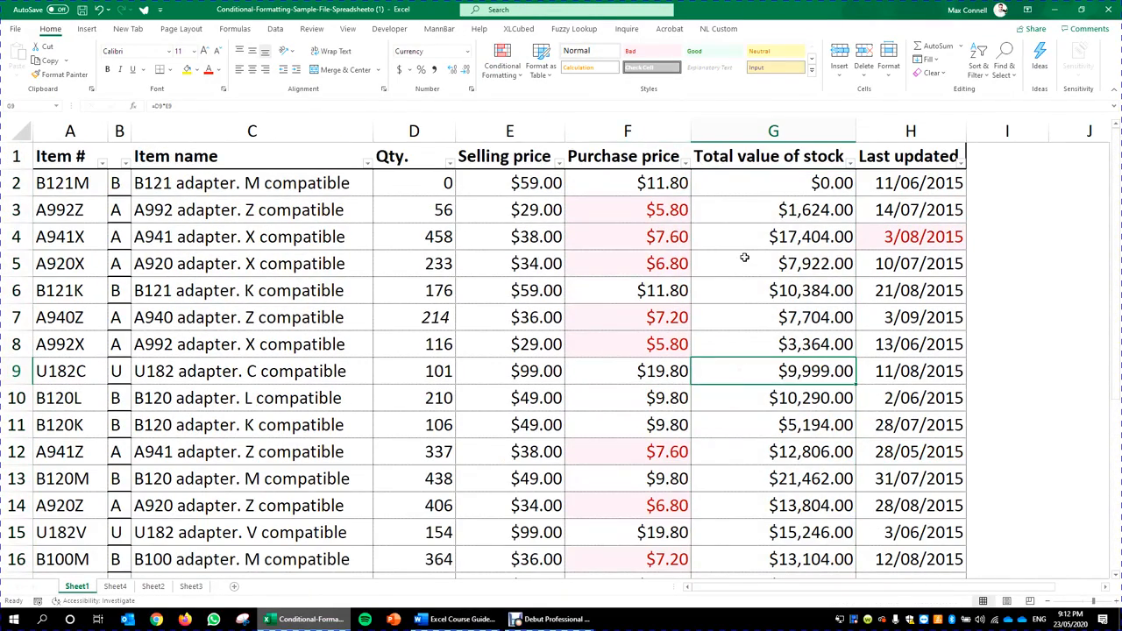
scroll(771, 315, down, 6)
scroll(801, 375, up, 6)
scroll(835, 201, down, 4)
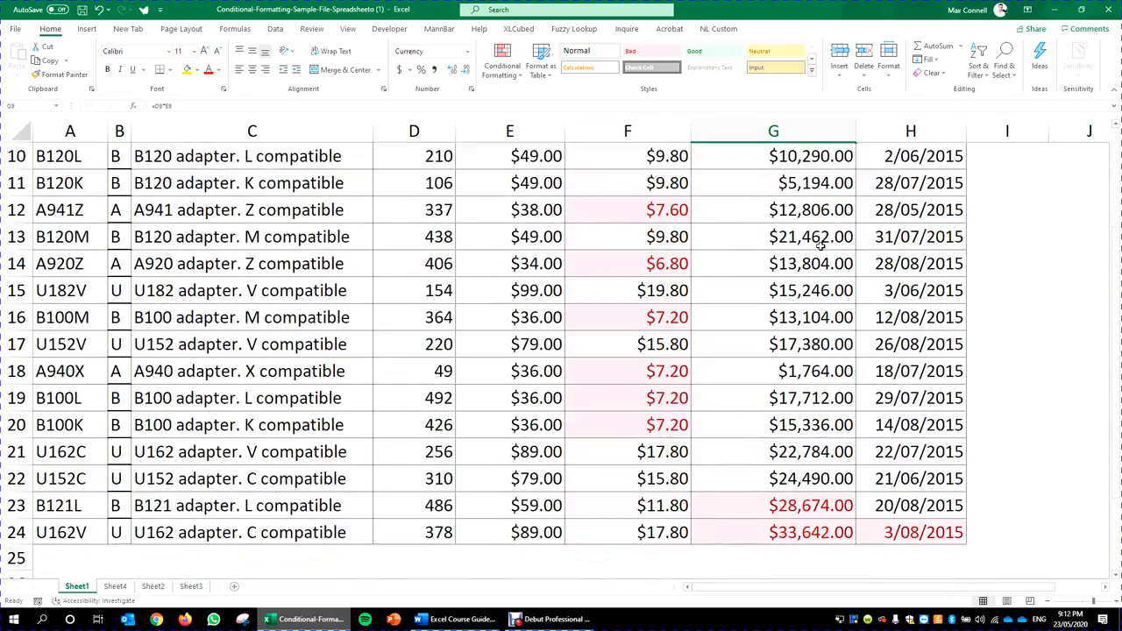
scroll(832, 333, up, 4)
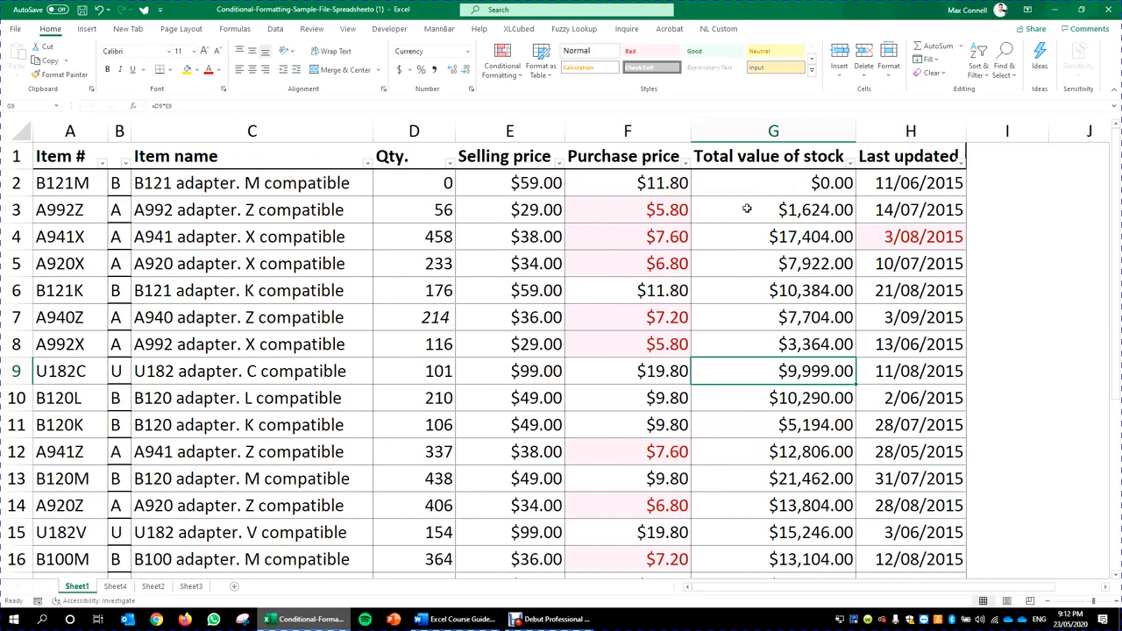
- Sort the table by the Purchase price column's light red cell color and check the highlighted and unhighlighted groups
click(684, 163)
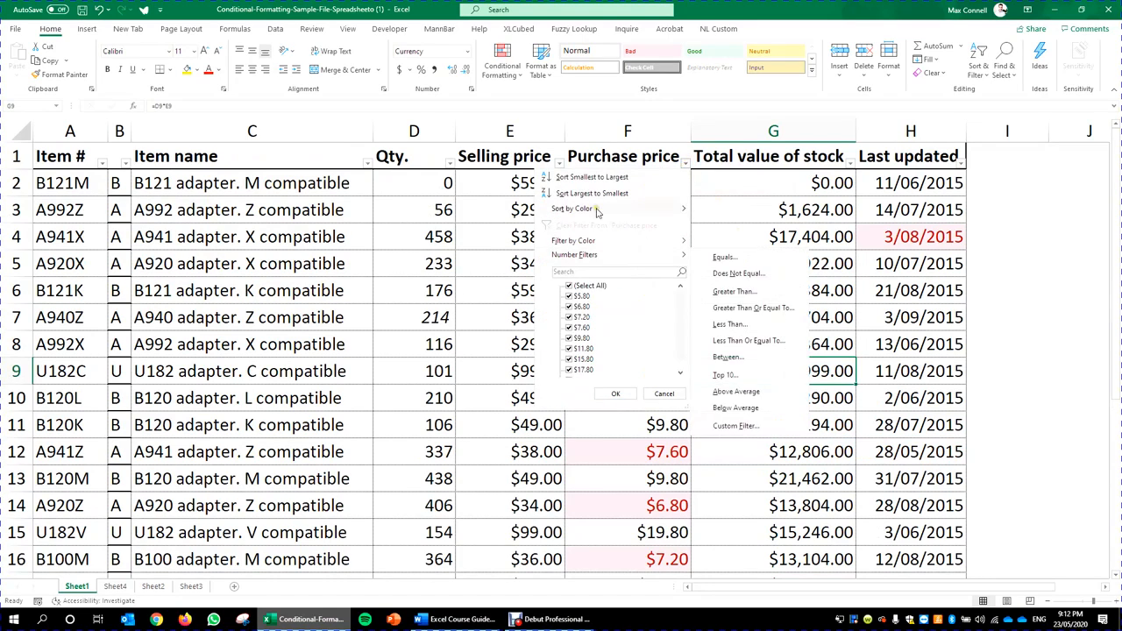
mouse_move(597, 212)
click(753, 229)
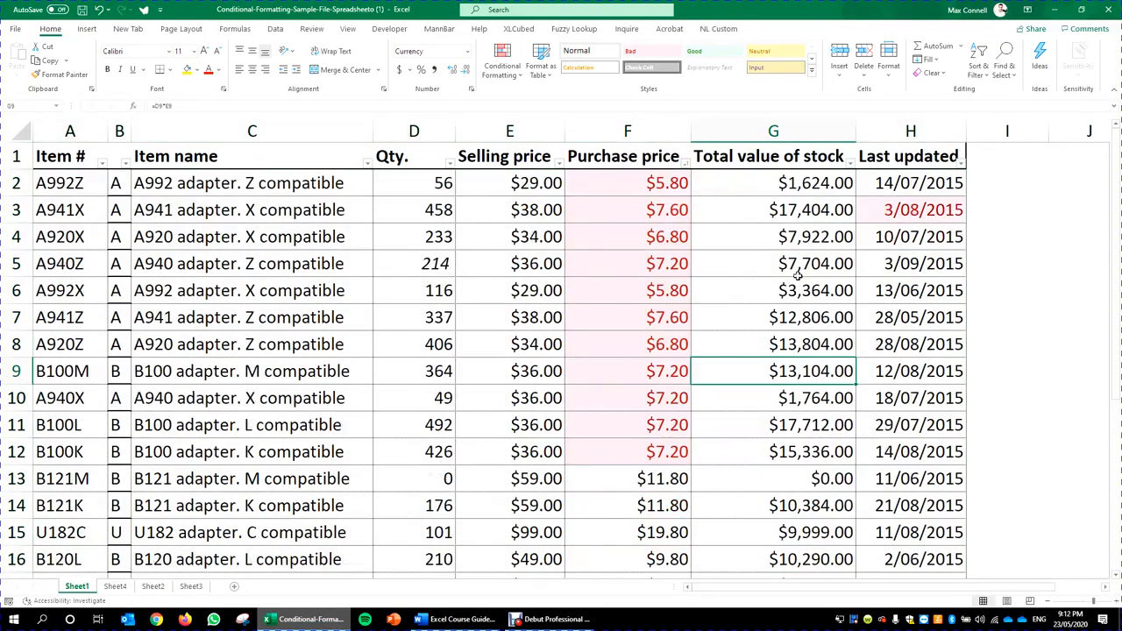
drag(615, 175, 657, 457)
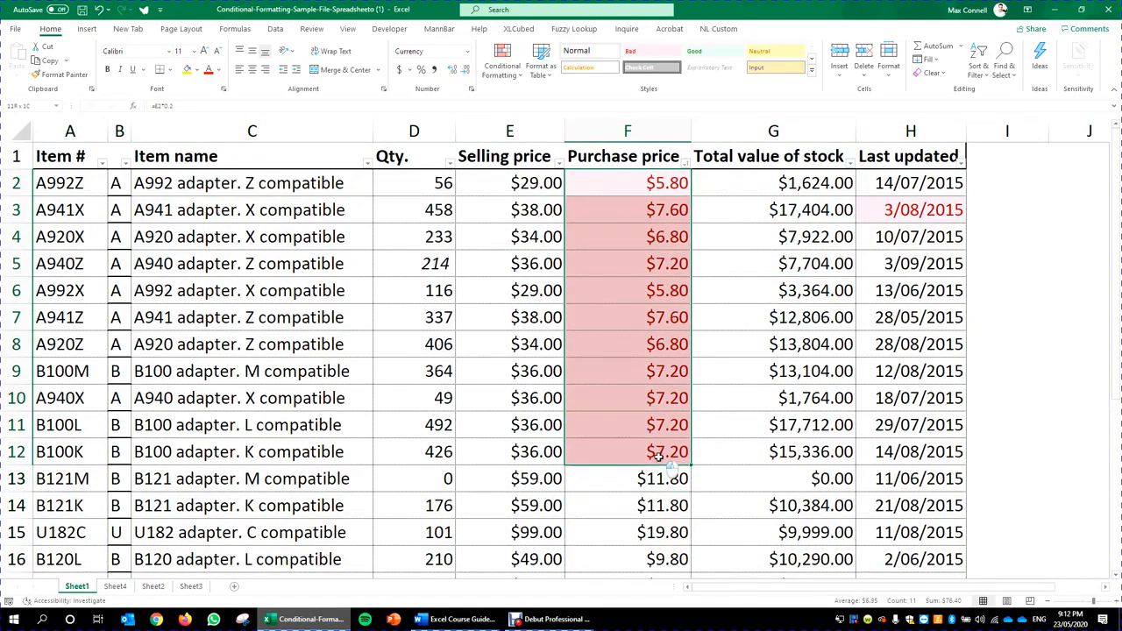
scroll(649, 341, down, 8)
scroll(650, 319, up, 6)
drag(651, 319, 657, 569)
scroll(588, 439, up, 3)
click(705, 226)
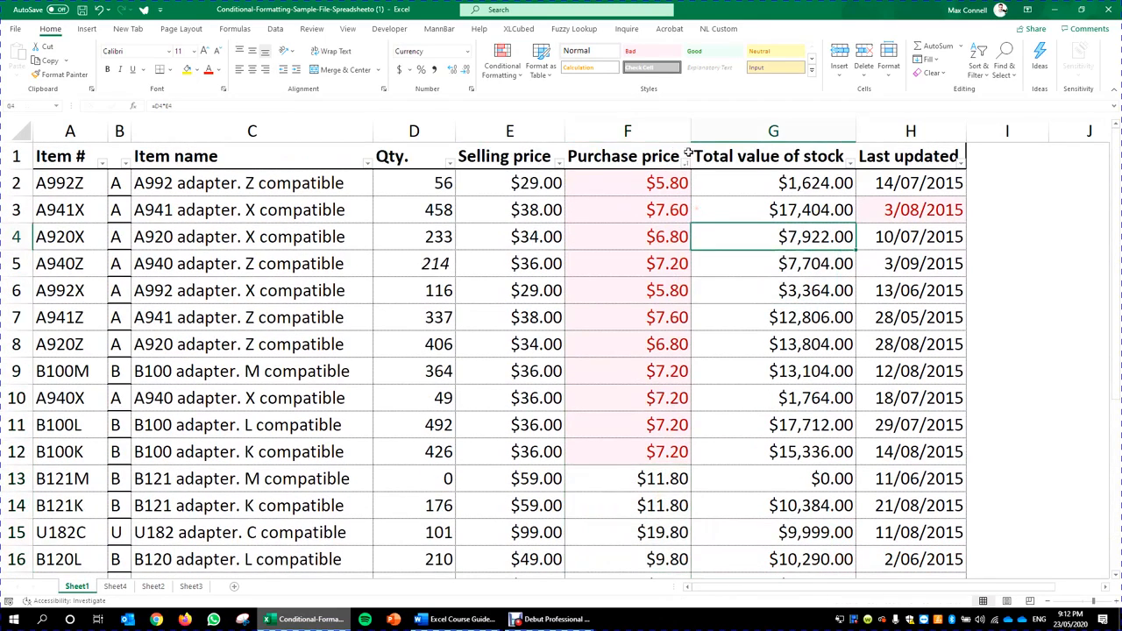
- Filter the Purchase price column by the light red cell color and look over the filtered rows
click(686, 163)
mouse_move(580, 249)
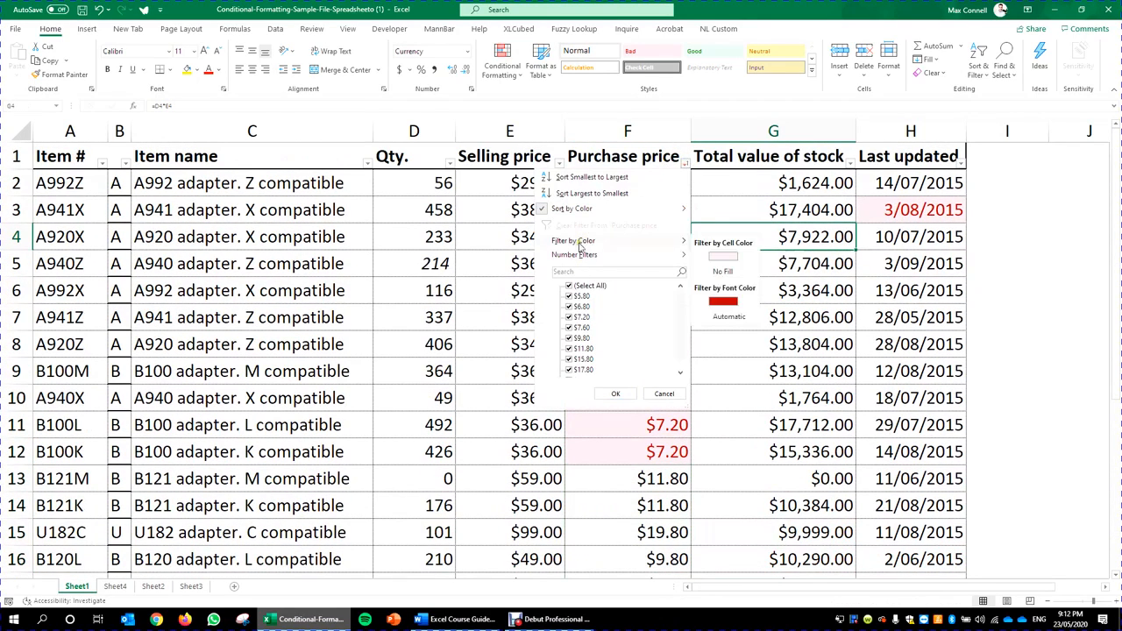
click(731, 258)
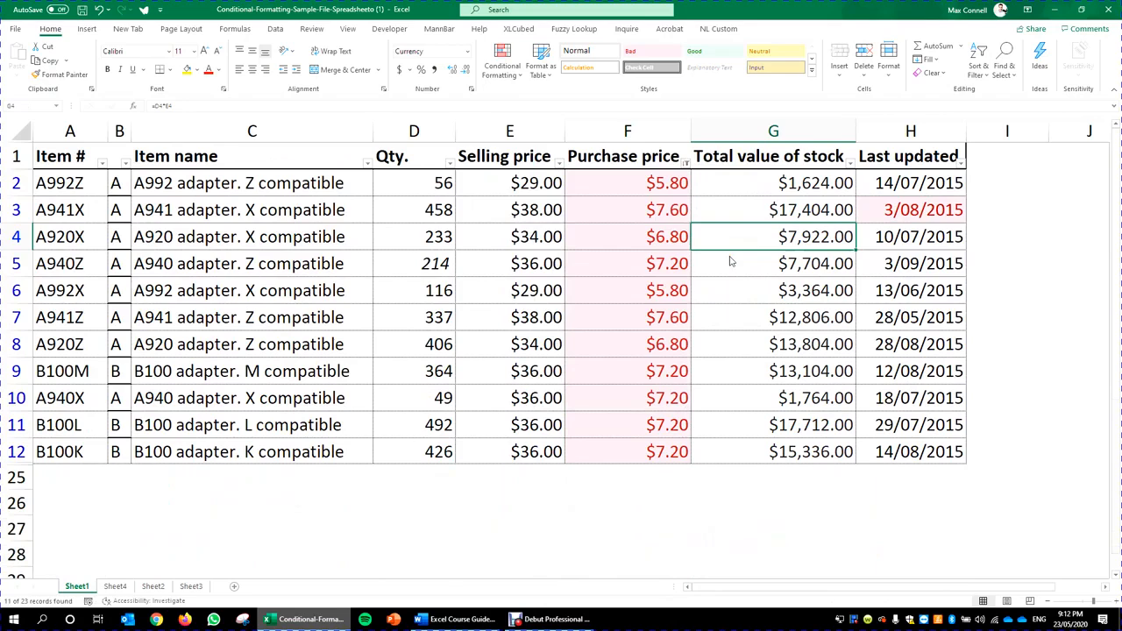
click(597, 311)
click(624, 182)
drag(624, 208, 43, 455)
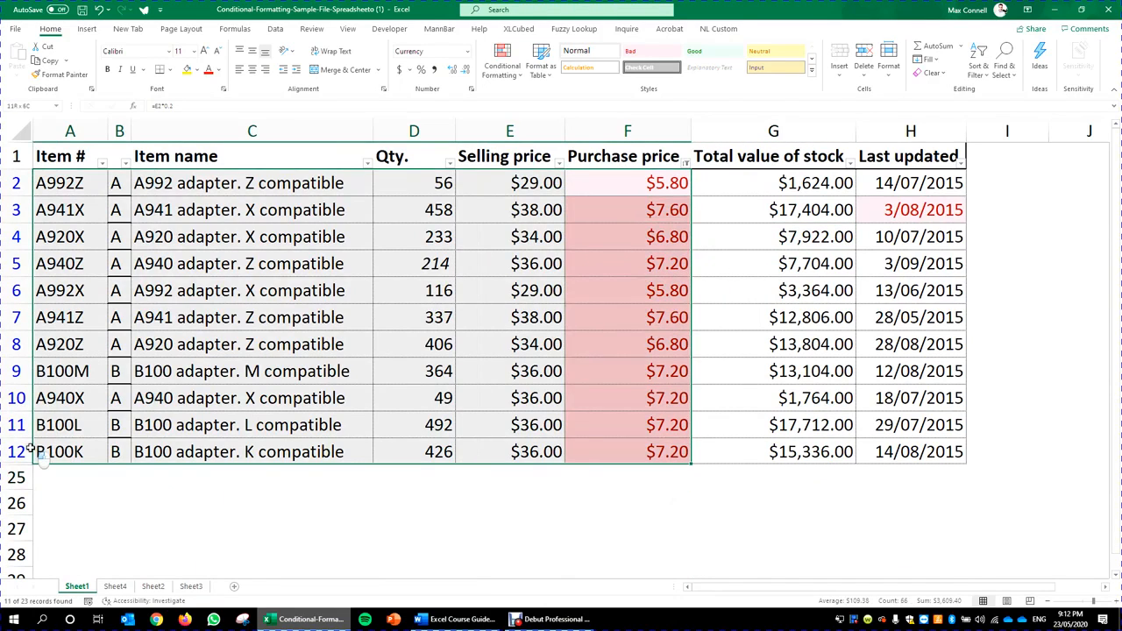
click(619, 243)
- Filter the Purchase price column by color to cells with No Fill and select the remaining prices
click(685, 163)
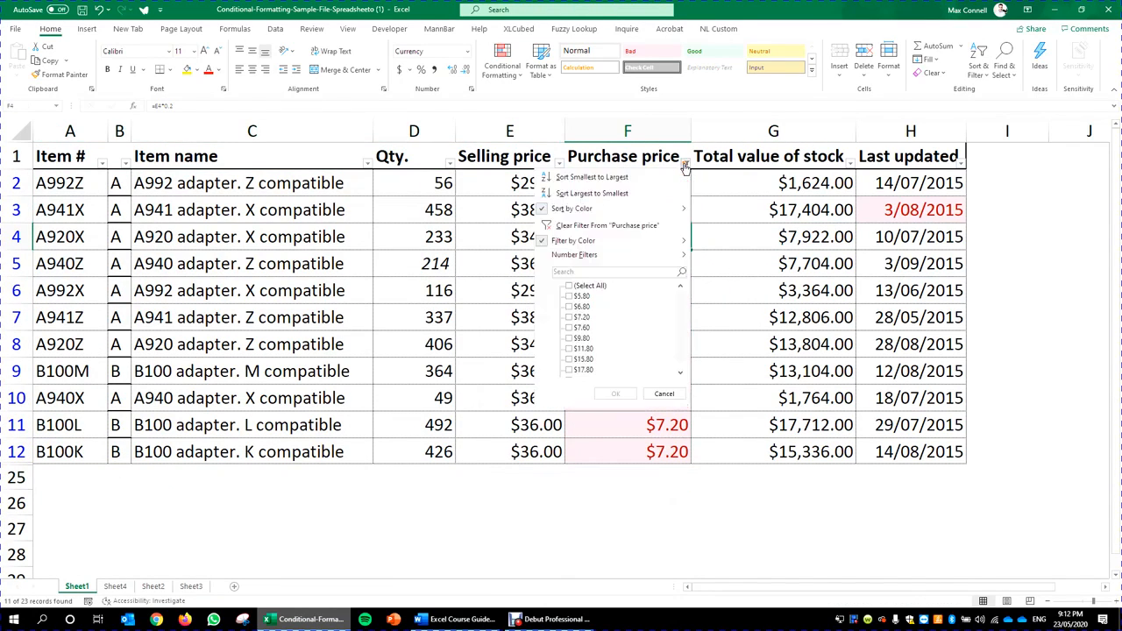
click(608, 239)
click(723, 271)
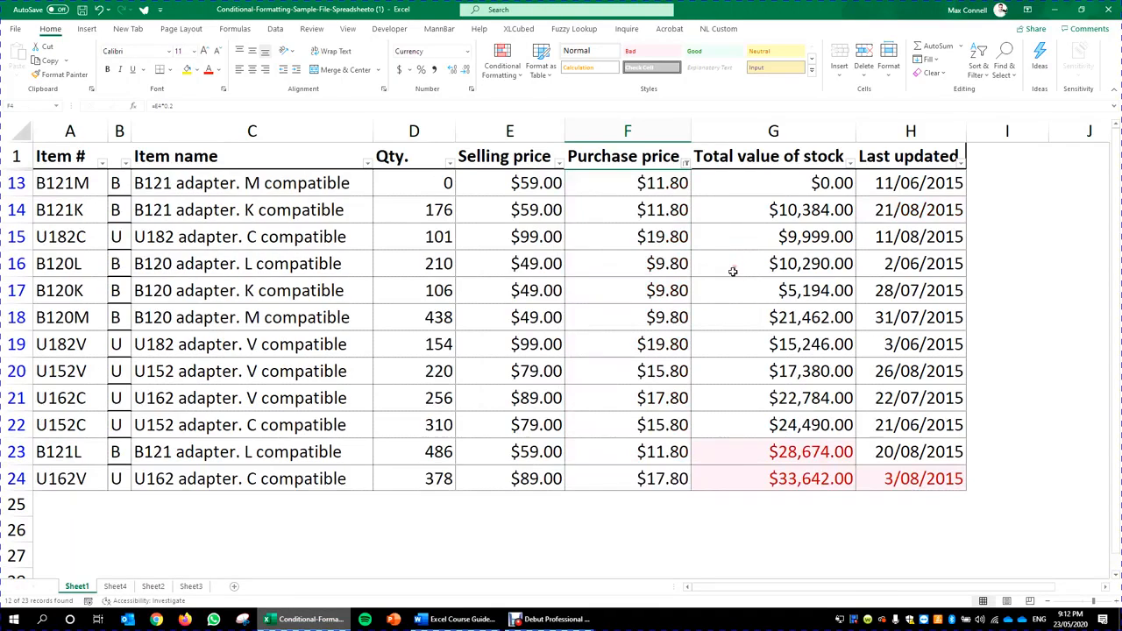
drag(653, 183, 644, 477)
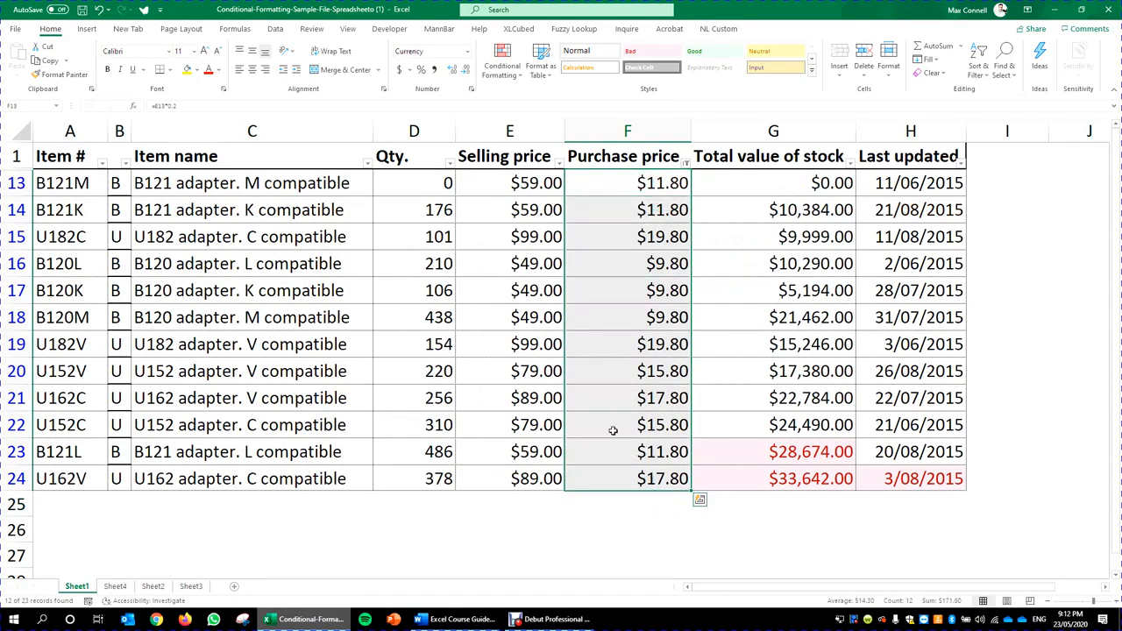
- Filter the Purchase price column by color to show only the cells with the light red fill
click(687, 163)
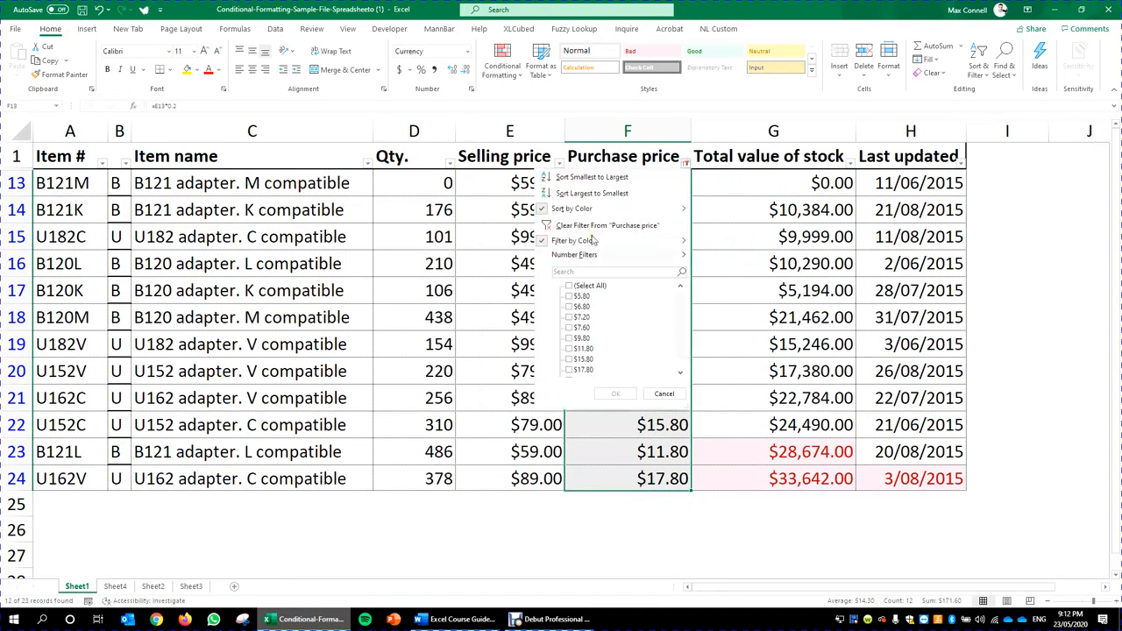
mouse_move(589, 211)
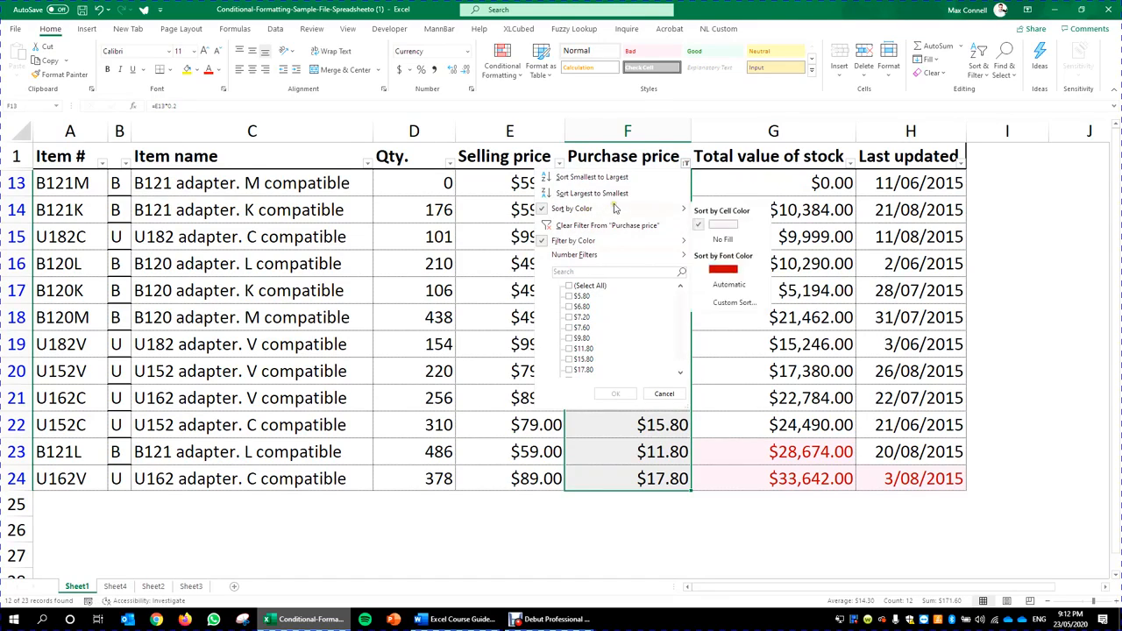
click(731, 222)
click(686, 162)
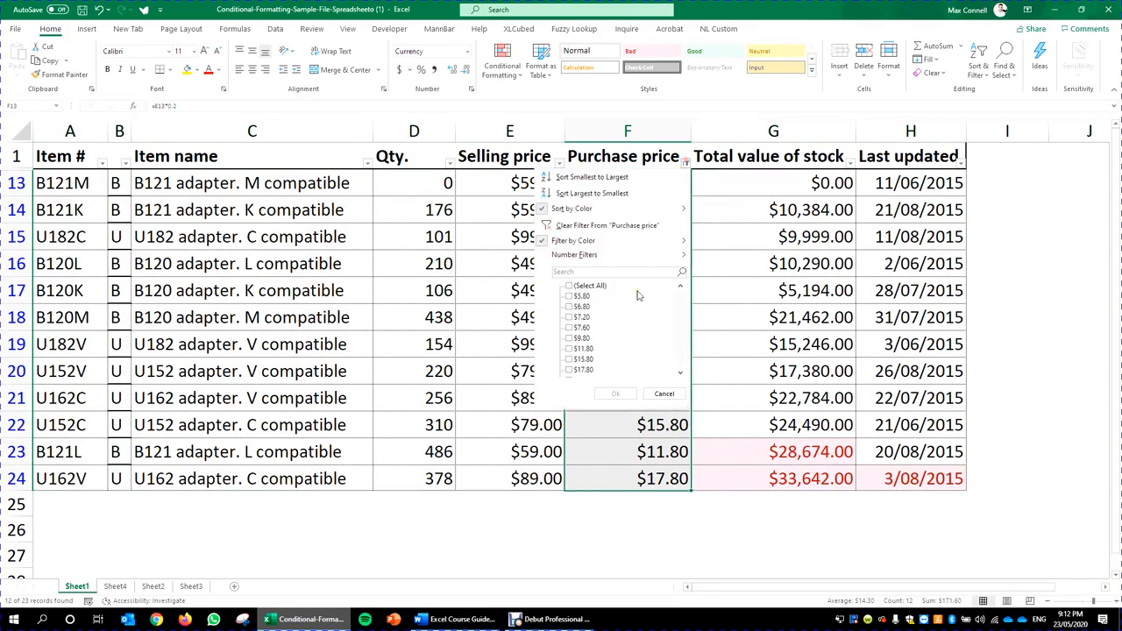
click(603, 241)
click(723, 257)
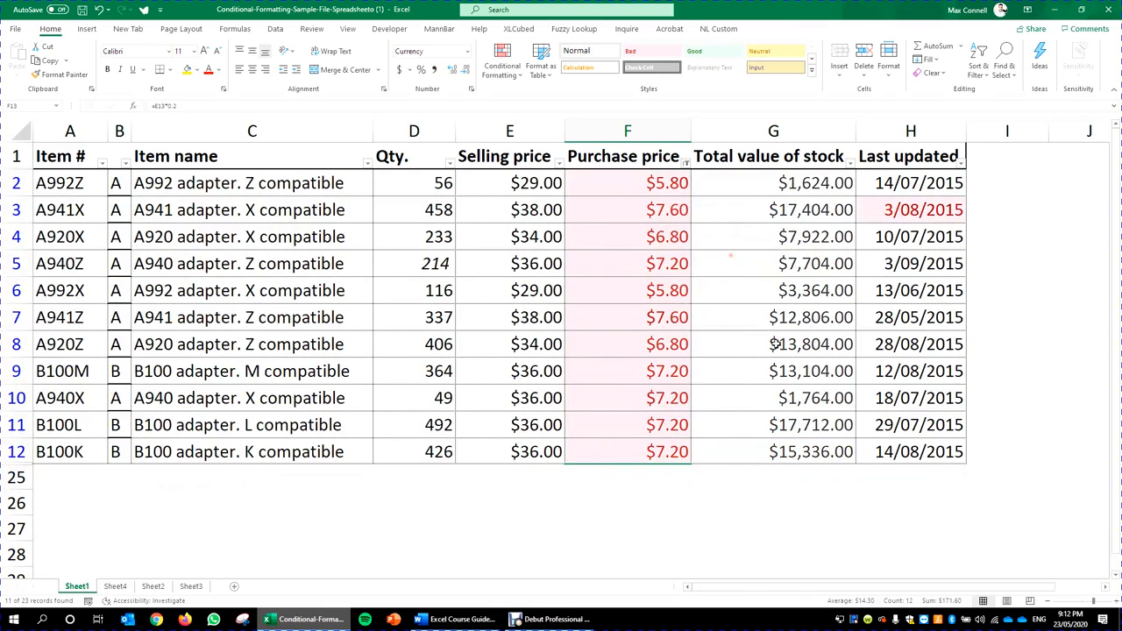
click(753, 237)
- Compare the highlighted purchase prices with the Last updated dates to see which filtered rows are highlighted in both columns
drag(639, 188, 657, 419)
click(912, 291)
click(827, 245)
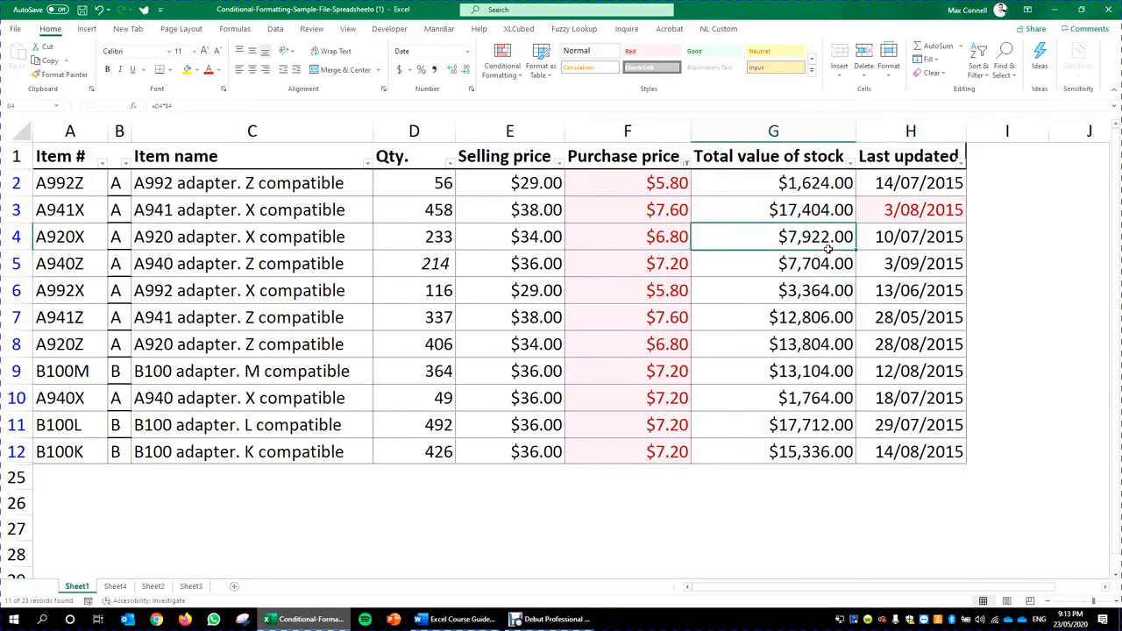
drag(636, 219, 910, 220)
click(927, 213)
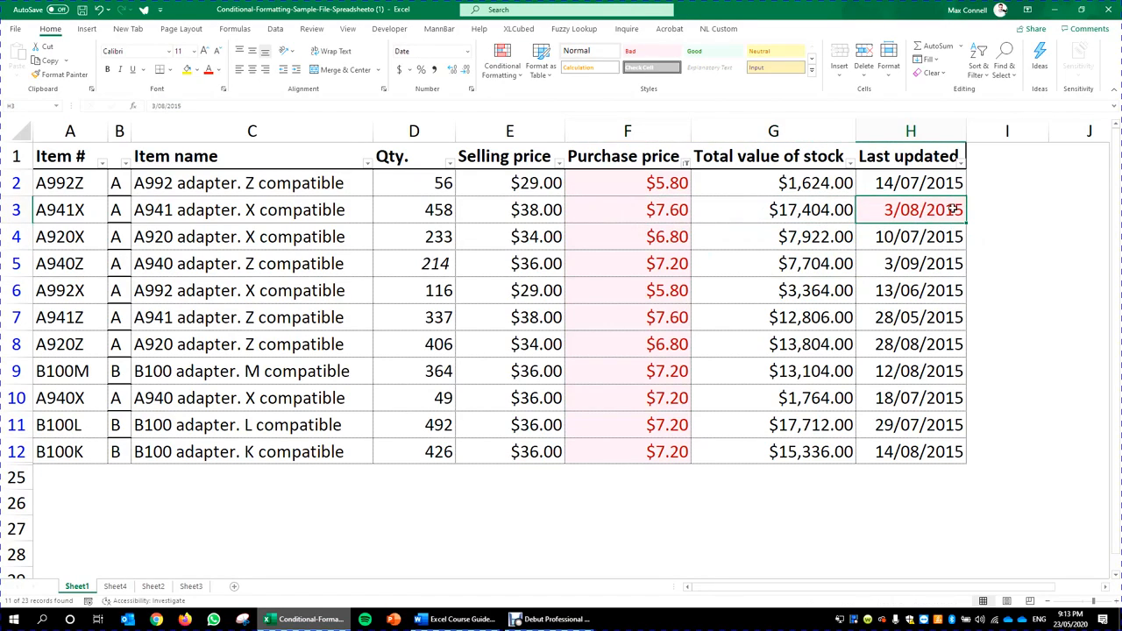
drag(637, 185, 648, 446)
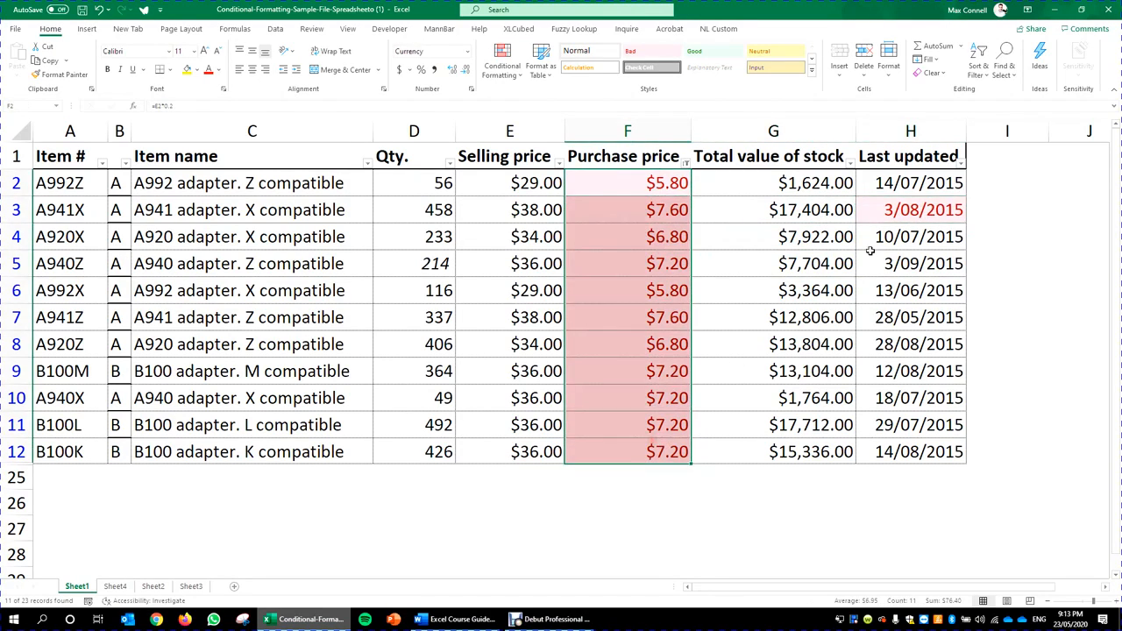
click(912, 179)
click(947, 236)
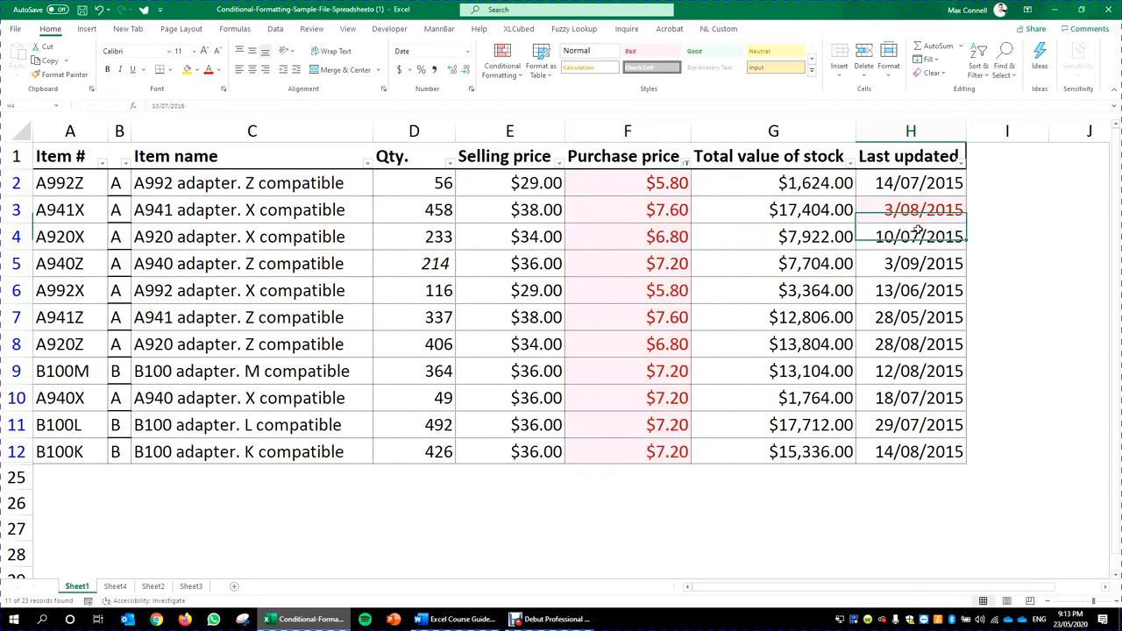
- Filter the Last updated column by the light red cell color as well and look over the remaining row
click(962, 164)
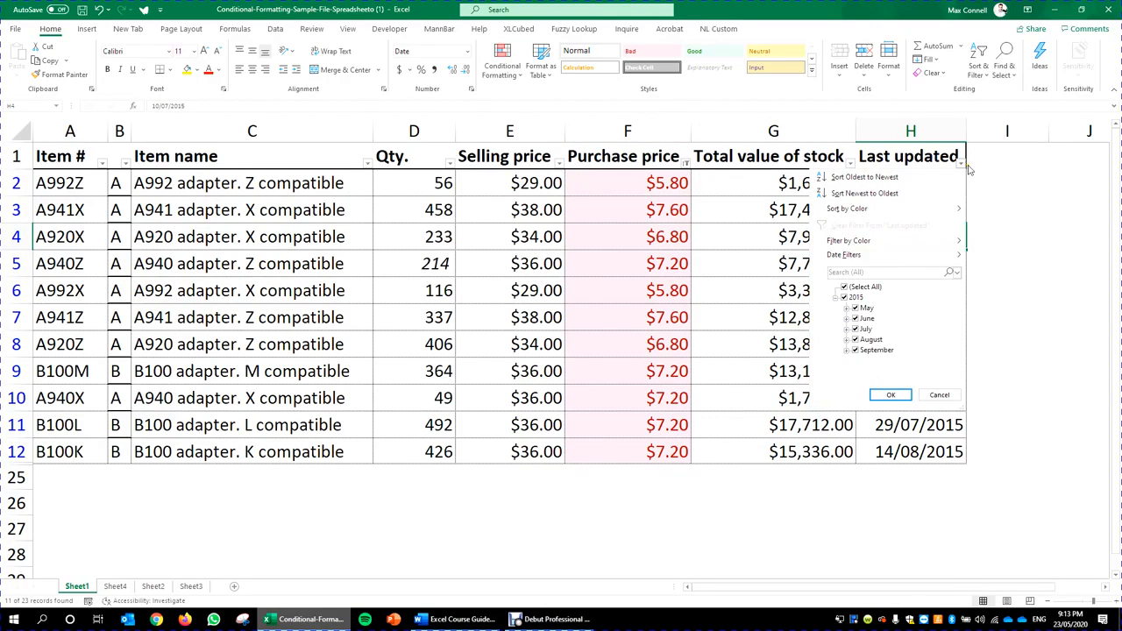
mouse_move(875, 249)
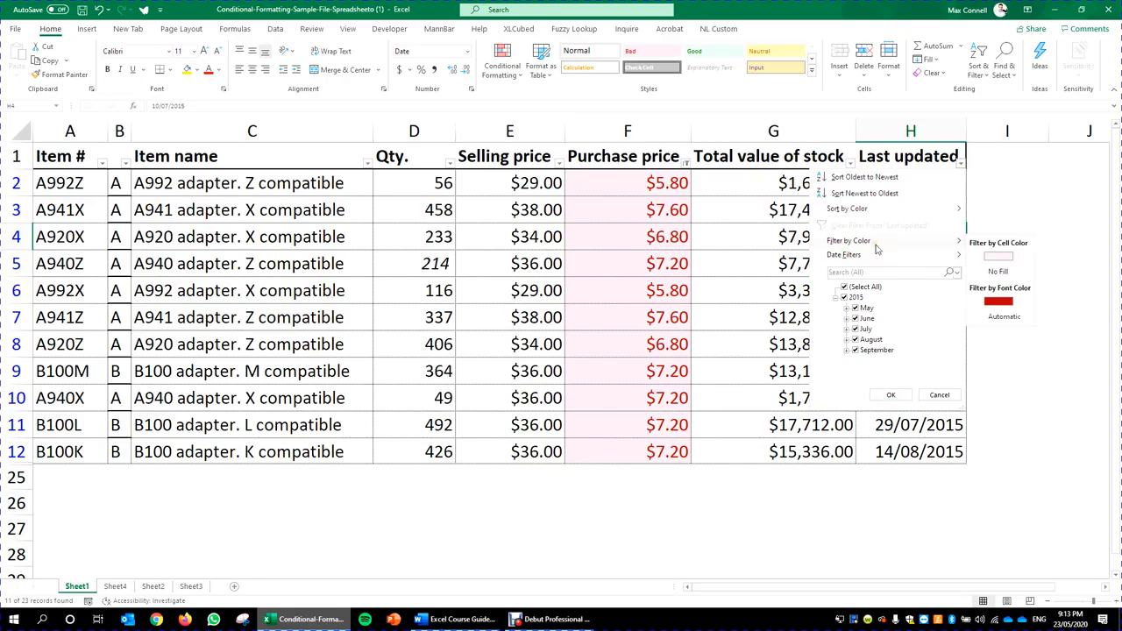
click(990, 255)
click(987, 311)
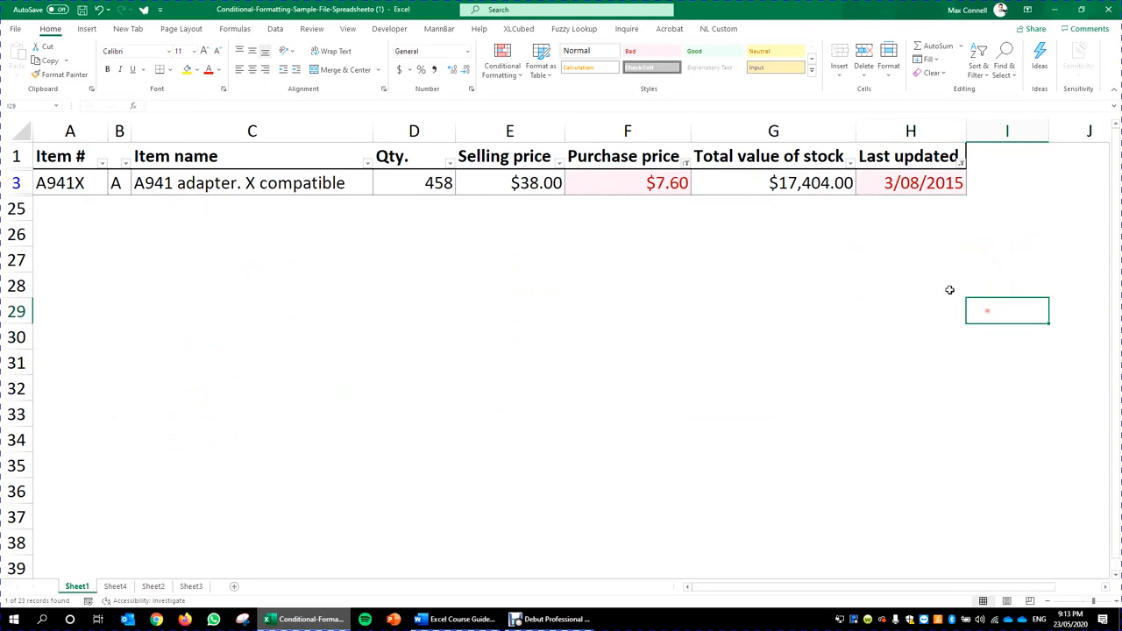
drag(946, 193, 39, 184)
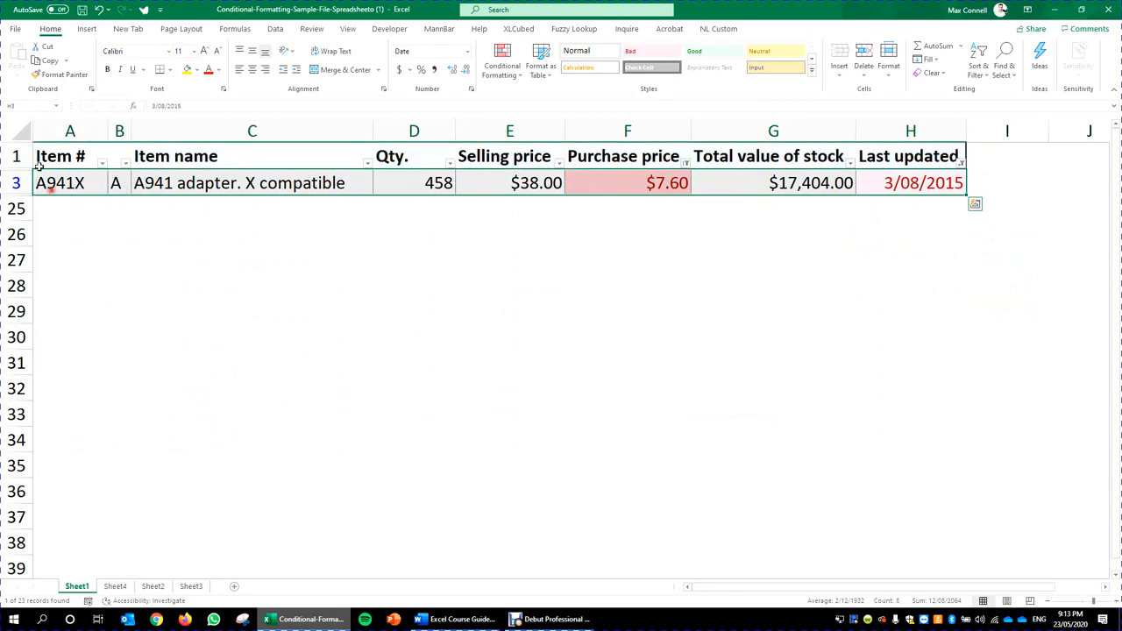
click(553, 303)
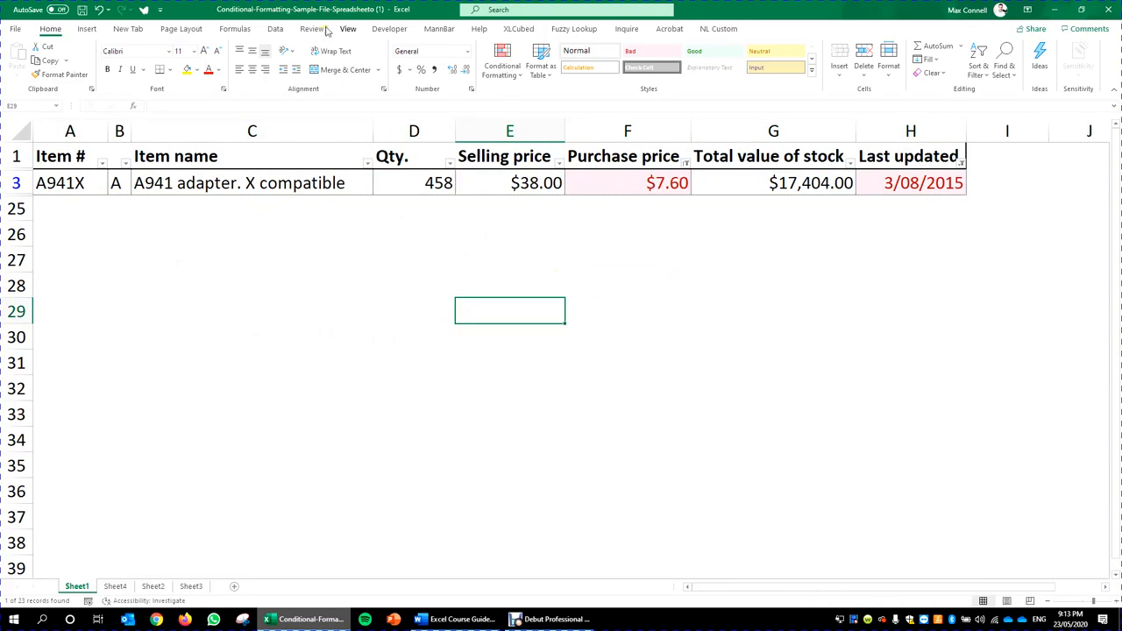
- Clear all filters from the table so every row is shown
click(275, 29)
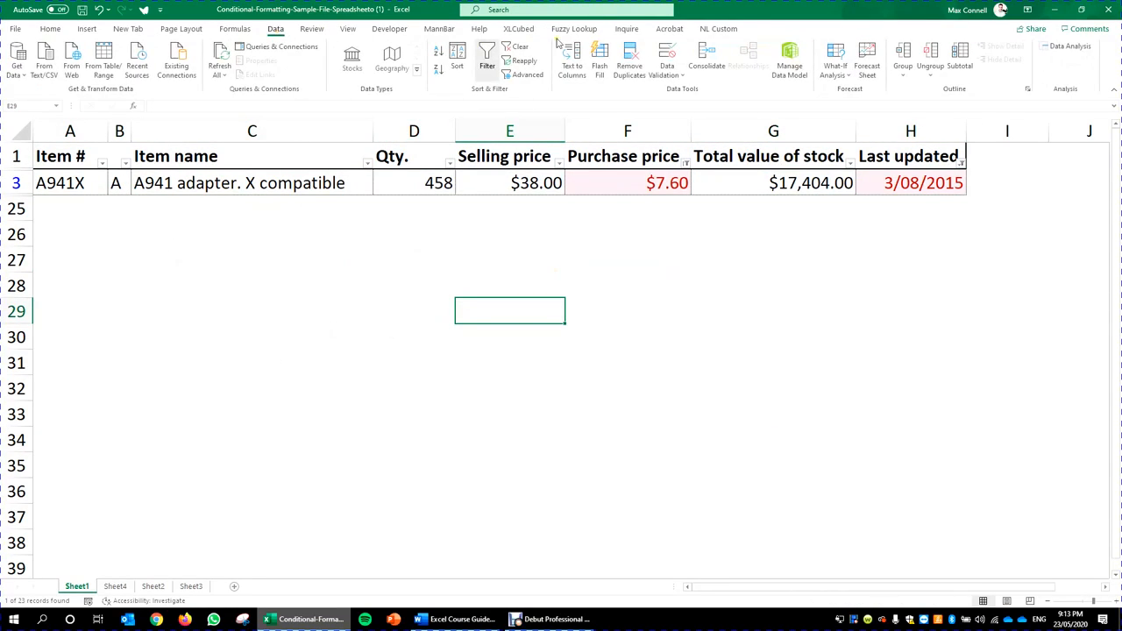
click(516, 47)
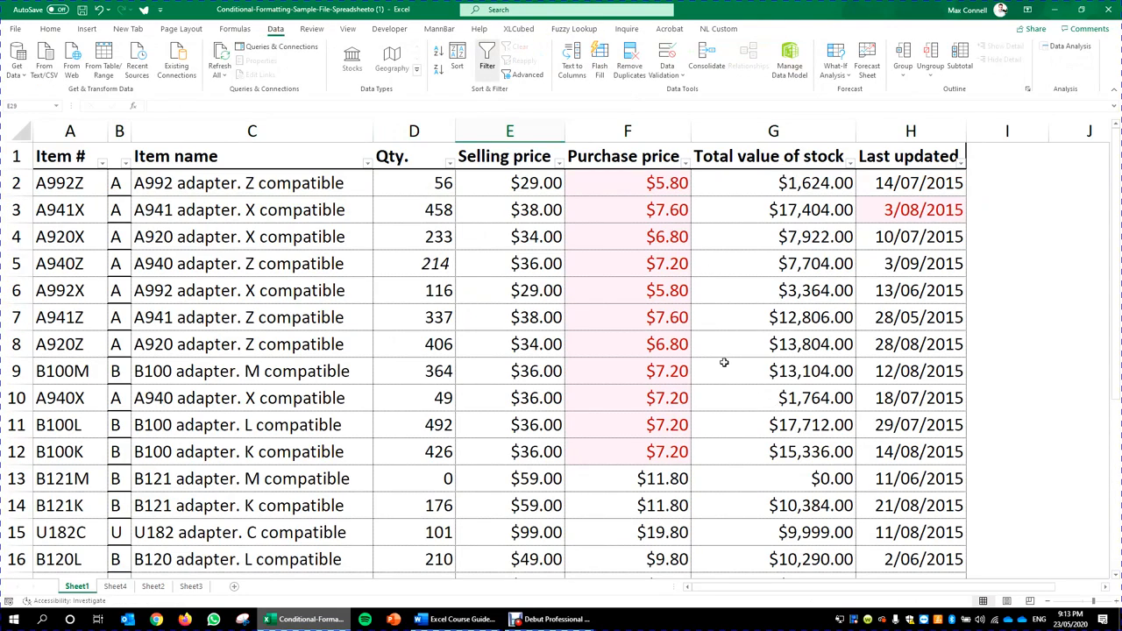
click(655, 265)
click(760, 298)
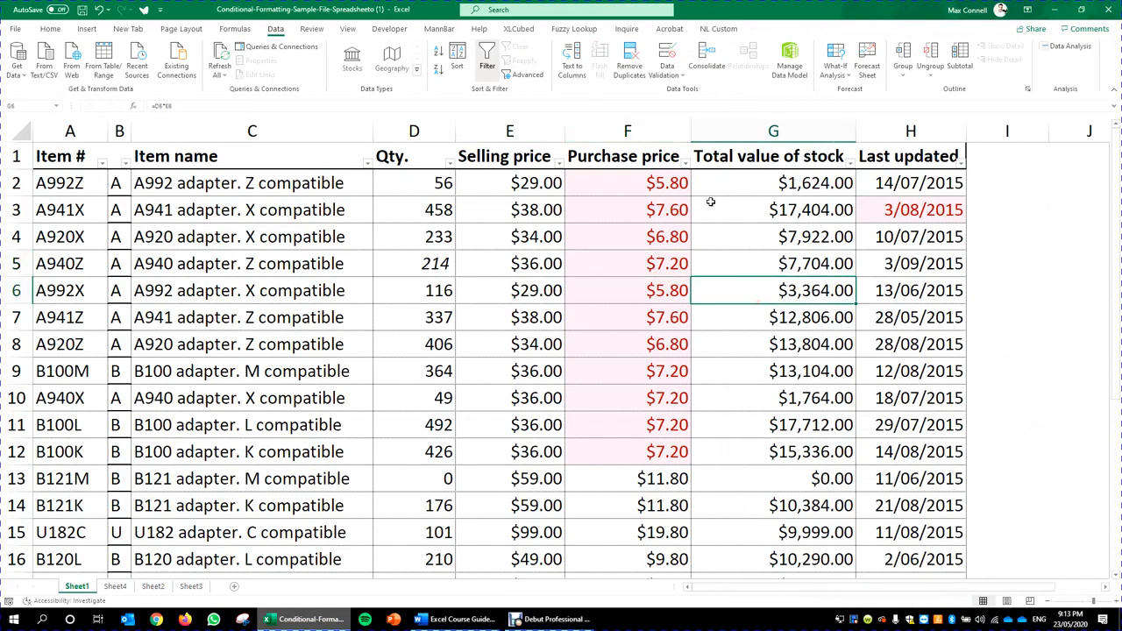
- Enter the label "Total" in cell C26, below the last row of the table
scroll(692, 252, down, 5)
click(669, 452)
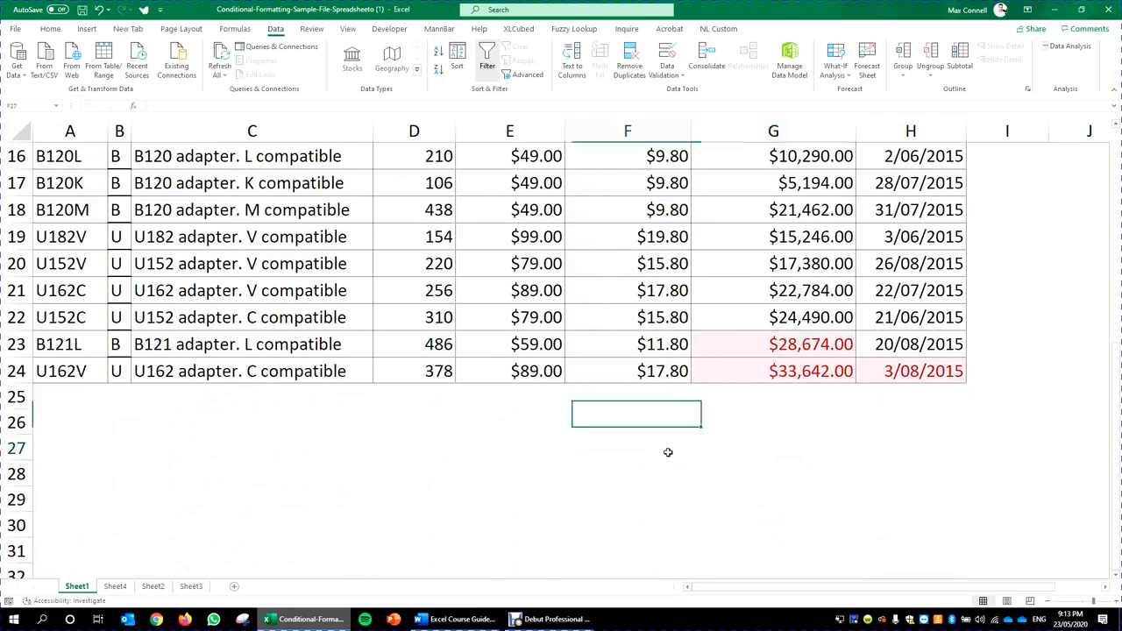
scroll(703, 341, up, 5)
ctrl+scroll(702, 340, down, 6)
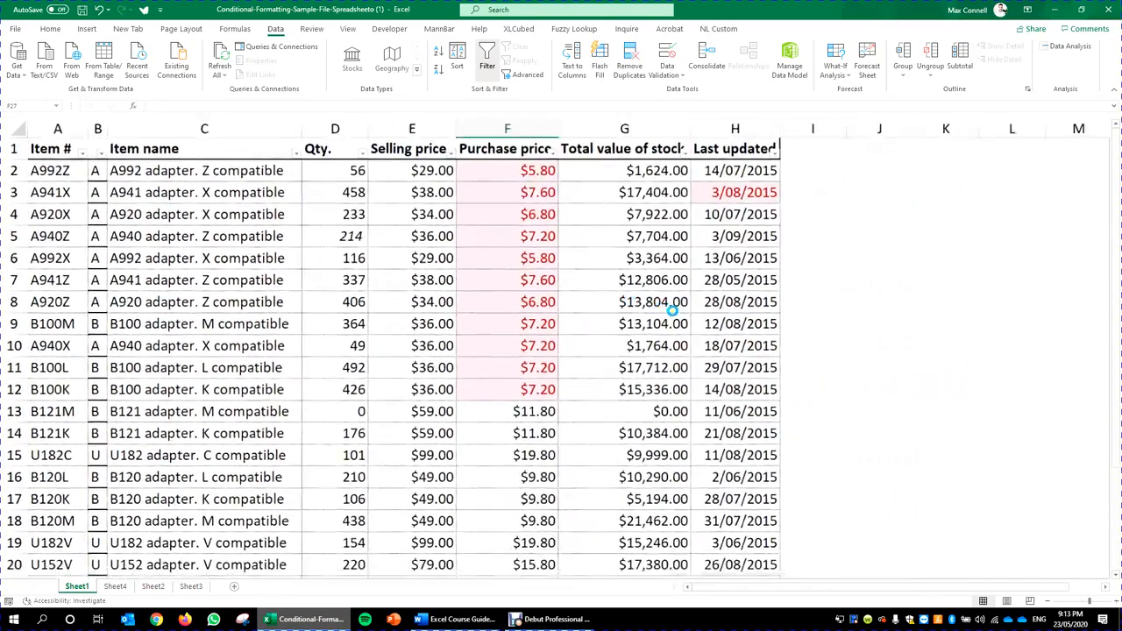
scroll(338, 423, down, 2)
scroll(346, 419, down, 3)
click(467, 338)
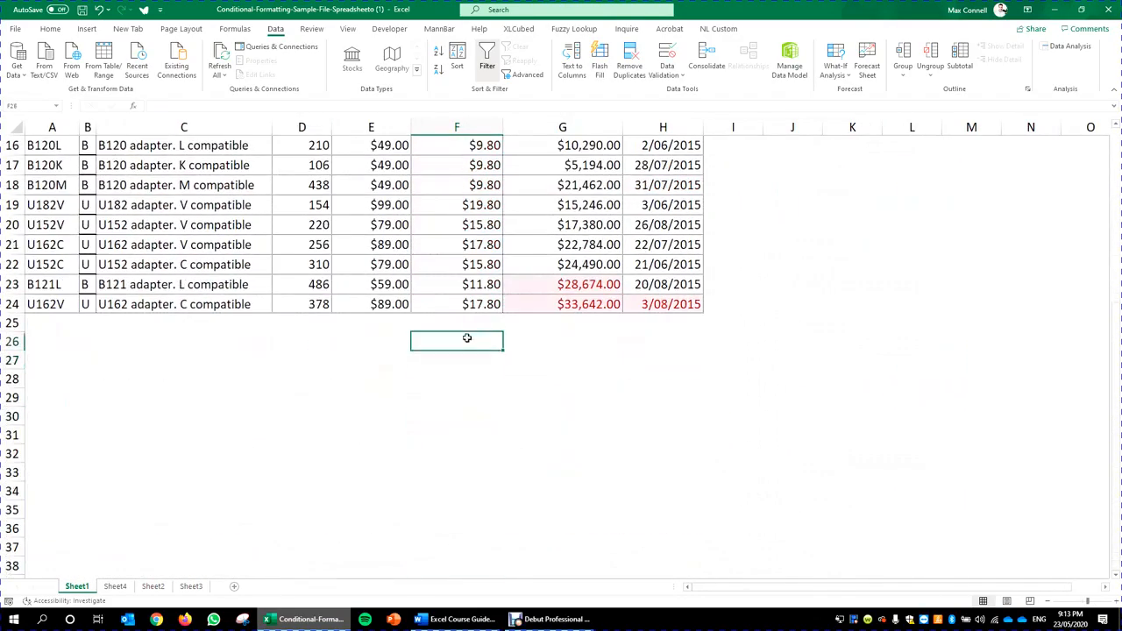
click(187, 356)
click(190, 344)
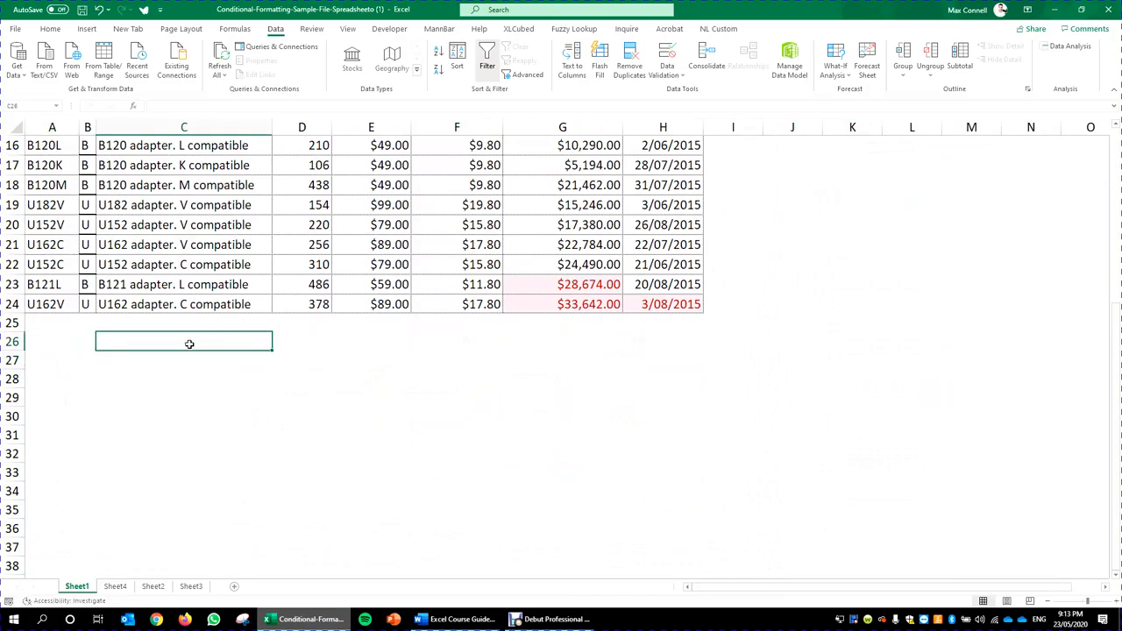
text(Total)
key(Tab)
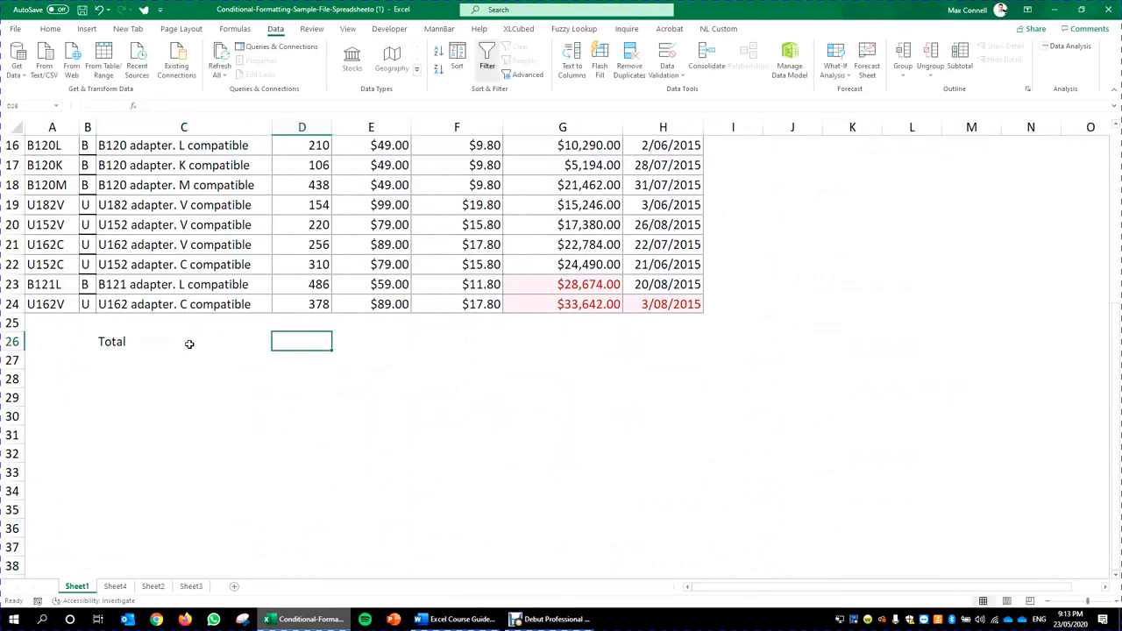
key(shift+Right)
key(shift+Right)
key(shift+Right)
key(shift+Right)
key(shift+Right)
key(shift+Left)
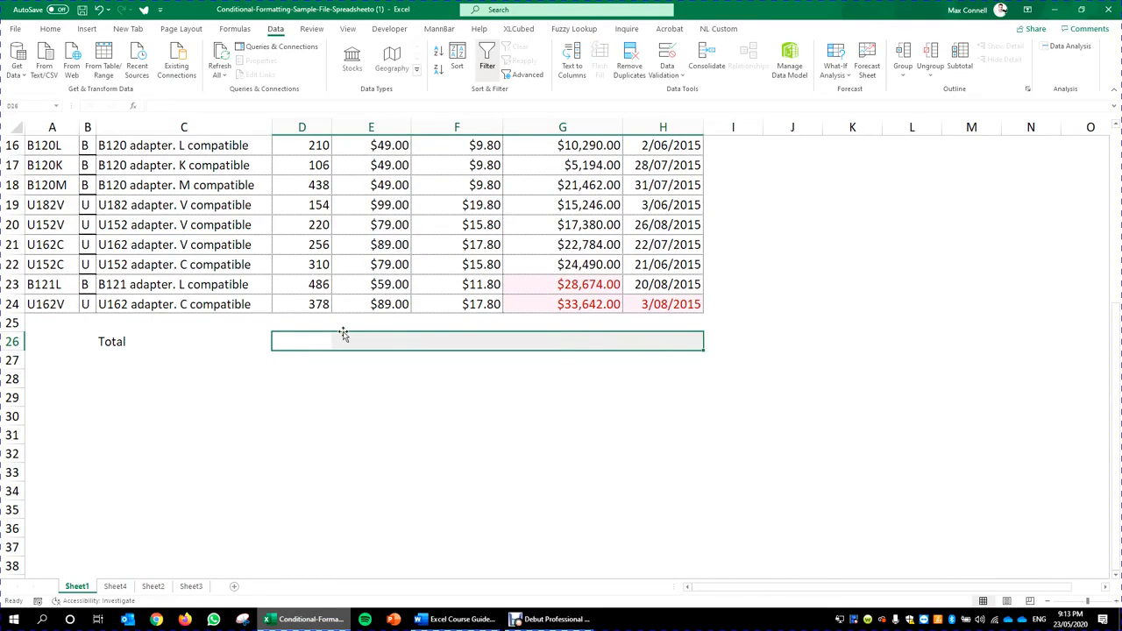
- Total the Qty. column in D25 with =SUM(D2:D24) and copy the formula across row 25 through column H
click(313, 320)
key(alt+equal)
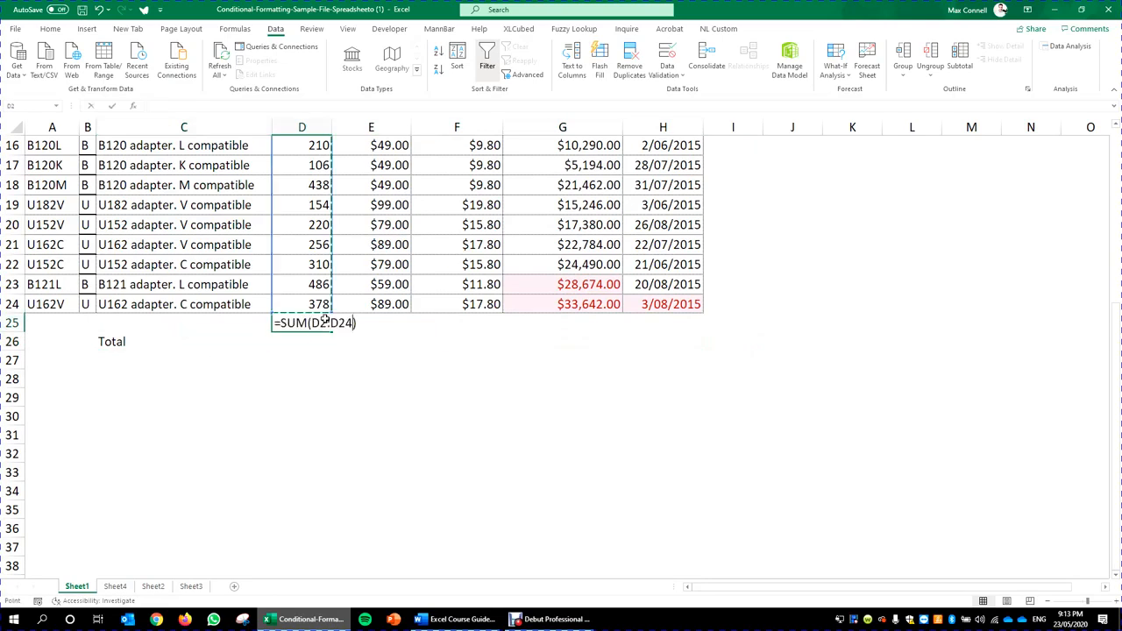
key(ctrl+Return)
key(ctrl+c)
drag(324, 321, 699, 322)
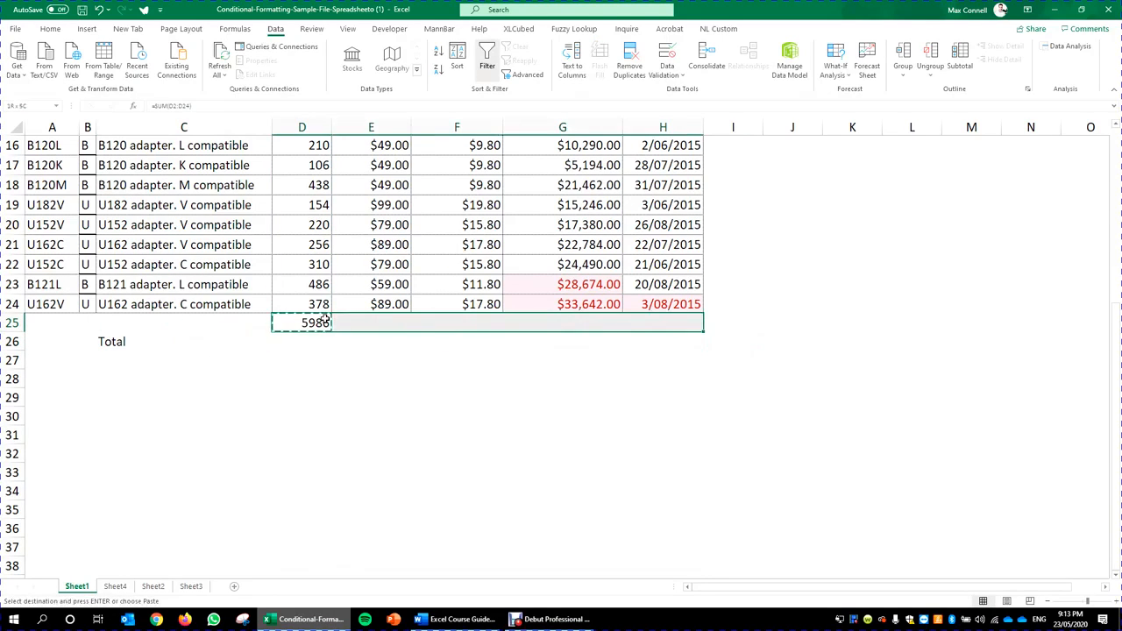
- Delete the sum under the Last updated column and copy the Total label from C26 into C25
click(688, 324)
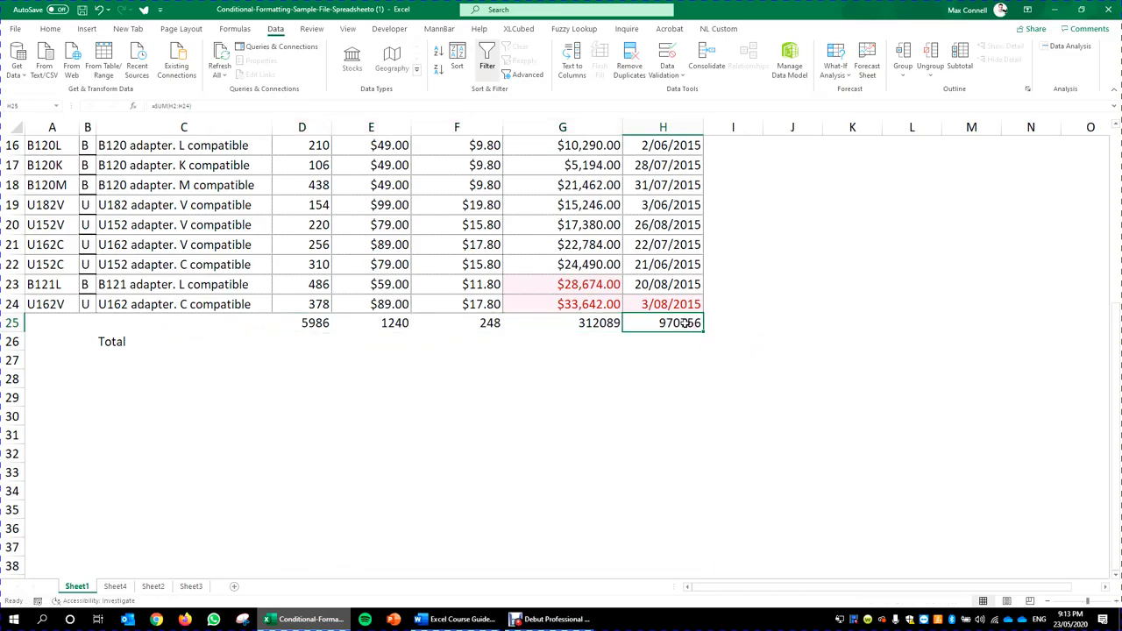
key(Delete)
click(121, 325)
click(138, 346)
key(ctrl+c)
click(135, 323)
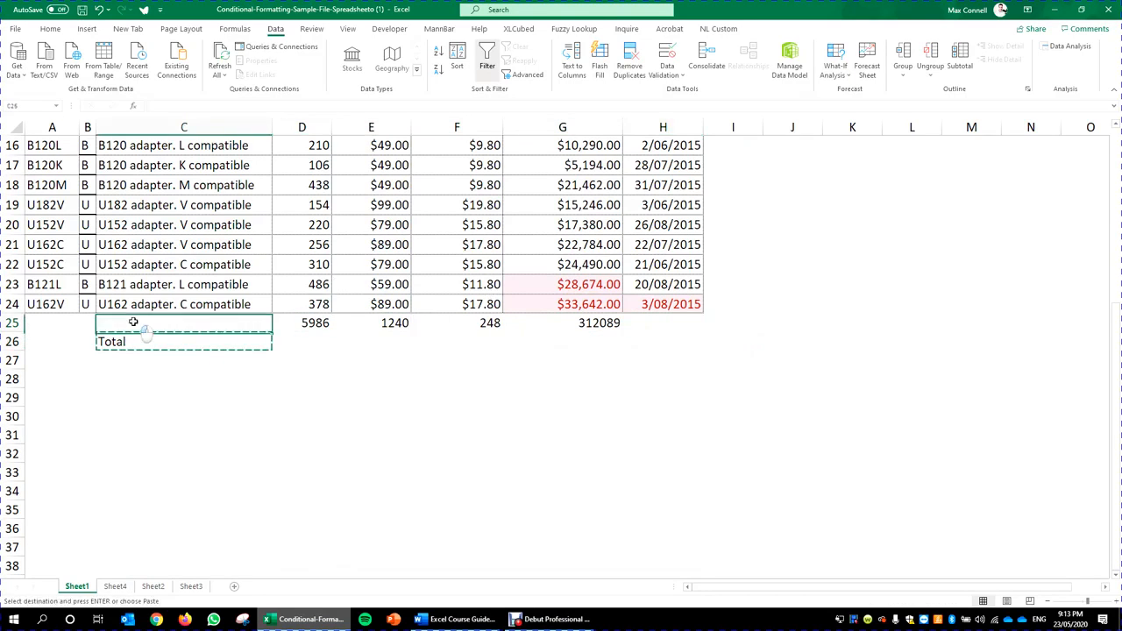
key(ctrl+v)
- Turn off the table's filter and reapply it to the header row from Item # to Last updated
click(444, 384)
scroll(377, 305, up, 3)
click(488, 69)
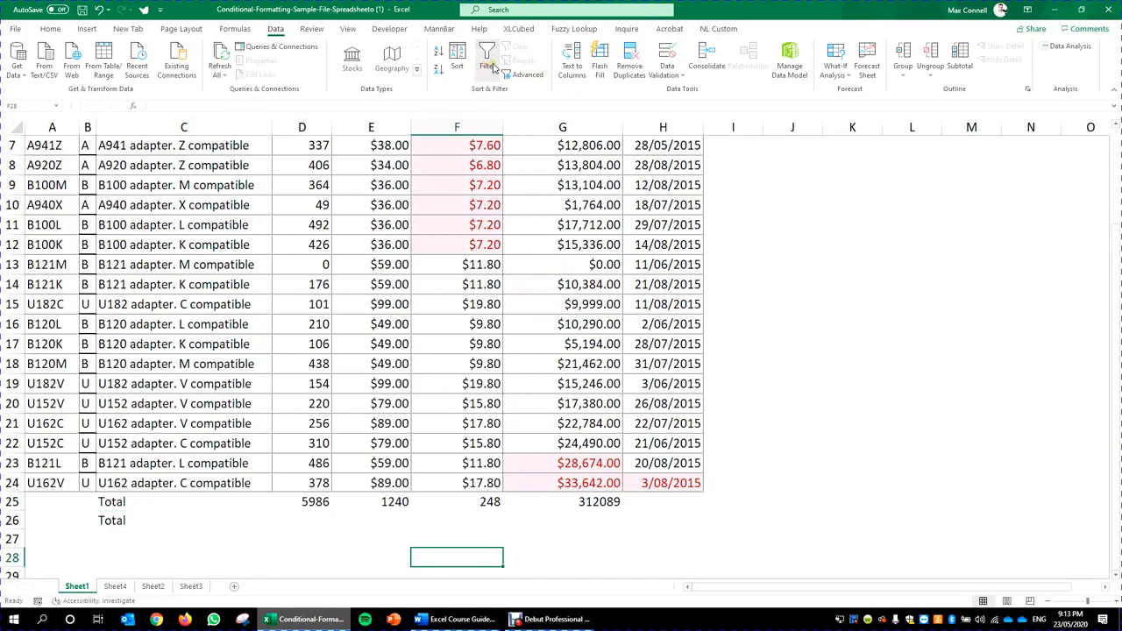
click(578, 345)
click(456, 383)
scroll(290, 266, up, 2)
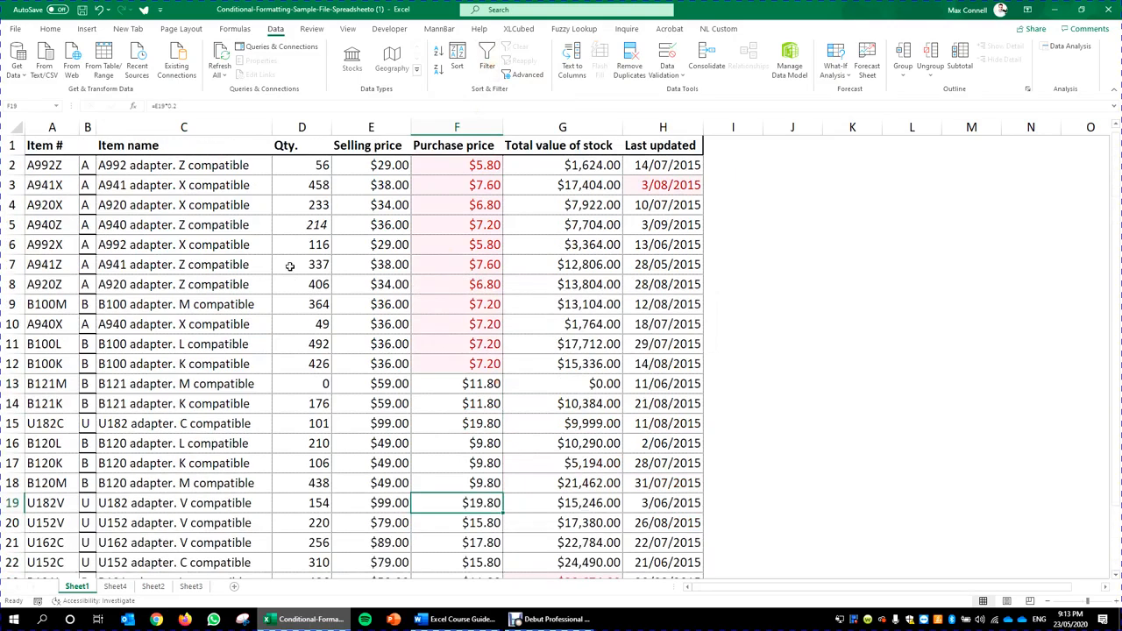
click(60, 147)
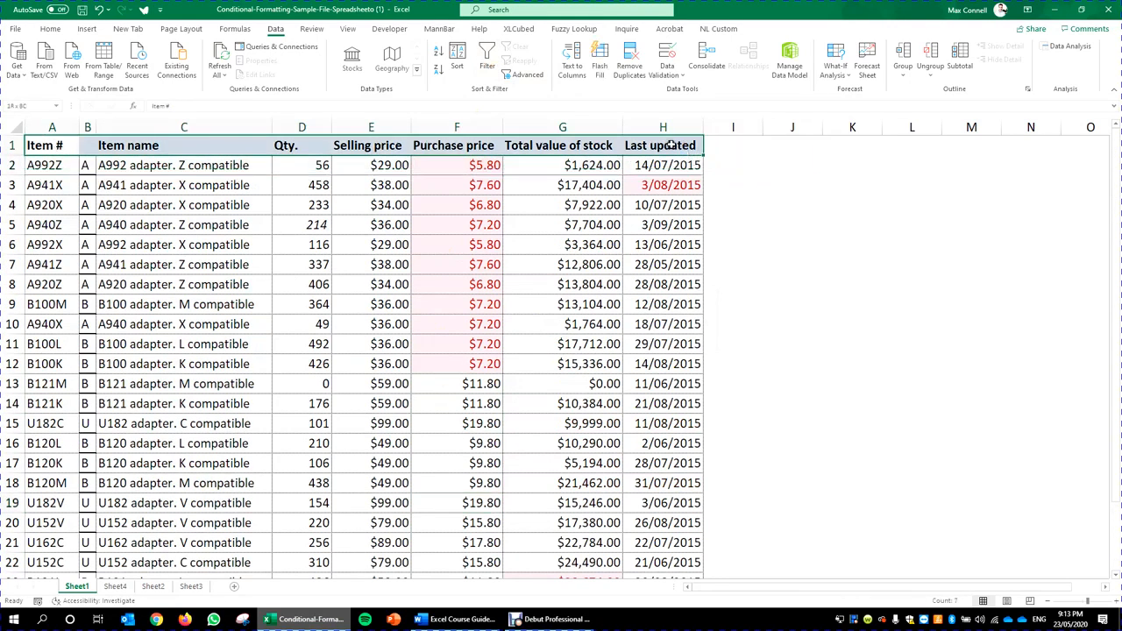
click(486, 59)
click(533, 241)
- Sort the table by Total value of stock from largest to smallest and check where the Total row ends up
scroll(604, 305, down, 8)
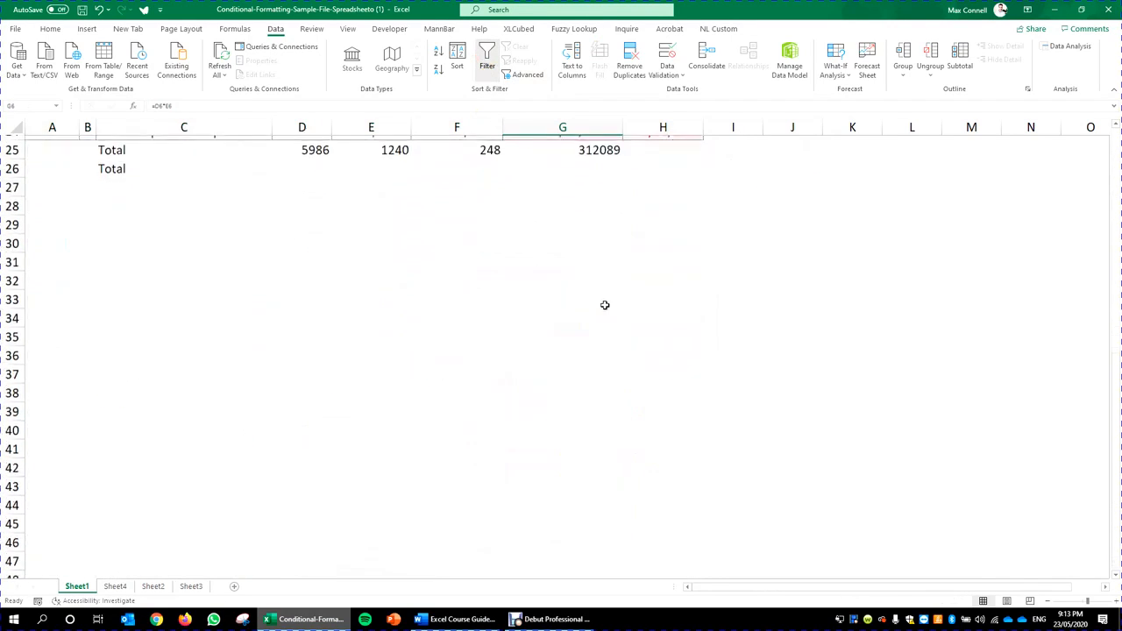
scroll(544, 149, up, 8)
click(629, 146)
click(617, 147)
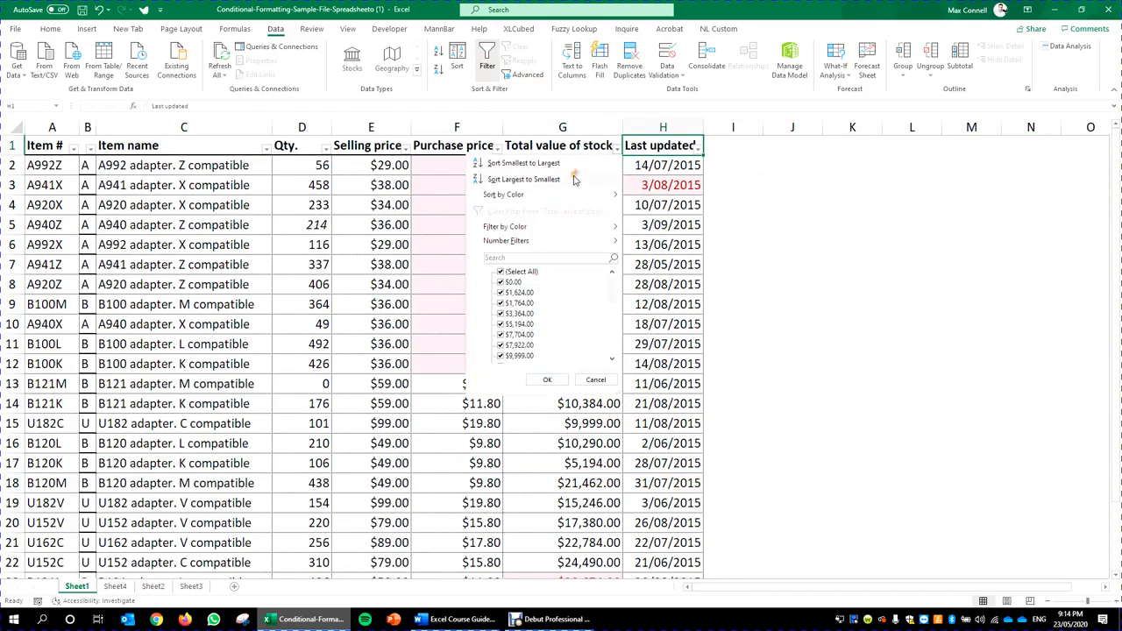
click(535, 174)
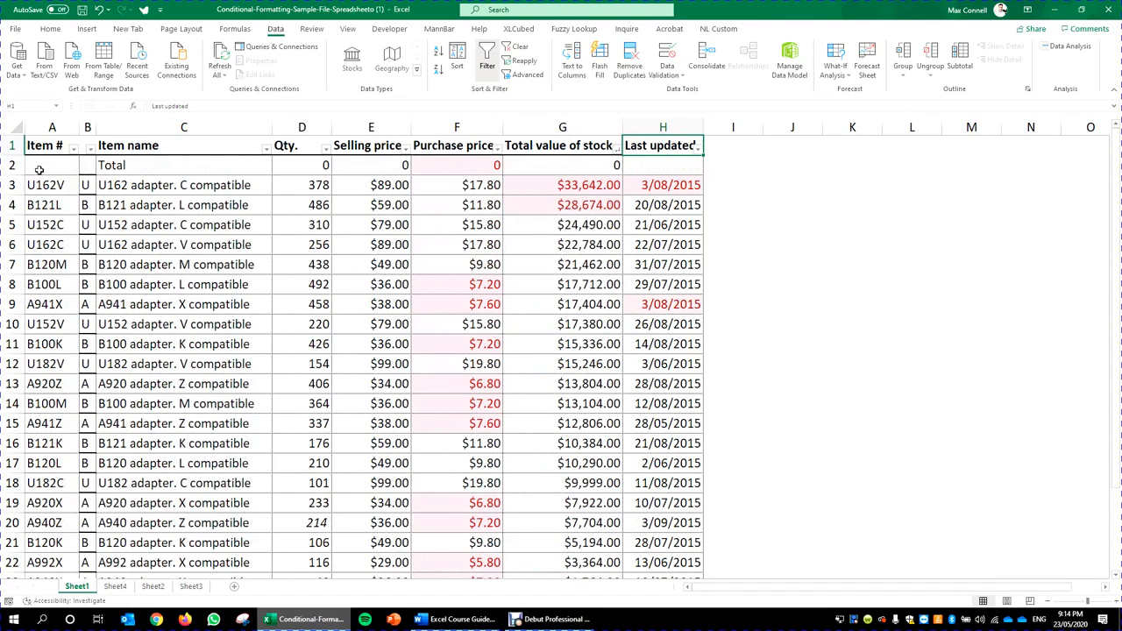
drag(38, 170, 675, 168)
scroll(580, 305, down, 6)
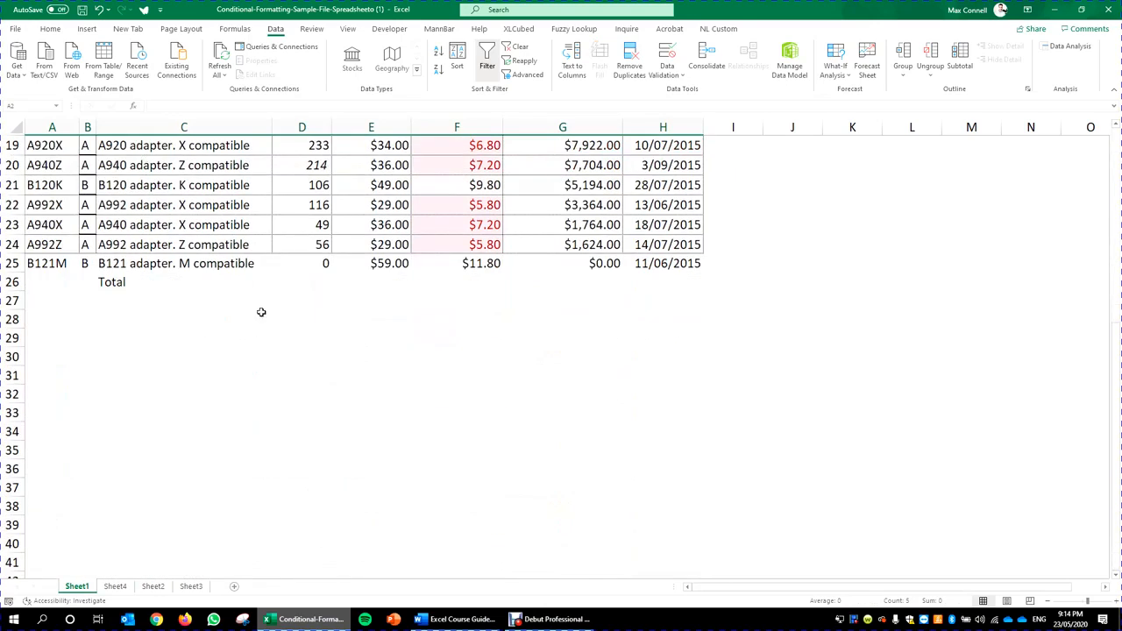
scroll(370, 340, up, 6)
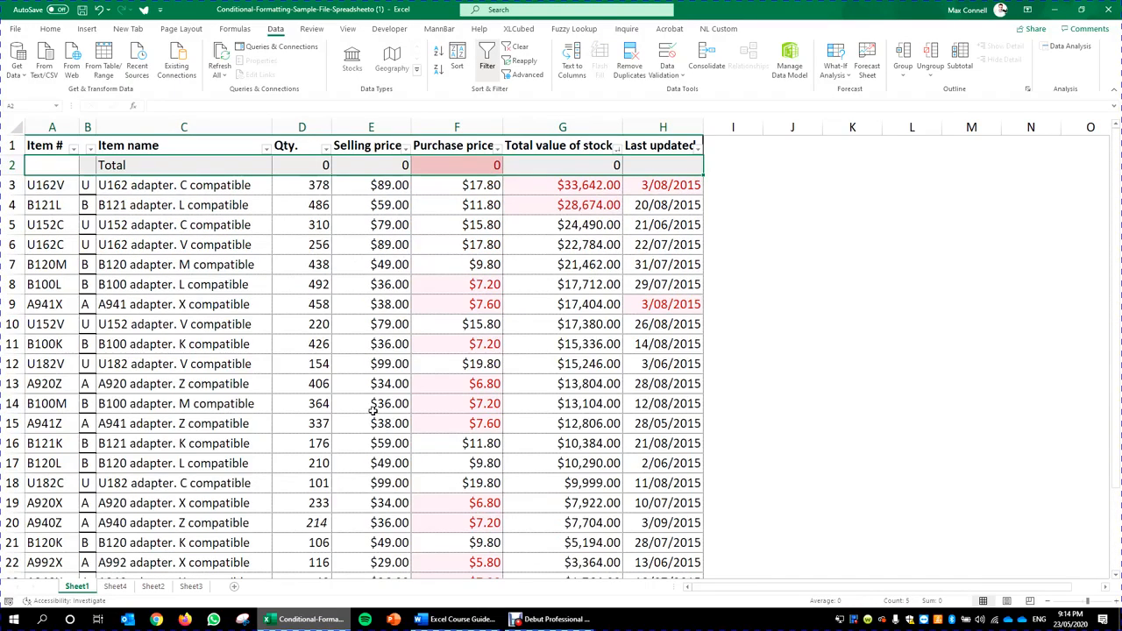
- Undo the sort by Total value of stock and check the rows at the end of the table
key(ctrl+q)
key(ctrl+z)
key(ctrl+z)
scroll(391, 362, down, 6)
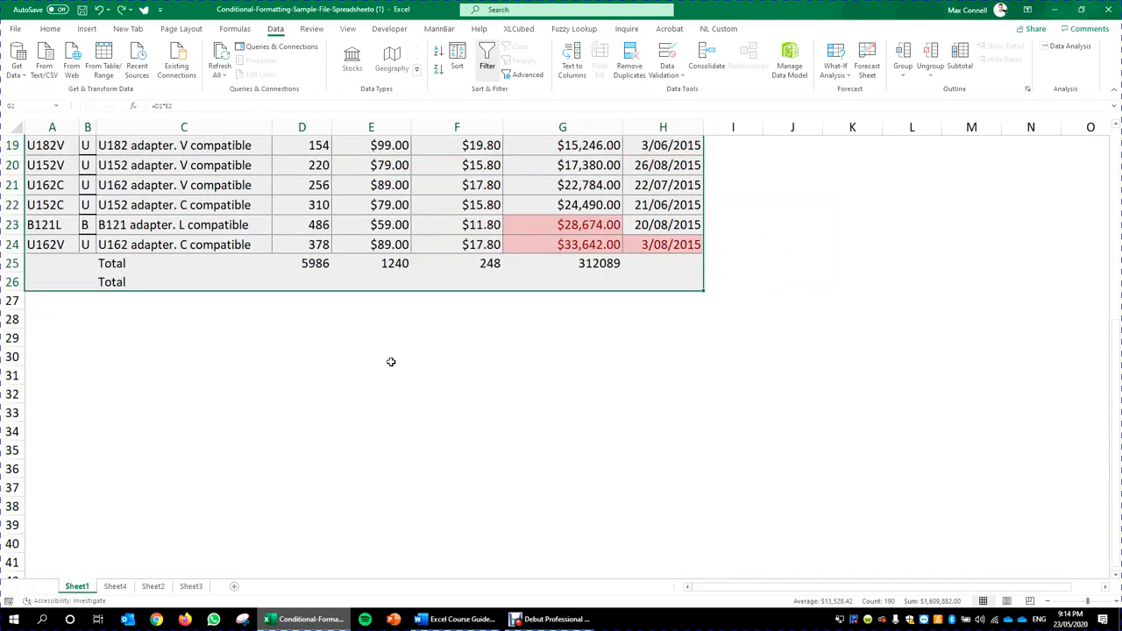
- Undo the last application of the filter to the table's header row
scroll(391, 362, down, 1)
click(443, 335)
key(ctrl+z)
scroll(363, 305, down, 8)
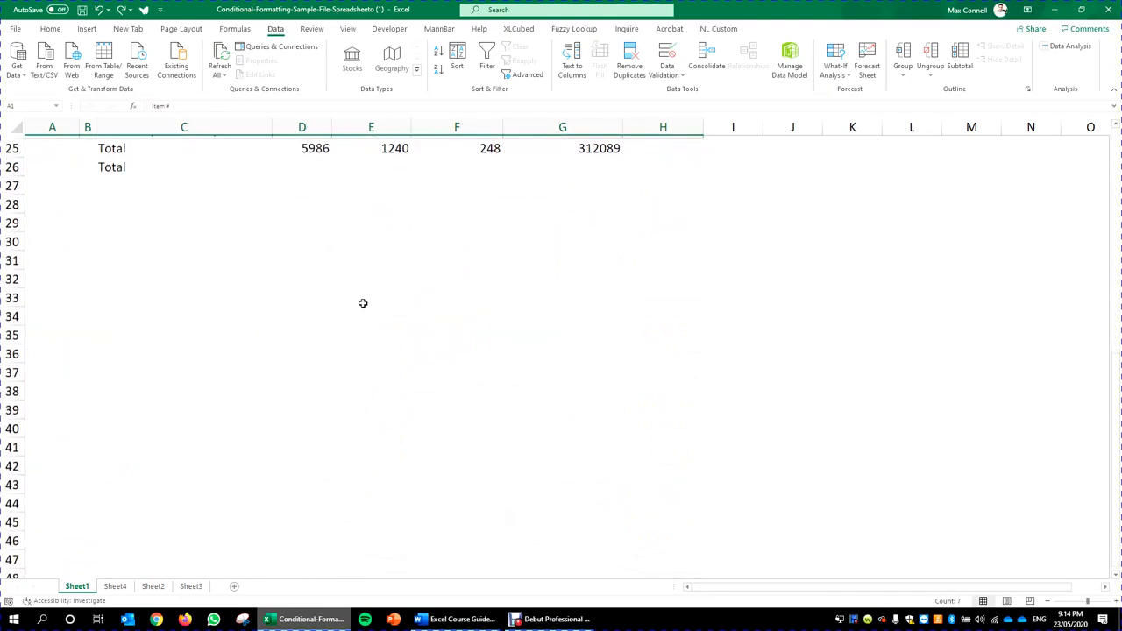
click(363, 304)
scroll(173, 200, up, 3)
- Insert an empty row at row 25, between the last inventory item and the Total row
click(360, 346)
click(15, 322)
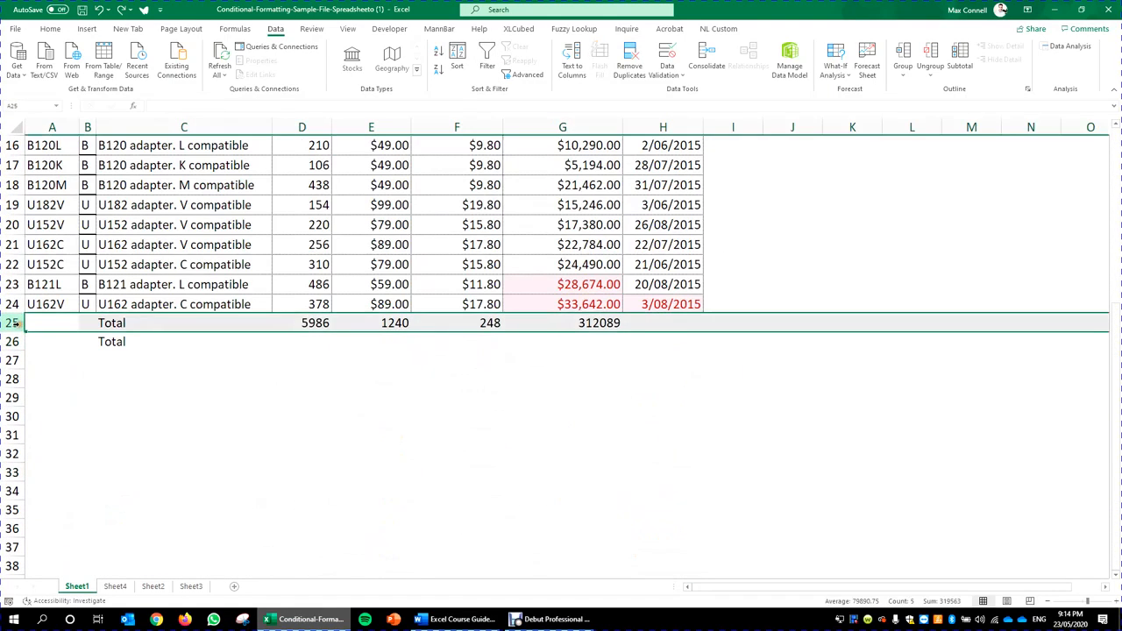
key(ctrl+plus)
click(423, 325)
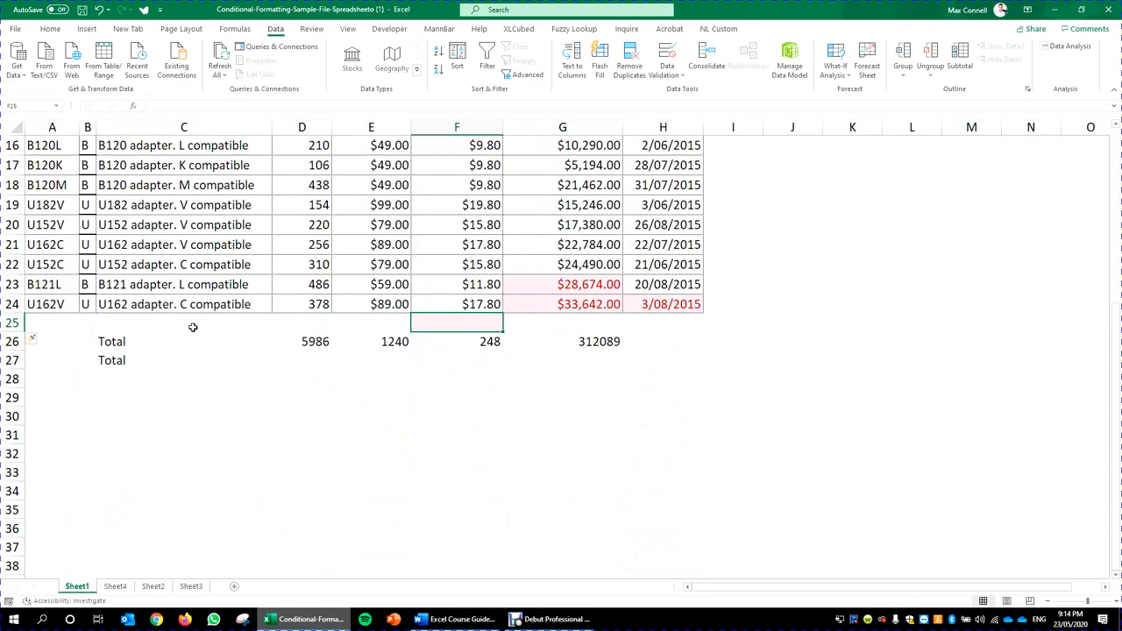
- Delete the duplicate Total label in C27 below the Total row
drag(193, 327, 890, 367)
click(682, 290)
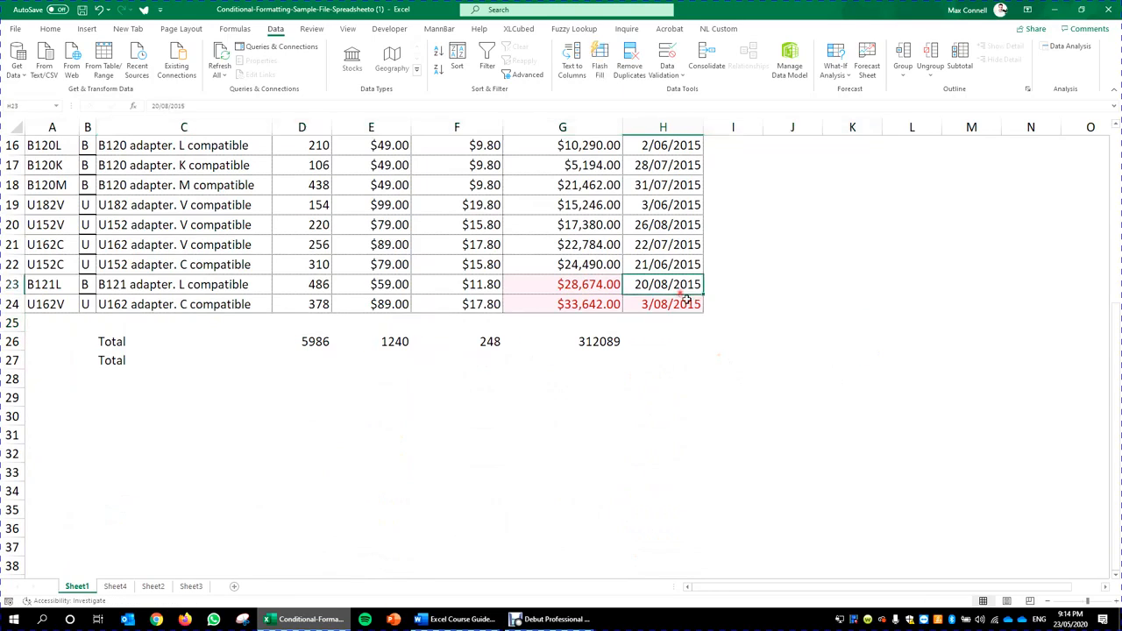
drag(688, 324, 614, 344)
click(130, 368)
key(Delete)
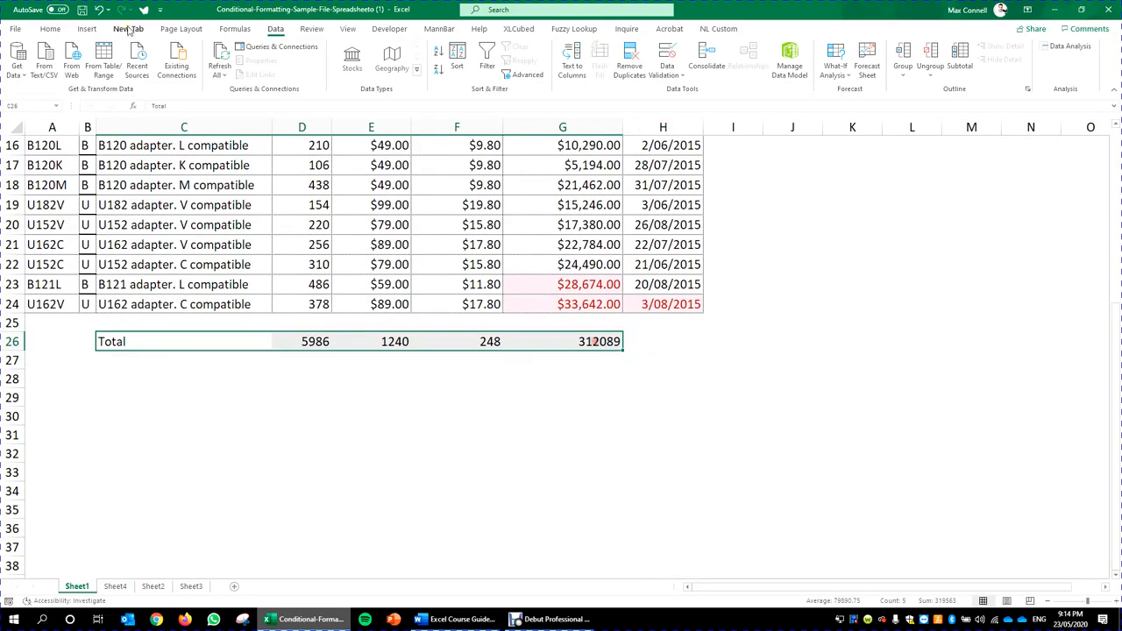
- Apply a Top and Thick Bottom Border to the Total row, C26:G26
click(50, 29)
click(169, 69)
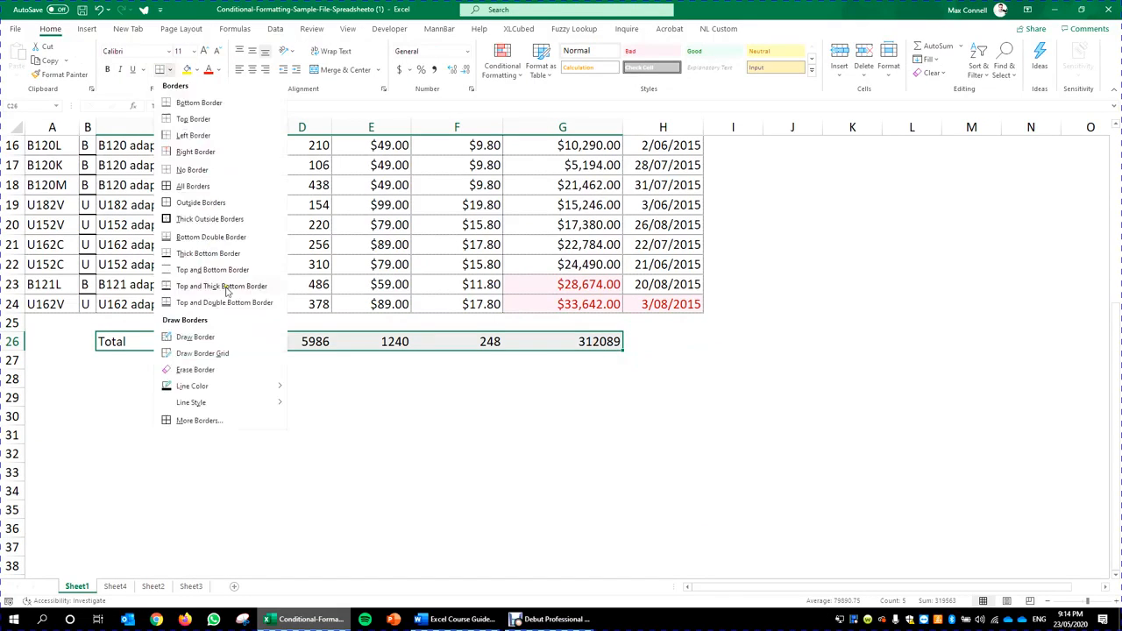
click(226, 290)
click(325, 372)
scroll(321, 403, up, 2)
scroll(307, 412, down, 3)
- Make the Total row bold and format D26:G26 with thousands separators and no decimal places
drag(141, 288, 556, 293)
key(ctrl+b)
click(579, 348)
drag(307, 282, 599, 298)
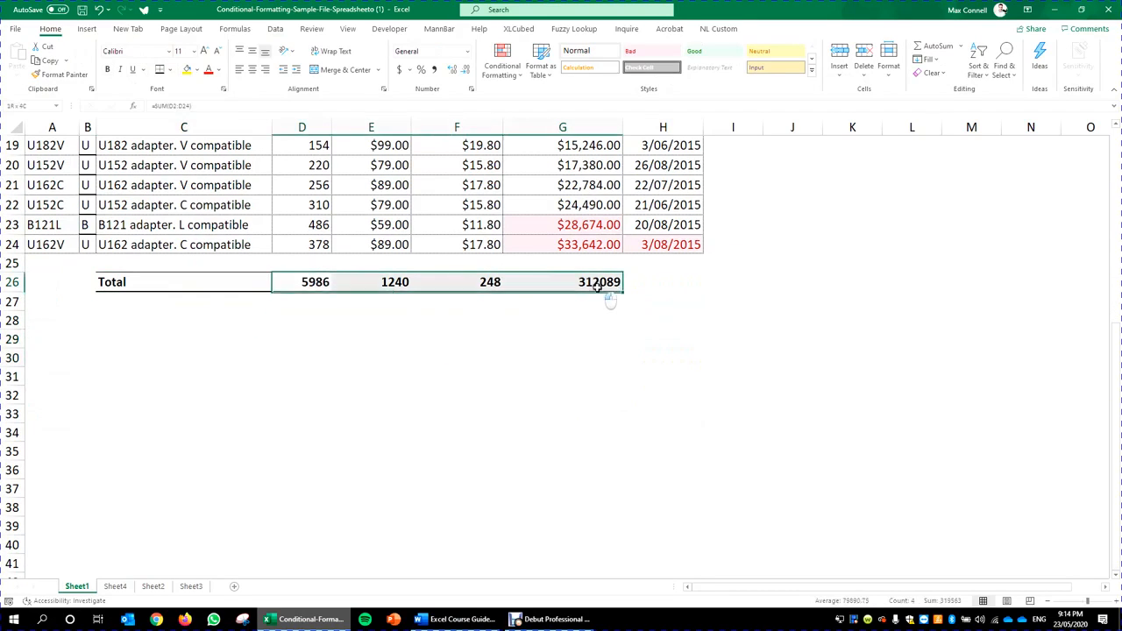
click(434, 69)
double_click(465, 69)
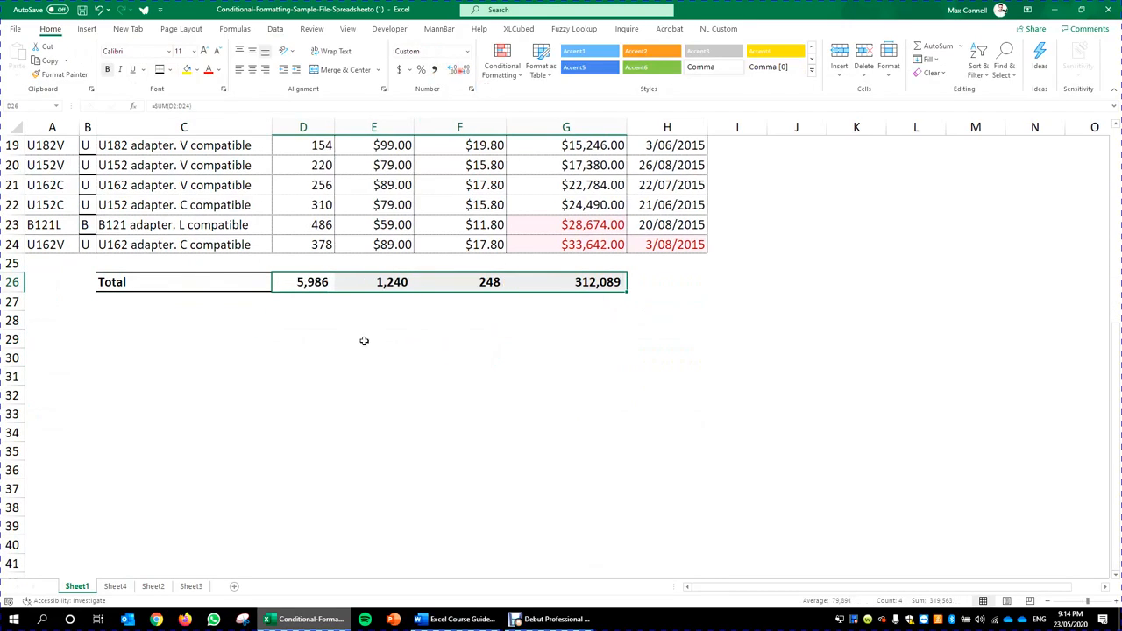
- Apply a filter to the header row A1:H1, from Item # to Last updated
key(ctrl+Up)
key(ctrl+Up)
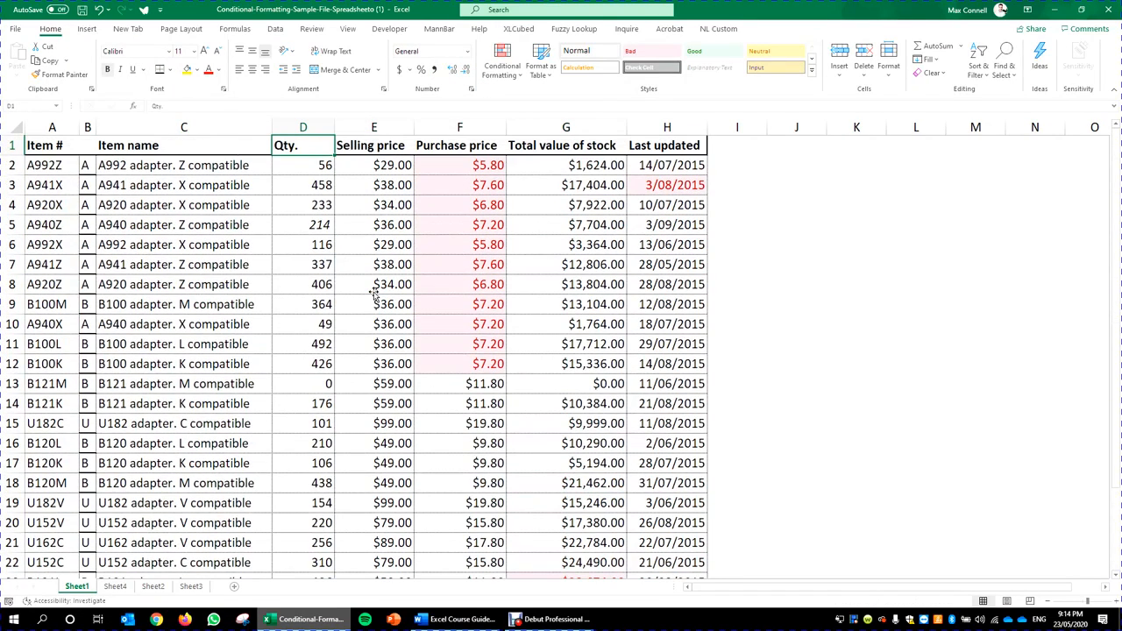
key(Left)
key(Left)
key(Left)
key(shift+Right)
key(shift+Right)
key(shift+Right)
key(shift+Right)
key(shift+Right)
key(shift+Right)
key(shift+Right)
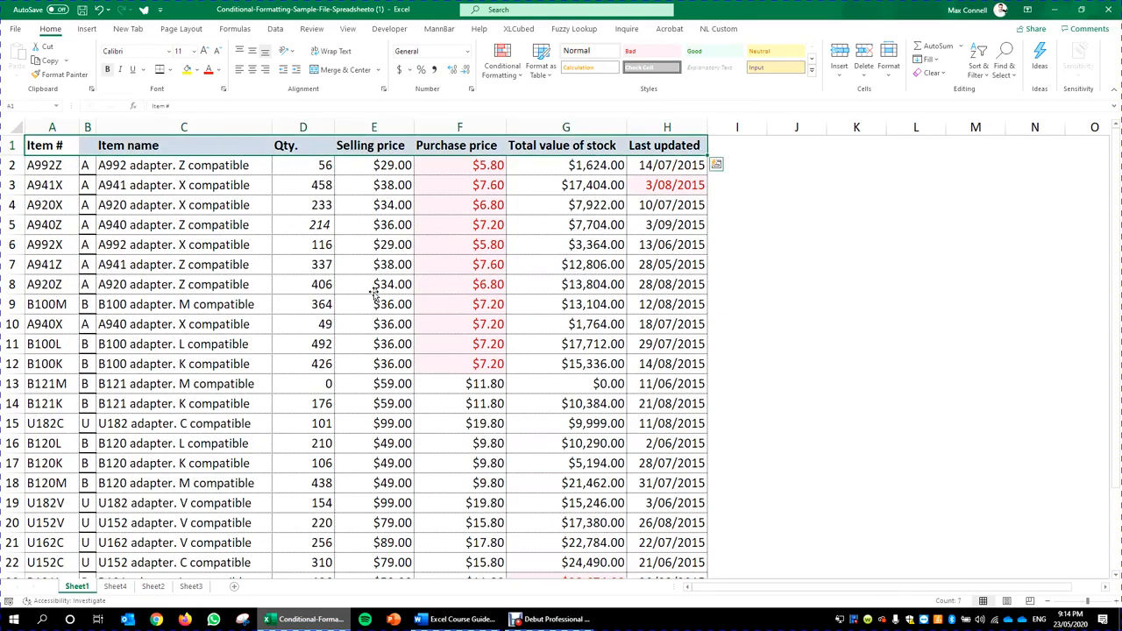
click(276, 28)
click(486, 59)
- Sort the table by Total value of stock from largest to smallest and check the rows around the separated Total row
scroll(512, 320, down, 4)
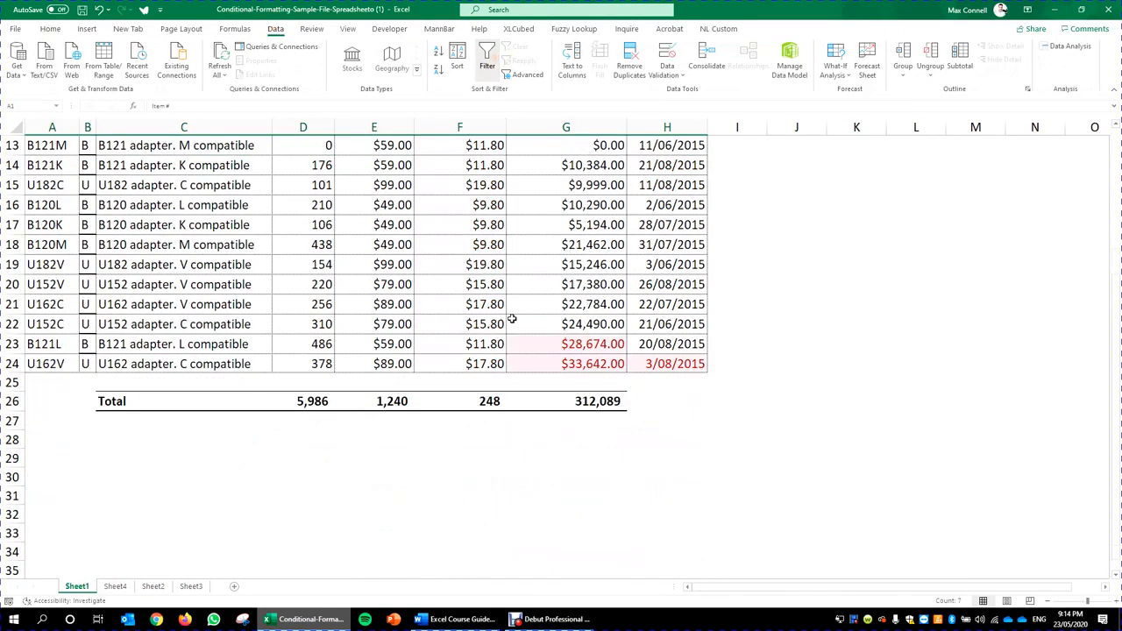
click(490, 250)
scroll(490, 250, up, 4)
click(501, 150)
click(650, 195)
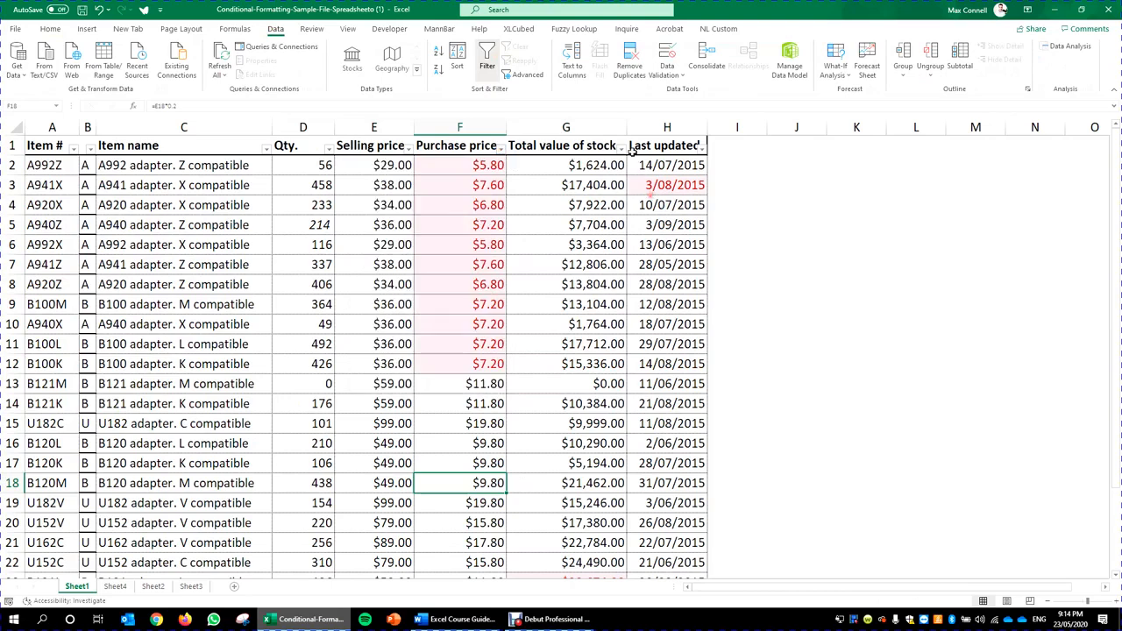
click(621, 147)
click(592, 184)
scroll(638, 289, down, 10)
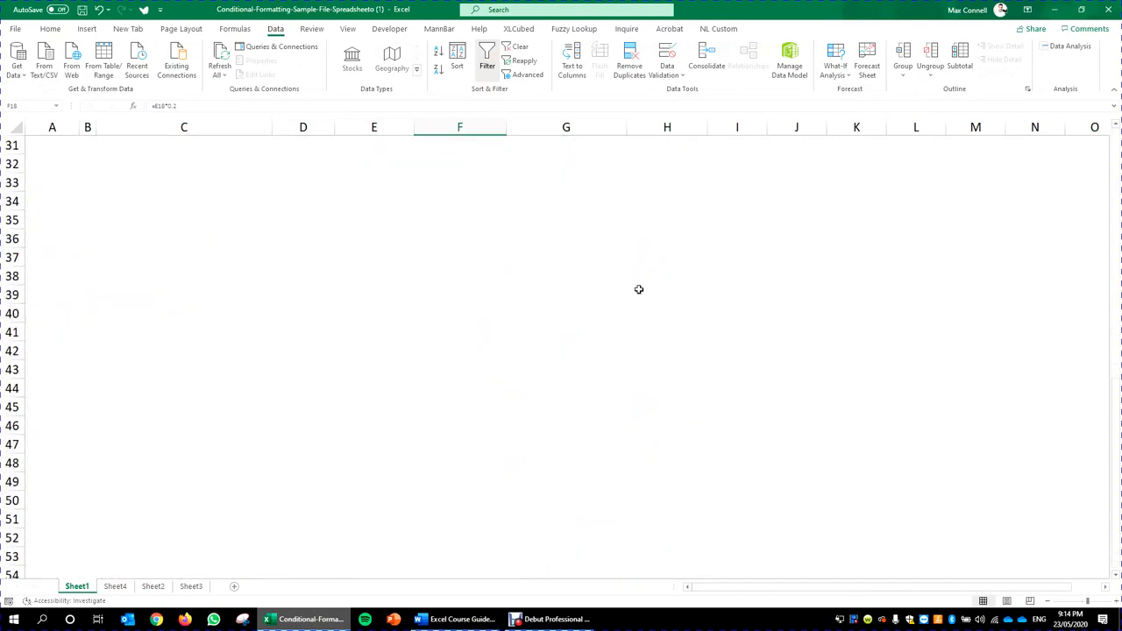
scroll(613, 298, up, 10)
- Sort the table by Purchase price from smallest to largest and check the position of the Total row
click(501, 196)
click(495, 147)
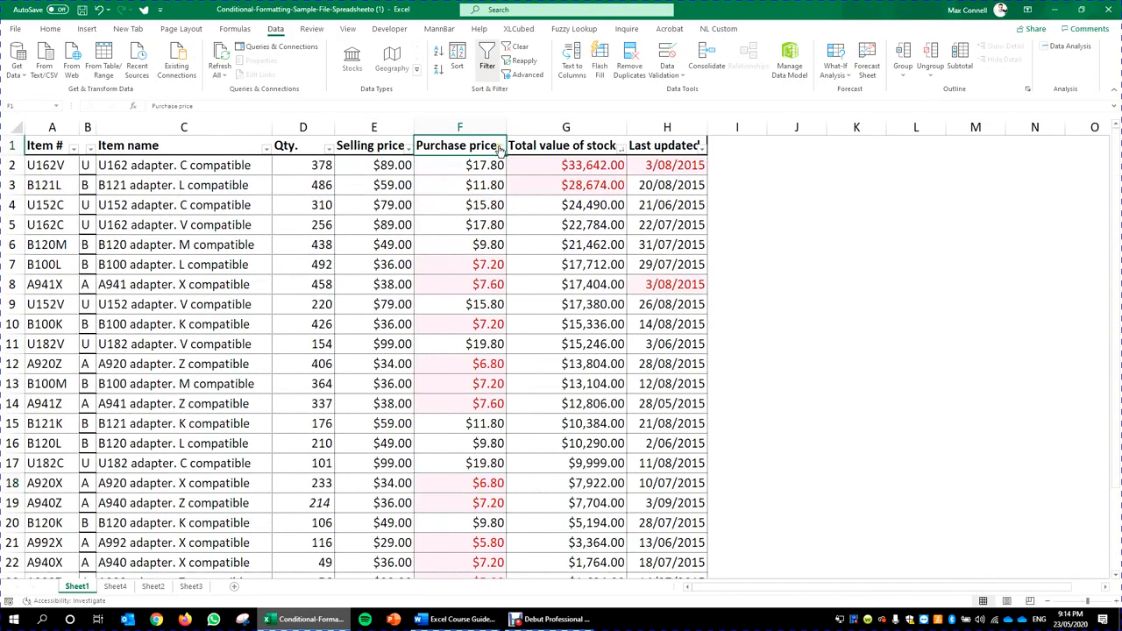
click(500, 149)
click(432, 179)
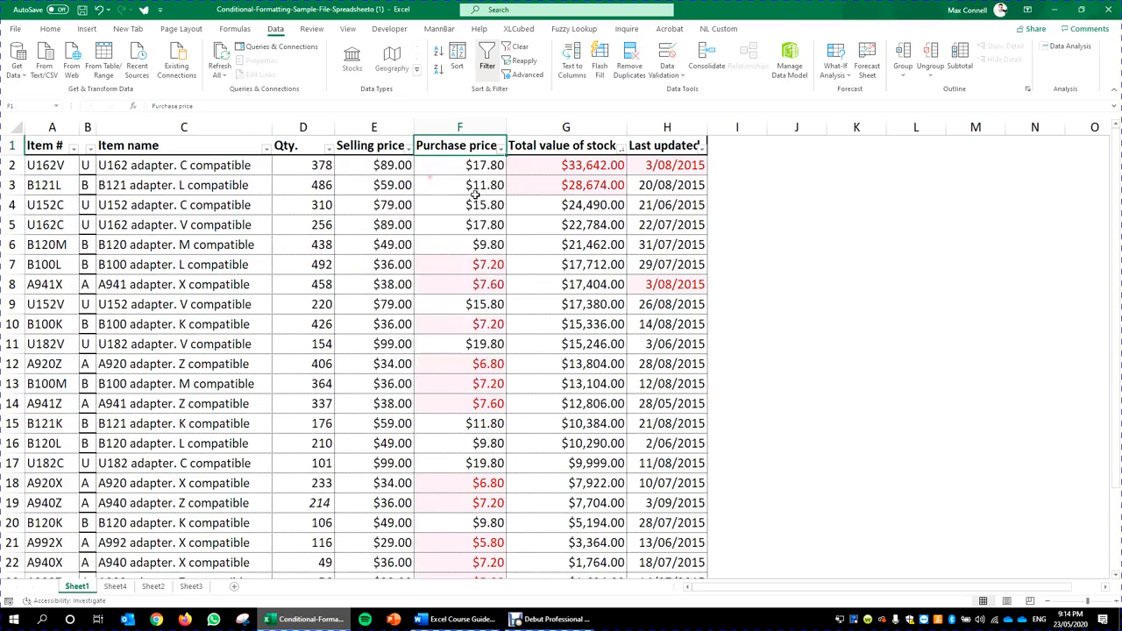
click(499, 149)
click(447, 162)
scroll(496, 304, down, 2)
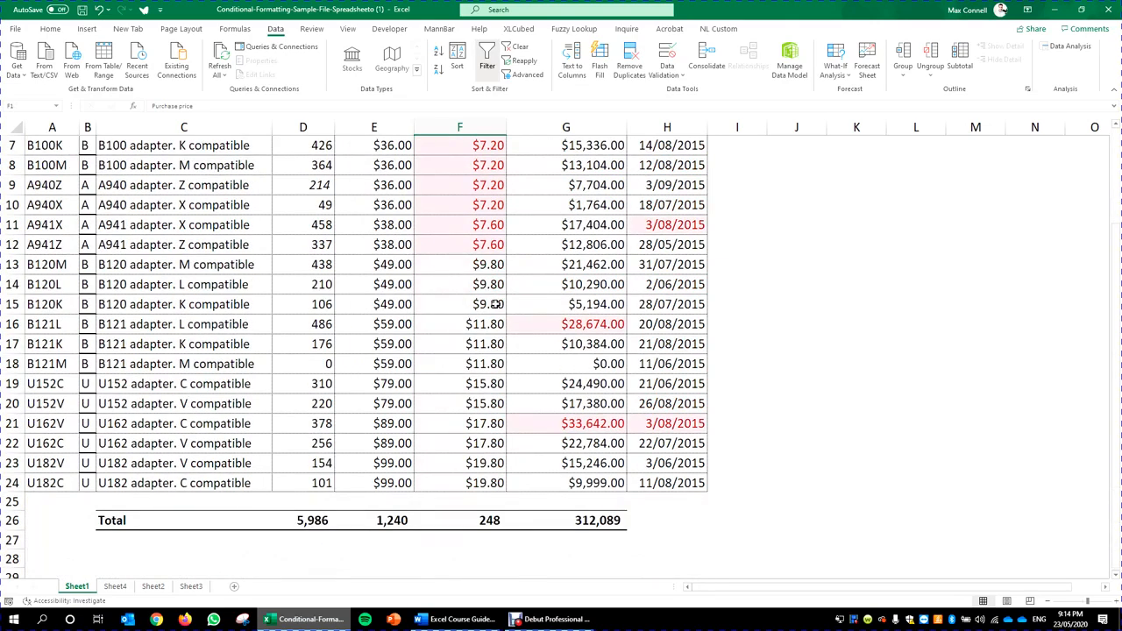
scroll(443, 333, down, 1)
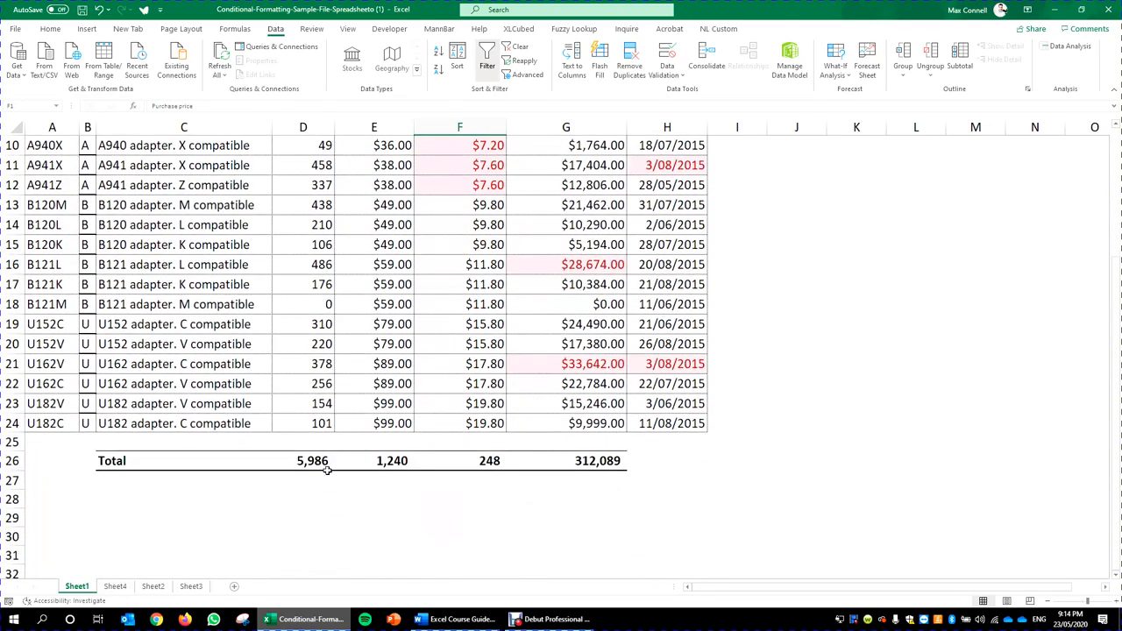
- Examine the sum formula in D26 and the other totals across row 26
click(326, 469)
double_click(326, 469)
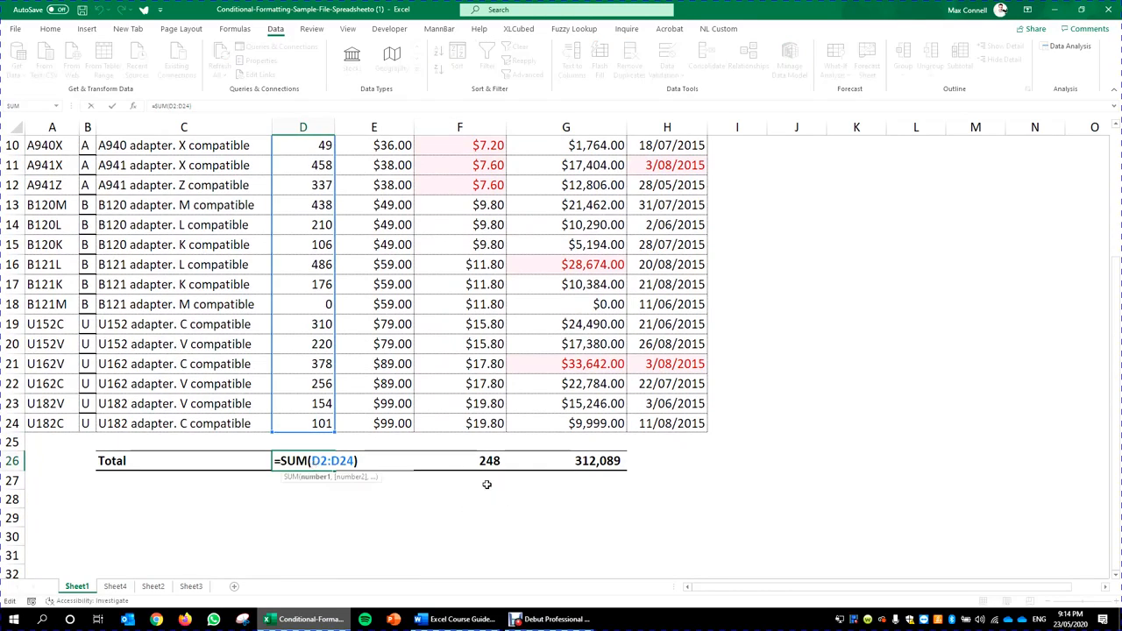
key(Escape)
key(Right)
key(Right)
key(Right)
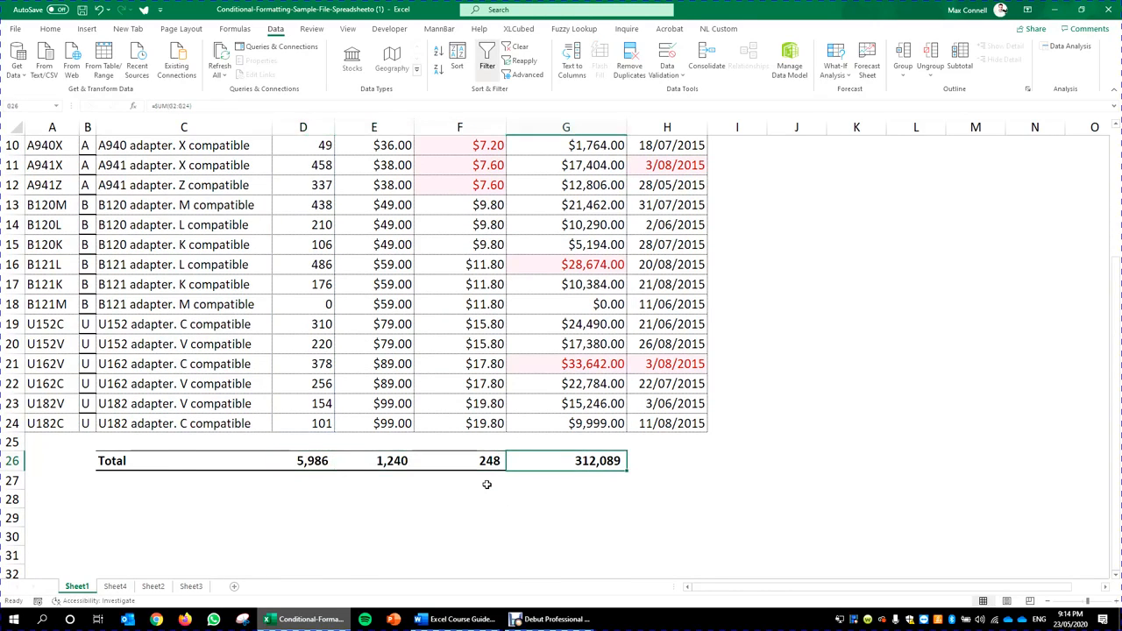
scroll(486, 484, up, 3)
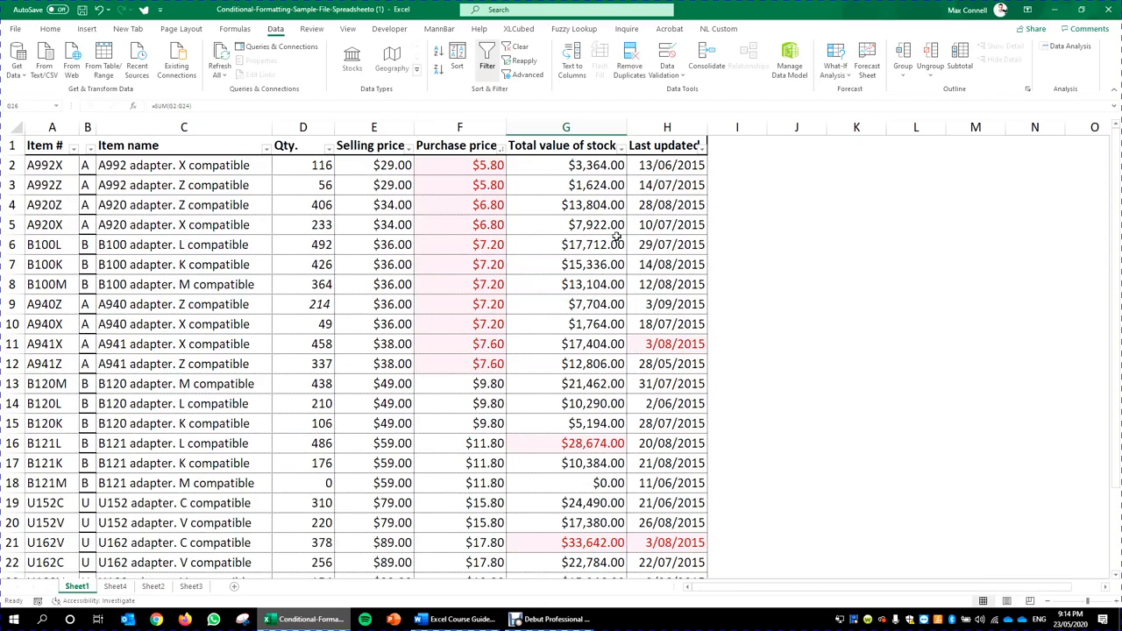
- Select the purchase prices F2:F24 and compare their sum with the total in F26
click(482, 158)
key(ctrl+shift+Down)
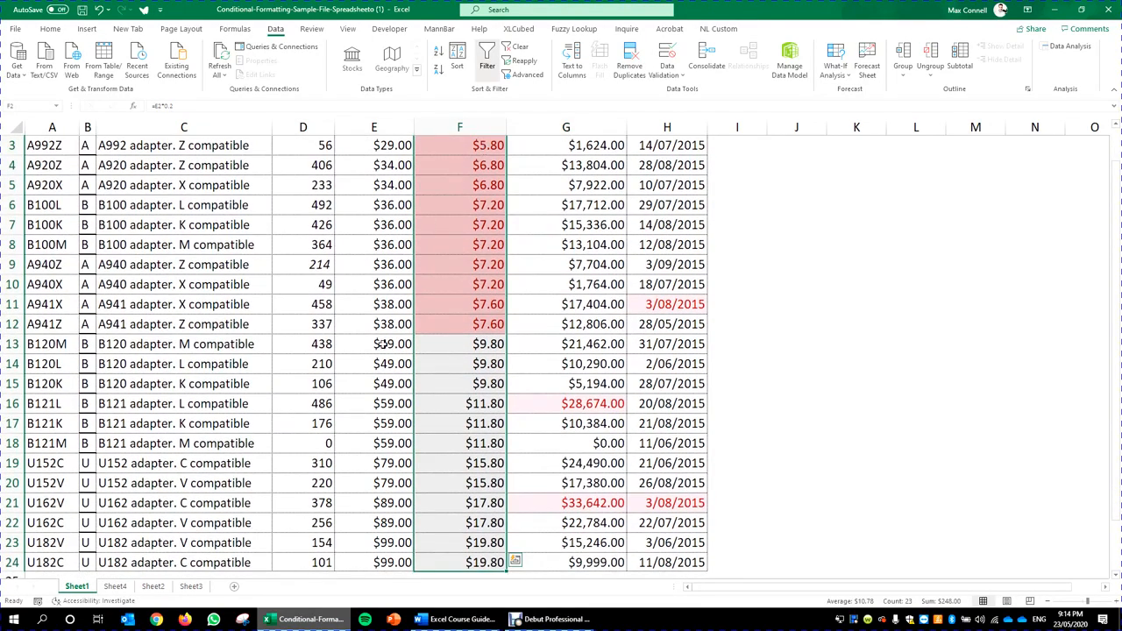
scroll(383, 344, down, 4)
click(491, 426)
scroll(490, 368, up, 5)
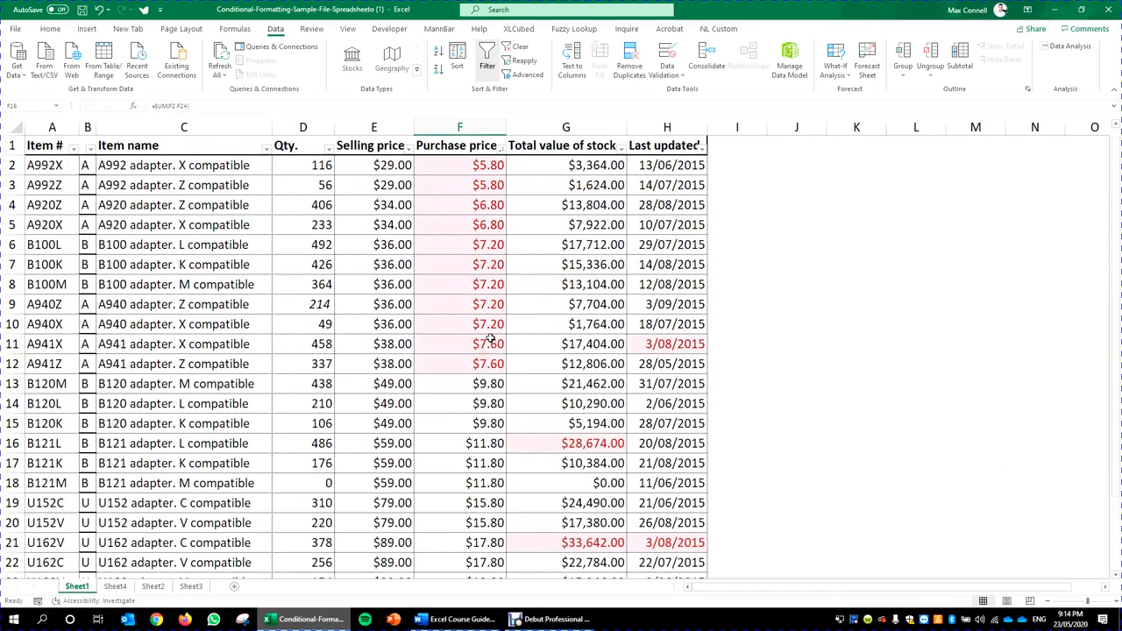
- Filter the Purchase price column by the light red cell color
click(500, 149)
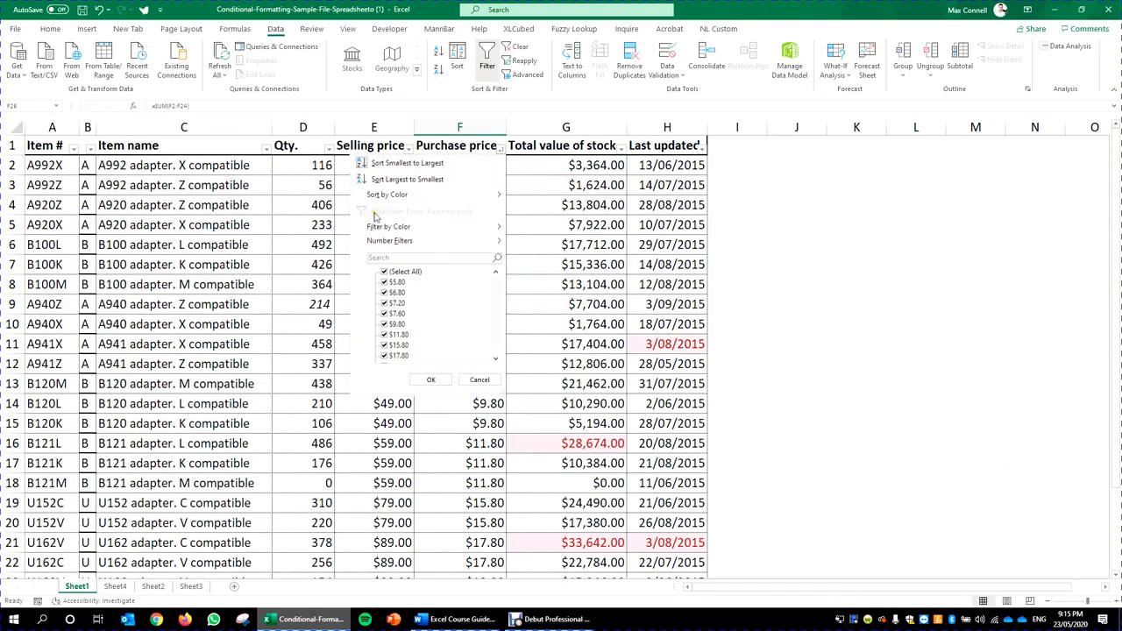
mouse_move(428, 227)
click(543, 248)
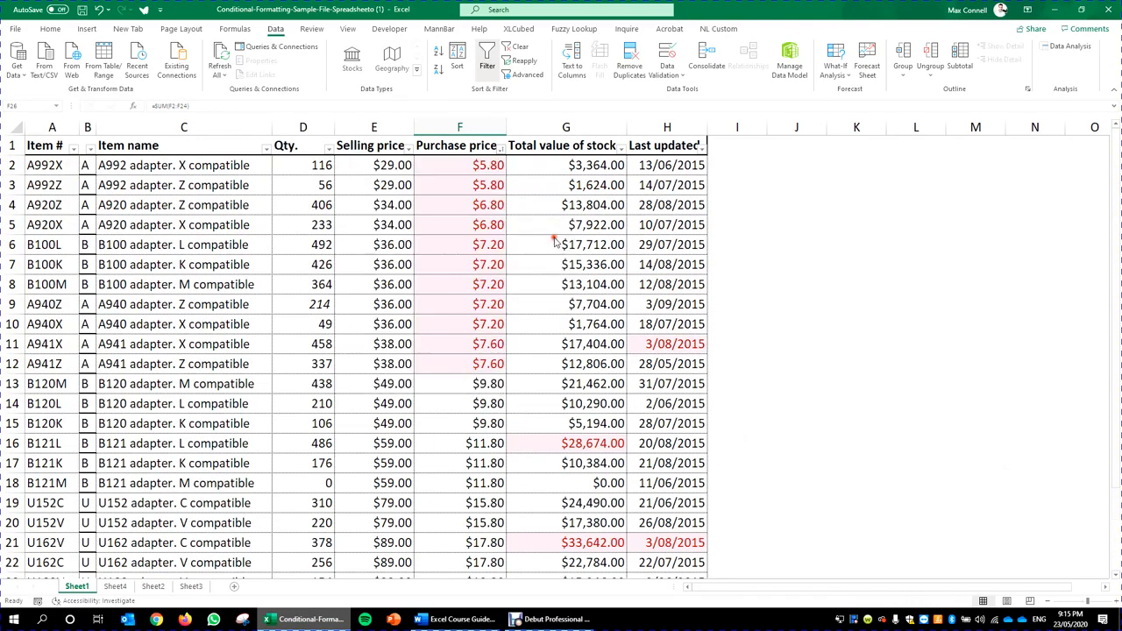
- Examine the sum formula in F26 and compare its total with the sum of the visible purchase prices F2:F12
double_click(471, 402)
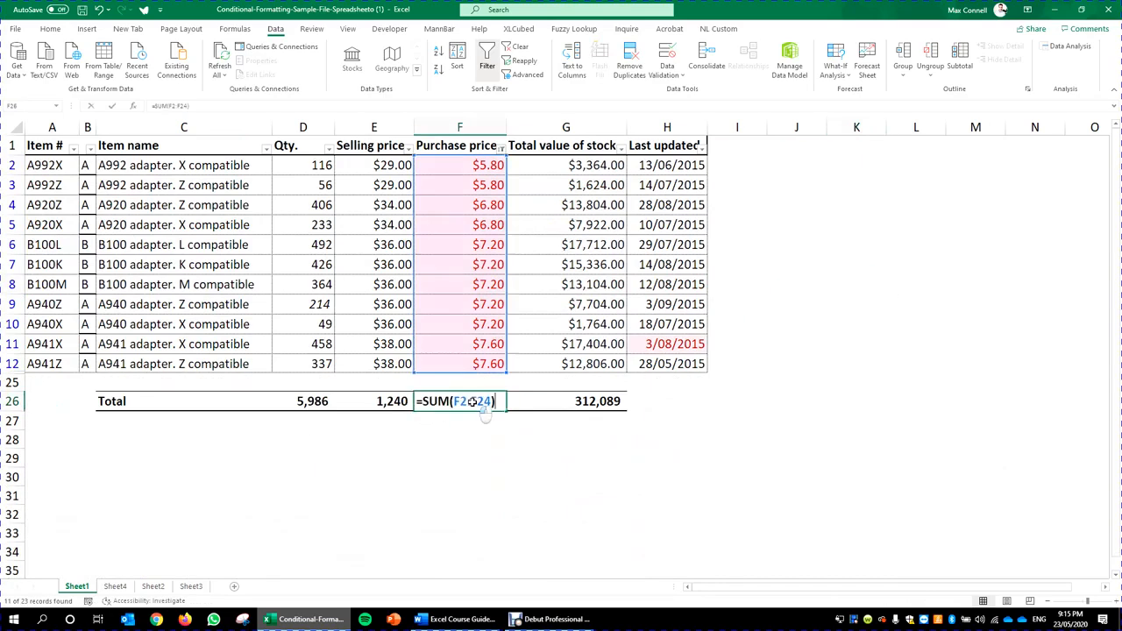
key(Escape)
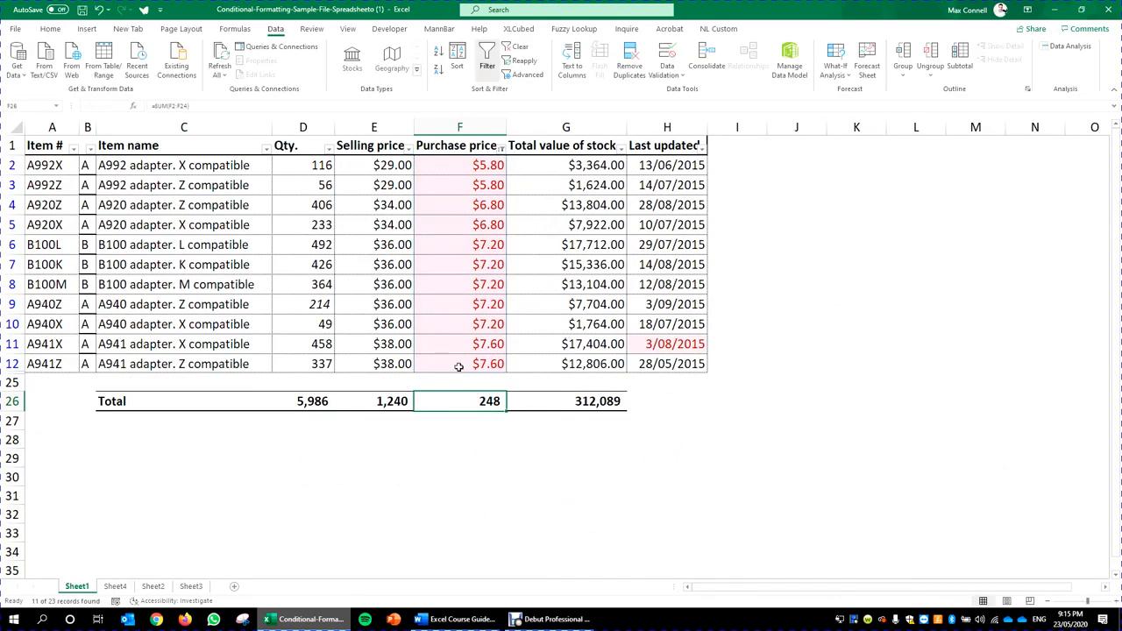
drag(468, 170, 471, 359)
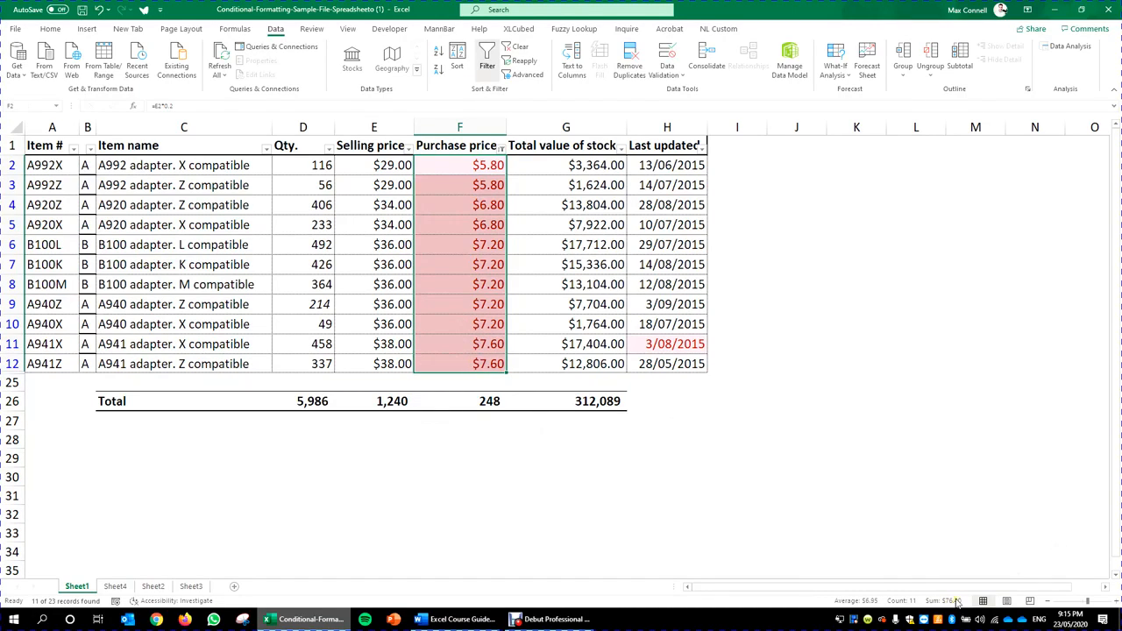
click(481, 401)
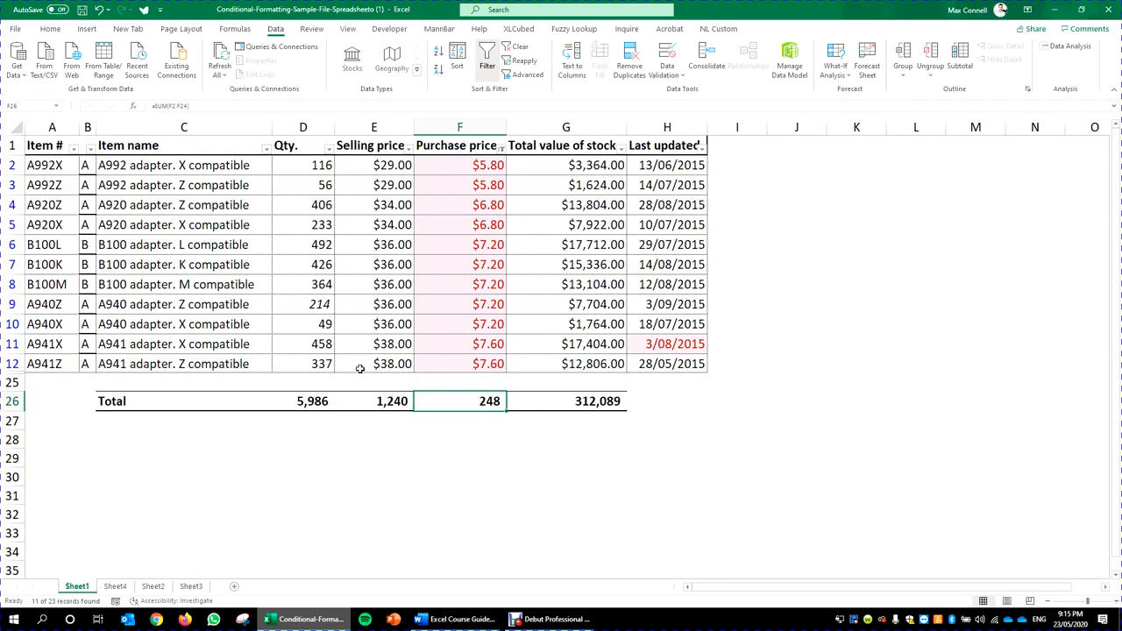
double_click(472, 403)
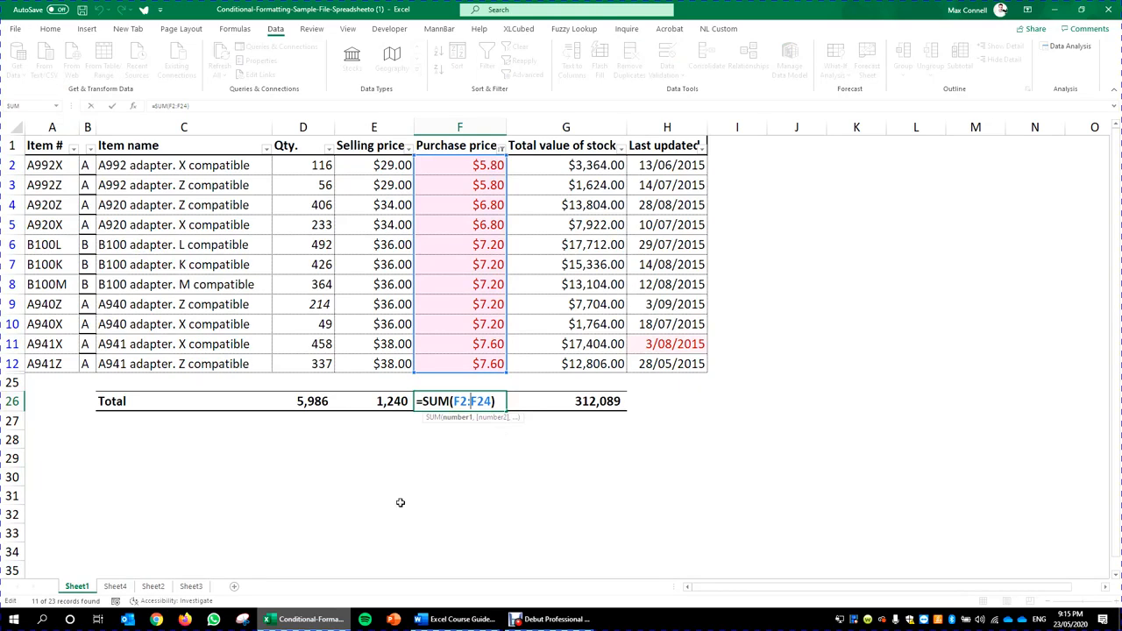
key(Escape)
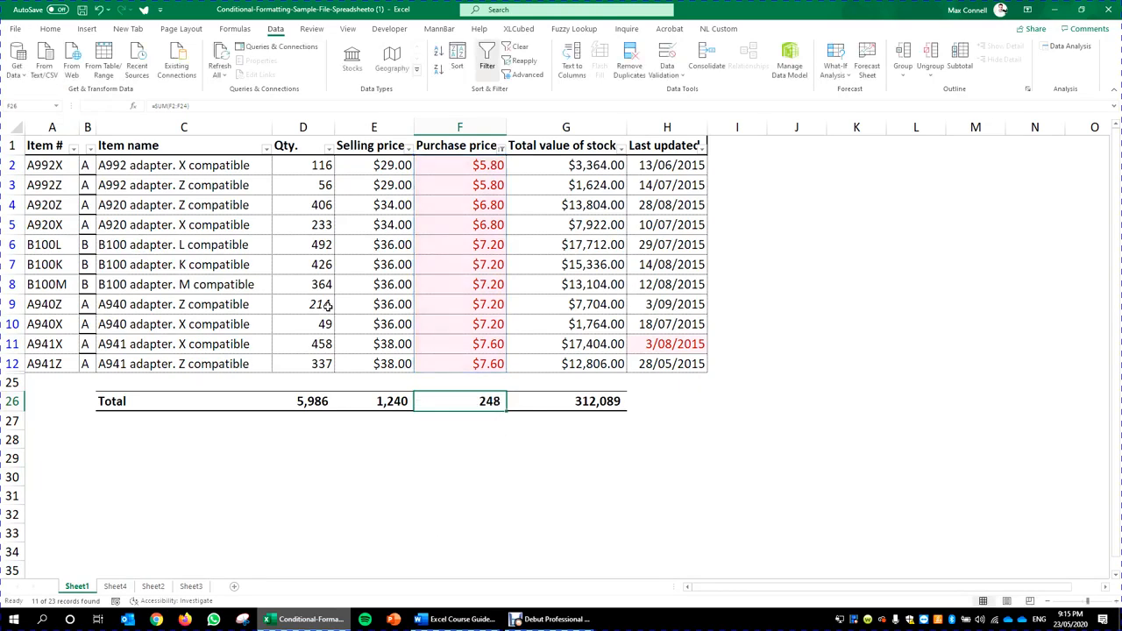
- Replace the Qty. total in D26 with =SUBTOTAL(9,D2:D24)
click(307, 396)
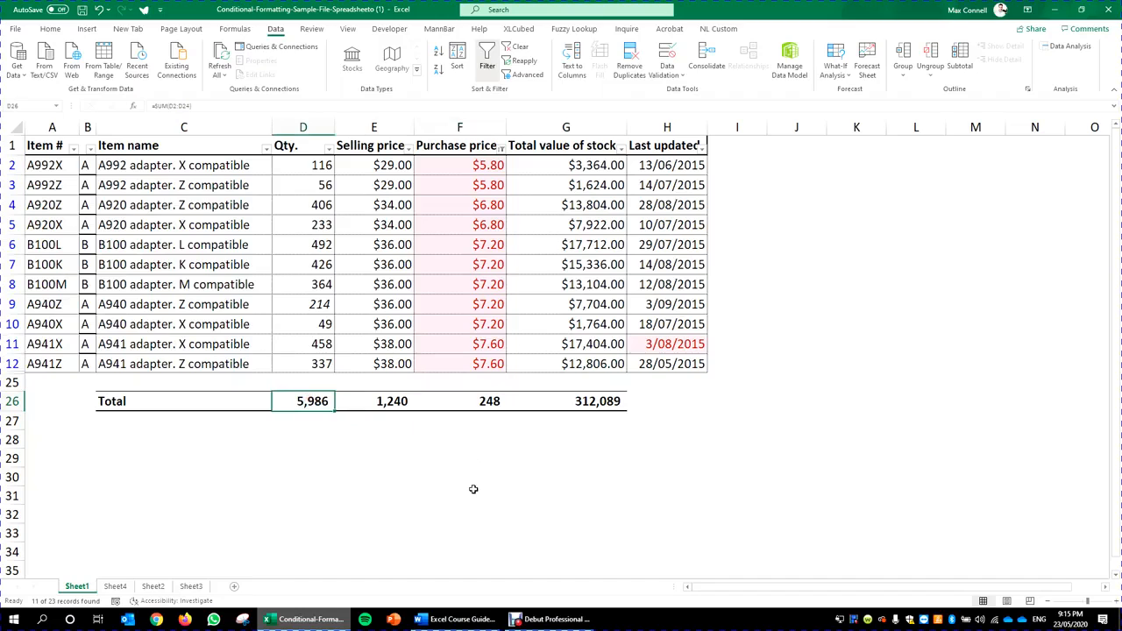
text(s)
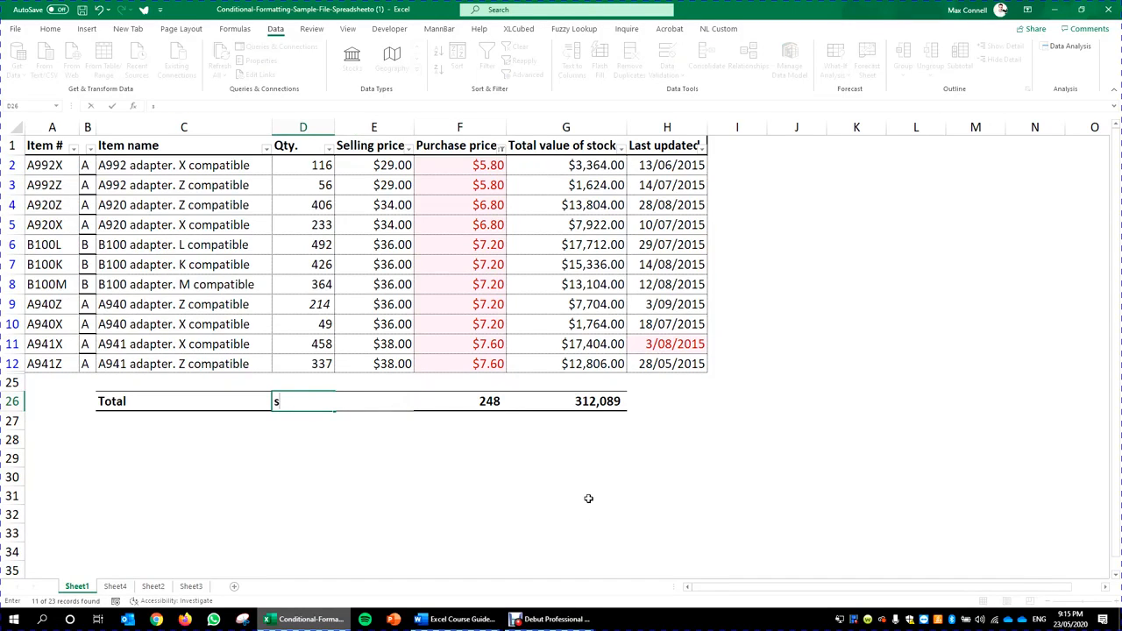
text(=sbutto)
key(BackSpace)
key(BackSpace)
key(BackSpace)
text(ubtot)
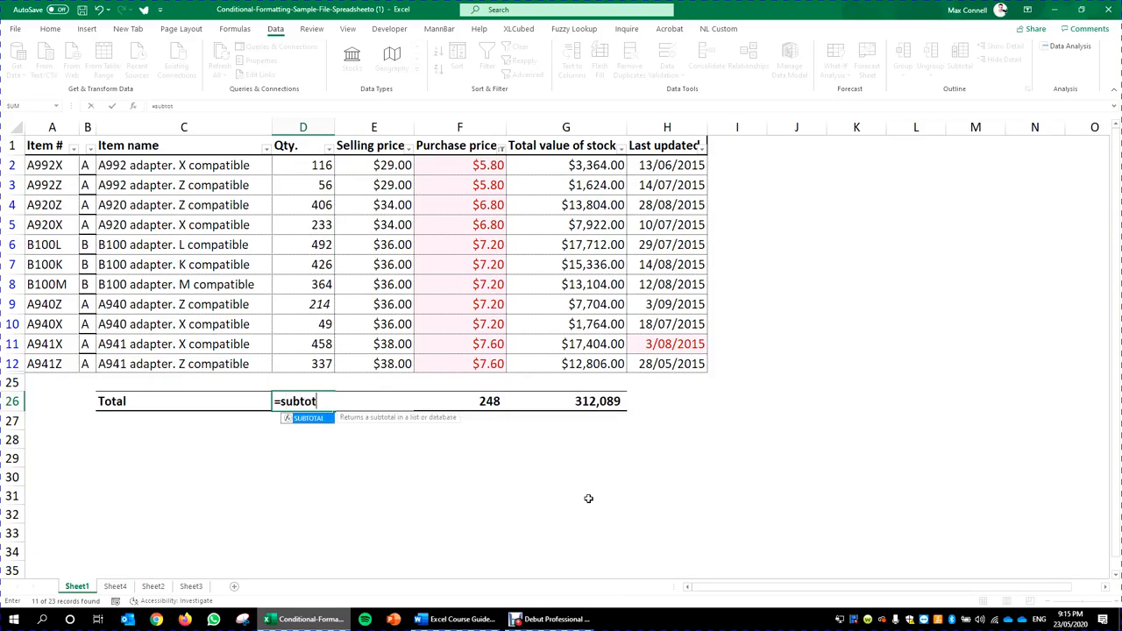
text(al()
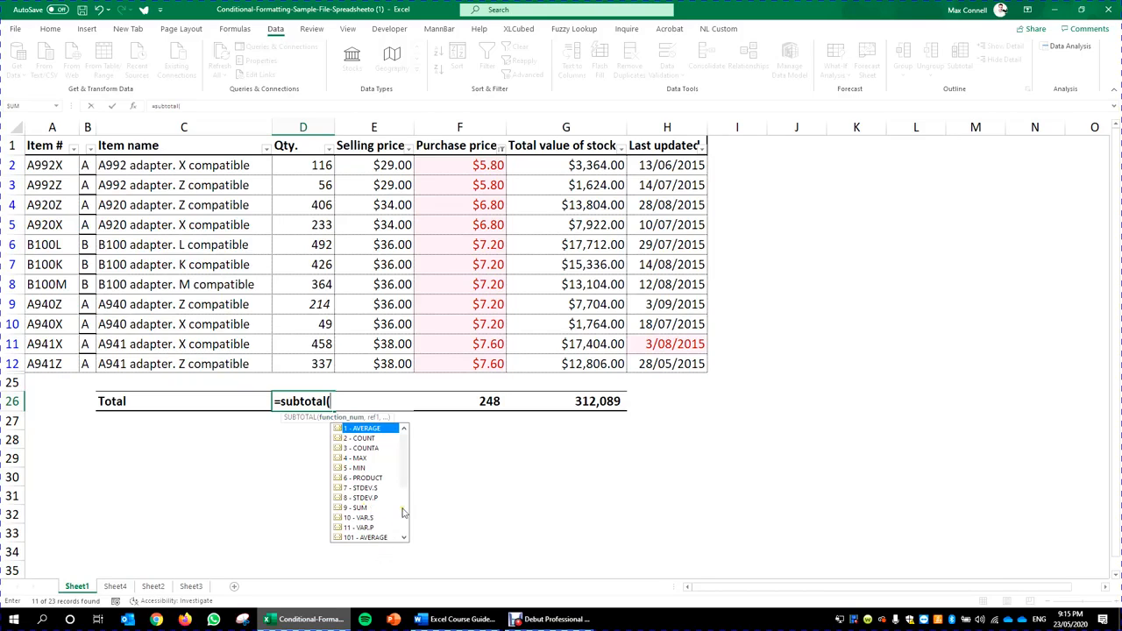
drag(405, 511, 421, 481)
text(,)
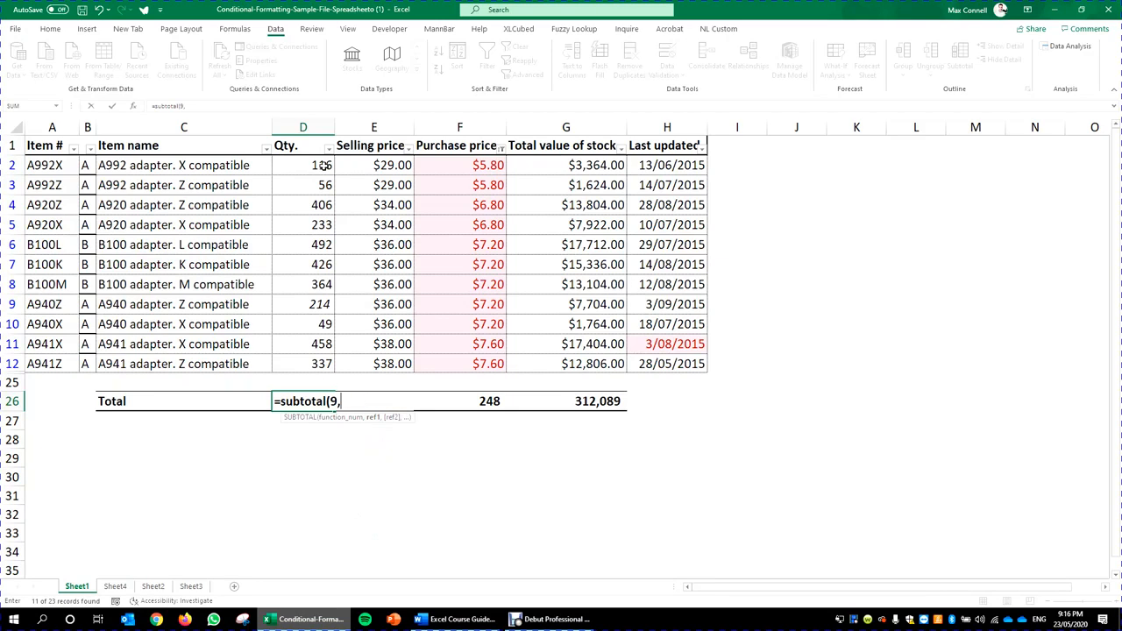
drag(302, 163, 303, 382)
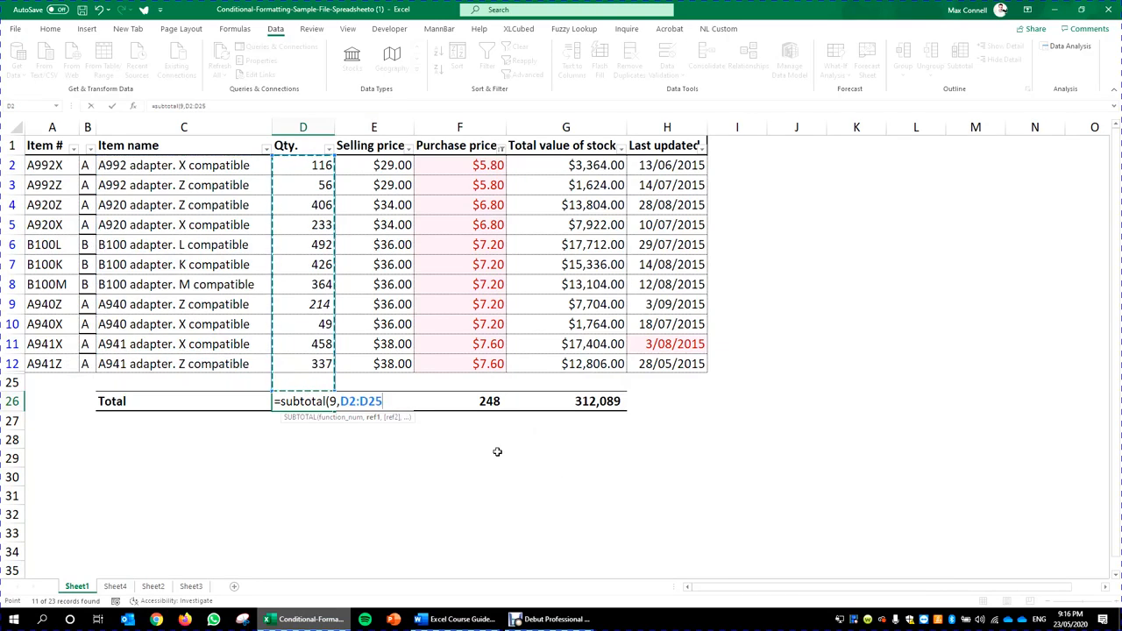
key(BackSpace)
text(4)
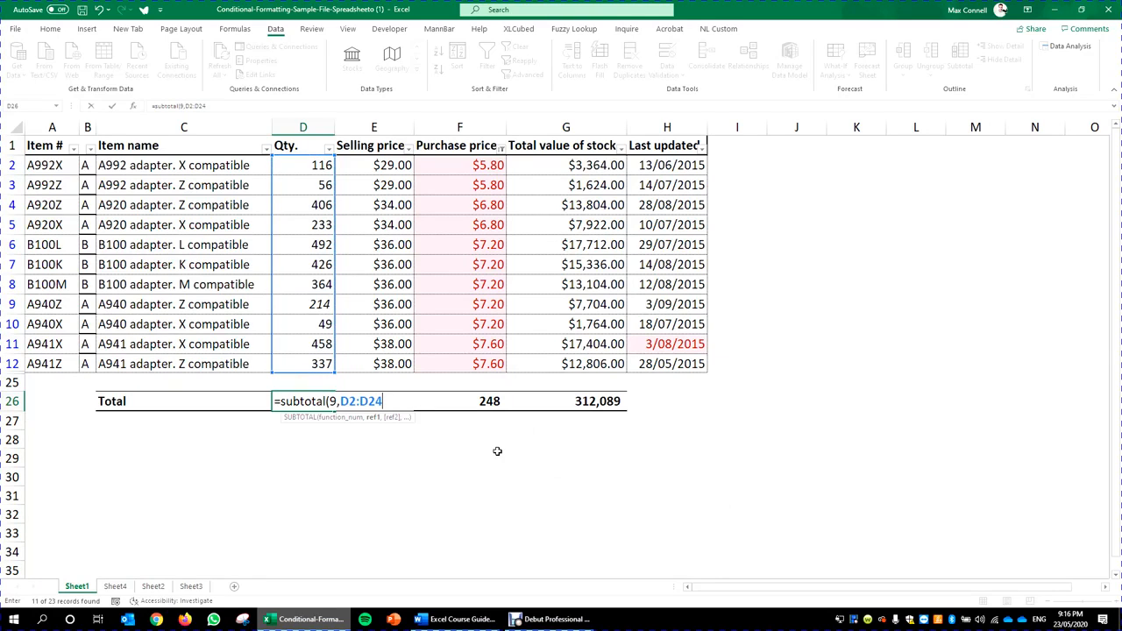
text())
key(ctrl+Return)
- Check the SUBTOTAL formula in D26 and fill it across the total row to G26
key(F2)
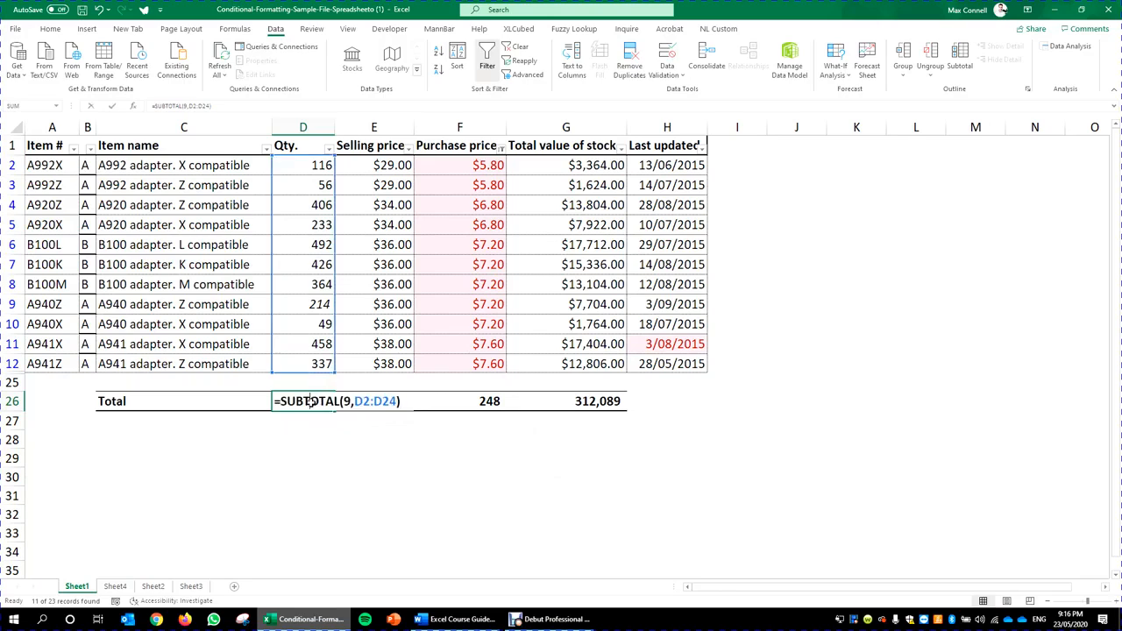
key(Escape)
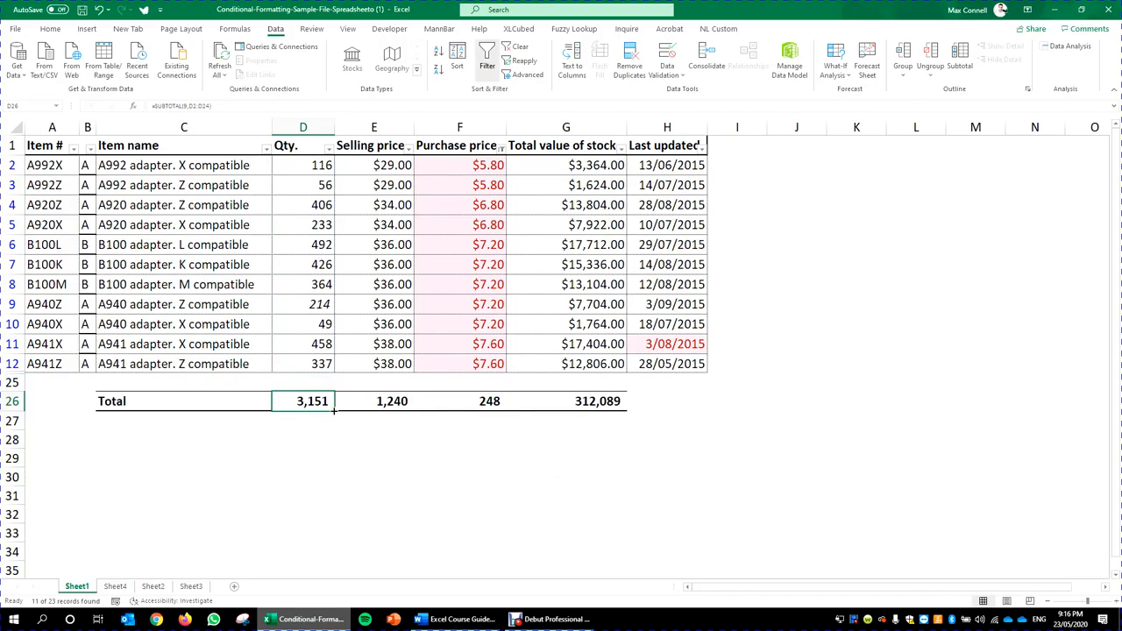
drag(333, 409, 618, 407)
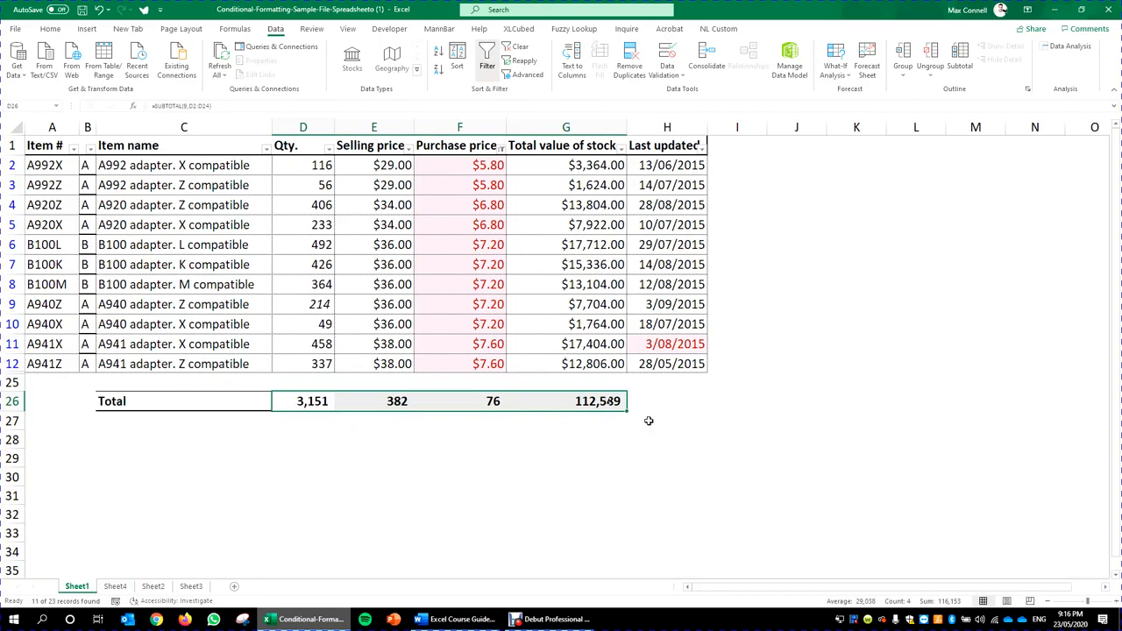
- Examine the SUBTOTAL formula in F26 and compare its total with the sum of the visible purchase prices F2:F12
double_click(478, 403)
key(Escape)
click(493, 359)
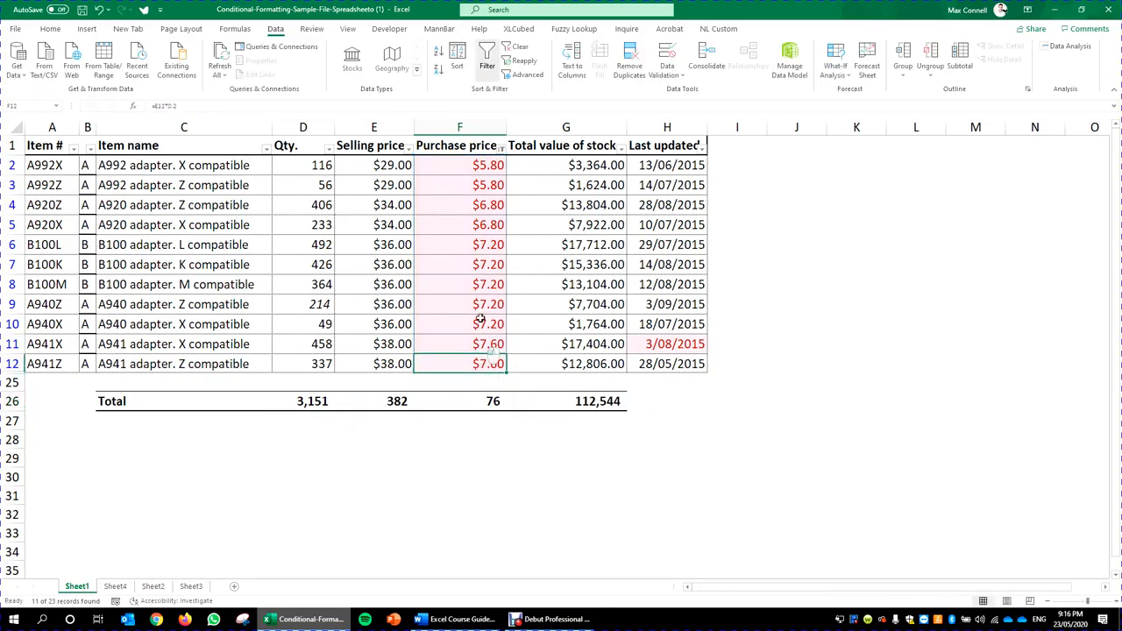
drag(480, 319, 482, 167)
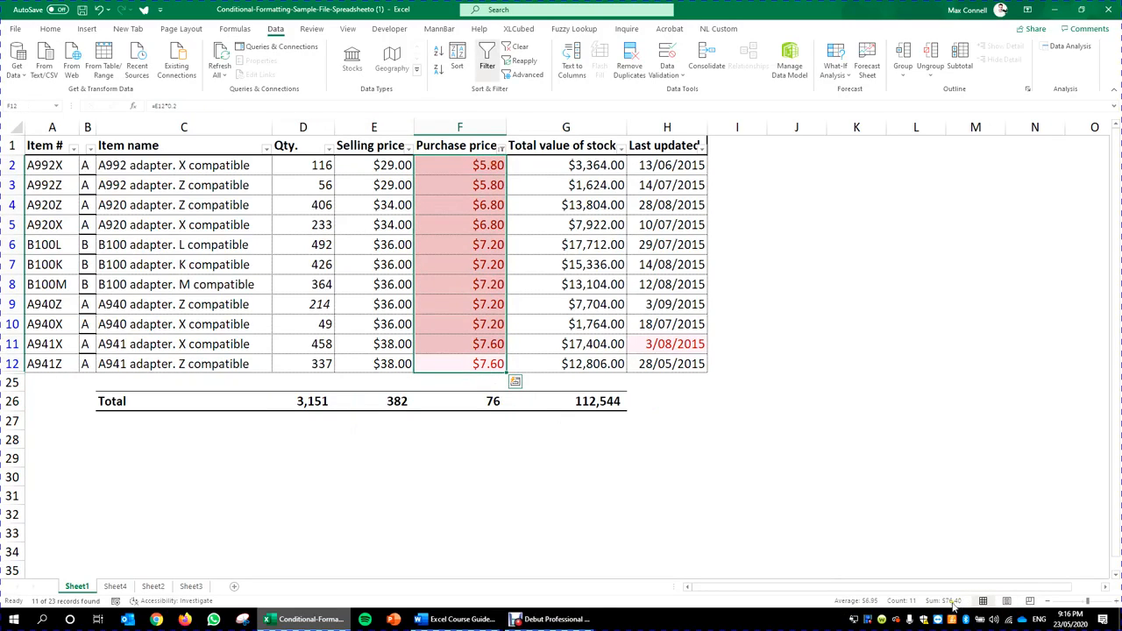
click(493, 403)
double_click(494, 402)
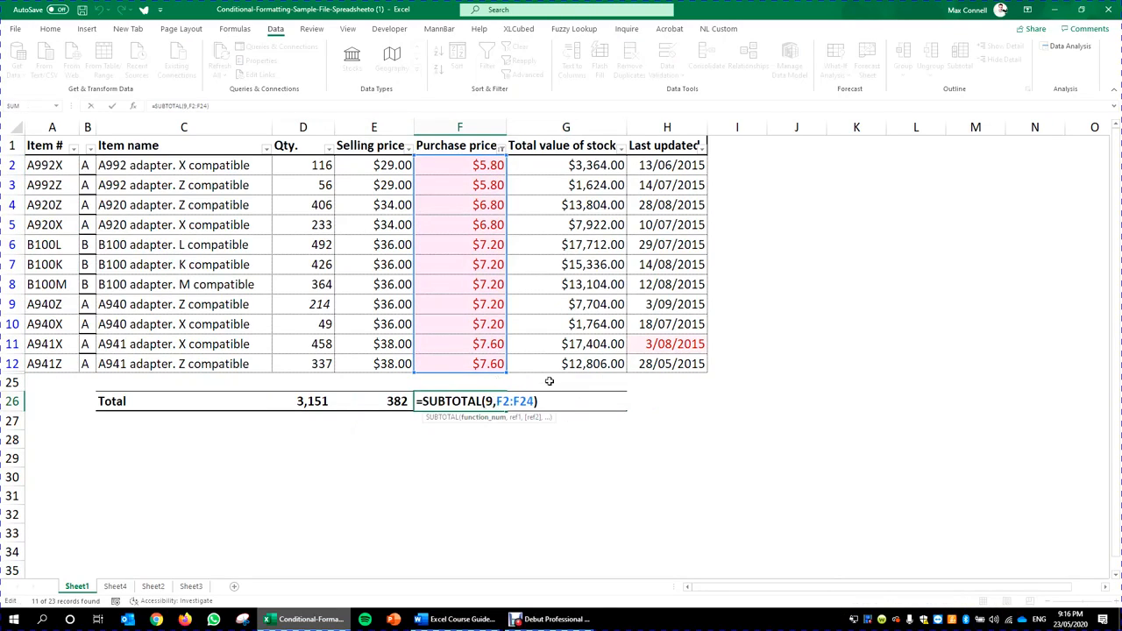
key(Escape)
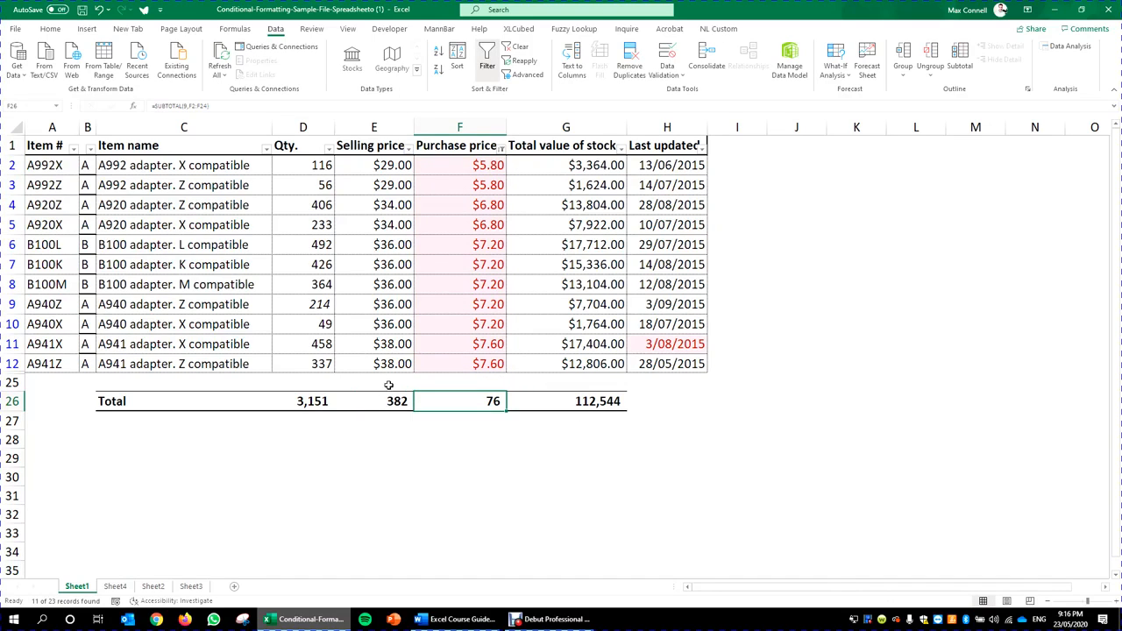
click(451, 418)
click(463, 407)
double_click(500, 407)
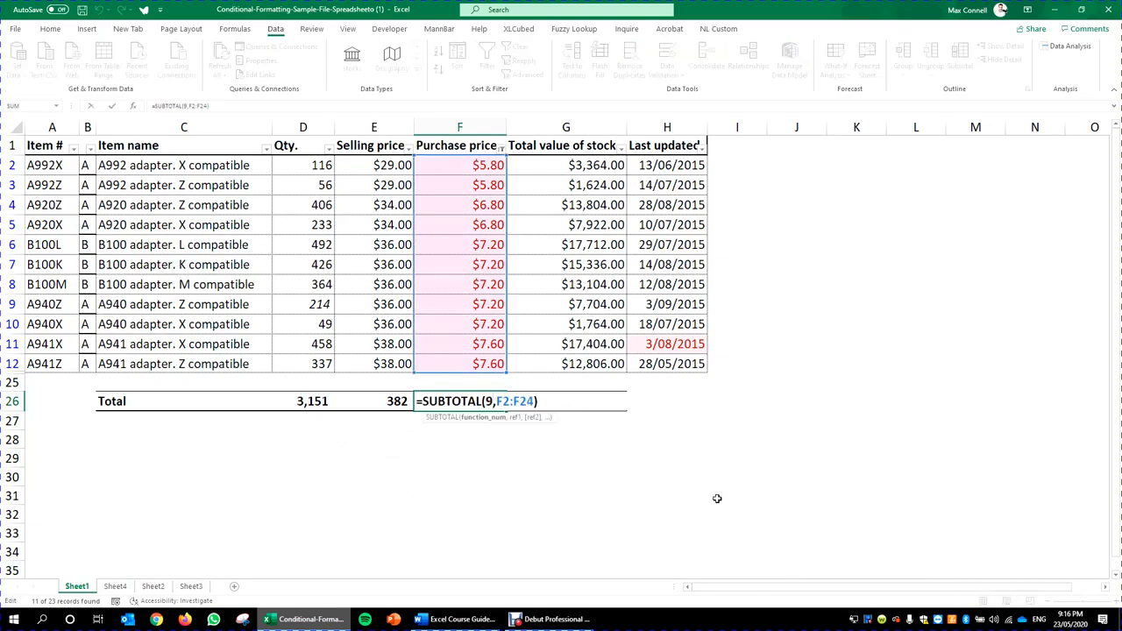
key(Escape)
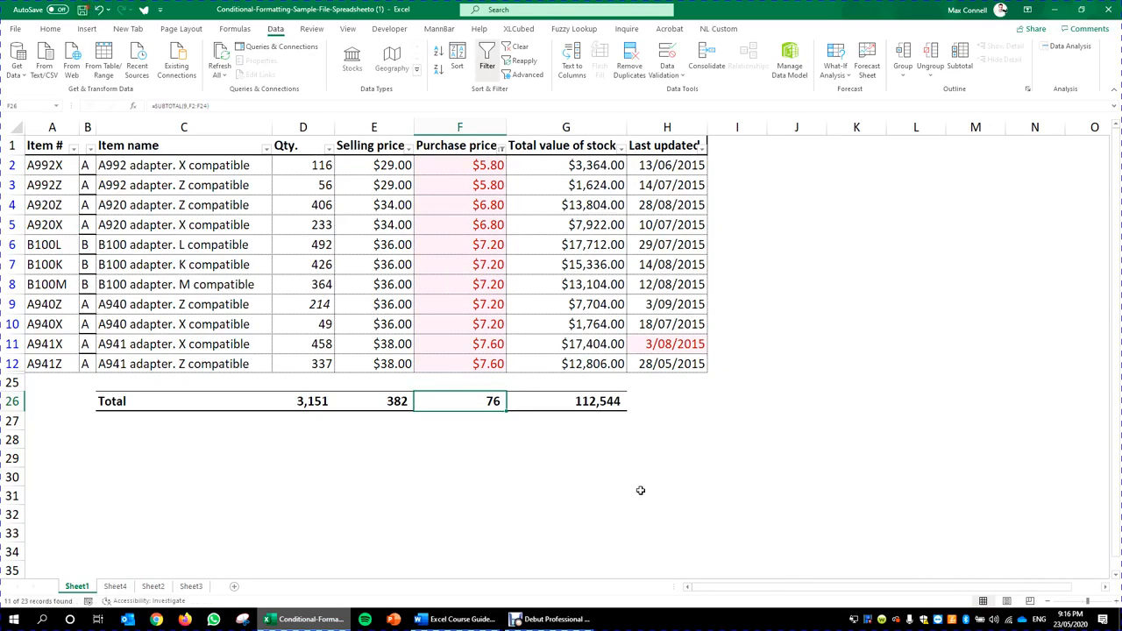
- Switch to the Word course guide, find the Convert To Table topic, and return to the Excel inventory sheet
click(489, 620)
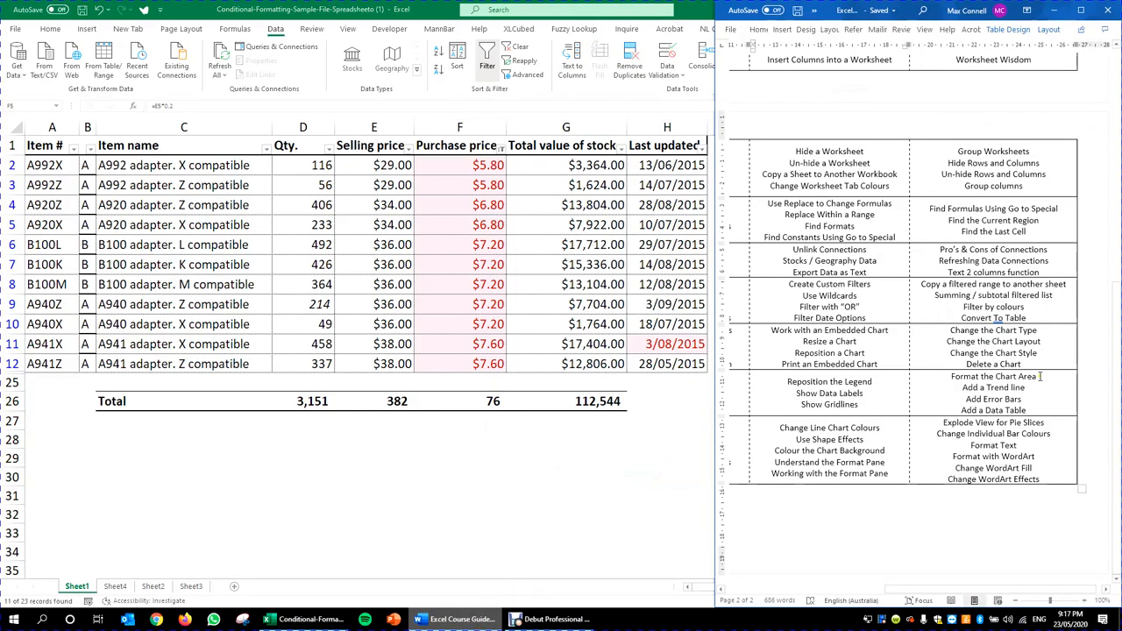
drag(1032, 320, 962, 316)
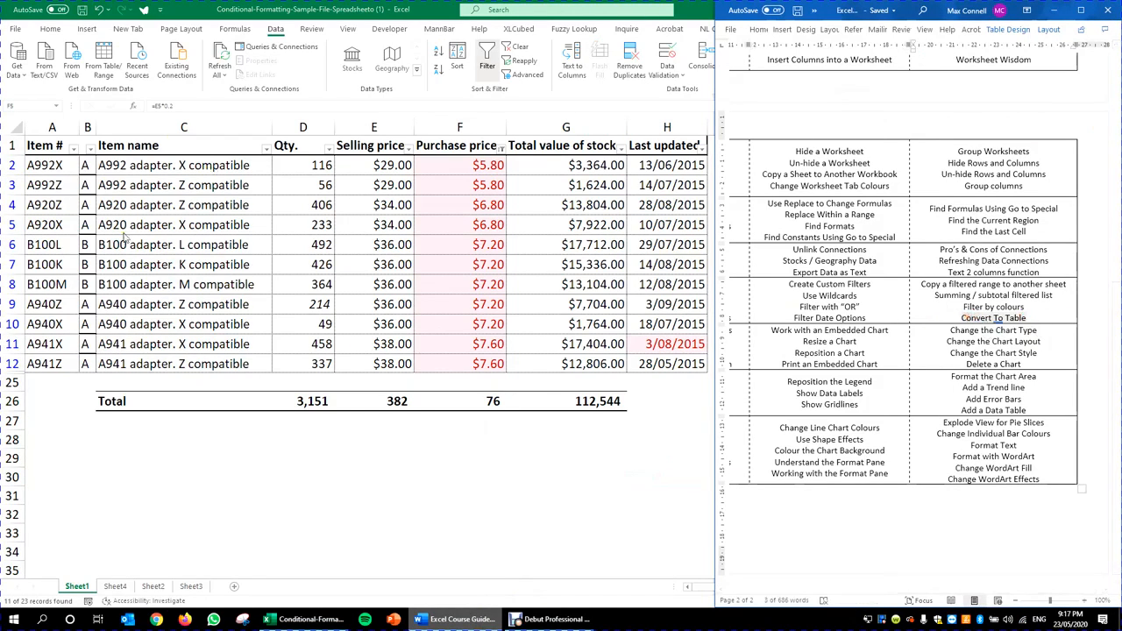
click(386, 264)
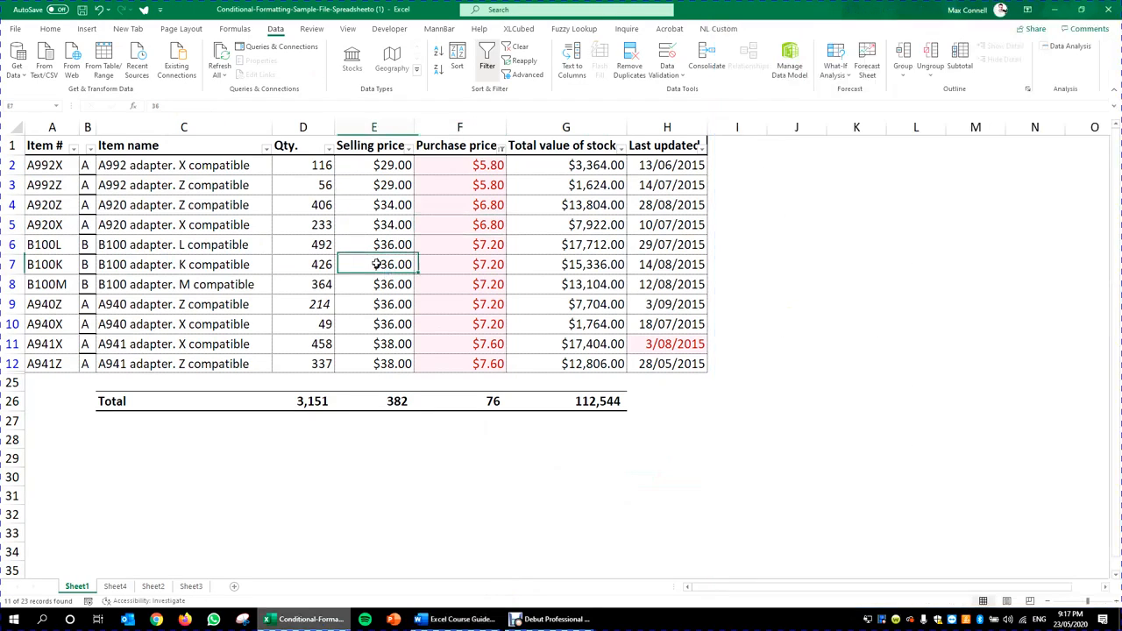
- Clear the color filter from the inventory list
click(516, 51)
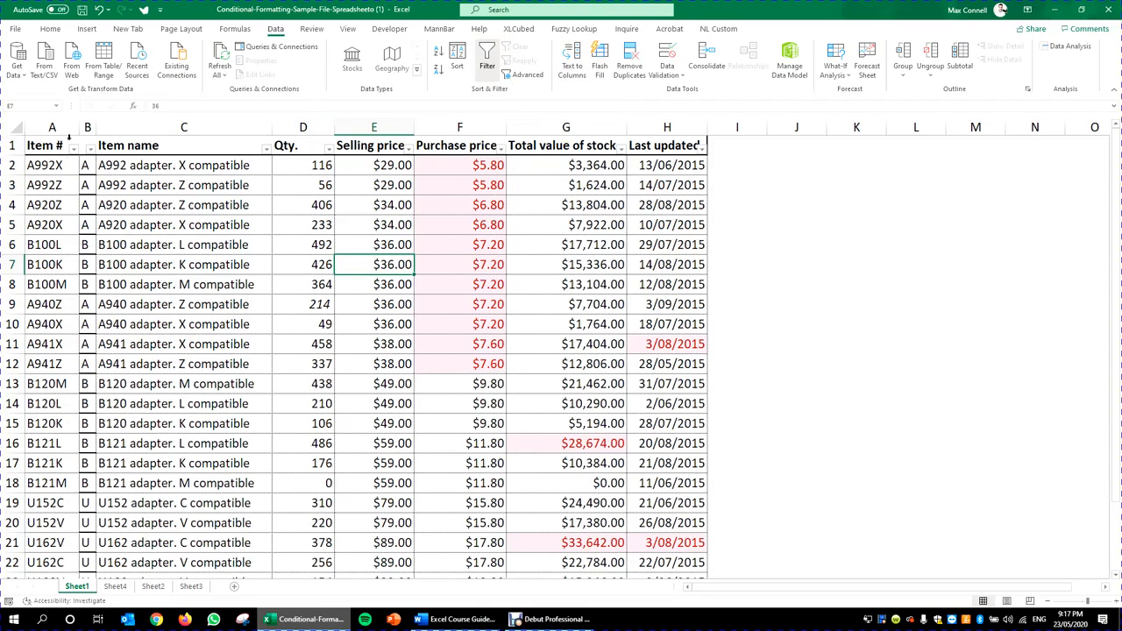
key(Left)
key(Left)
key(Left)
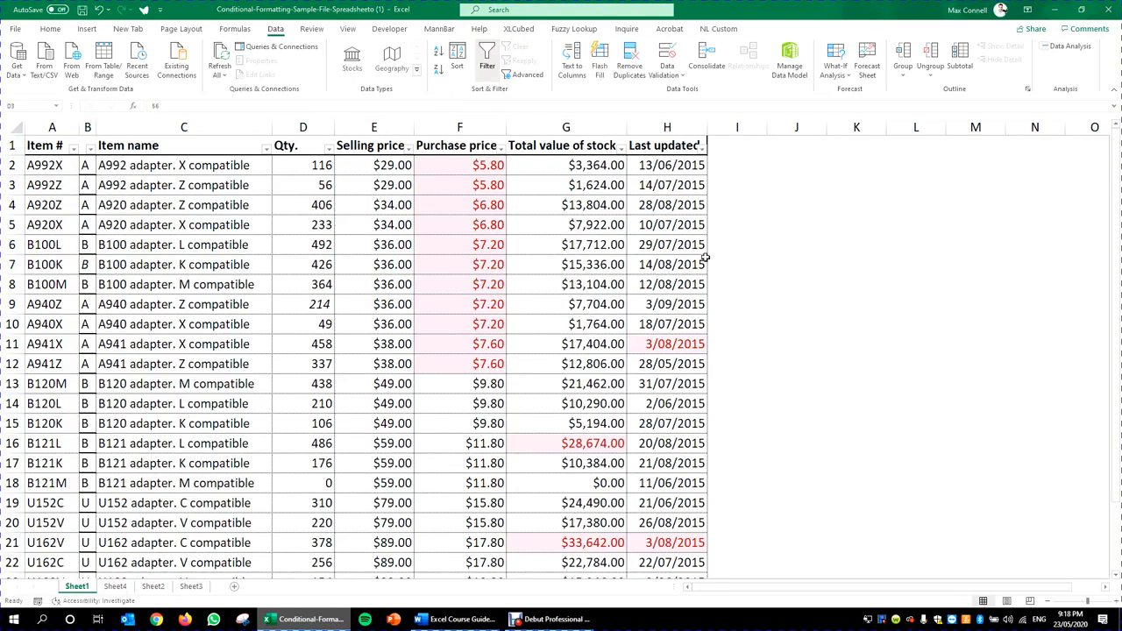
- Convert the inventory range A1:H24 into a table with headers, leaving the total row in row 26 outside it
click(304, 244)
key(ctrl+t)
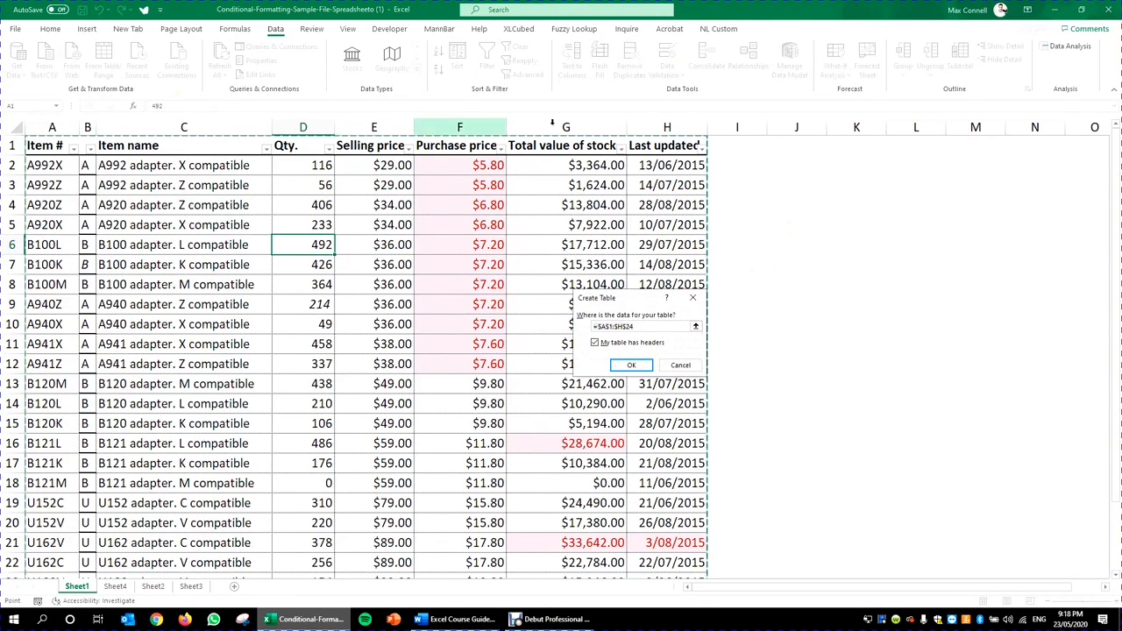
scroll(449, 327, down, 6)
scroll(401, 491, up, 3)
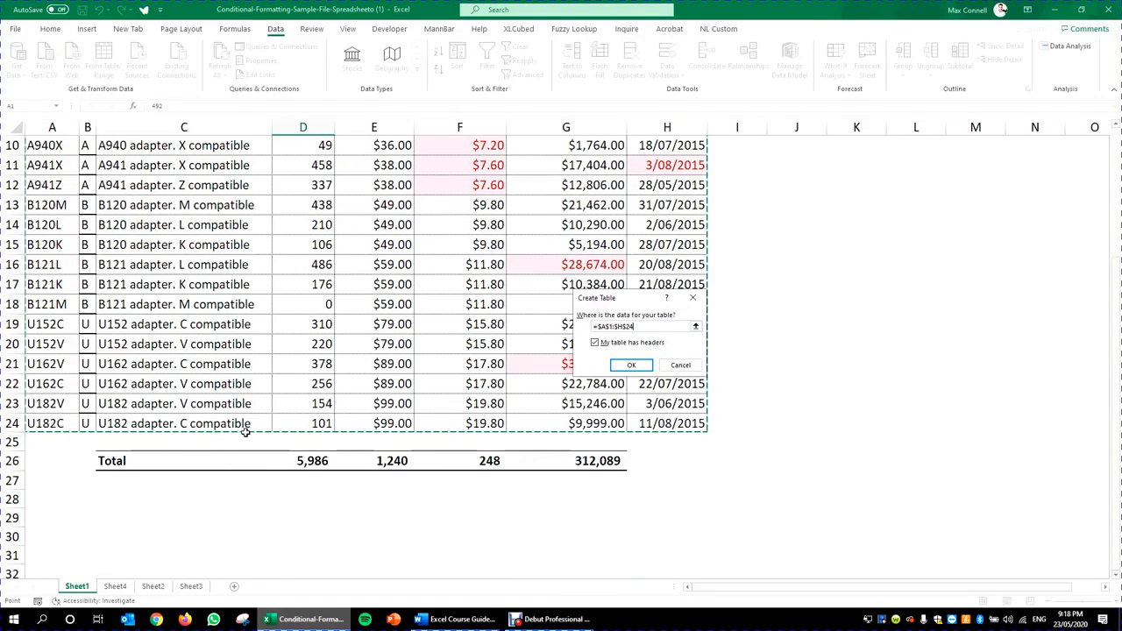
scroll(128, 257, up, 3)
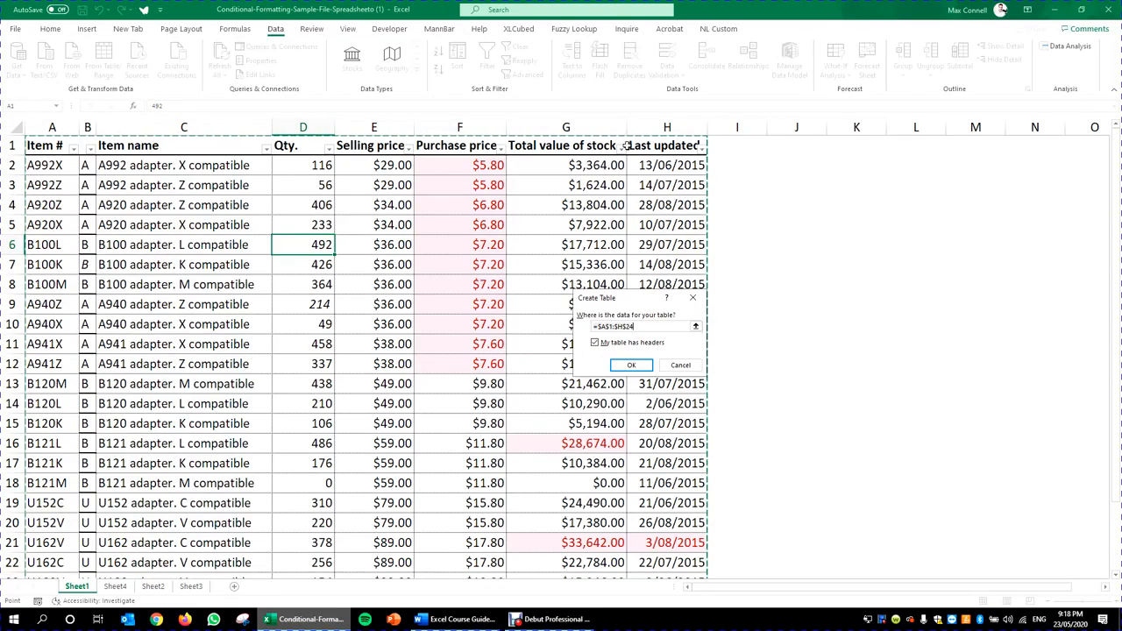
click(631, 365)
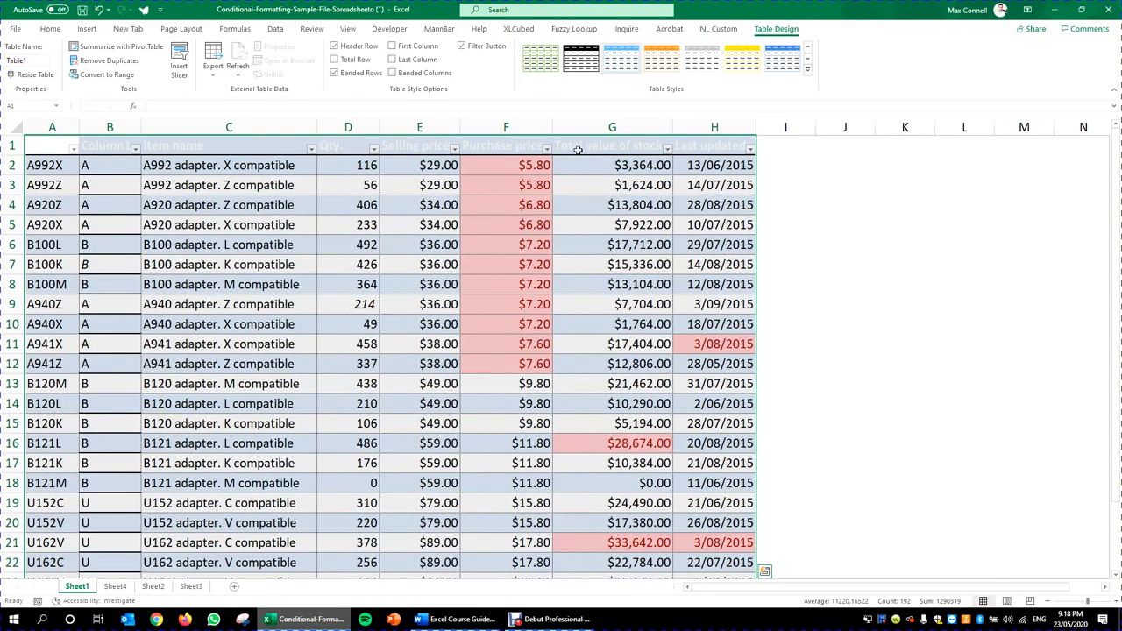
- Apply the light table style with black gridlines and gray banding, and name the table Inventory
click(809, 77)
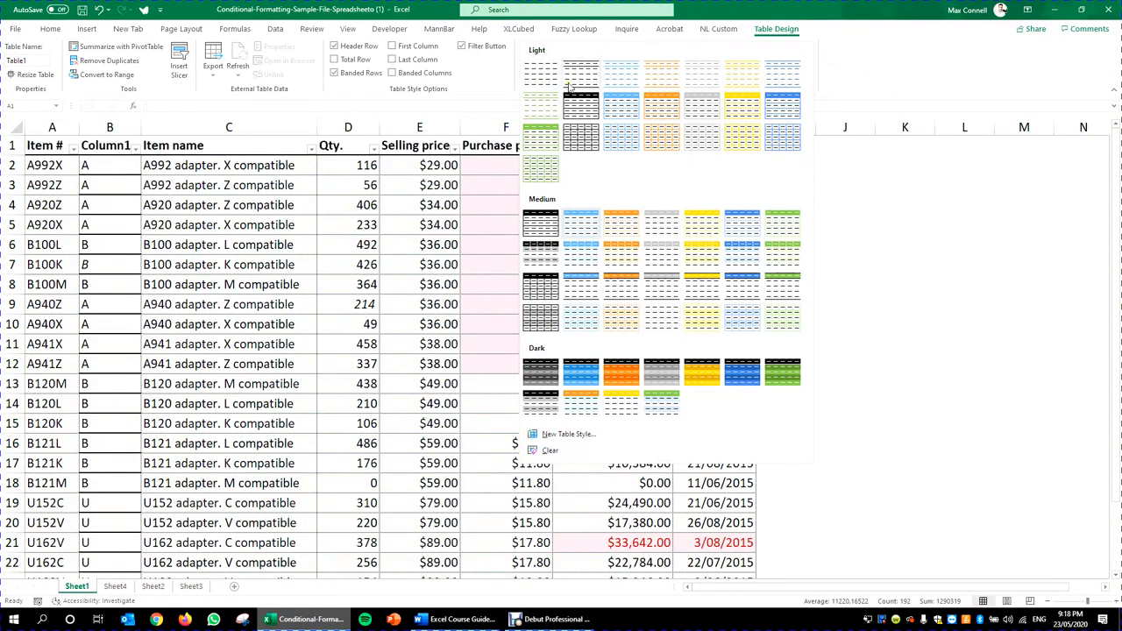
click(583, 140)
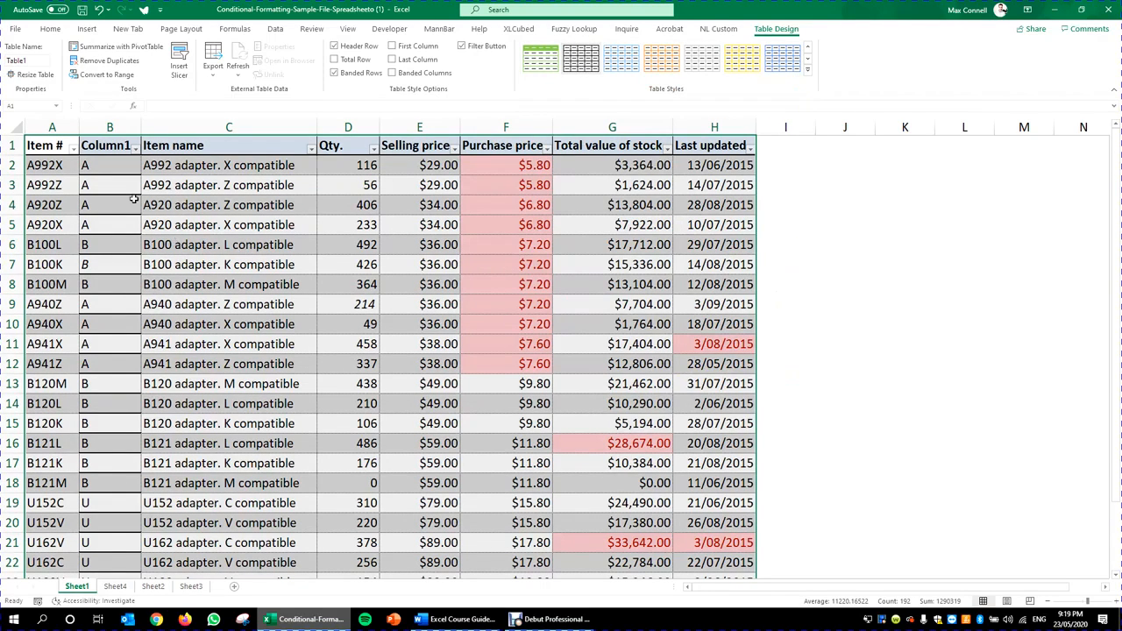
click(28, 61)
key(Return)
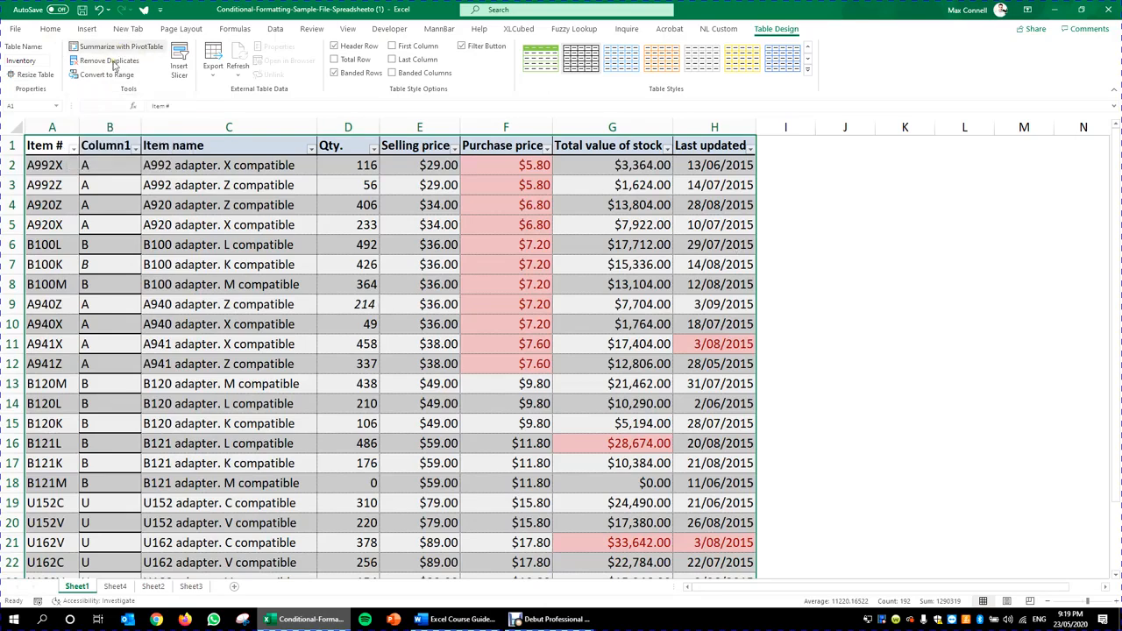
- Insert a slicer for Column1 and place it in the empty area beside the table, starting around column J
click(179, 66)
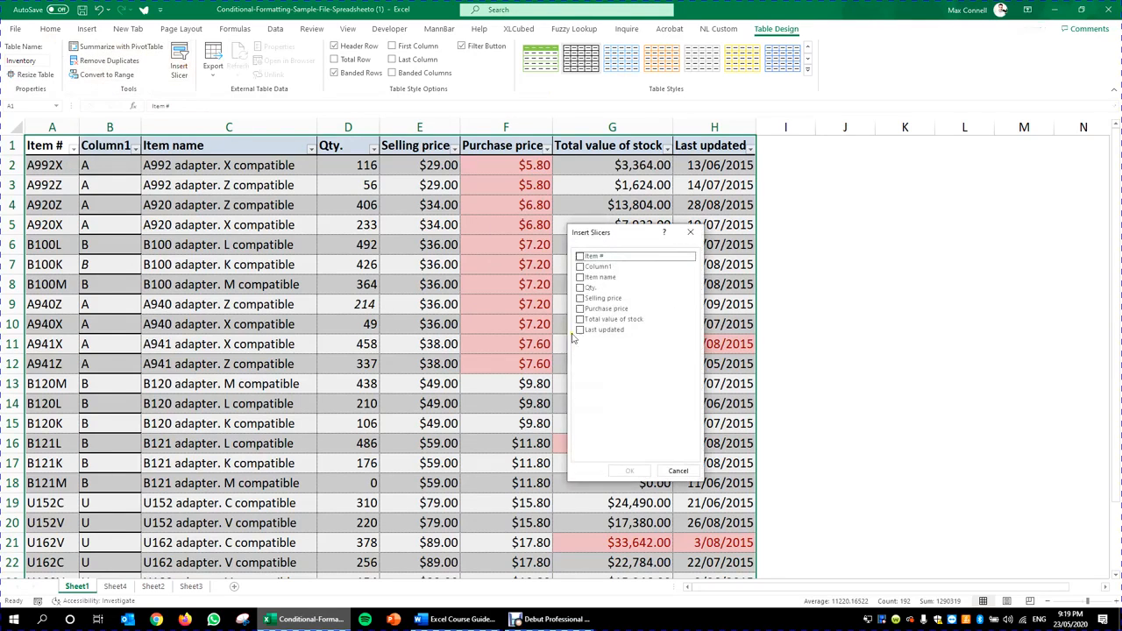
drag(596, 234, 789, 252)
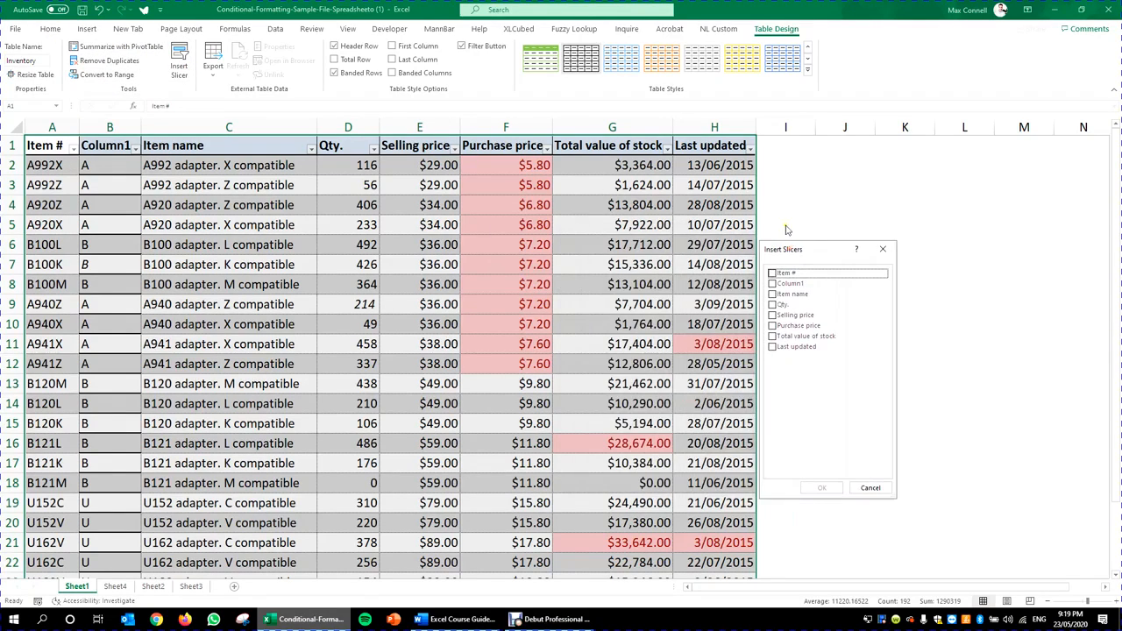
click(809, 282)
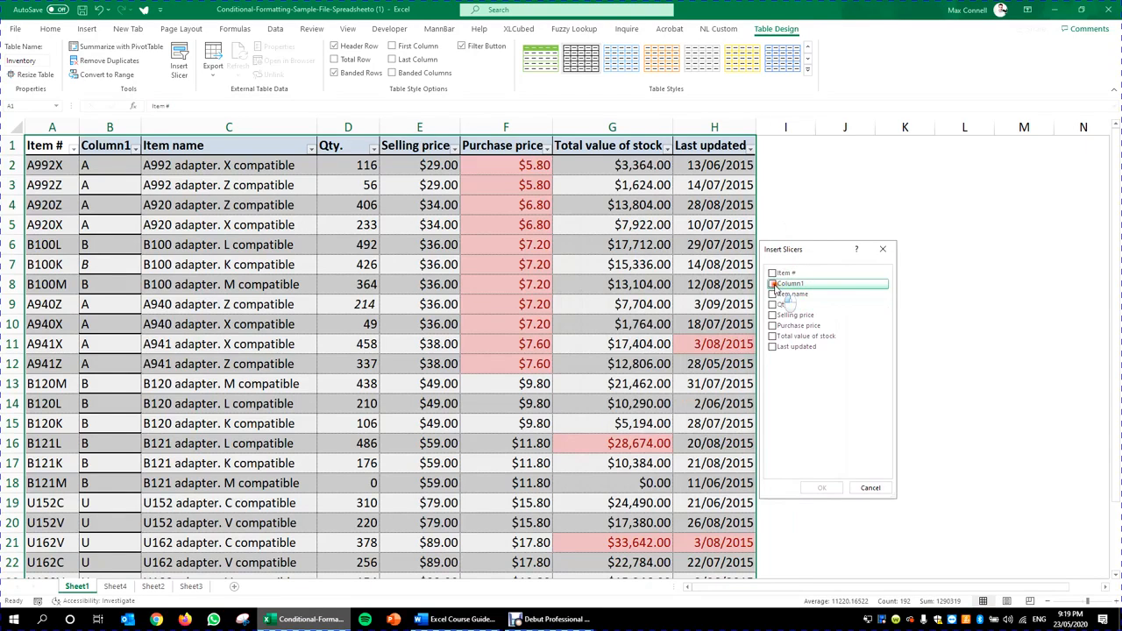
click(821, 488)
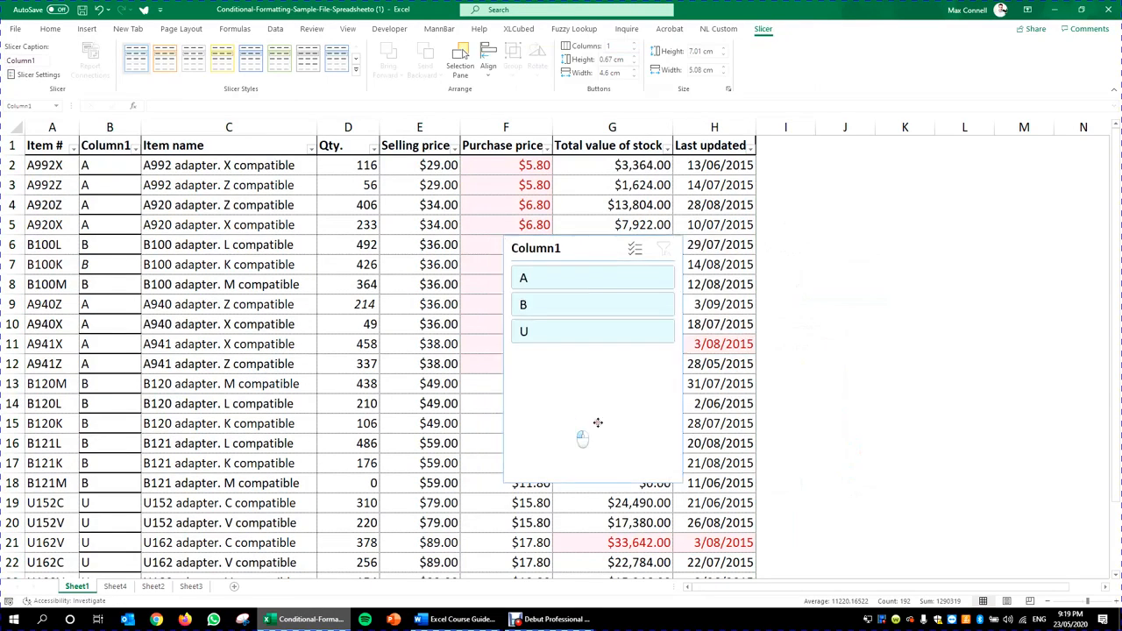
drag(581, 428, 911, 399)
click(864, 496)
- Use the Column1 slicer to filter the table by A, B and U in turn, finishing on U
click(863, 210)
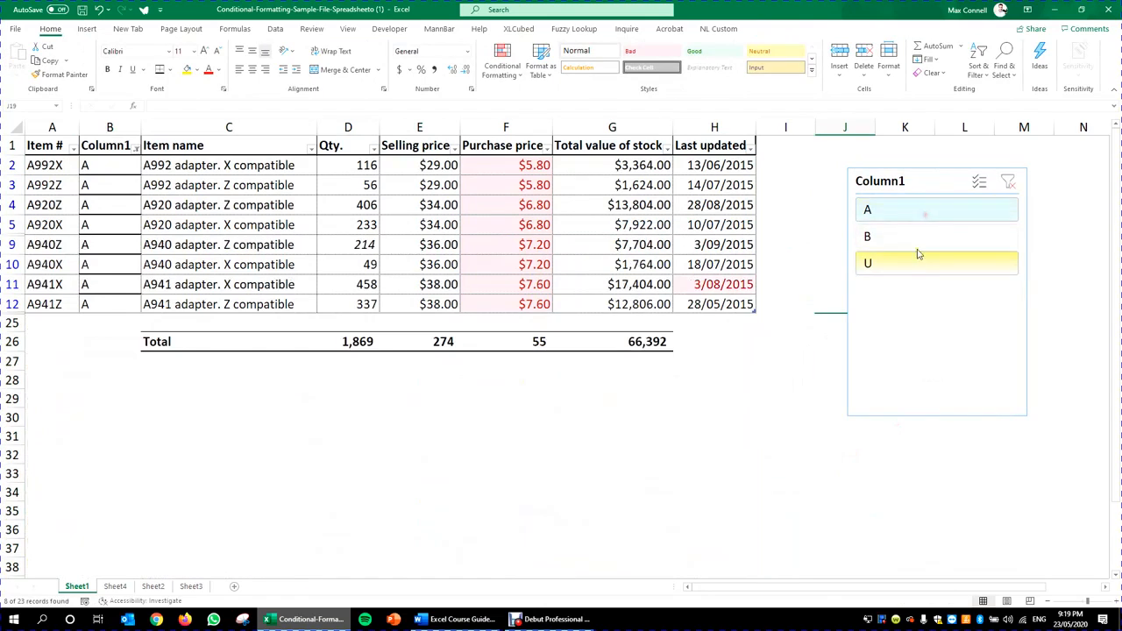
click(917, 248)
click(917, 261)
click(912, 213)
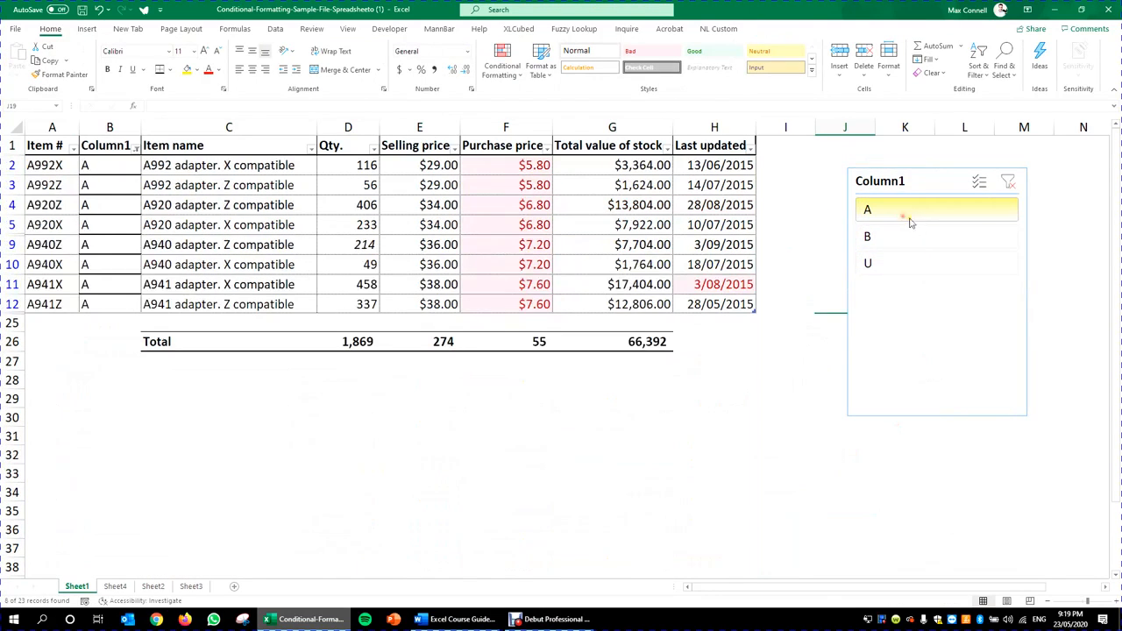
click(911, 234)
click(881, 267)
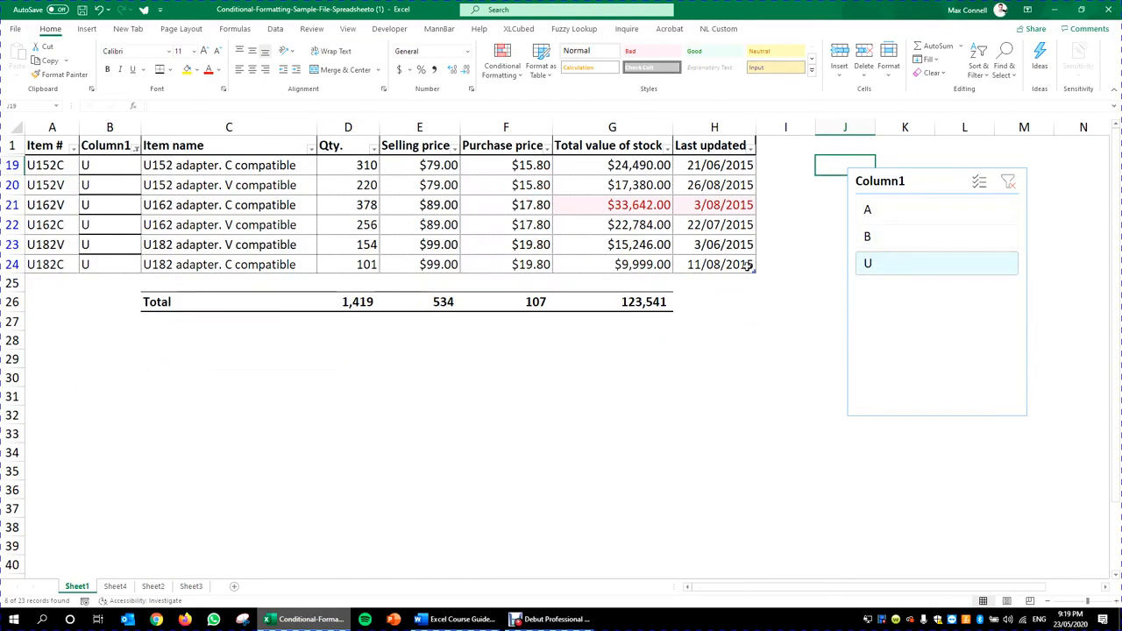
- Filter the table by A with the Column1 slicer and look over the table design options
click(883, 215)
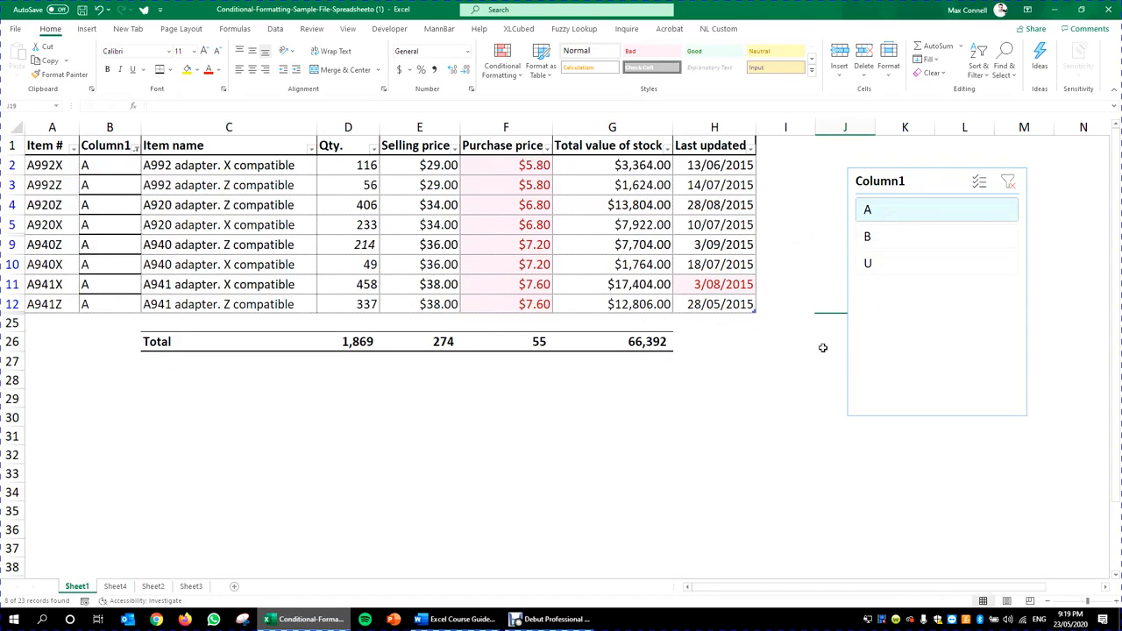
click(612, 204)
click(776, 28)
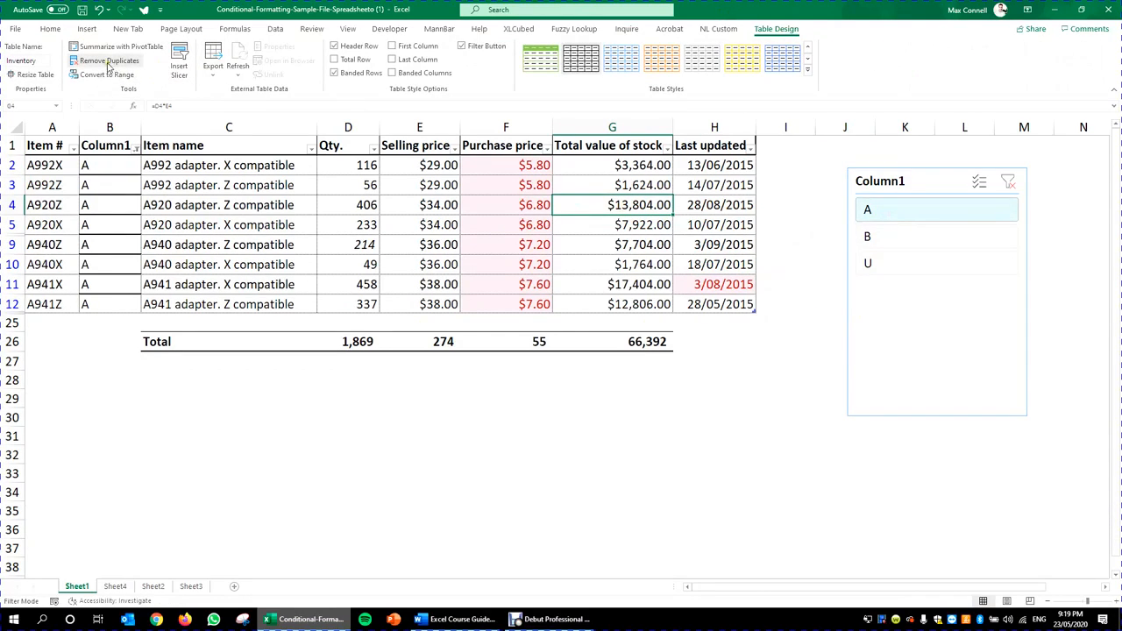
click(219, 204)
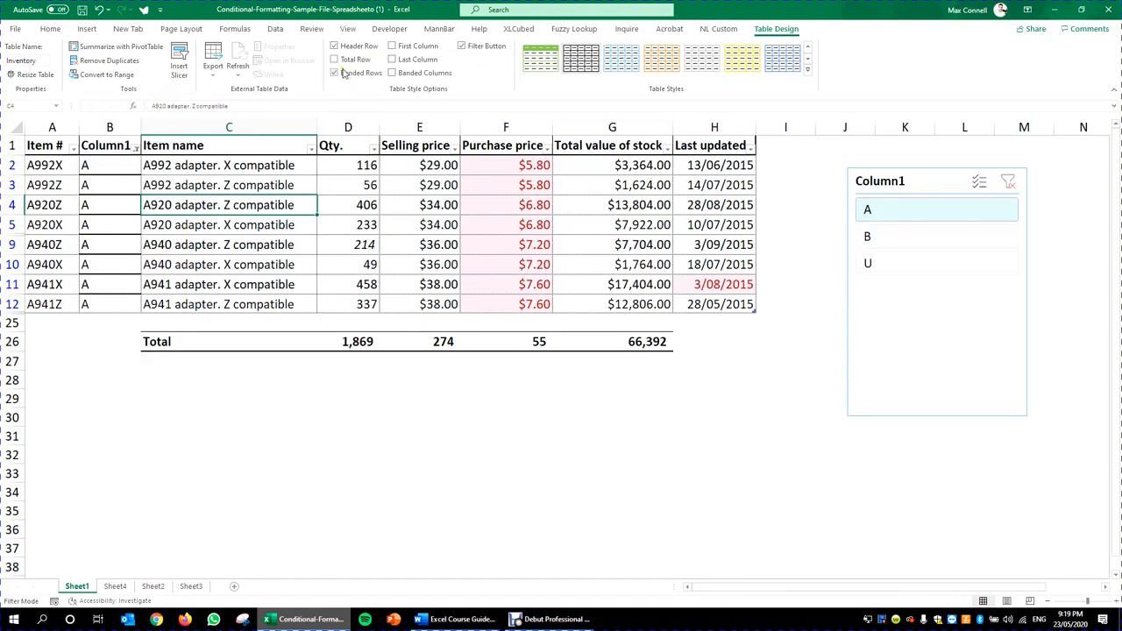
click(348, 399)
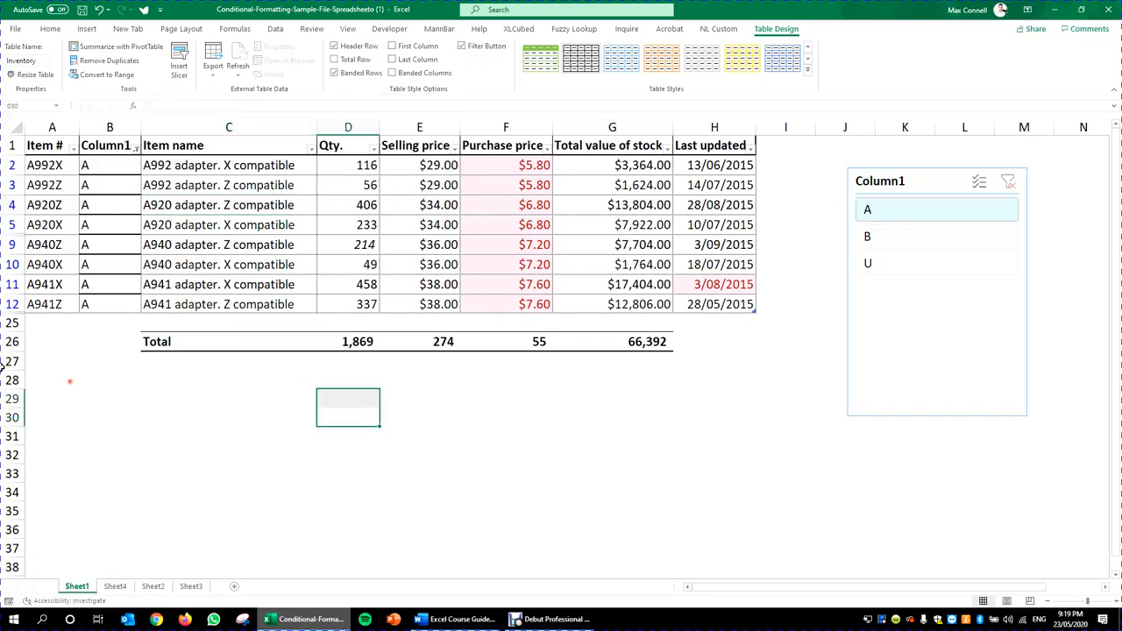
- Remove the separate total below the table by deleting rows 25 to 30
drag(13, 323, 12, 417)
right_click(17, 355)
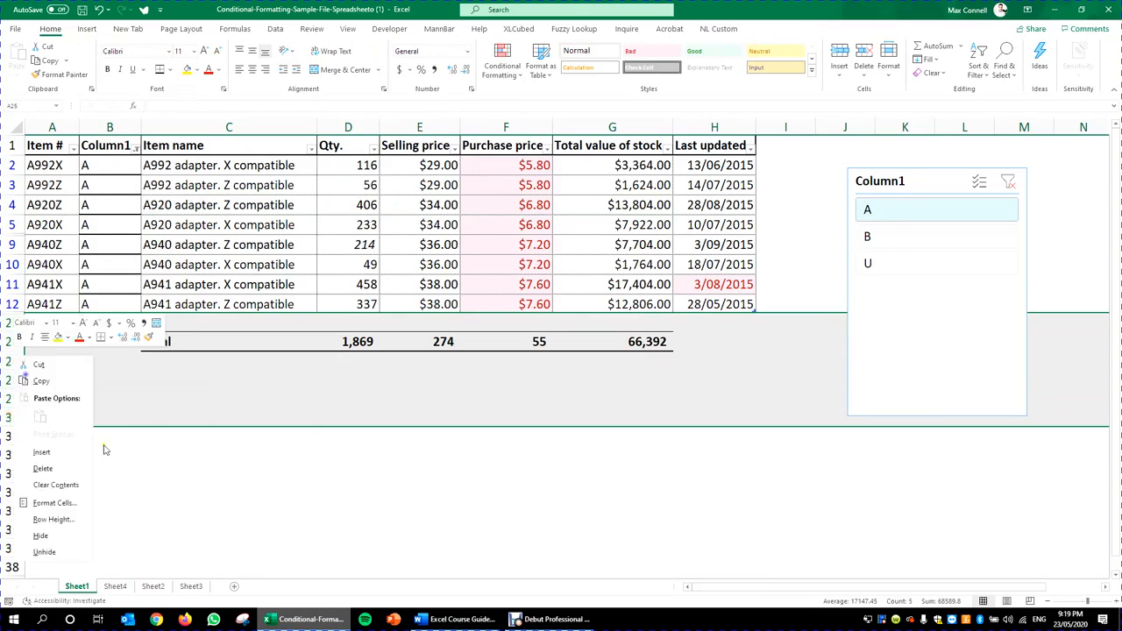
click(56, 484)
click(478, 414)
- Add a built-in total row to the Inventory table
click(386, 201)
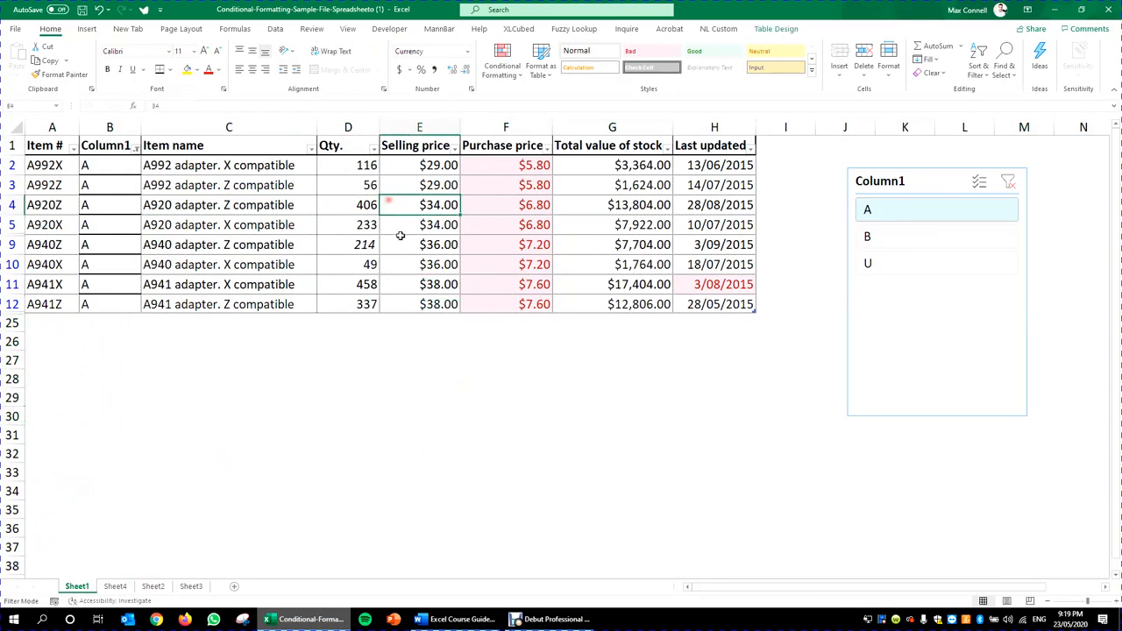
click(776, 29)
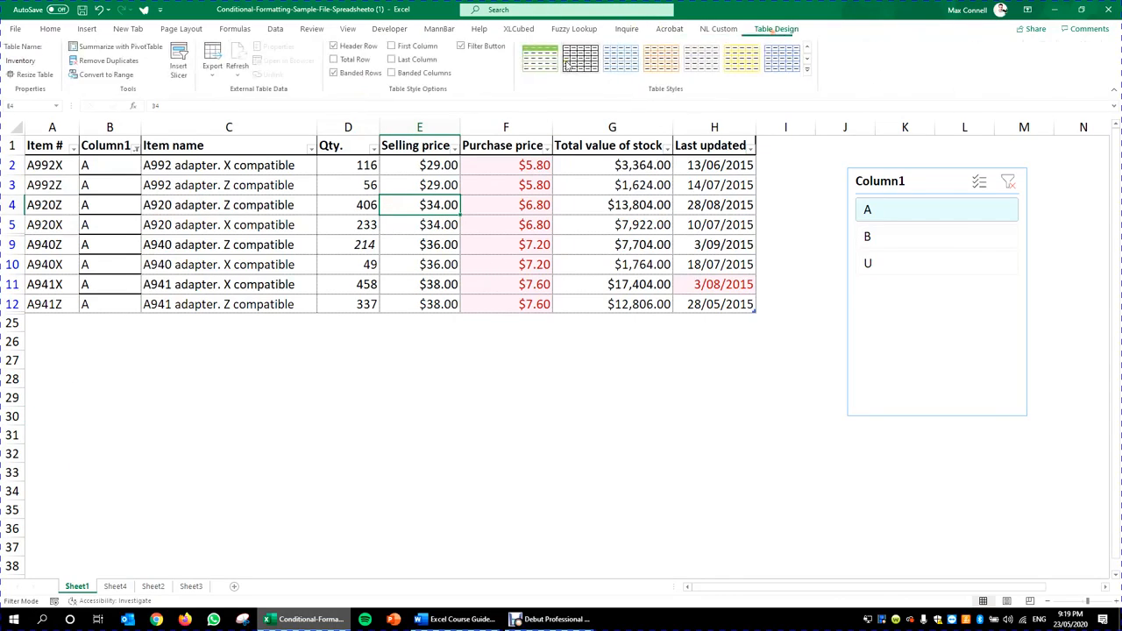
click(355, 60)
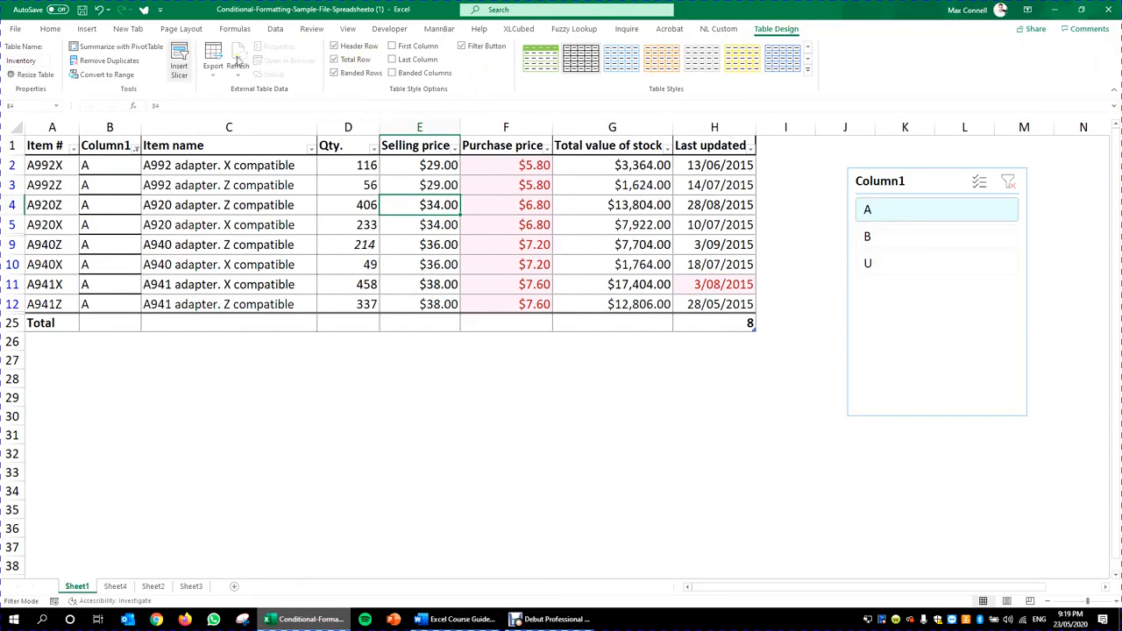
- In the table's total row, use Sum for Purchase price and Average for Total value of stock
right_click(500, 321)
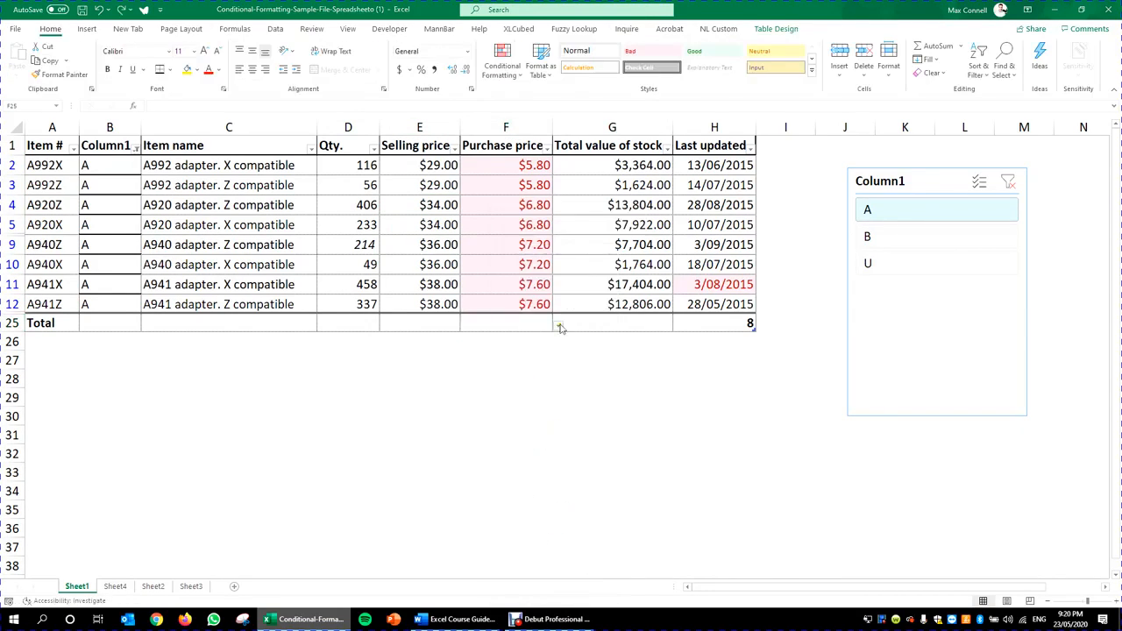
click(558, 327)
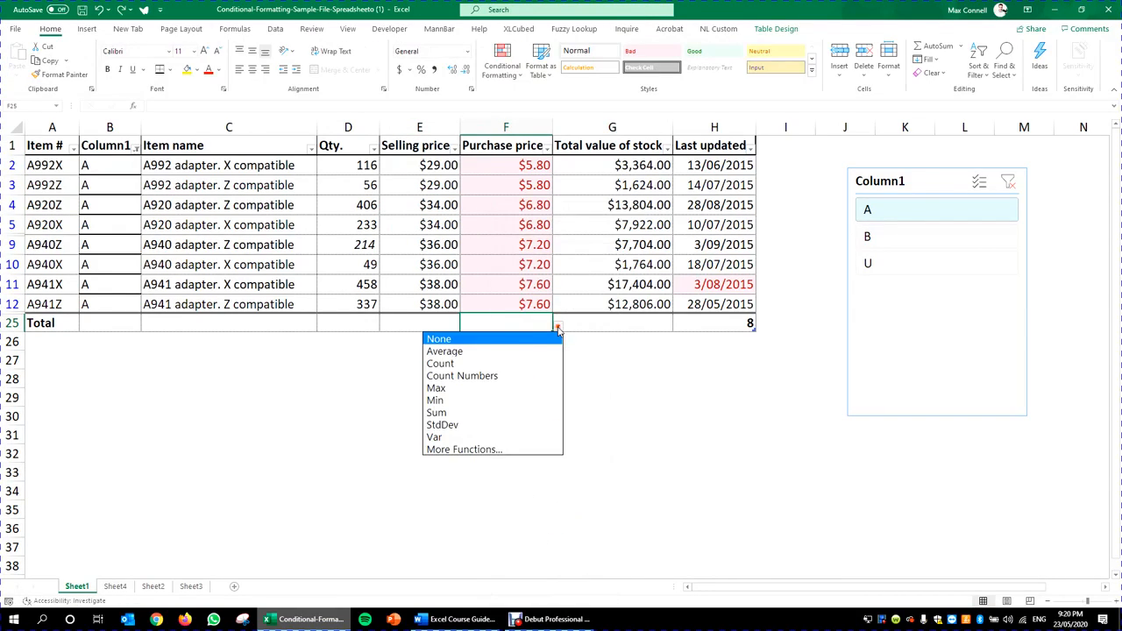
click(506, 413)
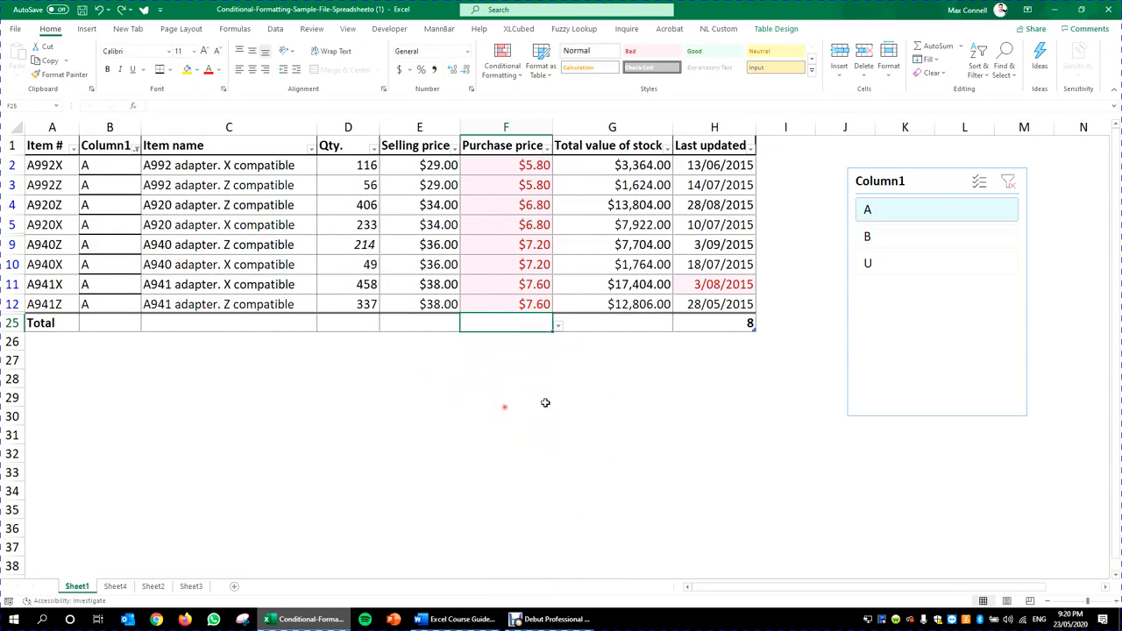
click(646, 326)
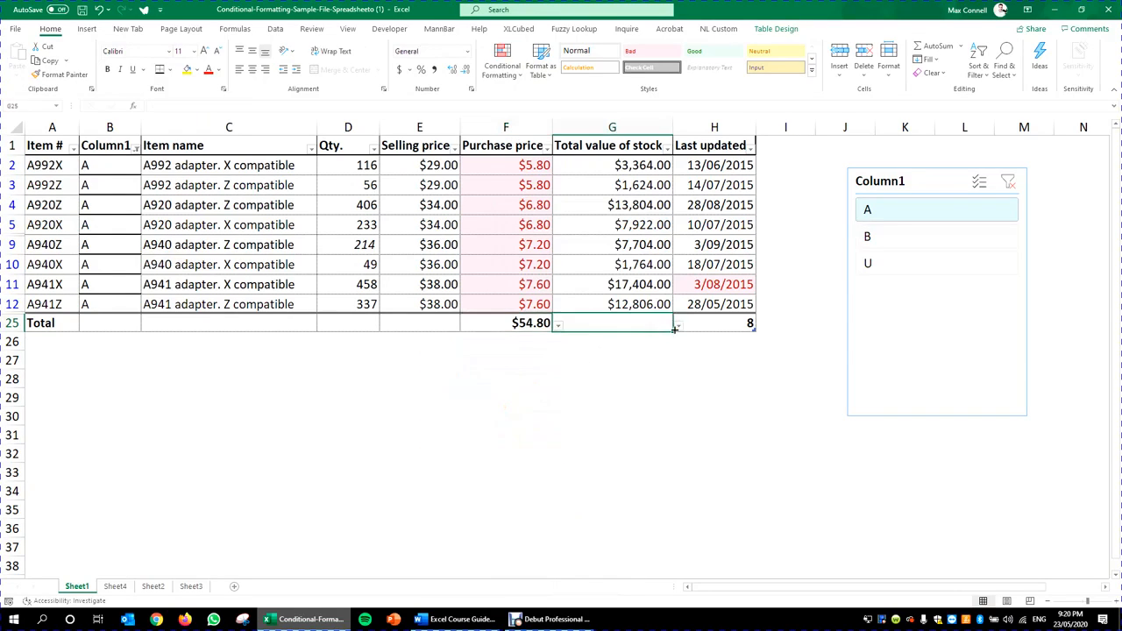
click(679, 325)
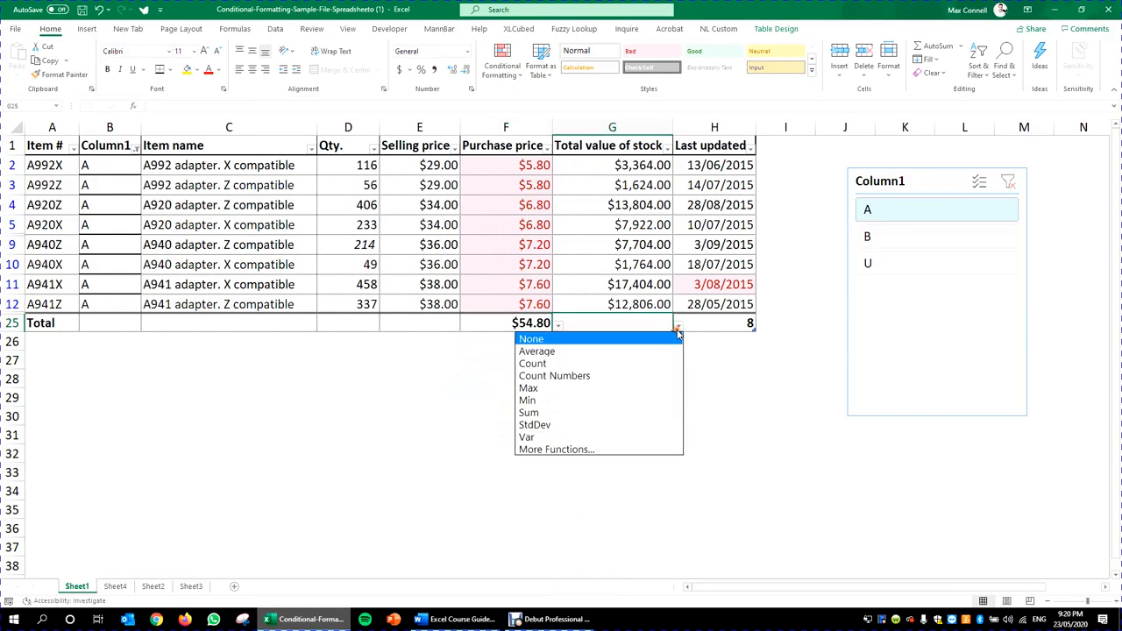
click(552, 351)
click(768, 360)
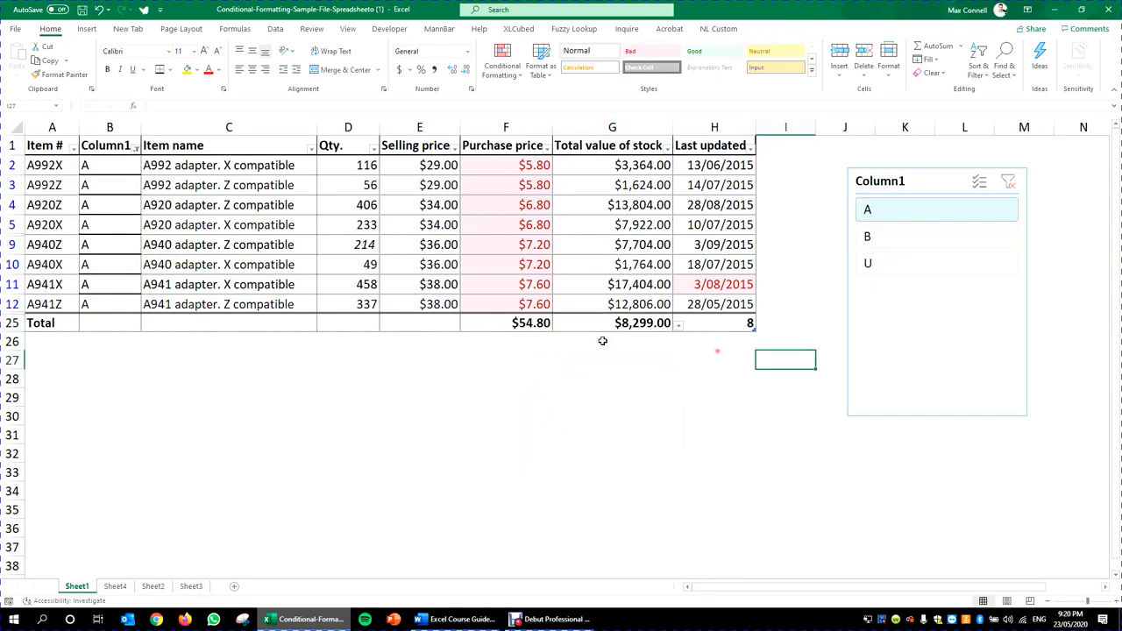
- Use Average for the Selling price column in the total row
click(447, 322)
click(466, 326)
click(385, 350)
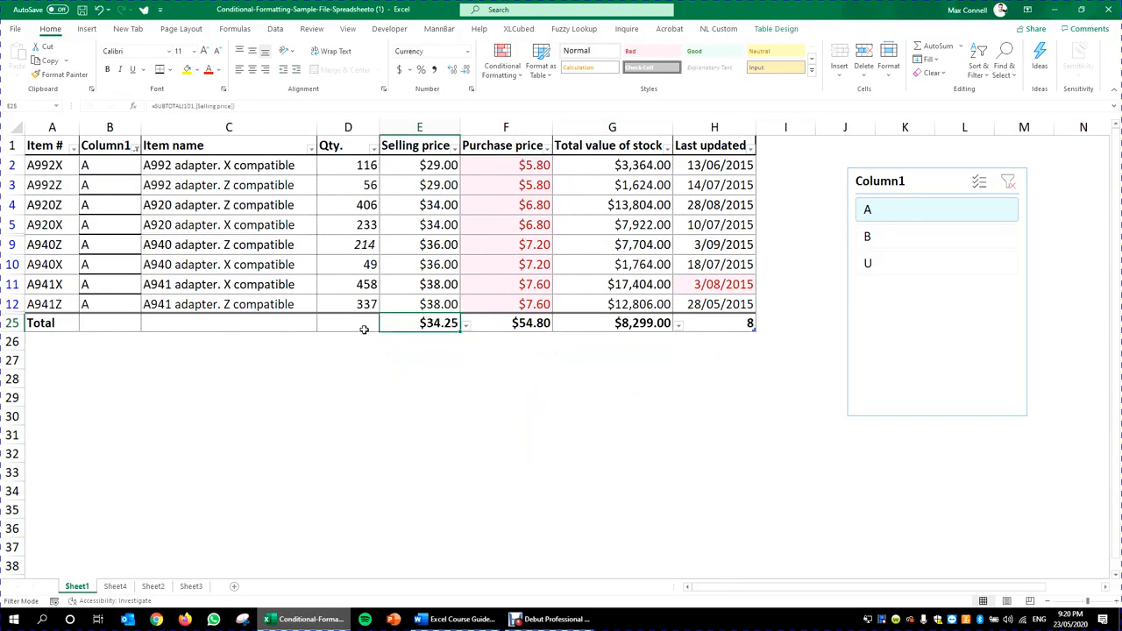
- Try Count and StdDev for the Qty. column in the total row, finishing with Max
click(363, 324)
click(384, 325)
click(350, 363)
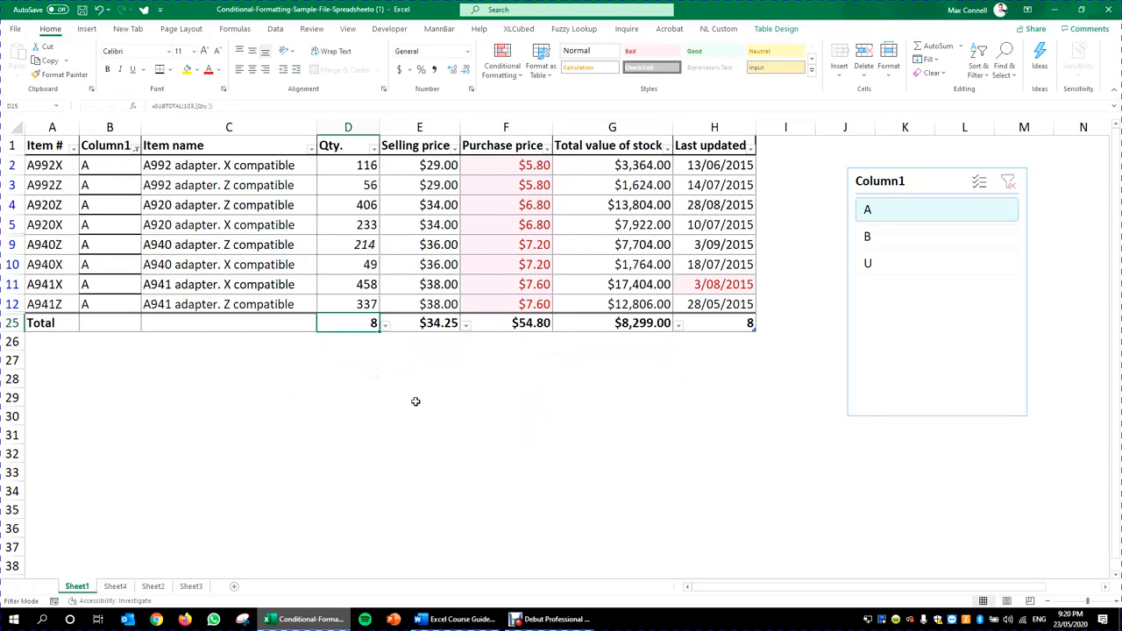
click(385, 325)
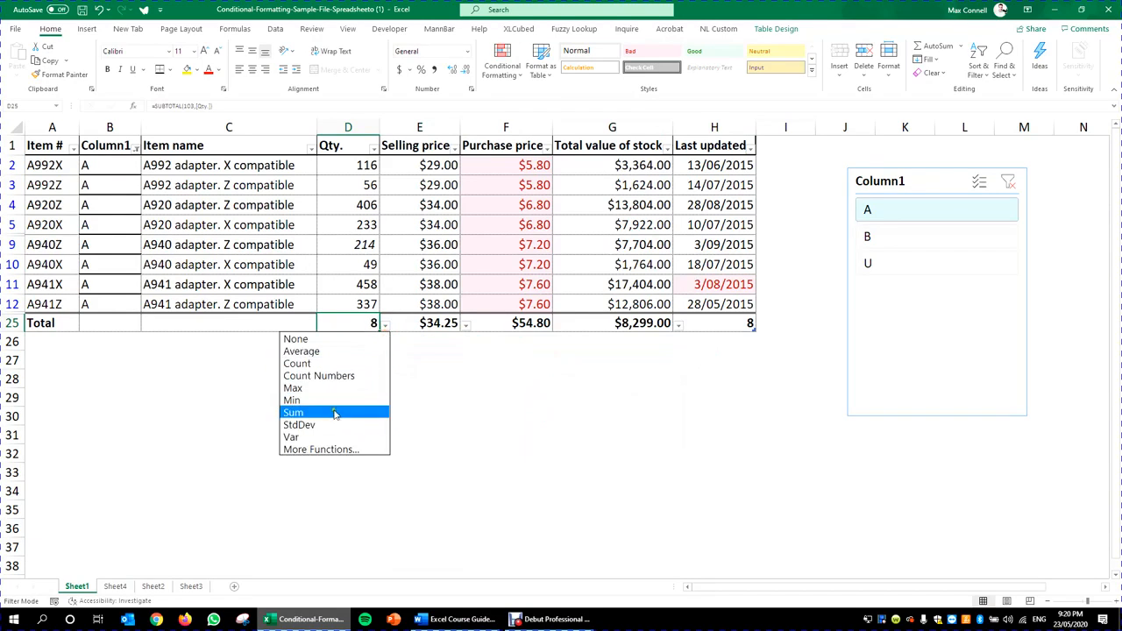
click(329, 424)
click(385, 325)
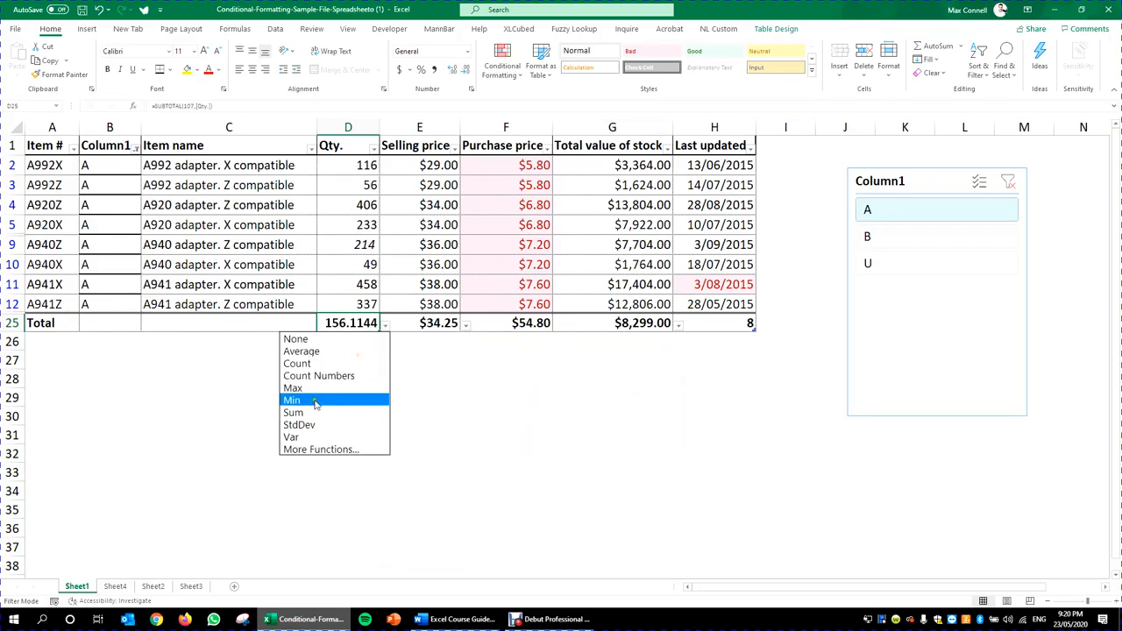
click(362, 389)
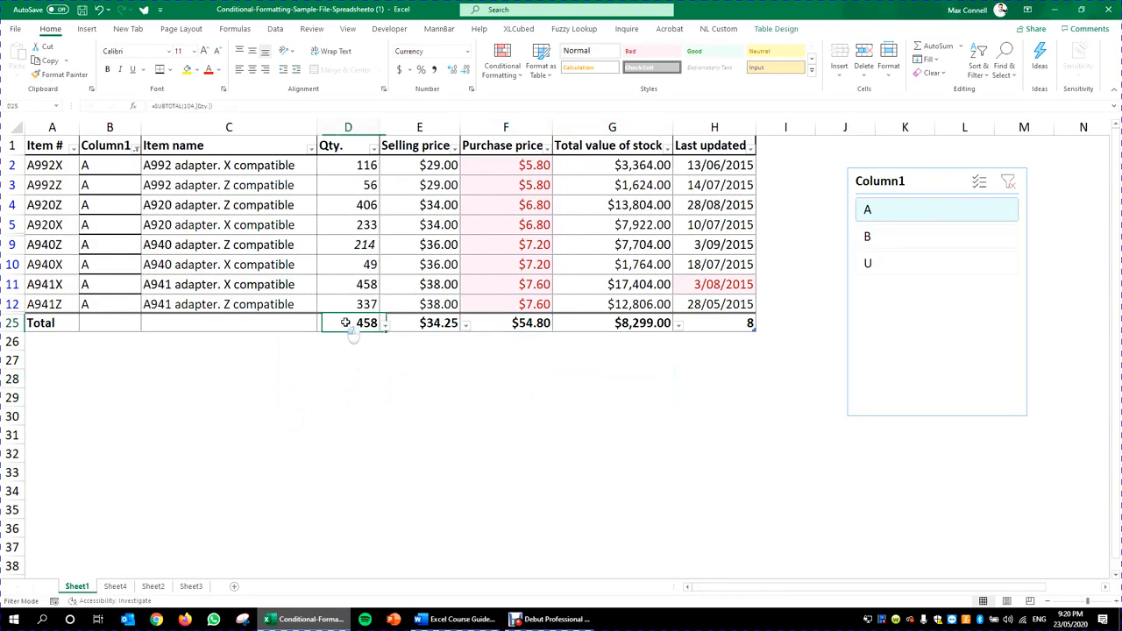
- Filter the Selling price column to show only $36.00 and $38.00, and check the total row's results
drag(336, 323, 683, 322)
click(418, 417)
click(123, 324)
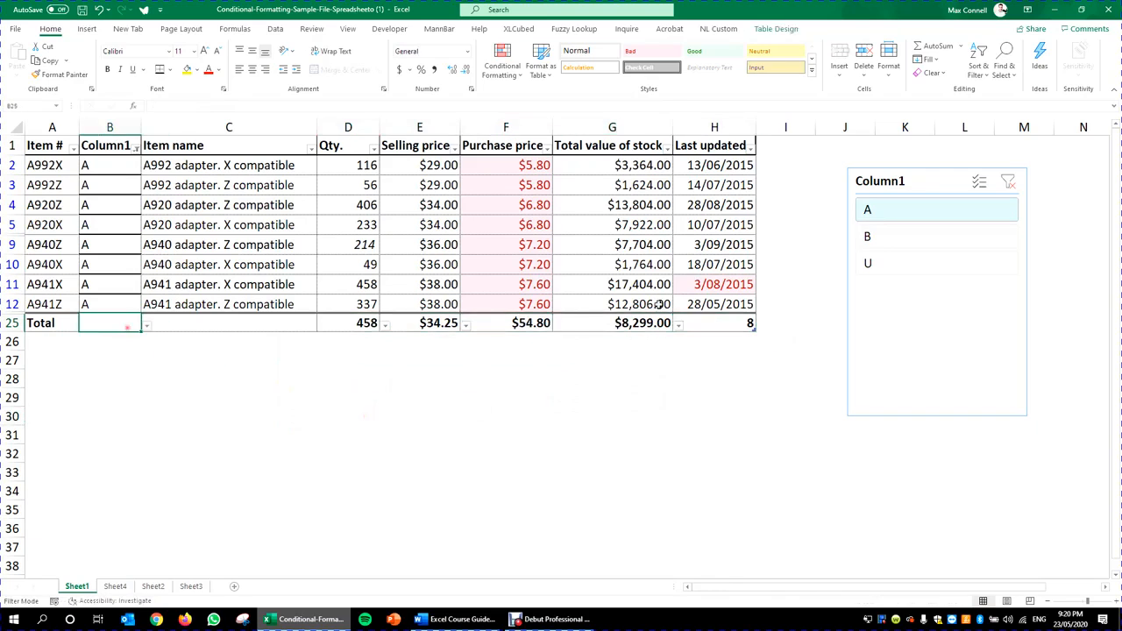
click(443, 191)
click(454, 147)
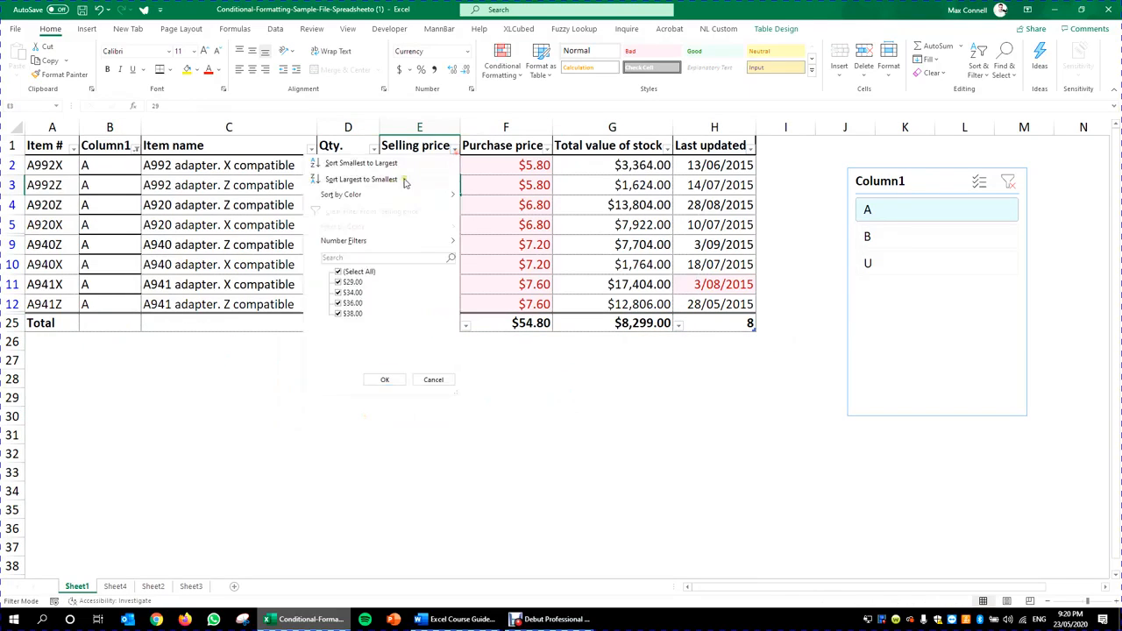
click(384, 380)
drag(434, 172, 430, 220)
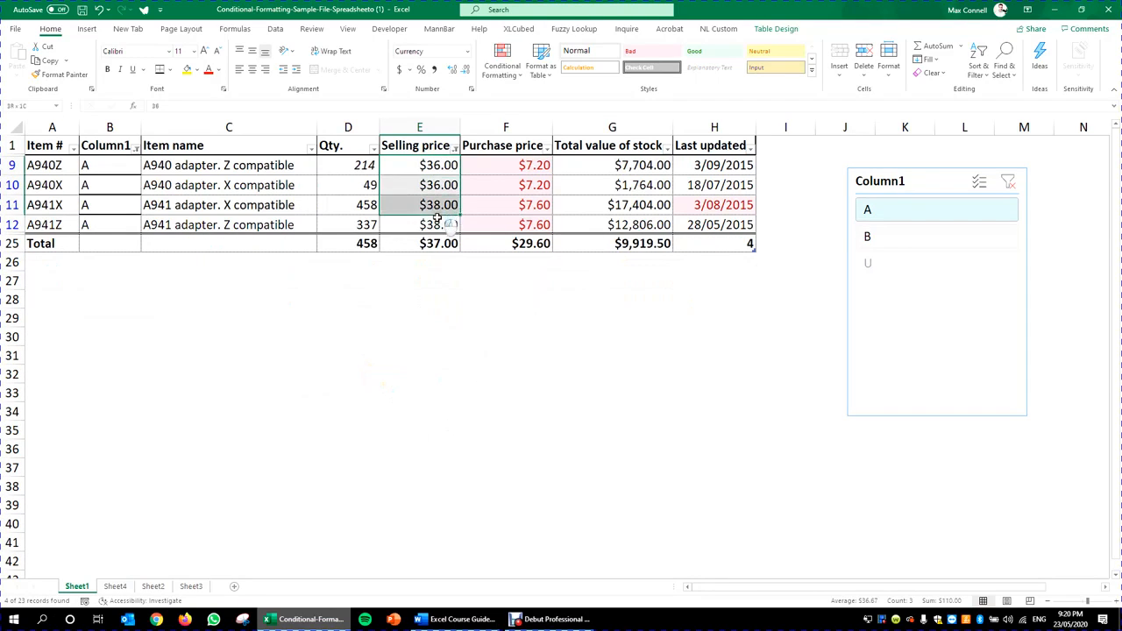
double_click(428, 245)
click(561, 414)
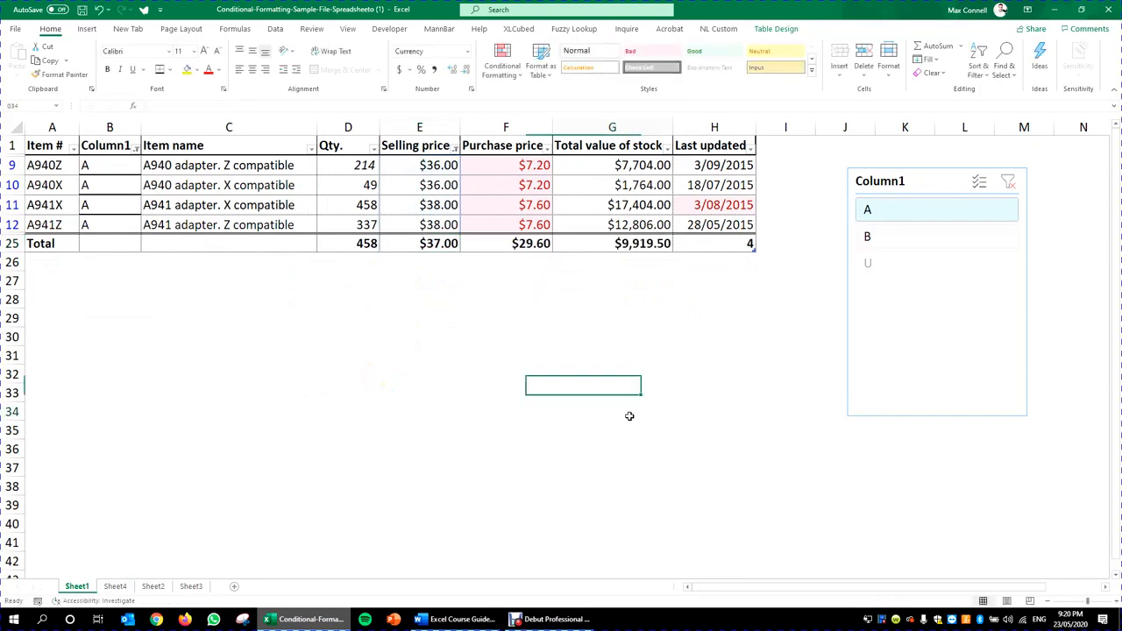
- Turn on First Column and Last Column emphasis for the table, trying Banded Columns but leaving it off
click(556, 205)
click(780, 30)
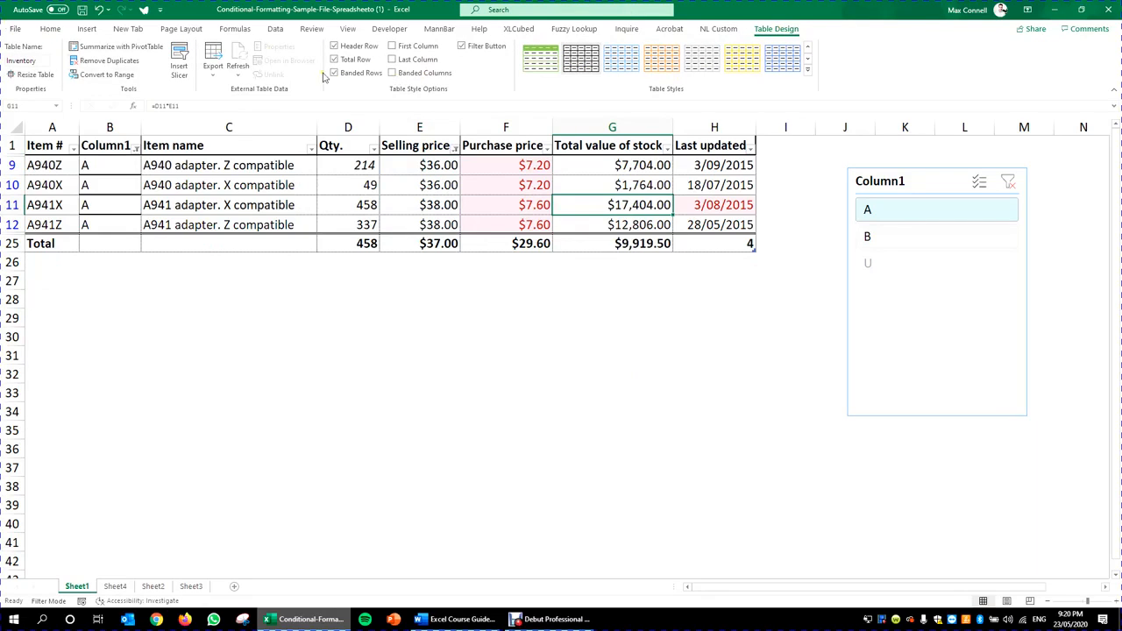
click(395, 46)
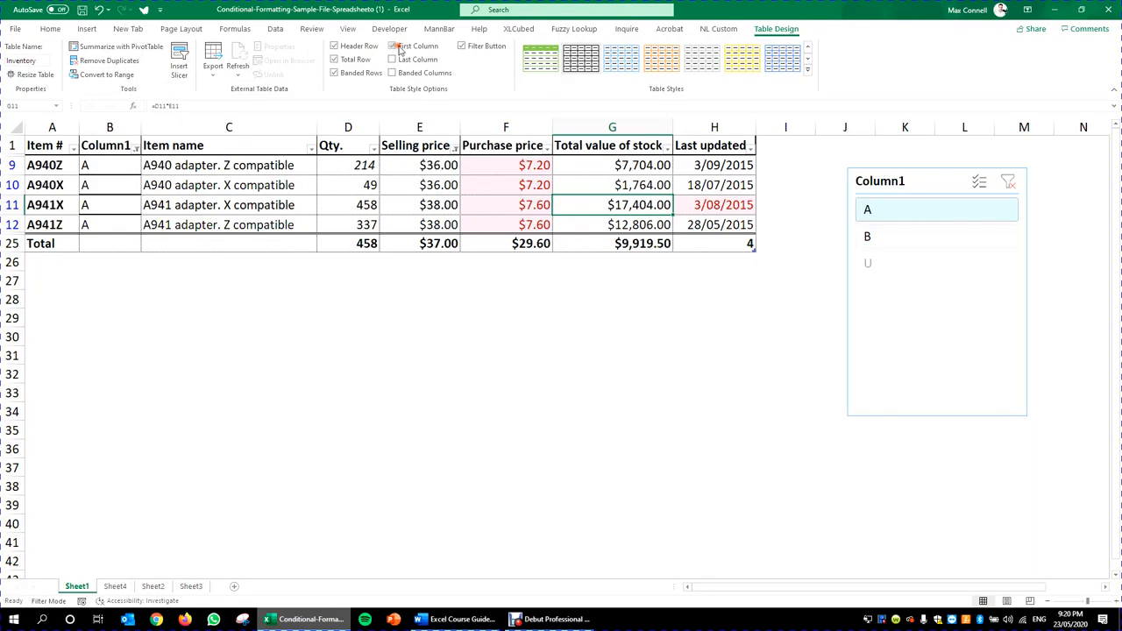
click(396, 60)
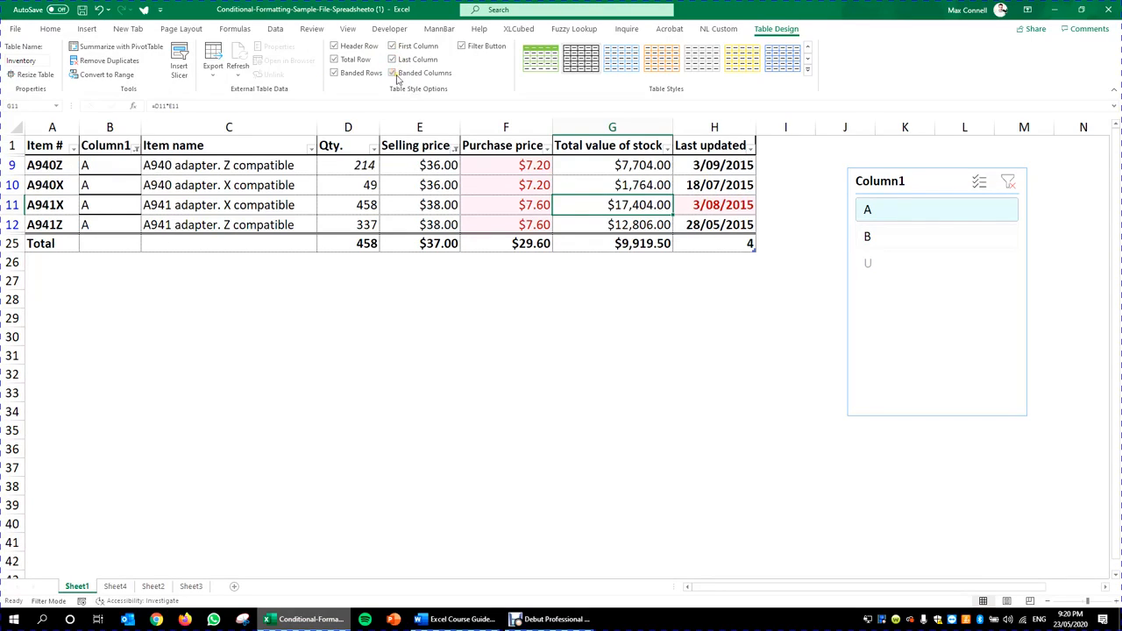
click(393, 74)
- Hide the table's header filter buttons and show them again
click(478, 46)
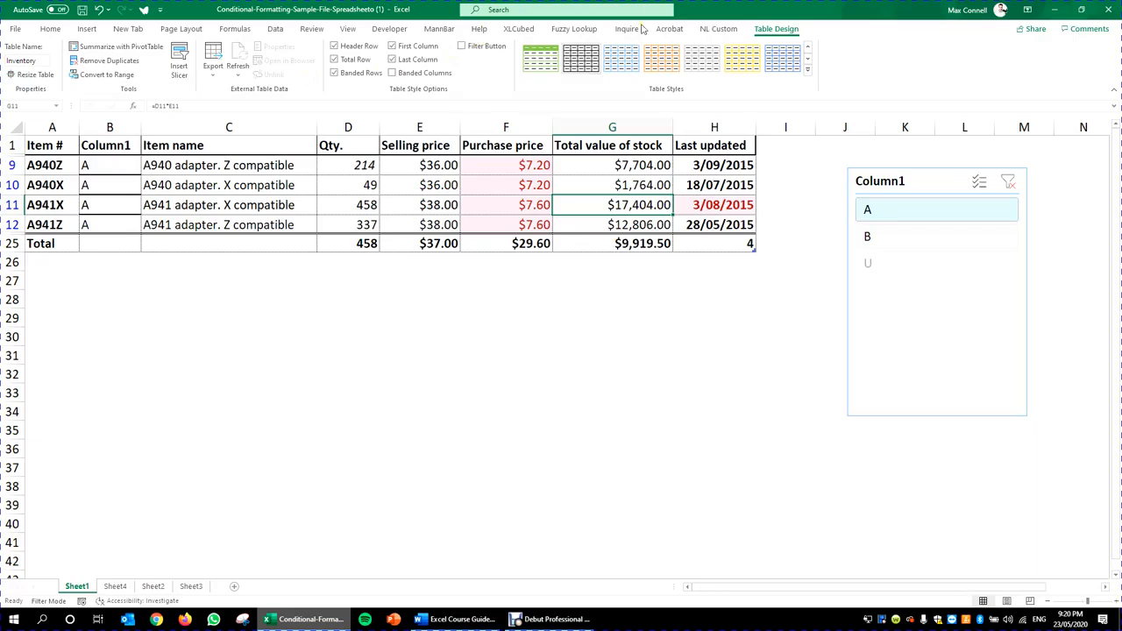
click(462, 45)
click(213, 74)
click(153, 88)
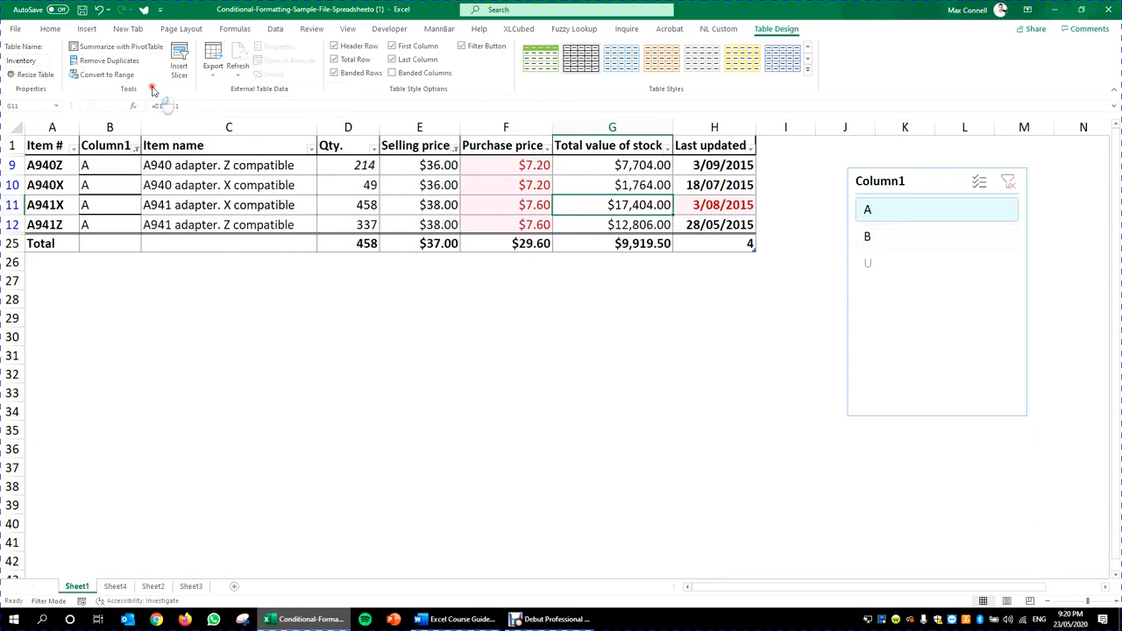
- Apply the first, plainest table style in the gallery to the Inventory table
click(808, 49)
click(540, 58)
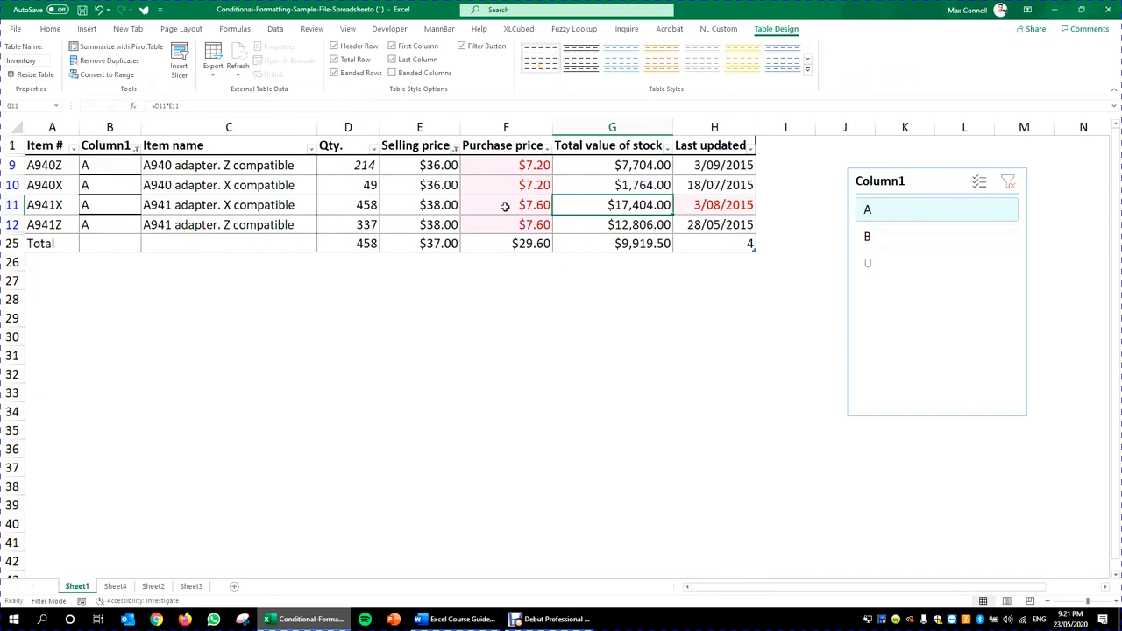
click(289, 244)
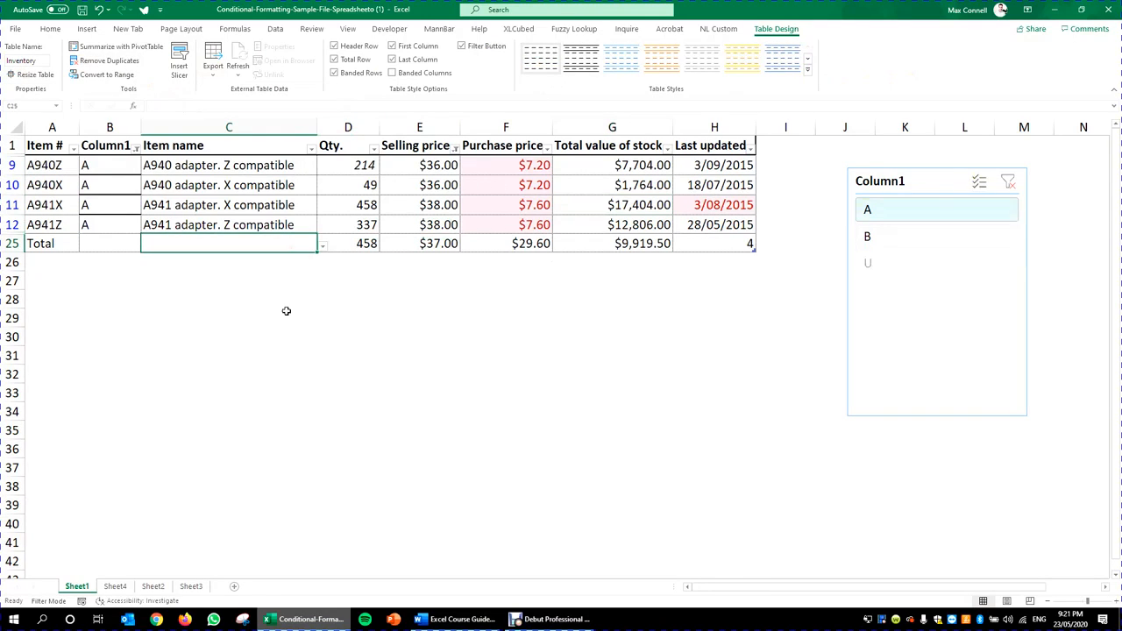
click(263, 355)
- Switch to the Excel course guide in Word and view its unit headings beside the topic lists
click(455, 619)
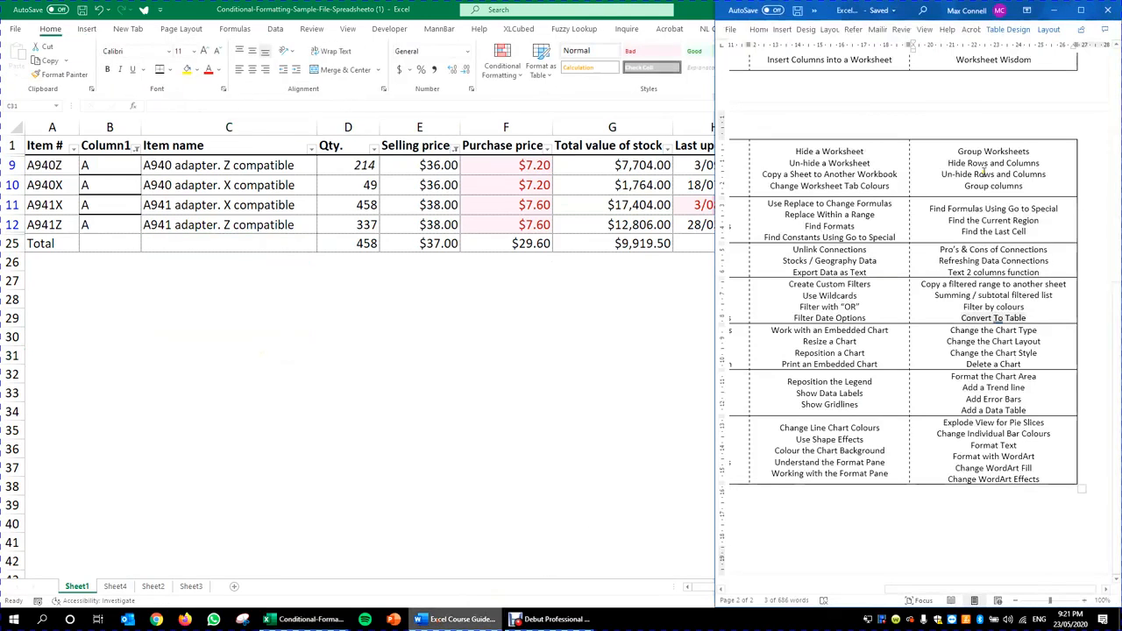
drag(952, 589, 817, 559)
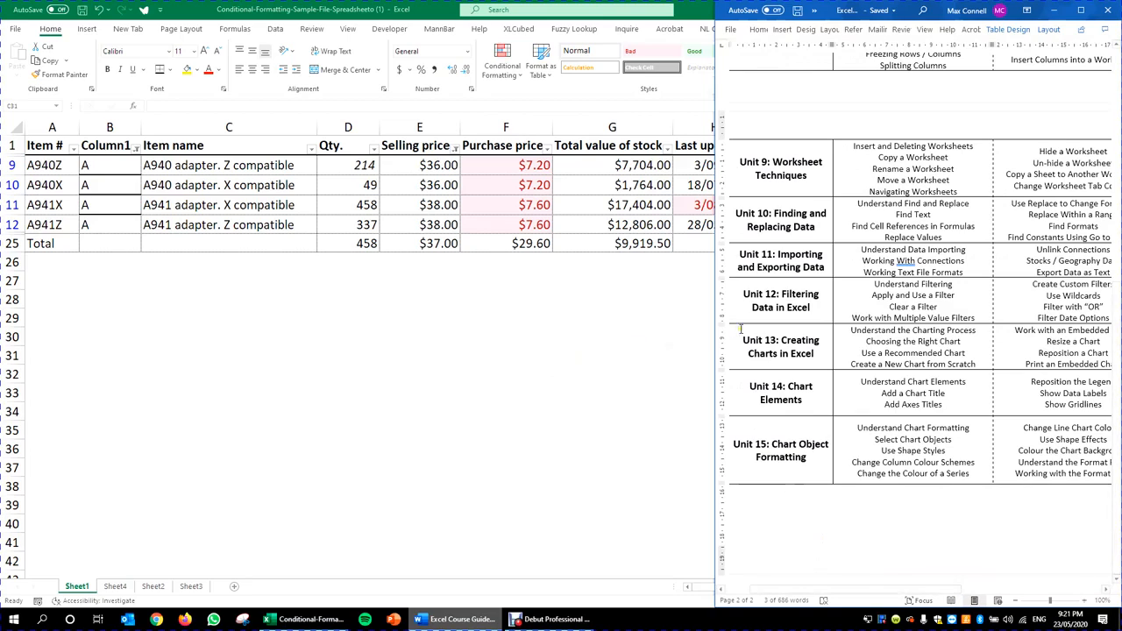